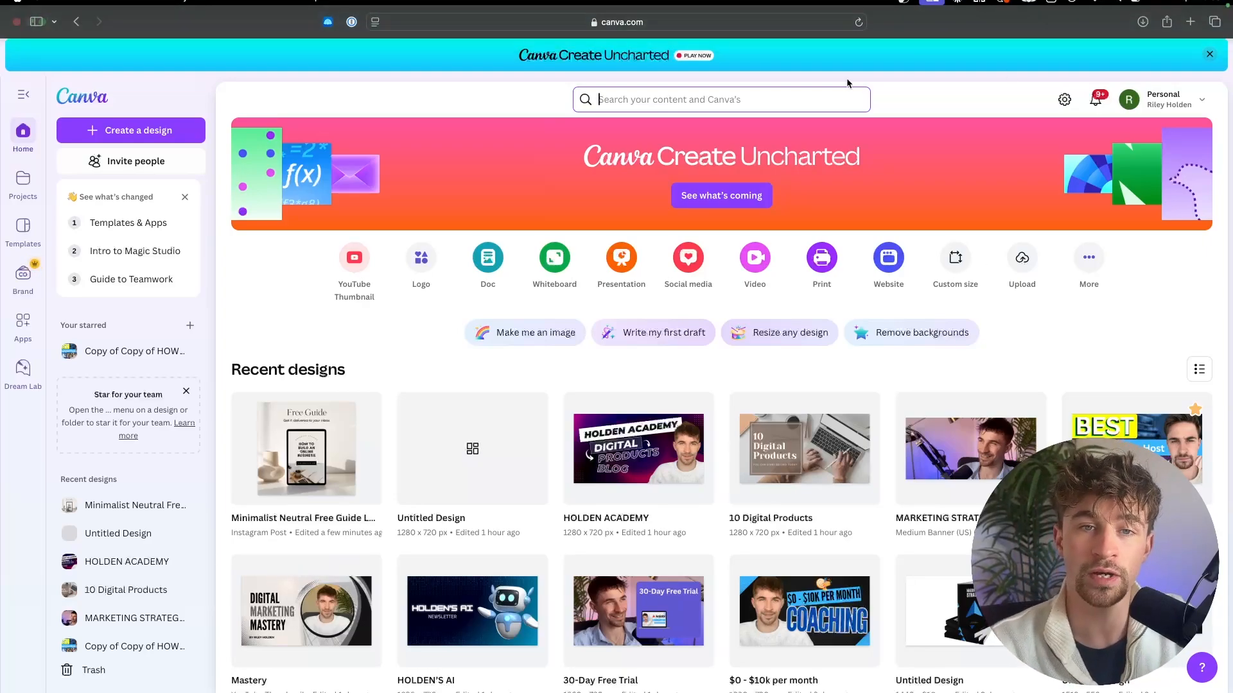
Step: Search Canva's content for "lead magnet"
click(798, 102)
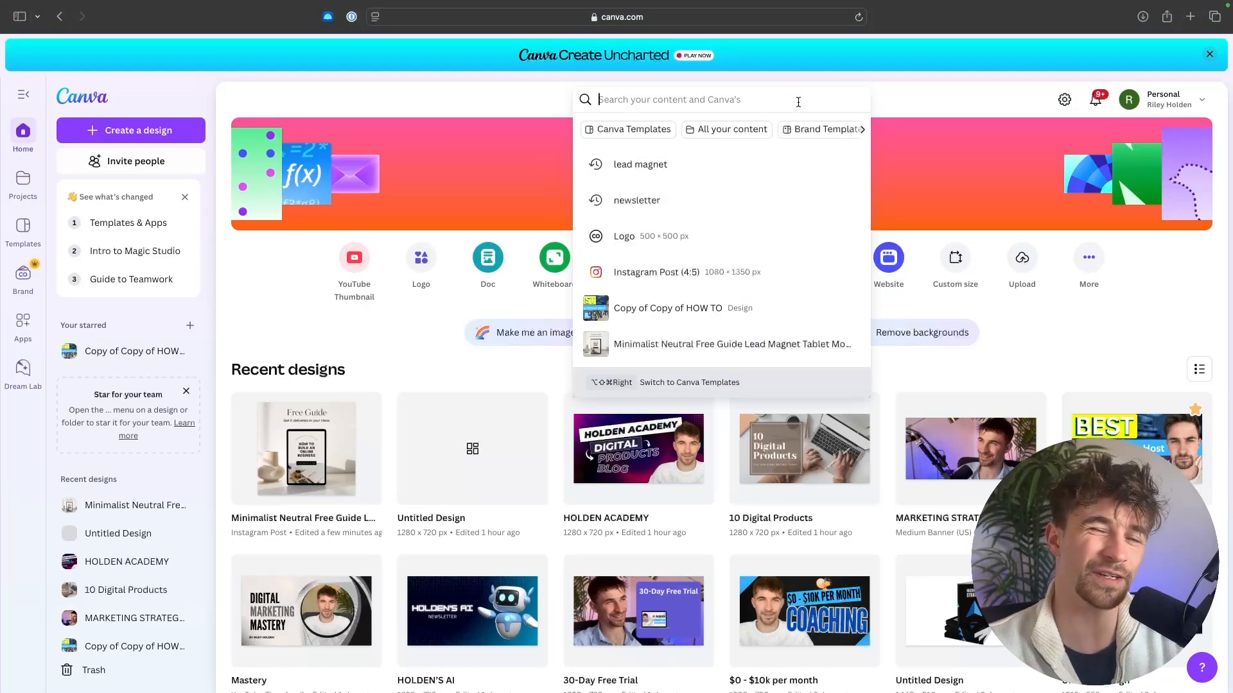
text(lead)
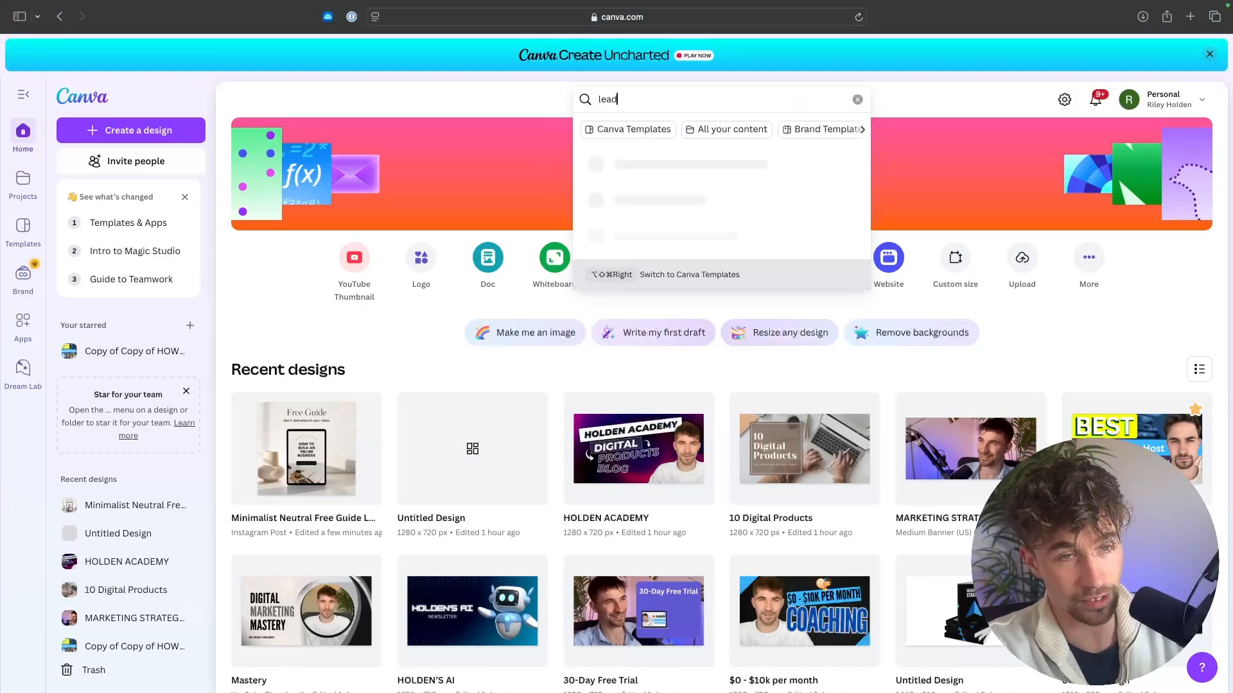
text( magne)
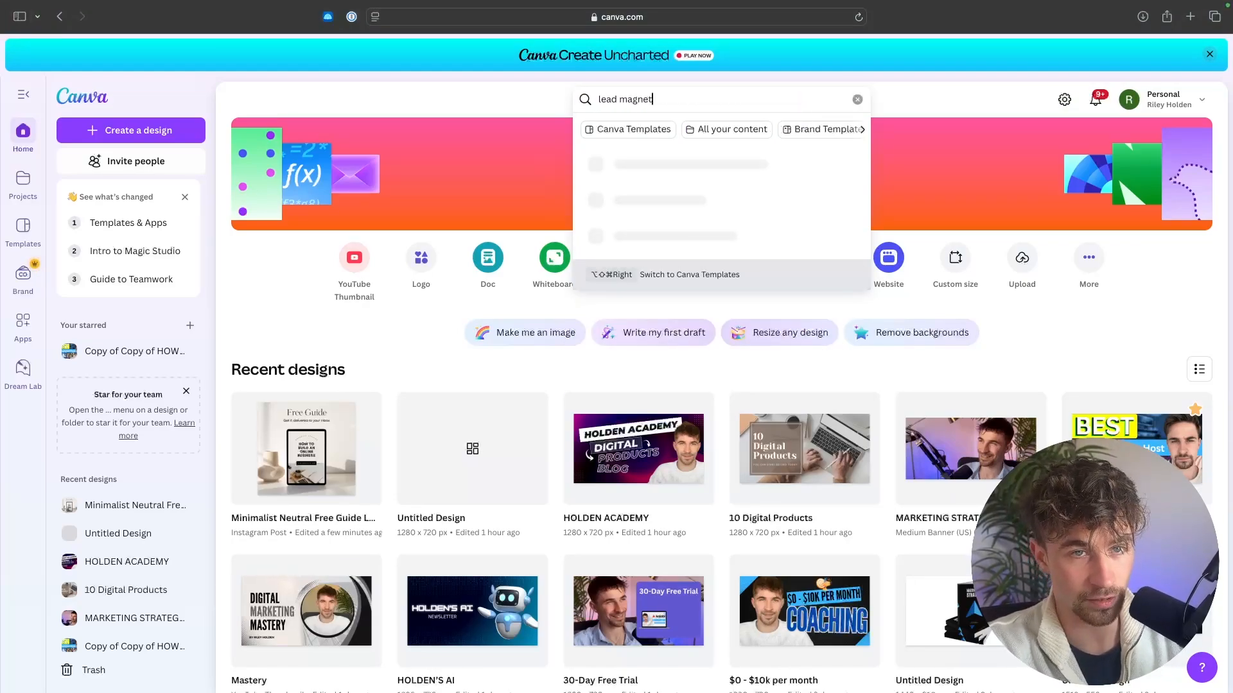
text(t)
key(Return)
Step: Preview the pages of the "Brown simple modern ebook lead magnet magazine for coaches" template and open it for customizing
scroll(757, 293, down, 5)
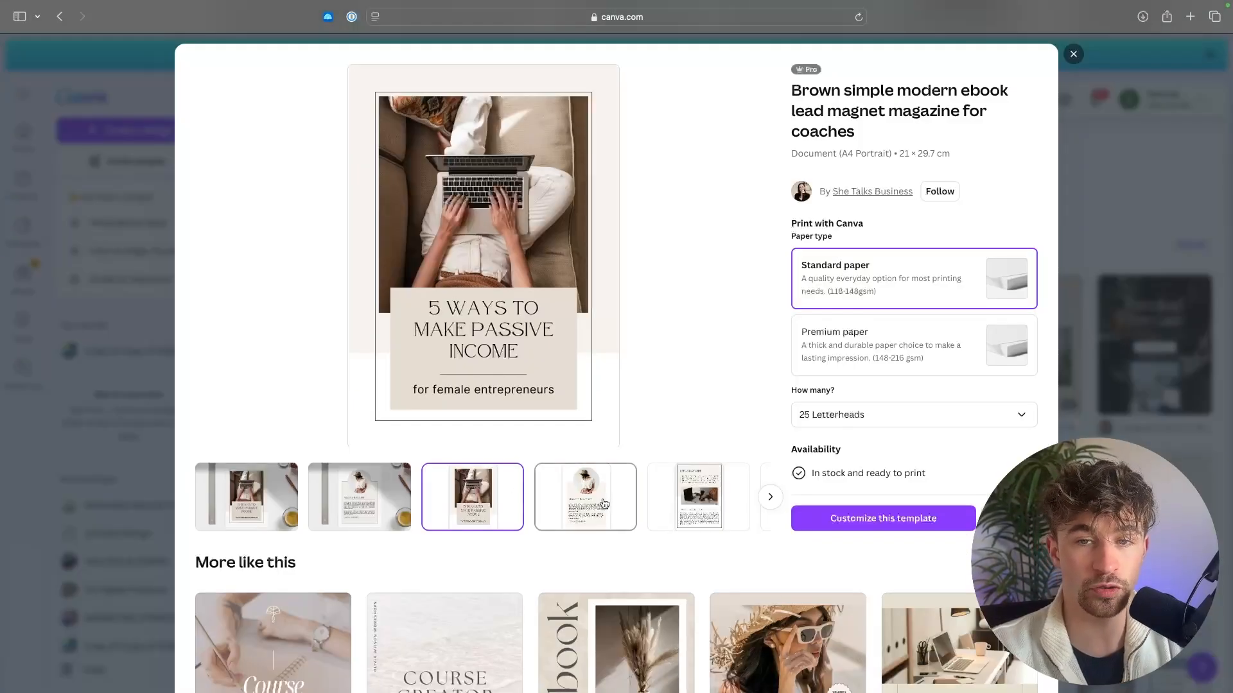
click(581, 500)
click(696, 501)
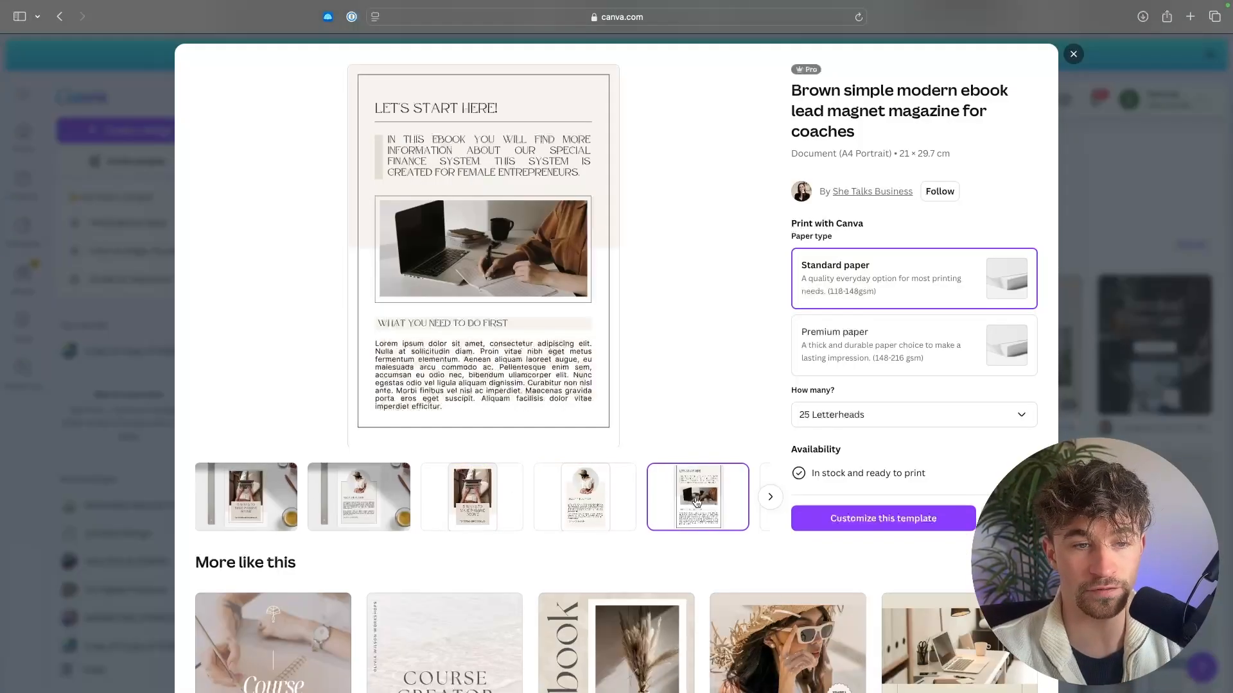
scroll(696, 498, right, 3)
click(700, 497)
click(595, 500)
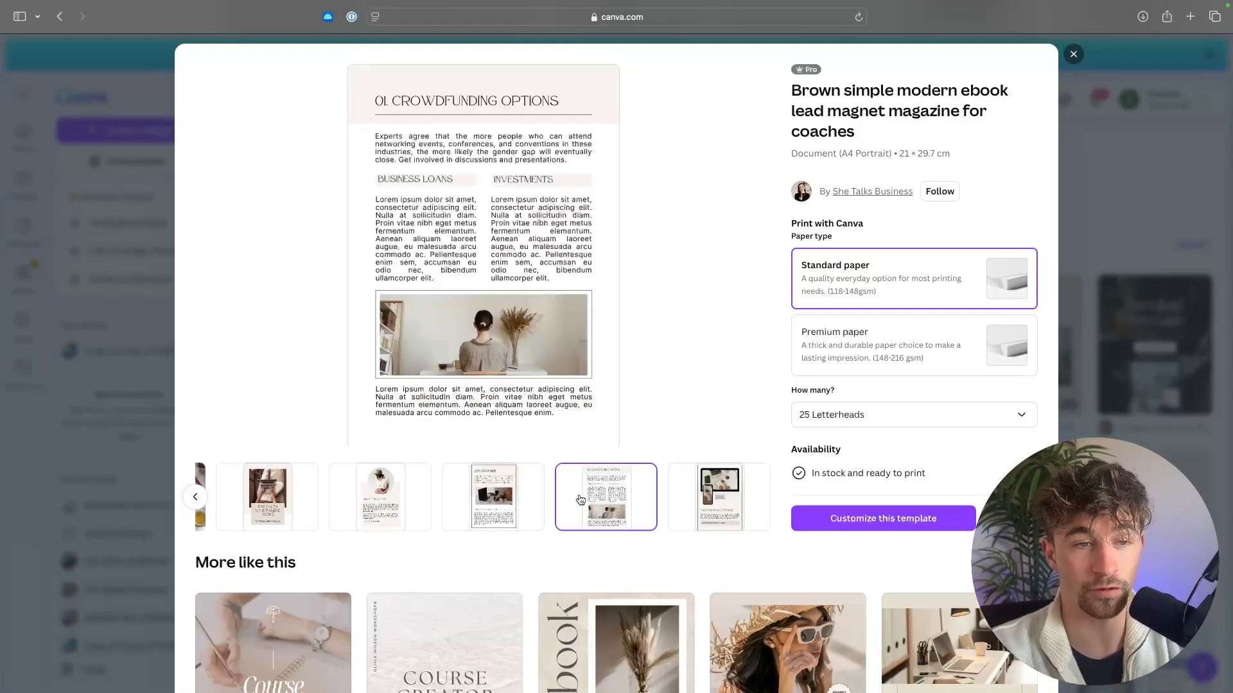
scroll(565, 497, left, 2)
scroll(538, 499, right, 1)
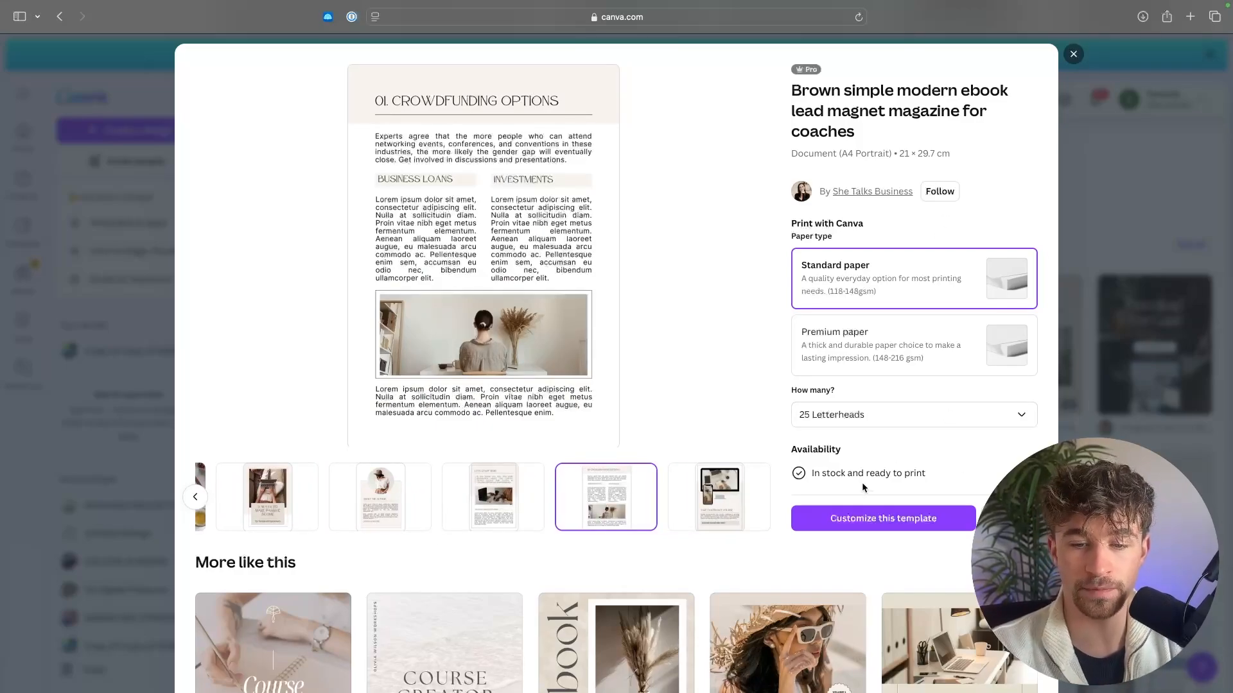
click(865, 513)
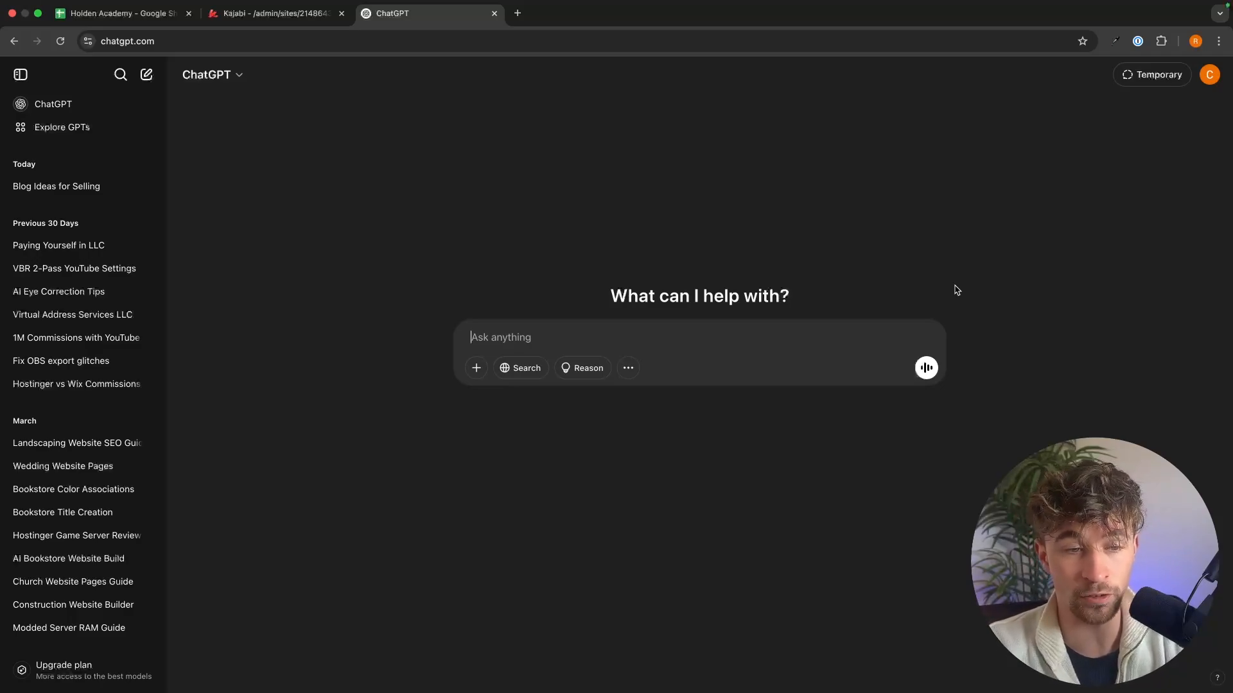
Step: In ChatGPT, explain that you teach selling digital products and need a lead magnet ebook for your content, and ask what the ebook should be
text(im in t)
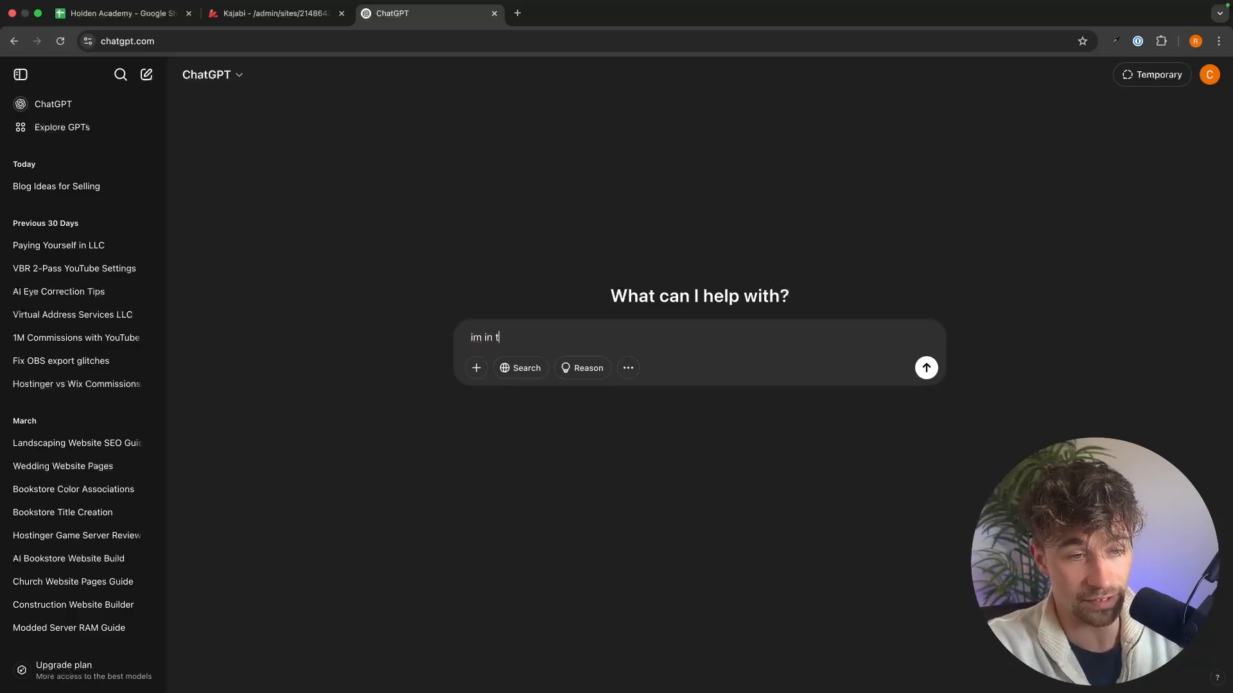
text(he )
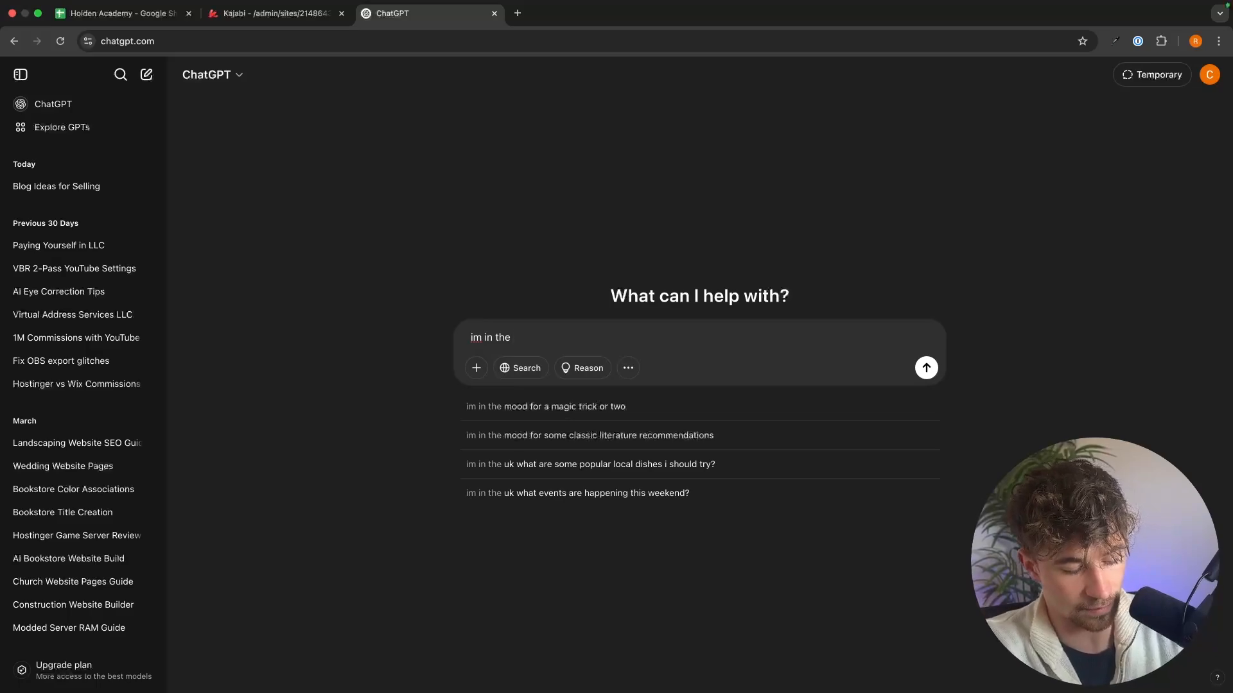
text(digital pro)
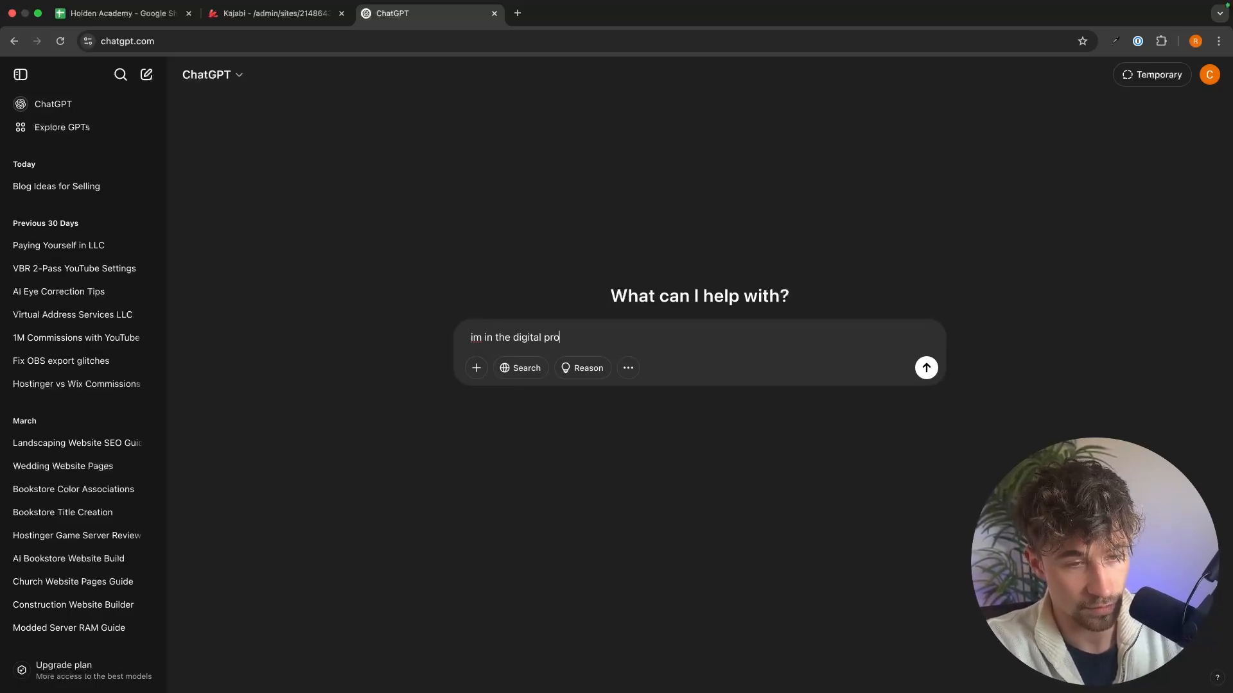
text(duct selli)
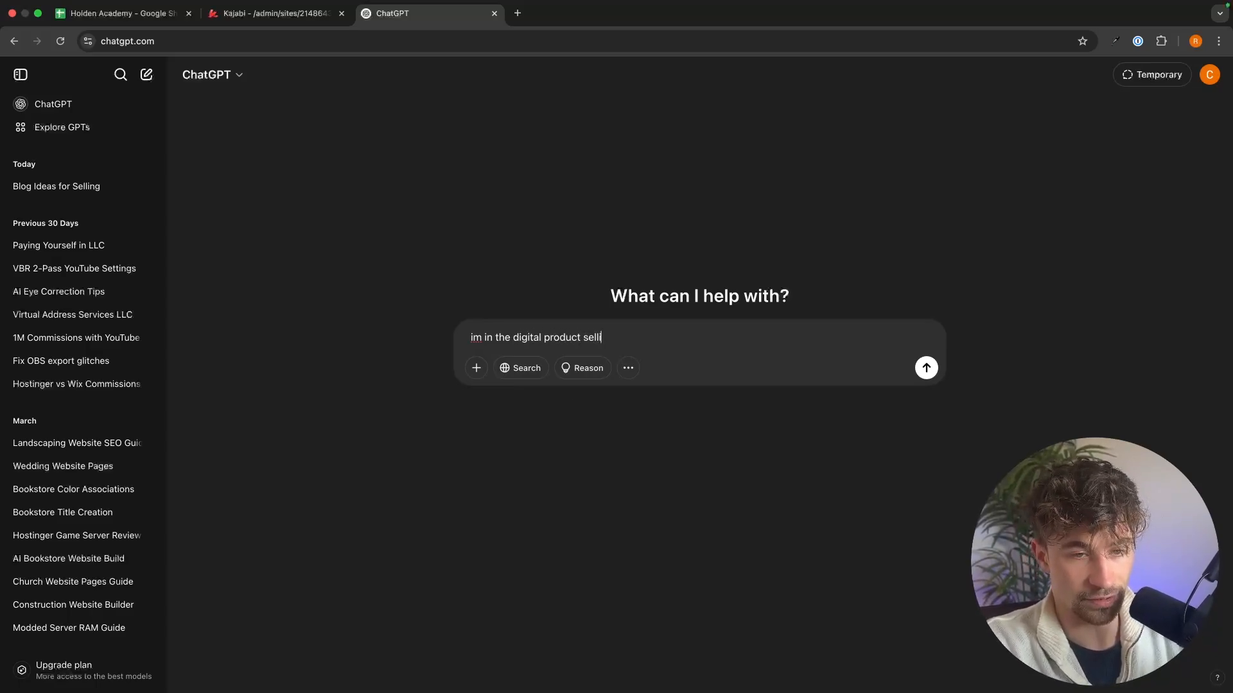
text(ng niche and i teac)
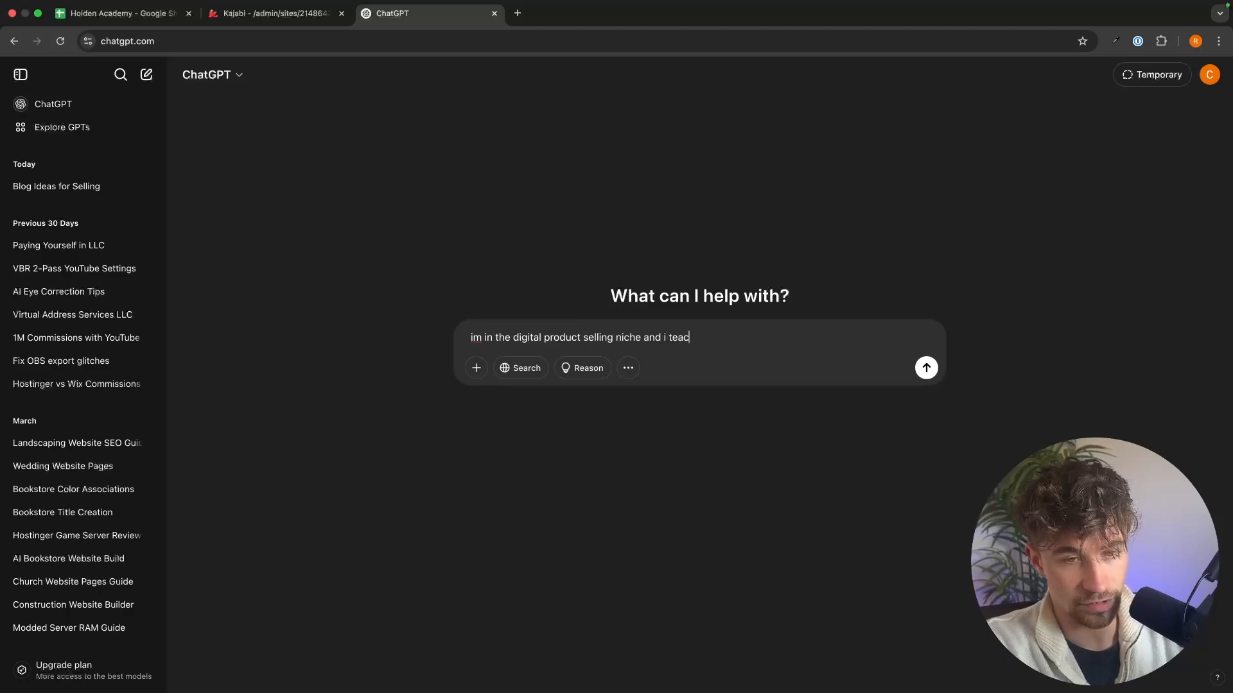
text(h people hwo to se)
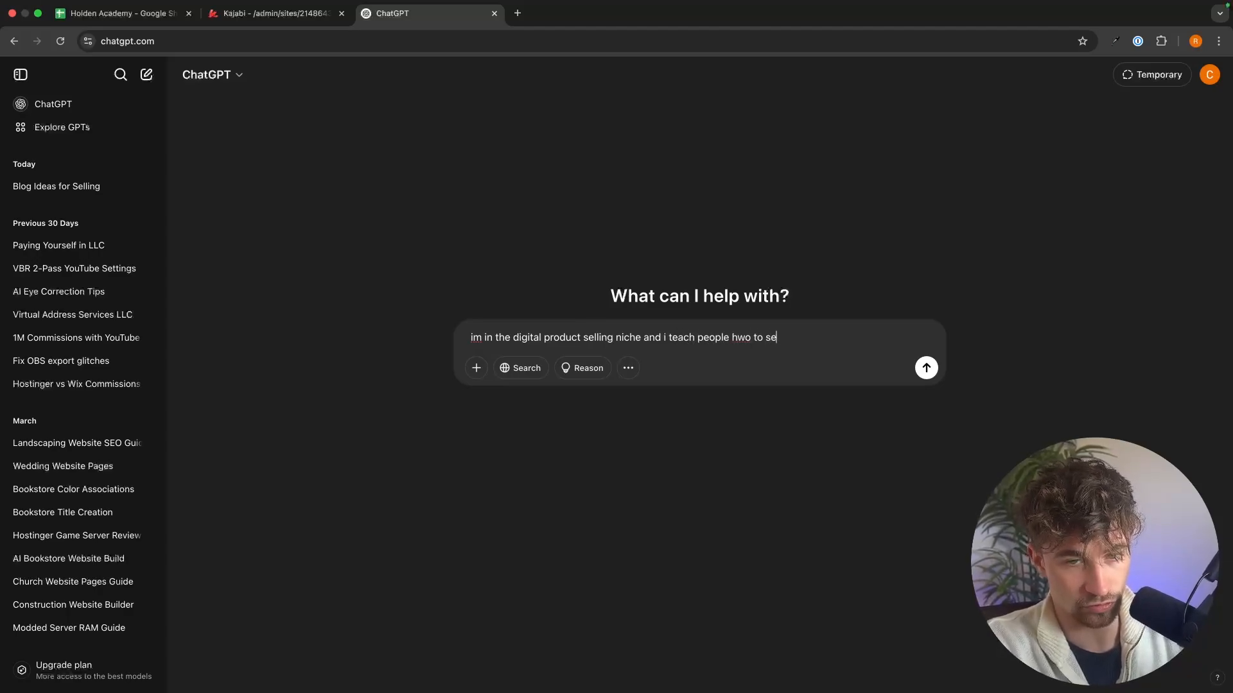
text(ll )
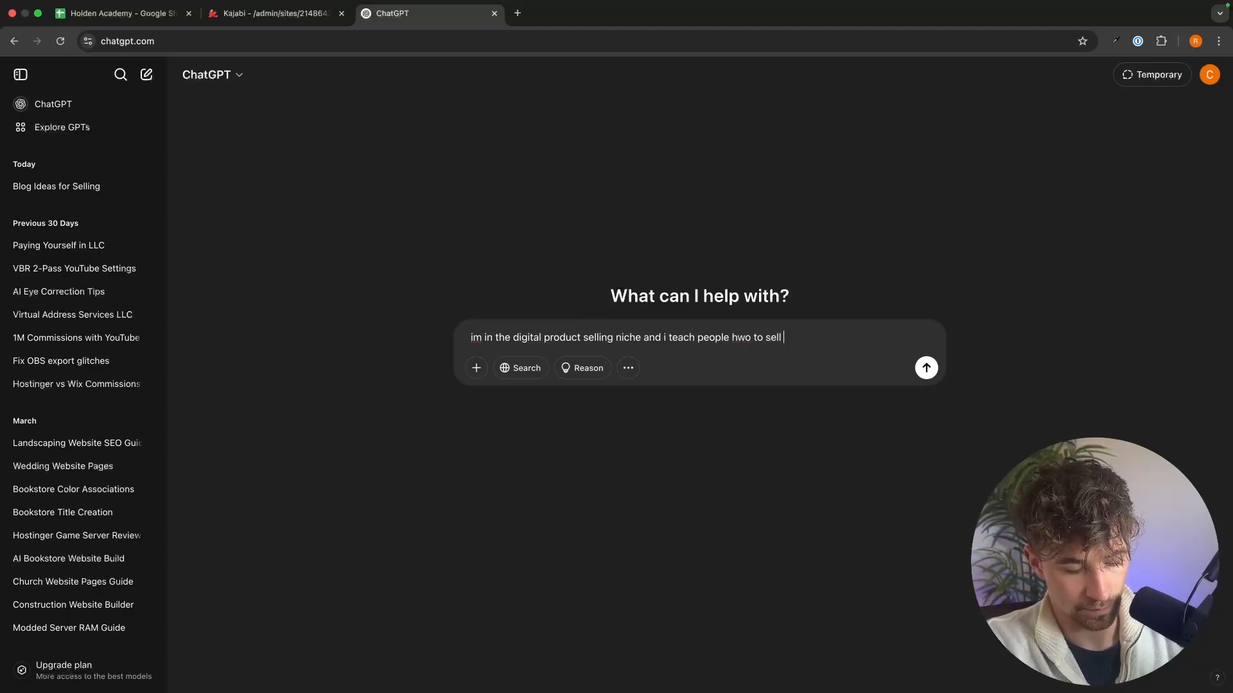
text(digital products, i need a lead magnet for my content)
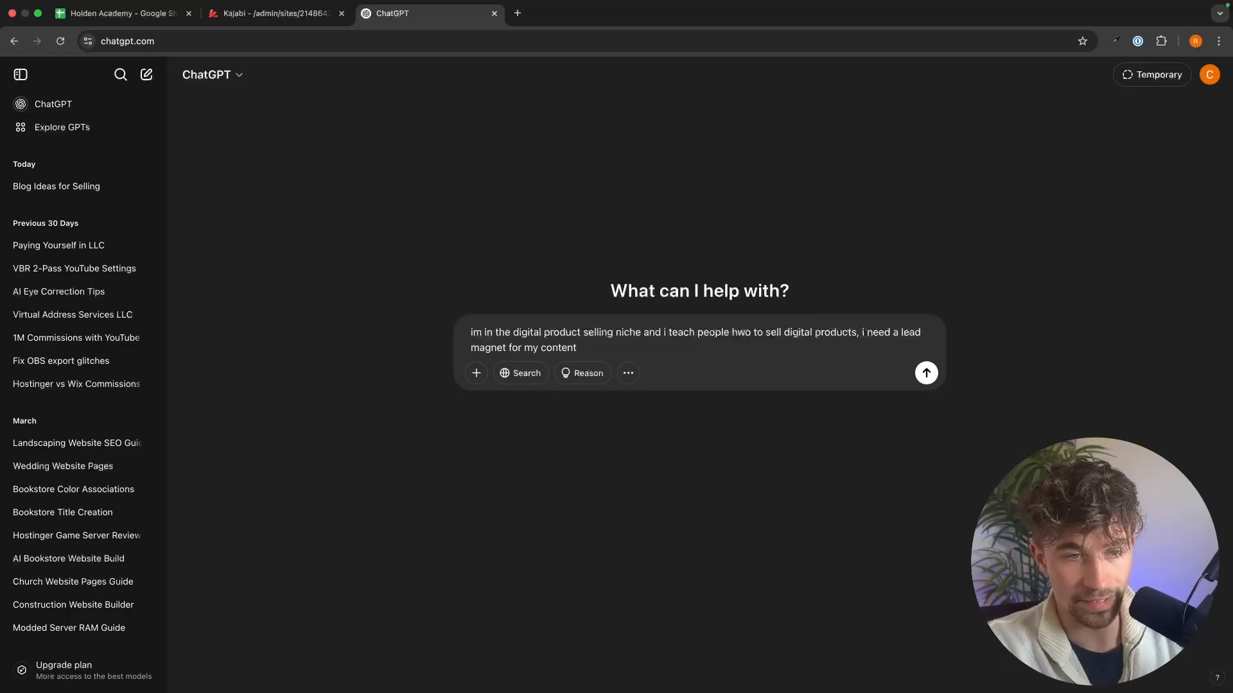
text( and im )
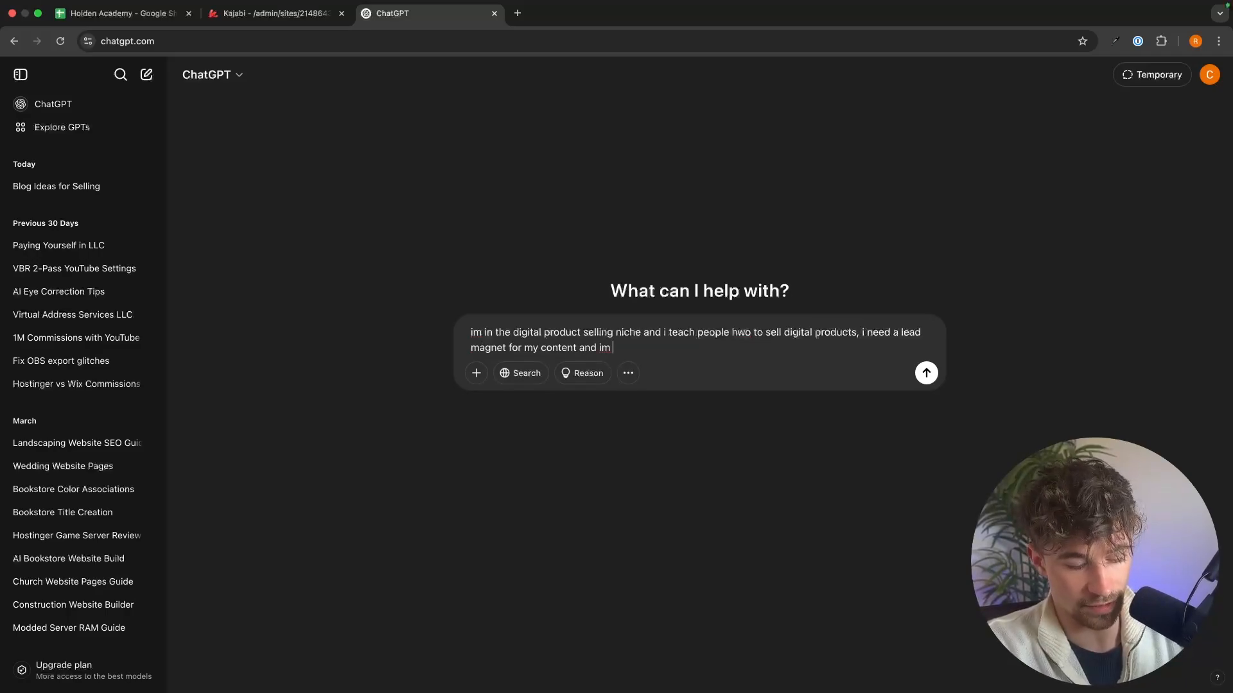
text(creating an eboo)
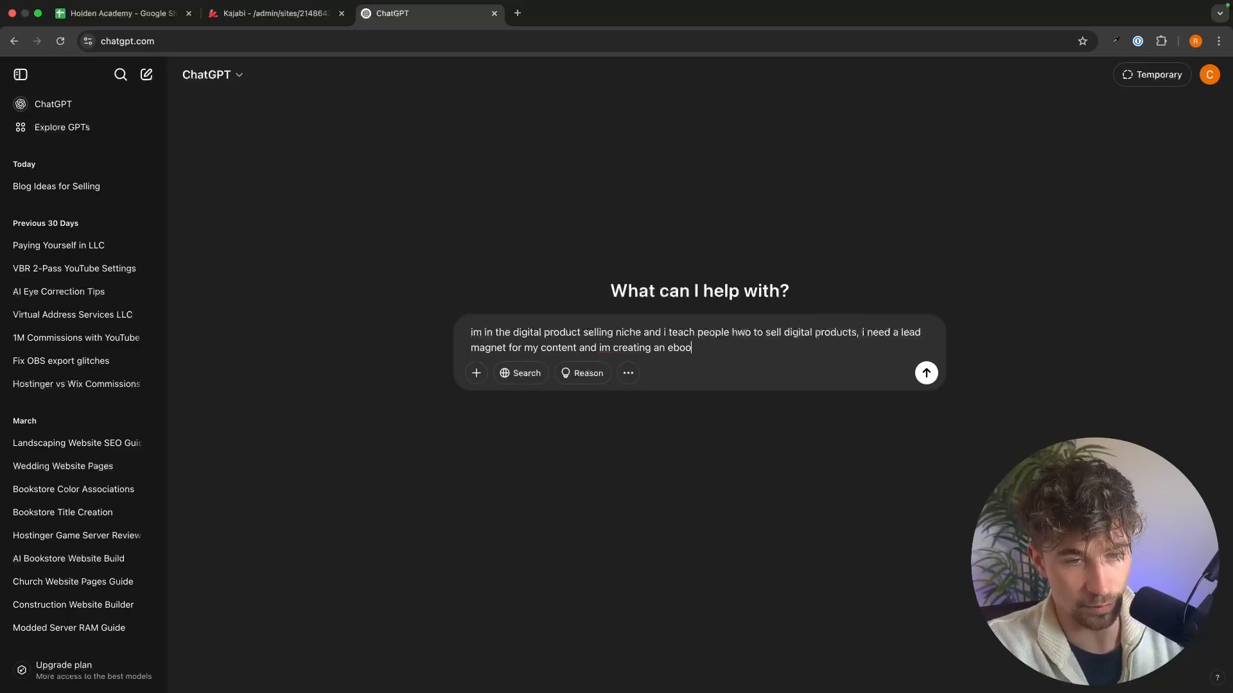
text(k wha)
key(BackSpace)
key(BackSpace)
text(,)
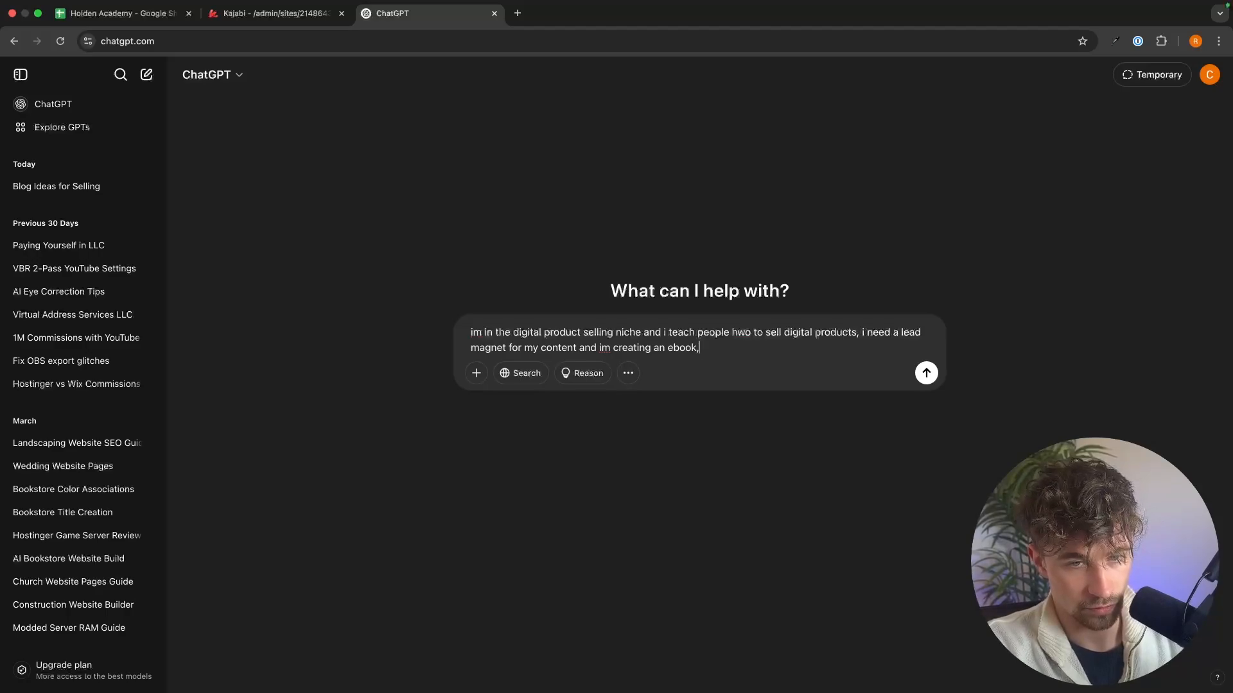
text( what should this )
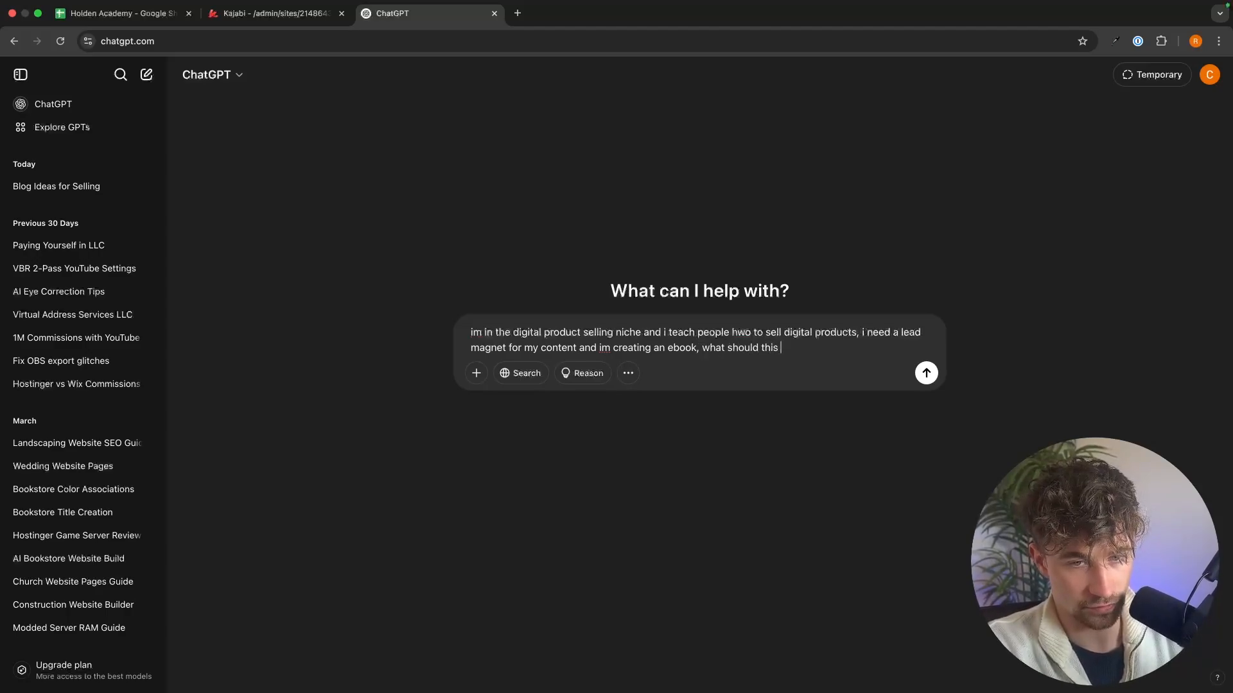
text(ebook be)
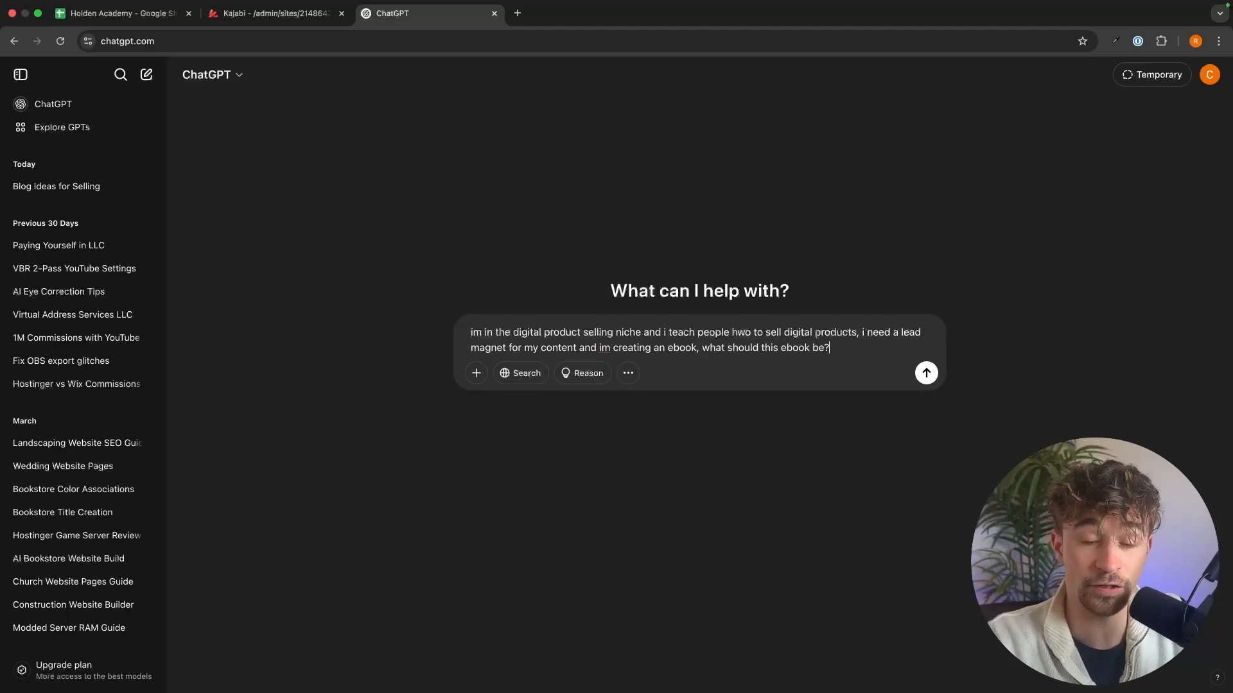
text(?)
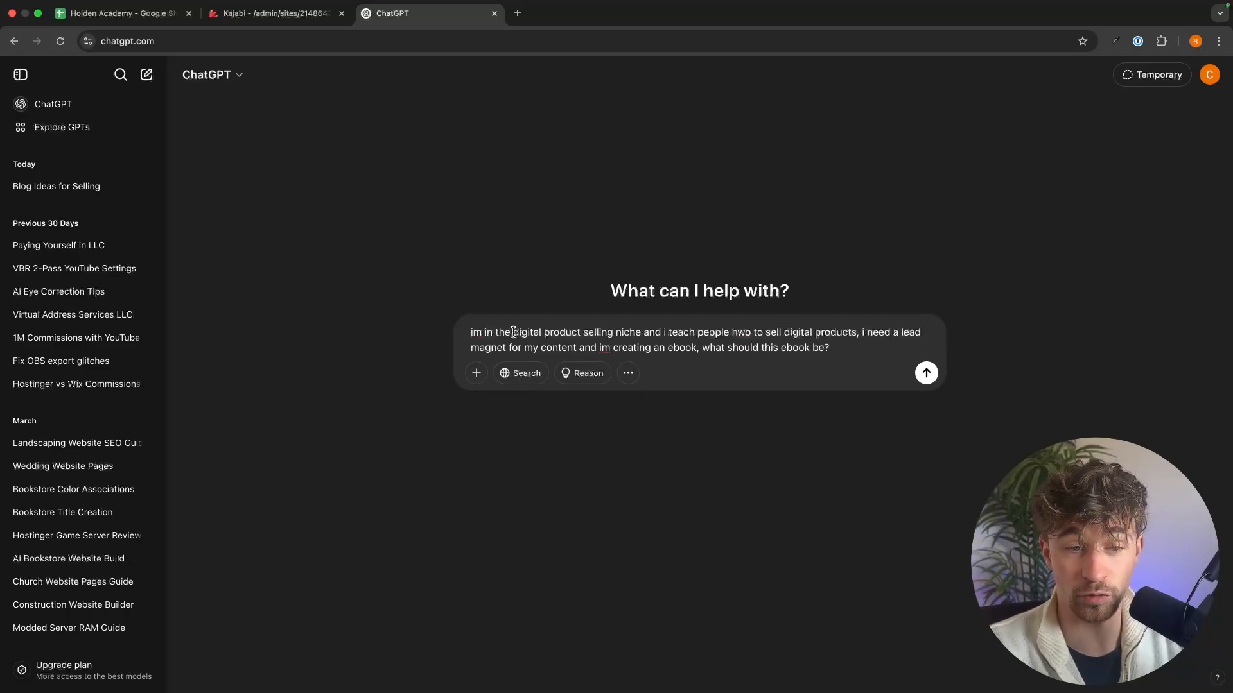
drag(513, 332, 720, 331)
key(Return)
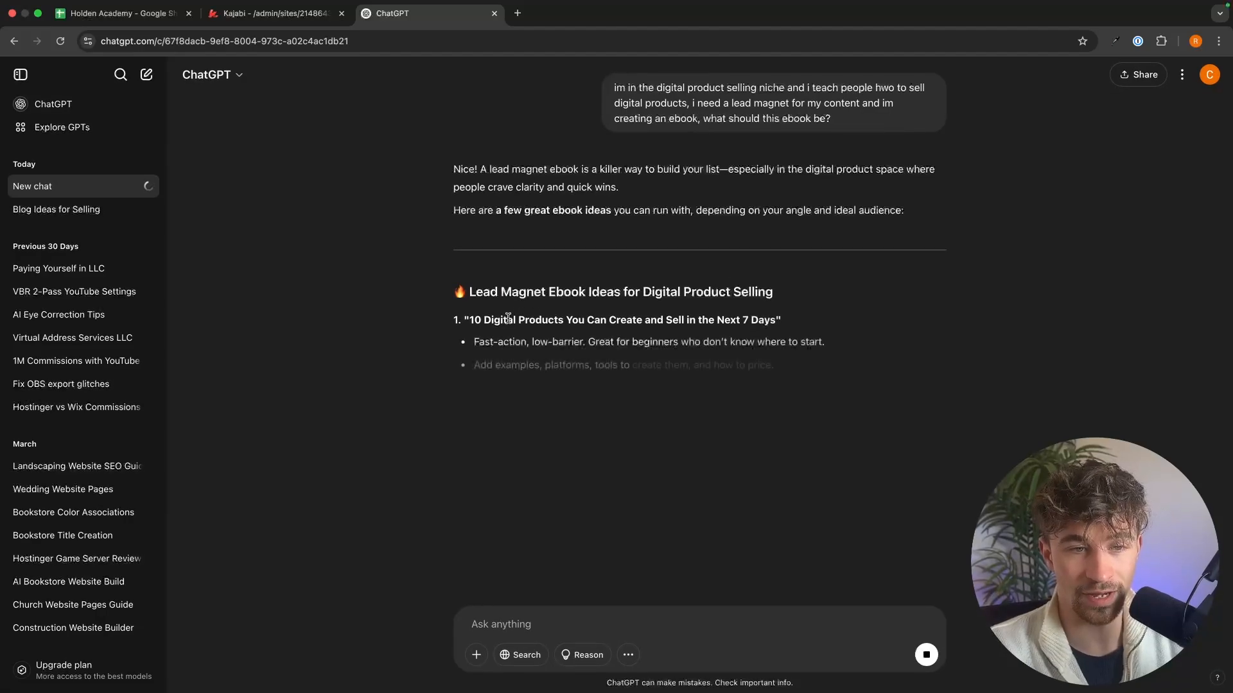
Step: Review the suggested lead magnet ebook titles and their descriptions in ChatGPT's reply
drag(470, 319, 846, 327)
click(814, 326)
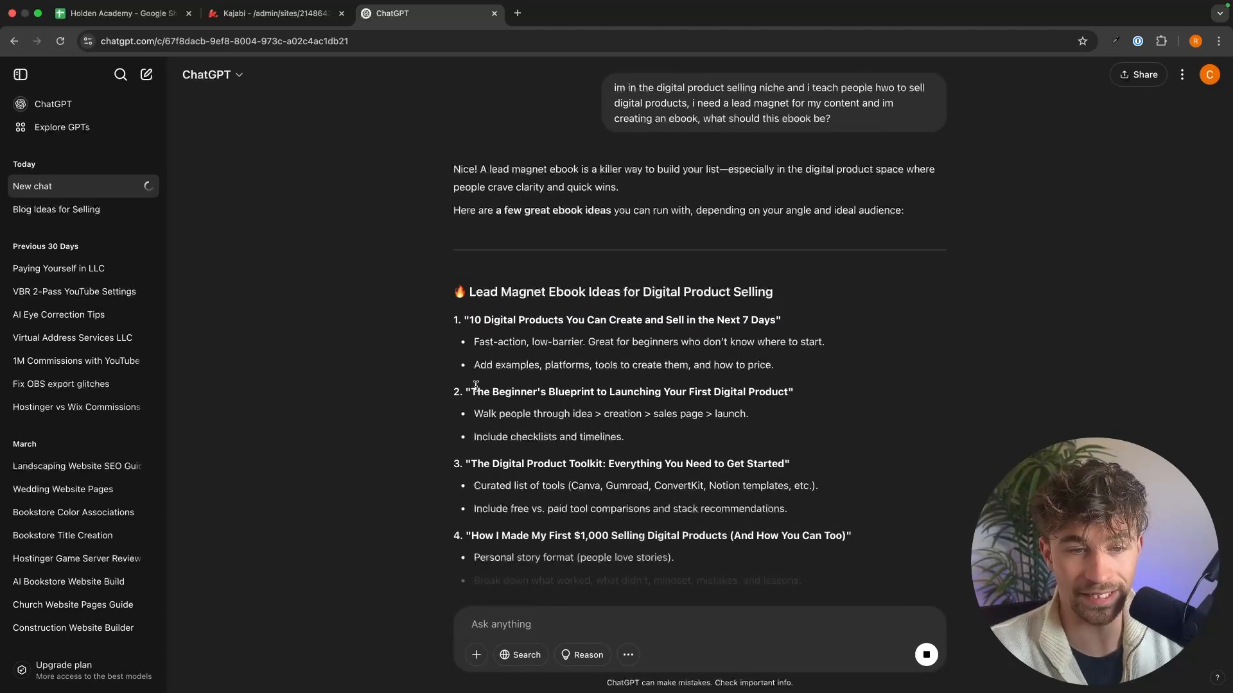
drag(477, 391, 838, 393)
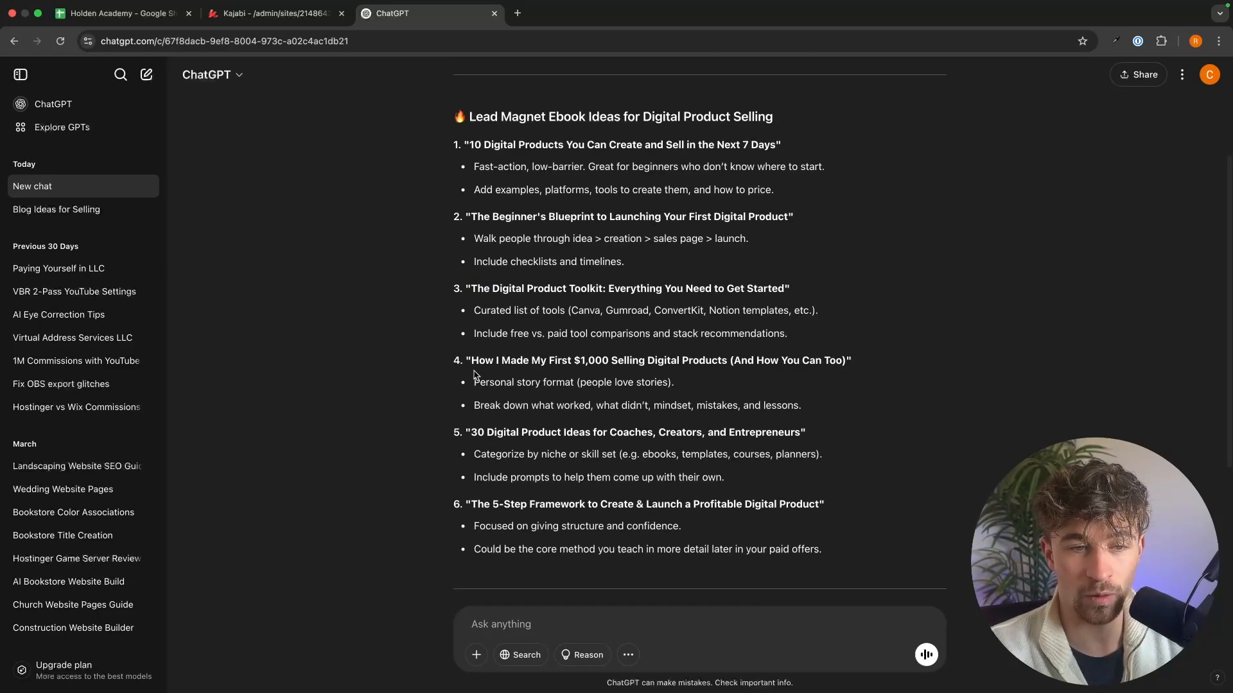
drag(472, 360, 851, 360)
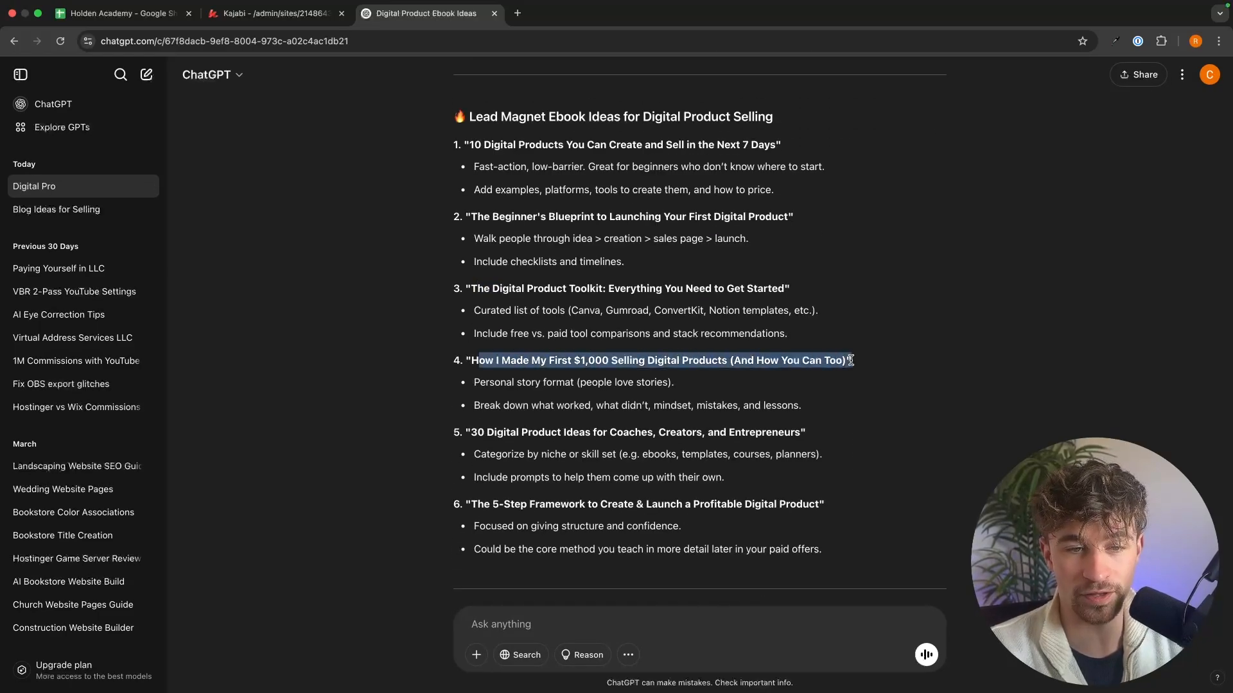
click(877, 365)
scroll(878, 365, down, 2)
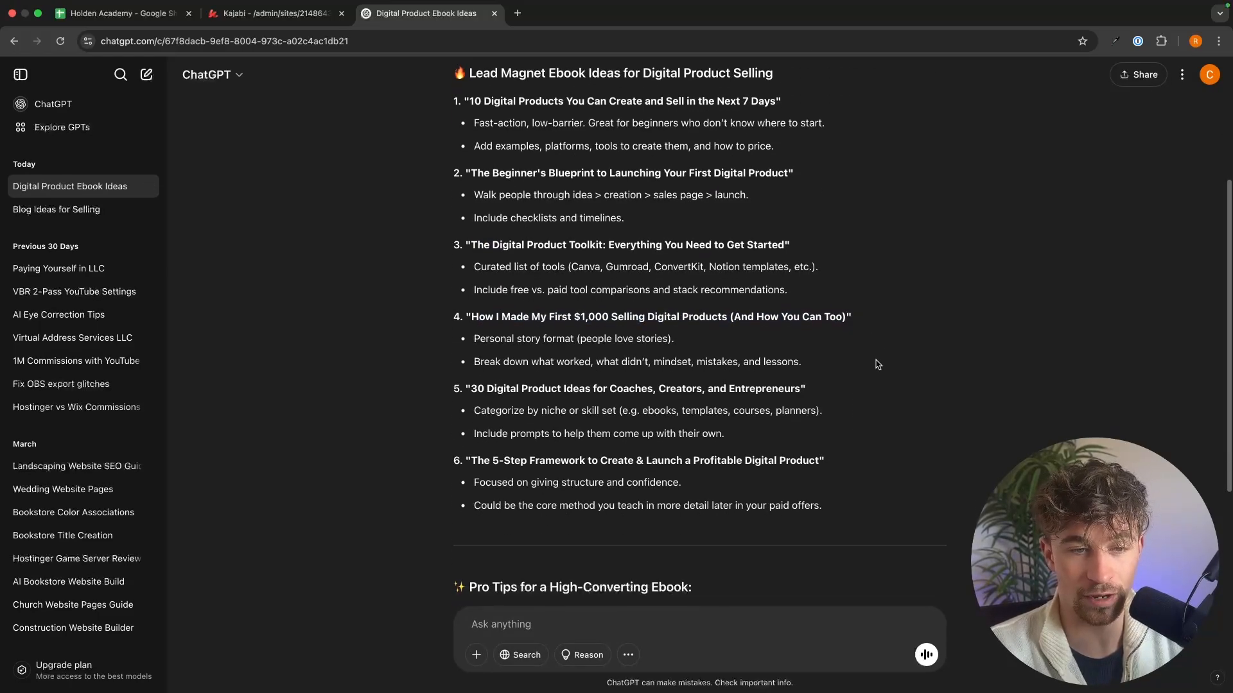
drag(474, 316, 850, 317)
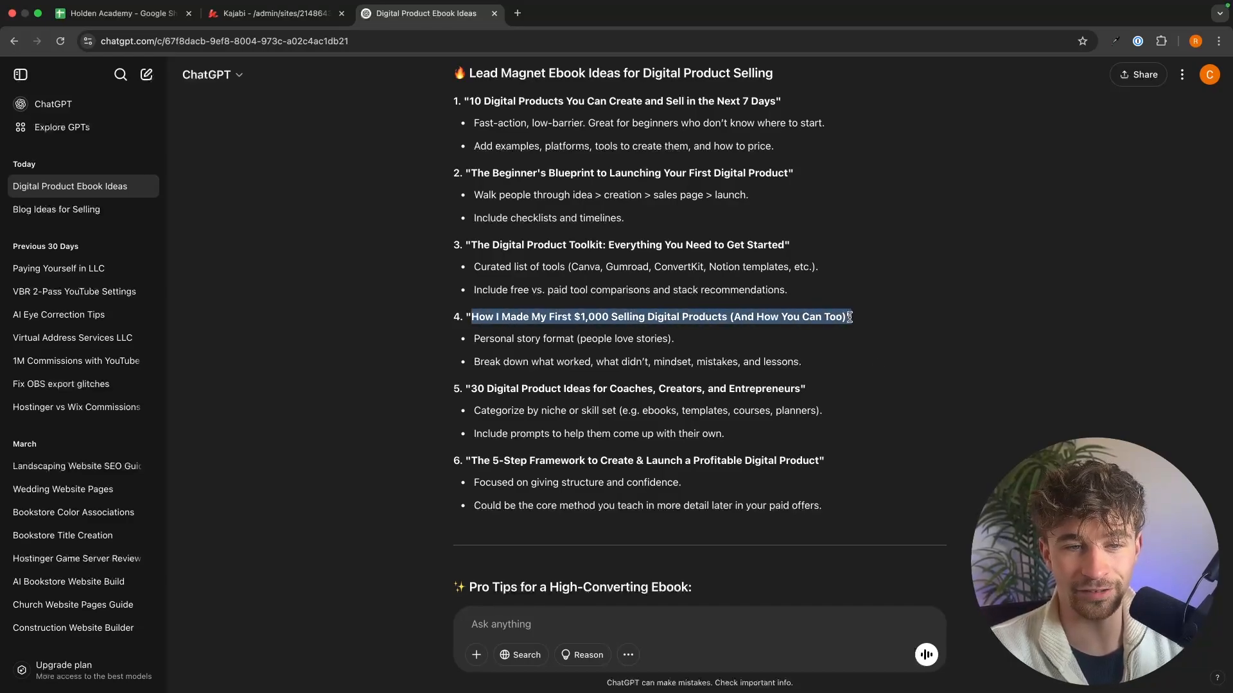
click(581, 321)
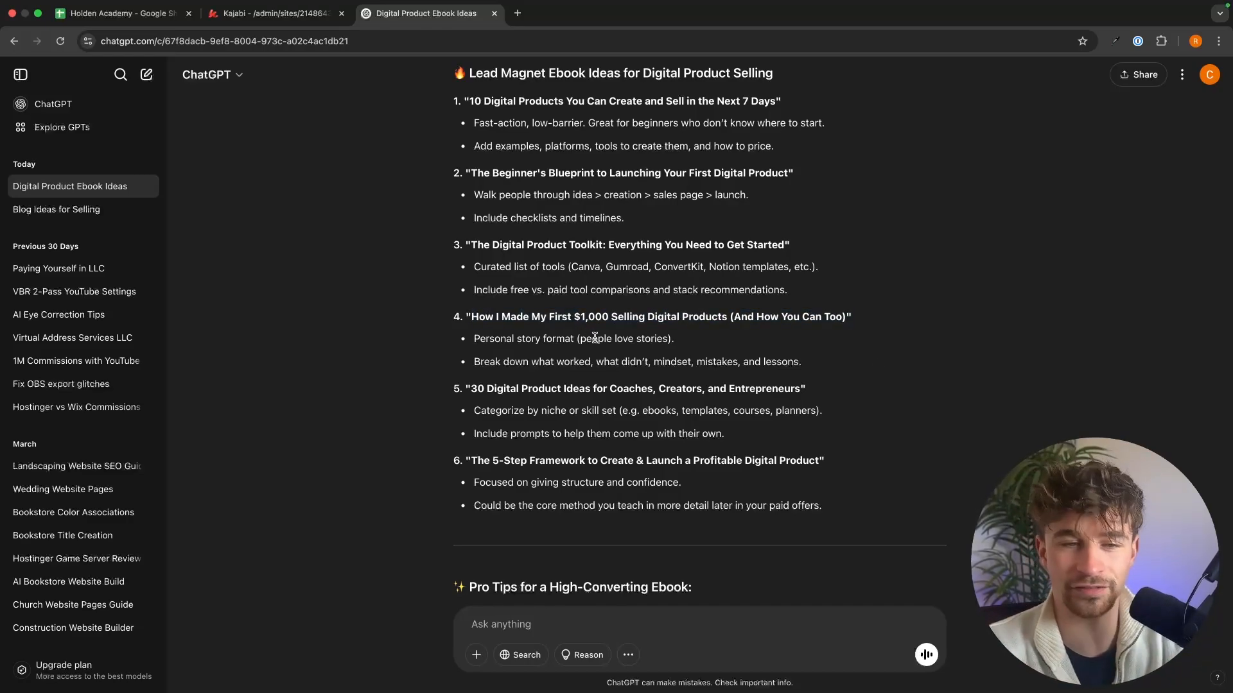
drag(573, 339, 716, 345)
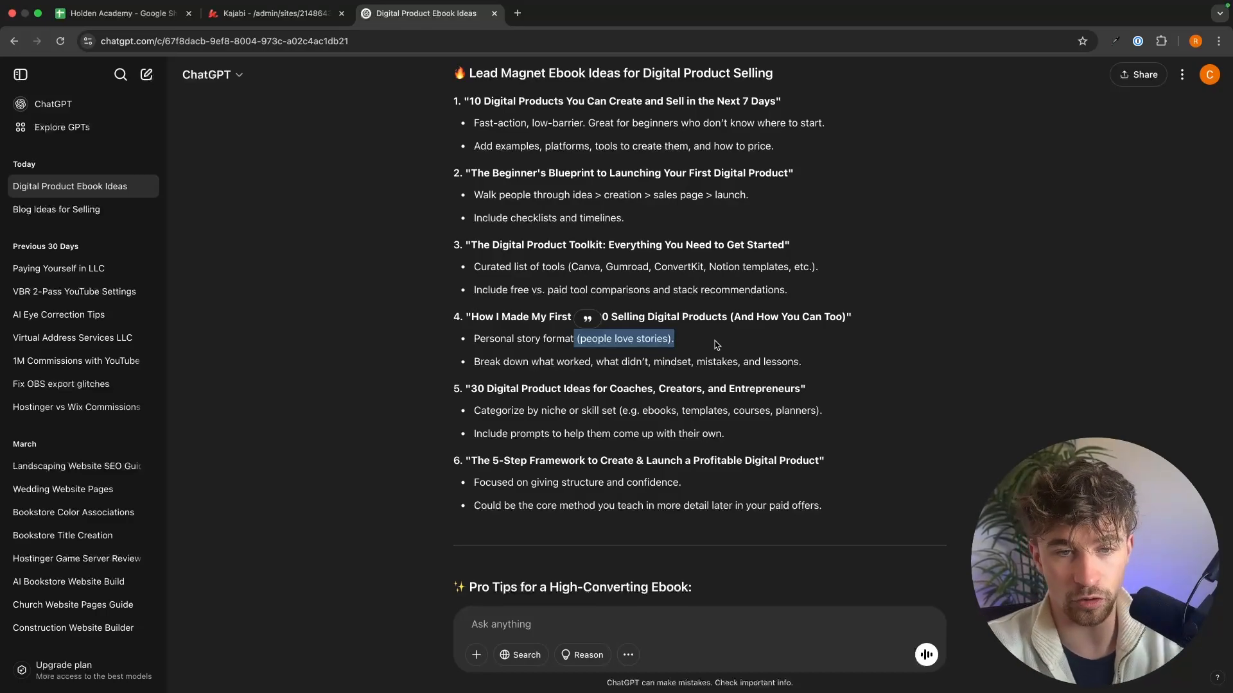
click(716, 345)
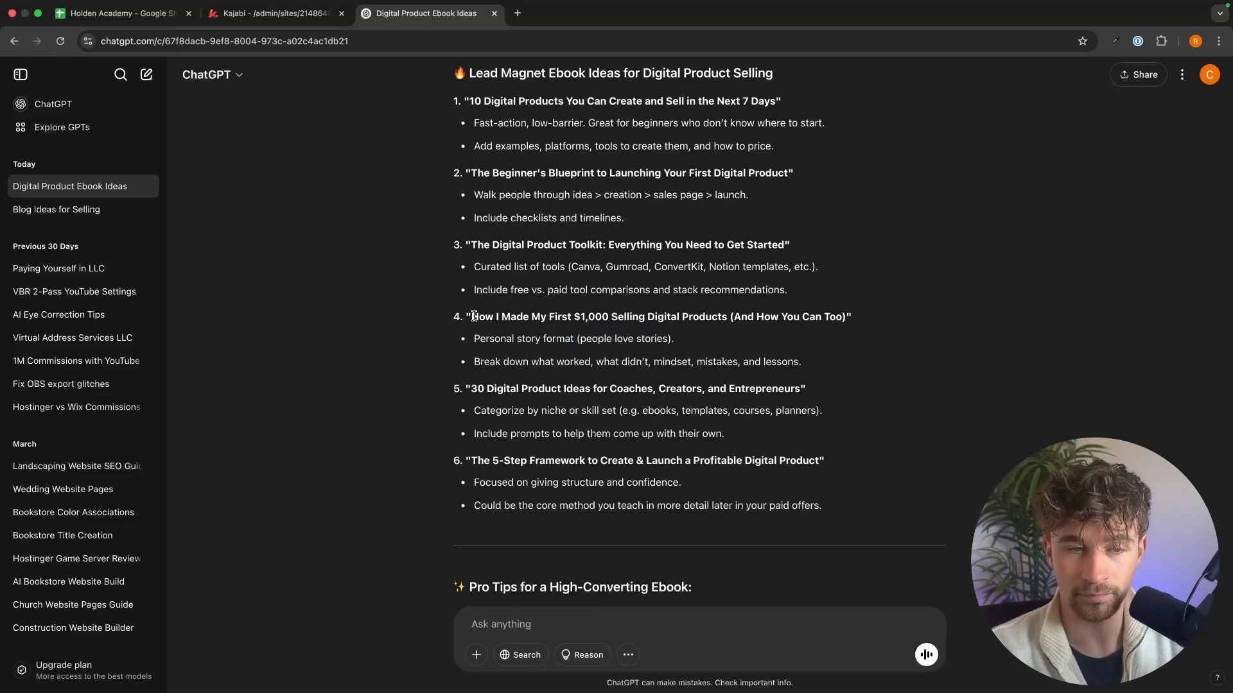
Step: Copy the "How I Made My First $1,000 Selling Digital Products" part of the fourth ebook title in ChatGPT
drag(474, 316, 846, 315)
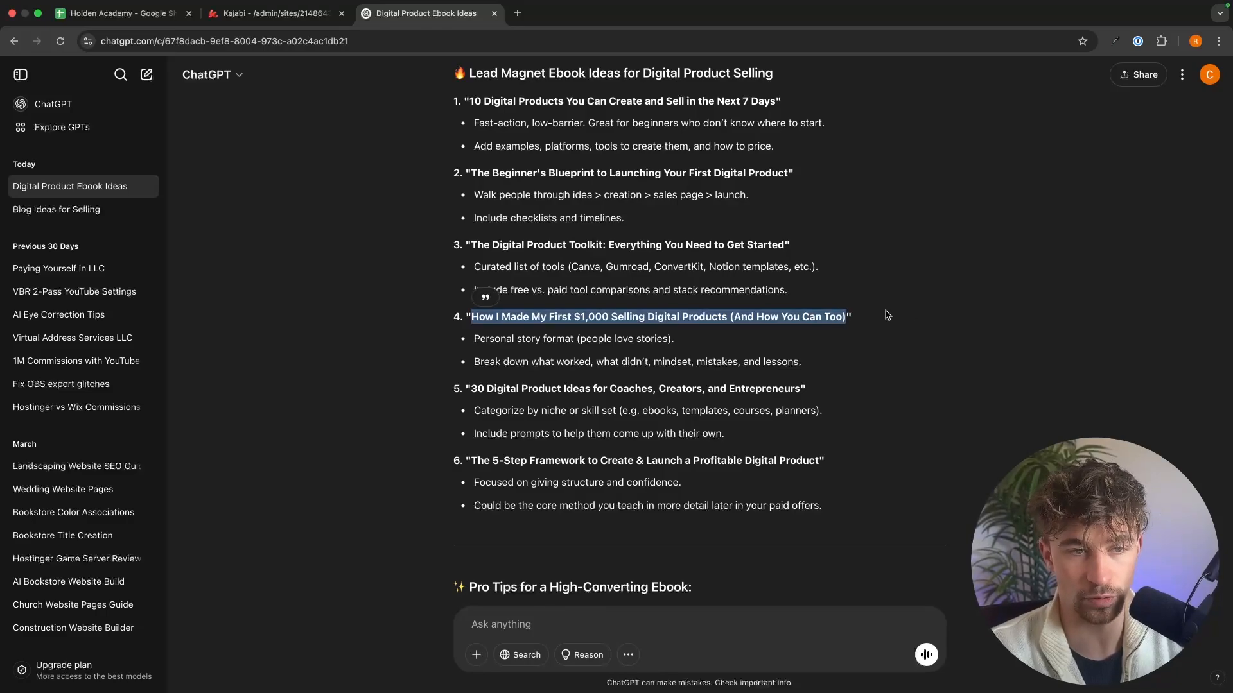
key(ctrl+Right)
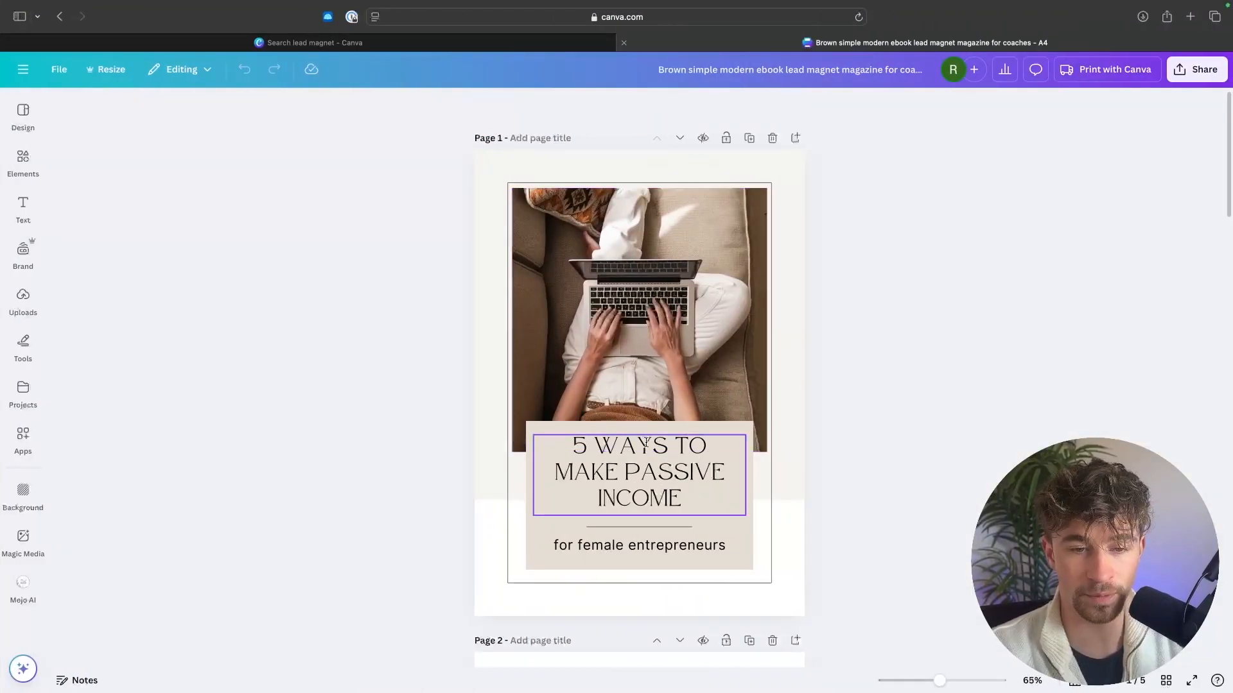
key(ctrl+Left)
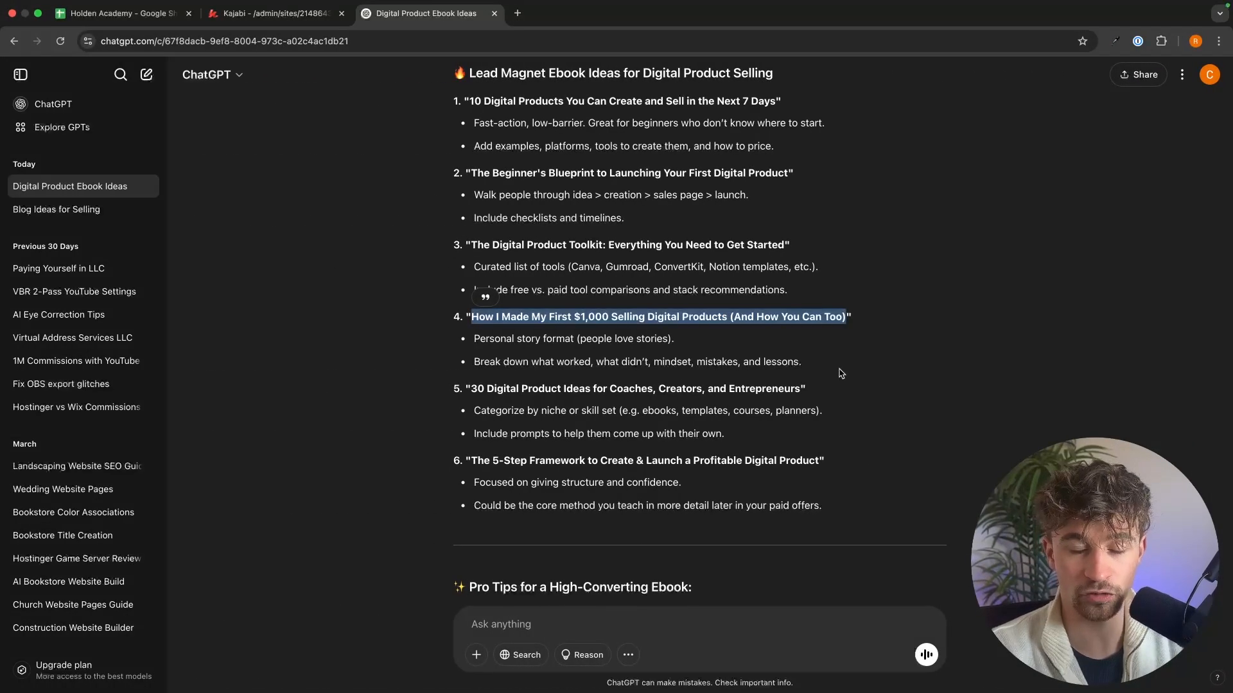
key(ctrl+Right)
key(ctrl+Left)
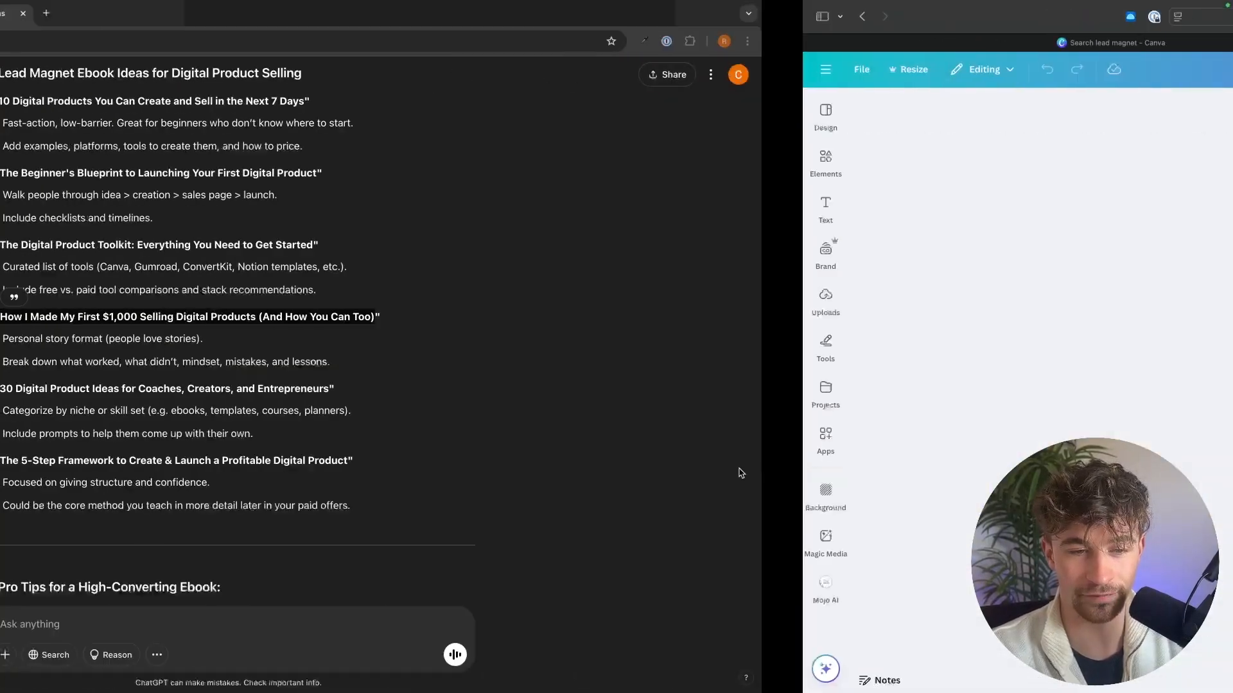
click(730, 317)
drag(731, 317, 471, 317)
key(super+c)
Step: Switch to Canva and replace the cover title with "How I Made My First $1,000 Selling Digital Products"
key(ctrl+Right)
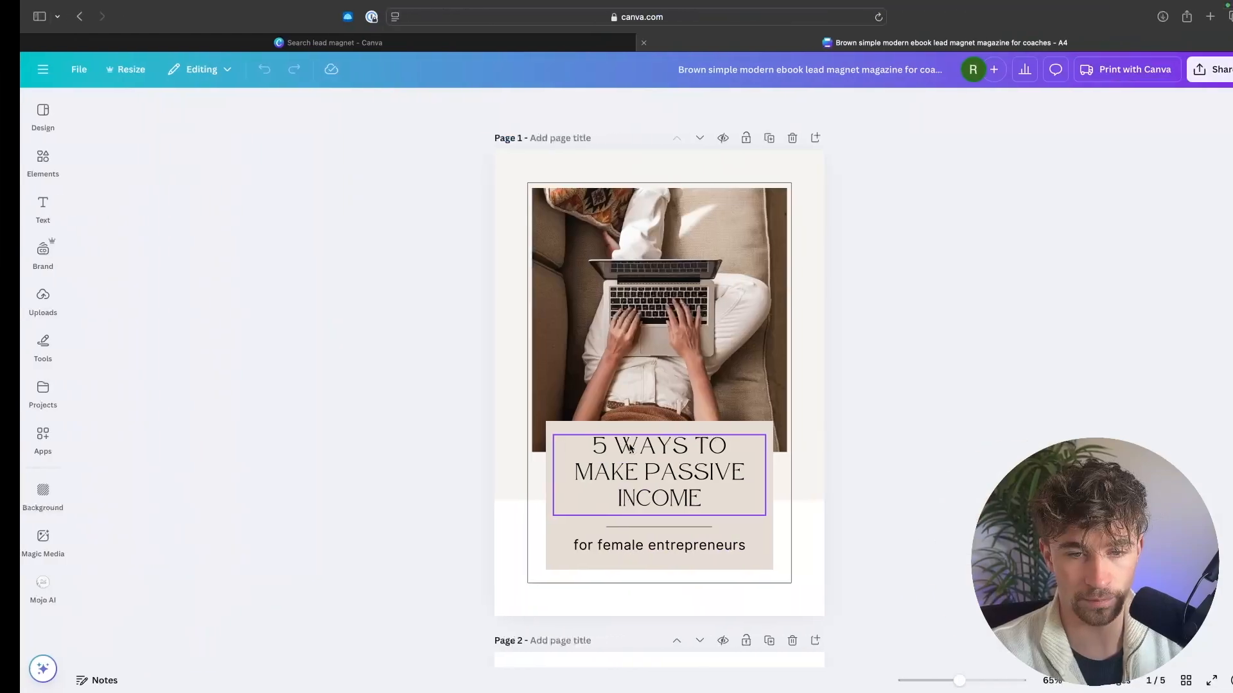
triple_click(633, 474)
key(super+v)
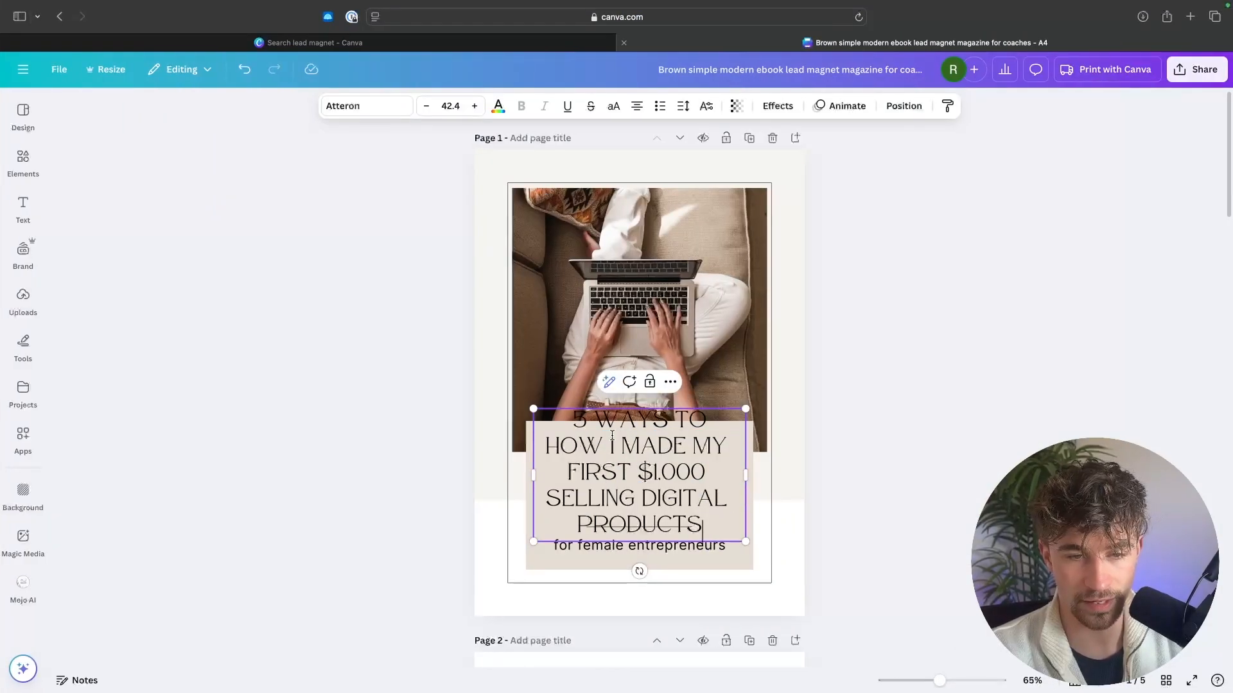
drag(710, 418, 557, 418)
key(BackSpace)
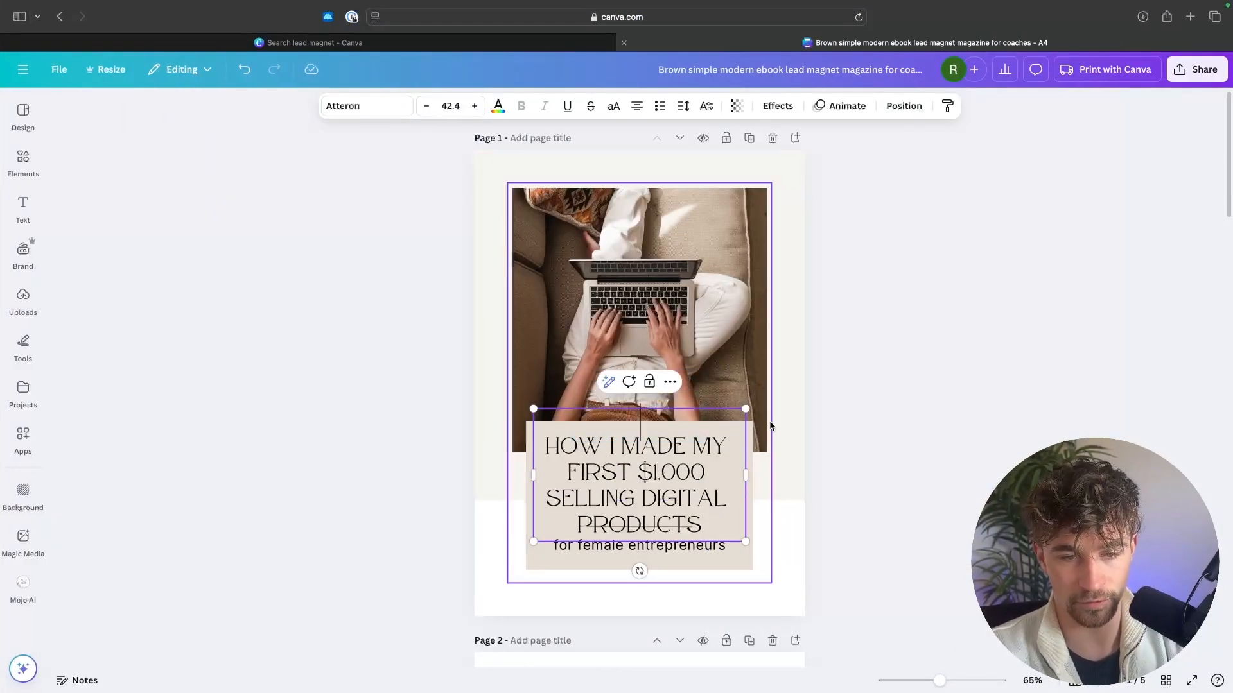
key(Delete)
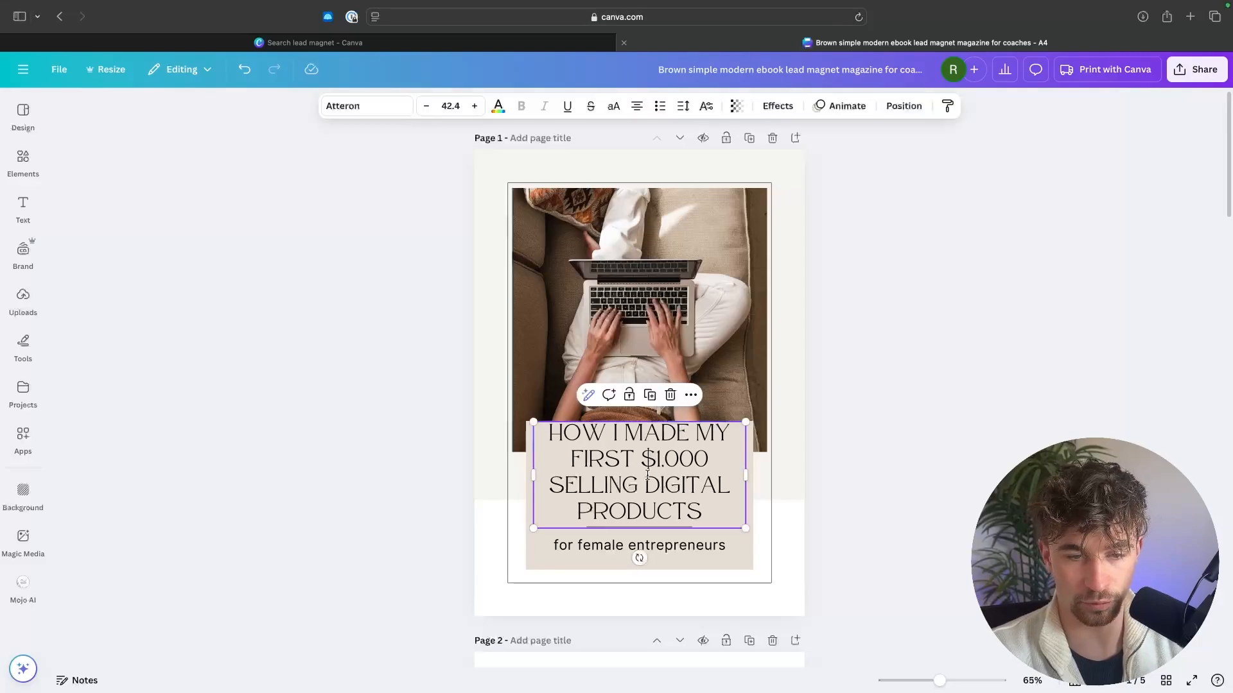
click(821, 496)
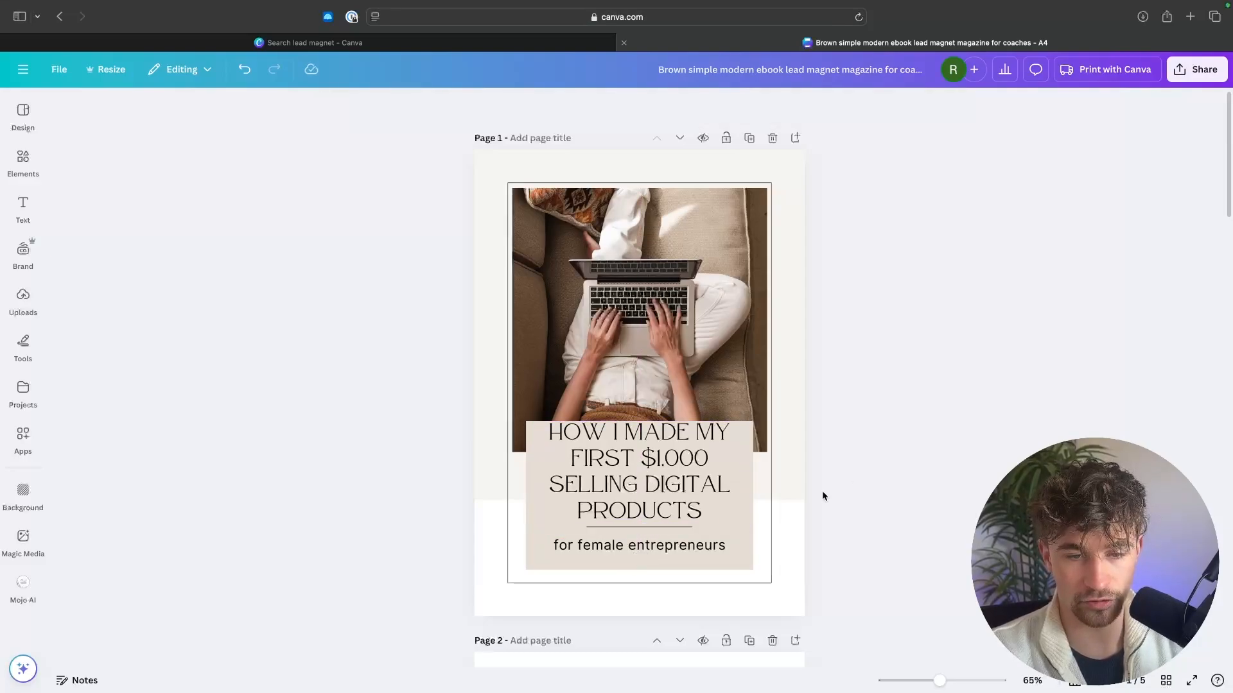
Step: Replace the cover subtitle "for female entrepreneurs" with "and how you can to"
double_click(636, 548)
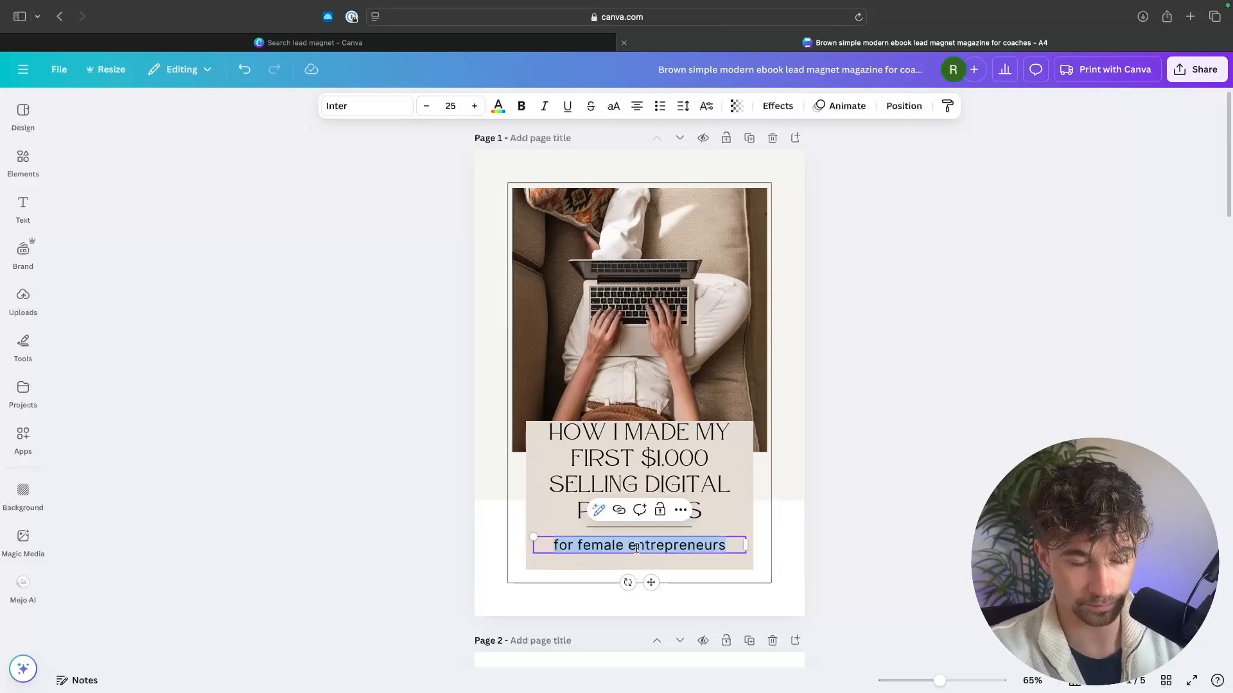
text(and how )
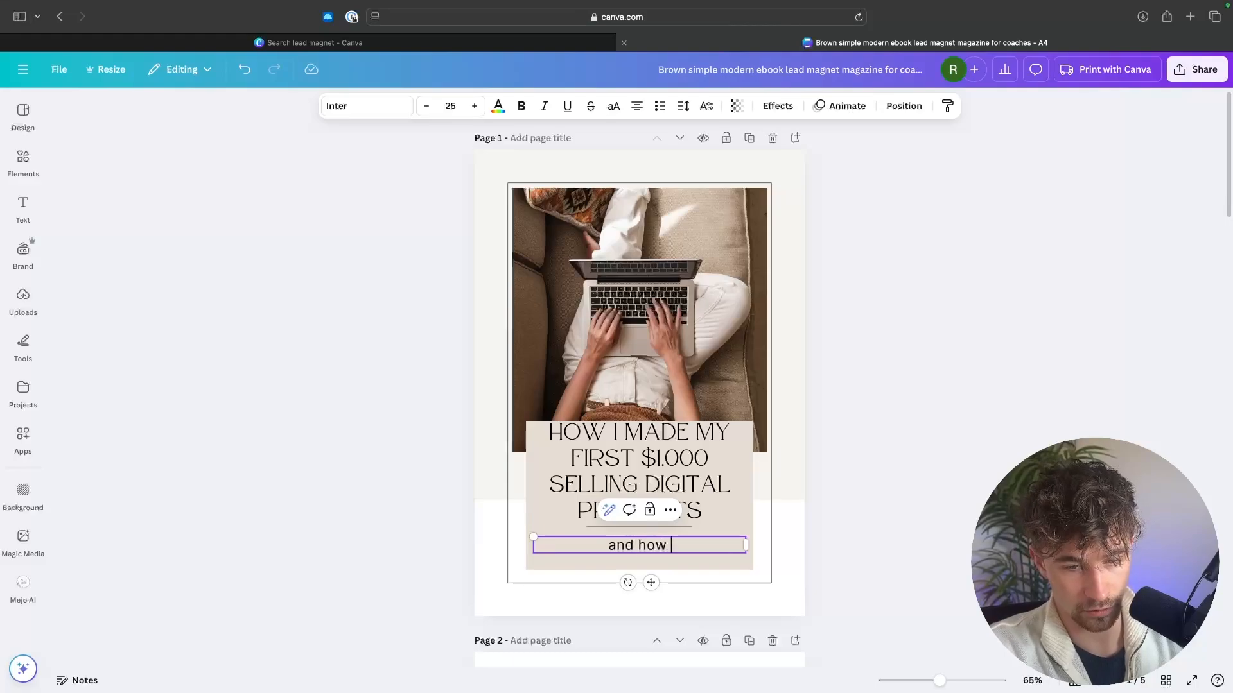
text(you can to)
click(749, 490)
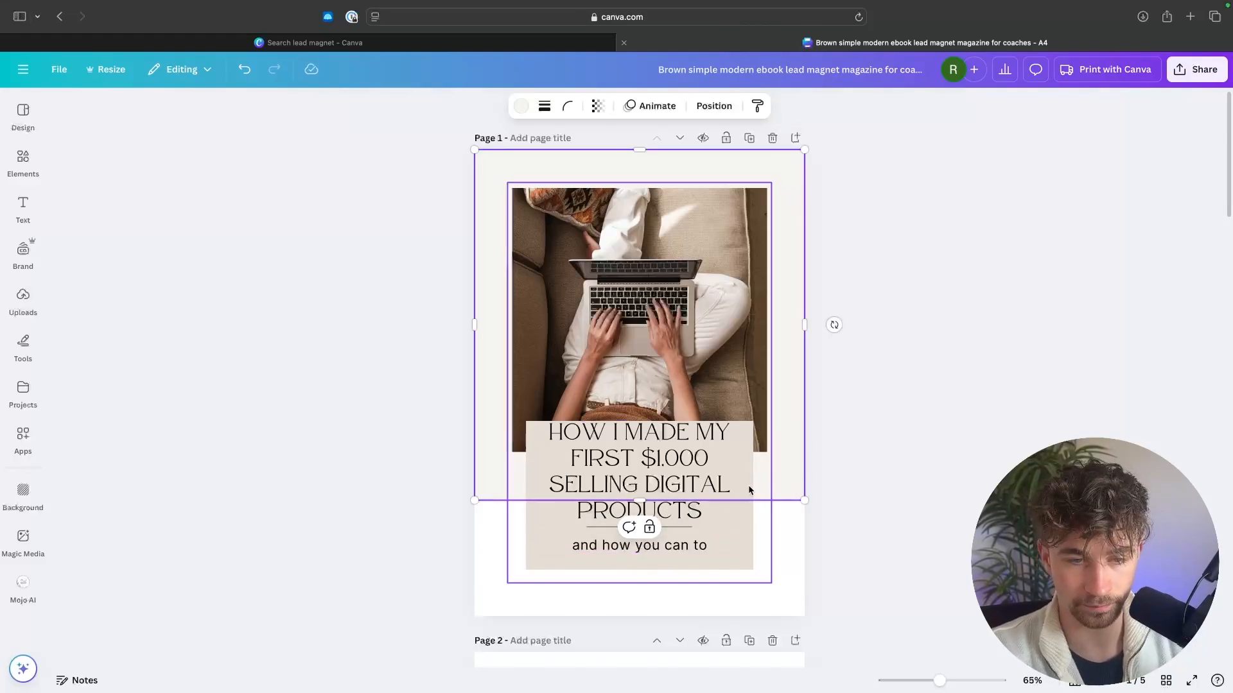
Step: Reduce the cover title's font size to 38.4 and nudge the title slightly upward
click(658, 492)
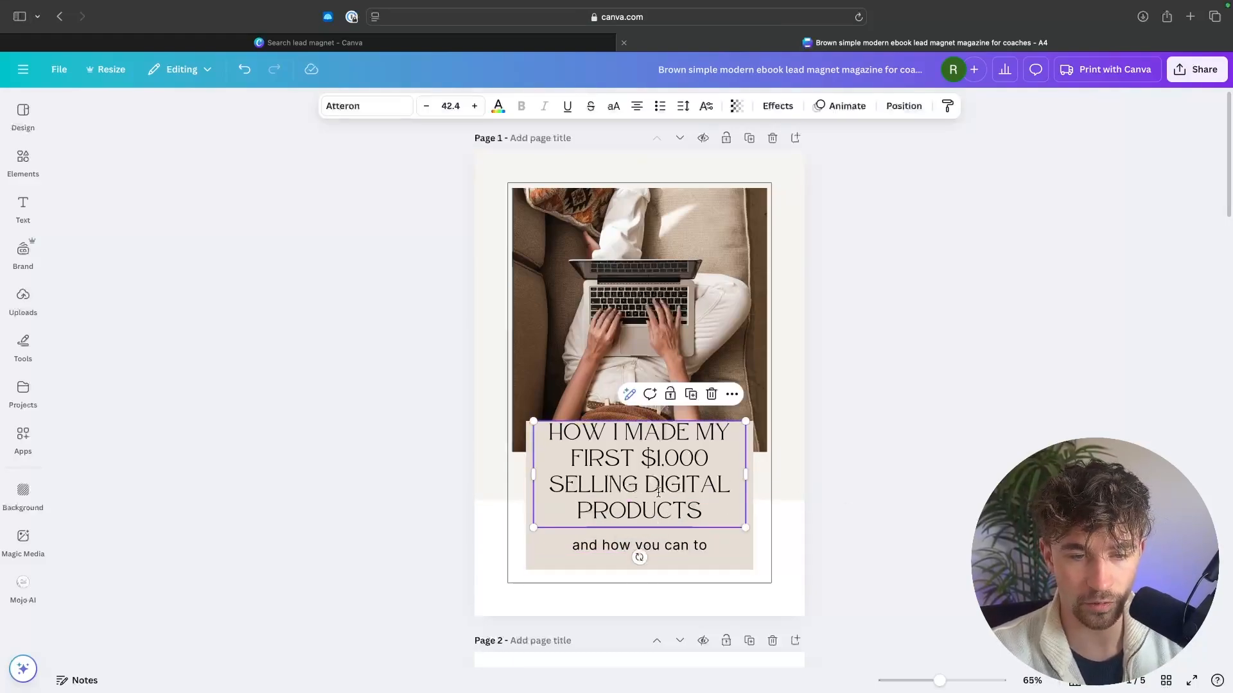
click(427, 106)
click(427, 107)
click(427, 107)
click(426, 106)
click(879, 266)
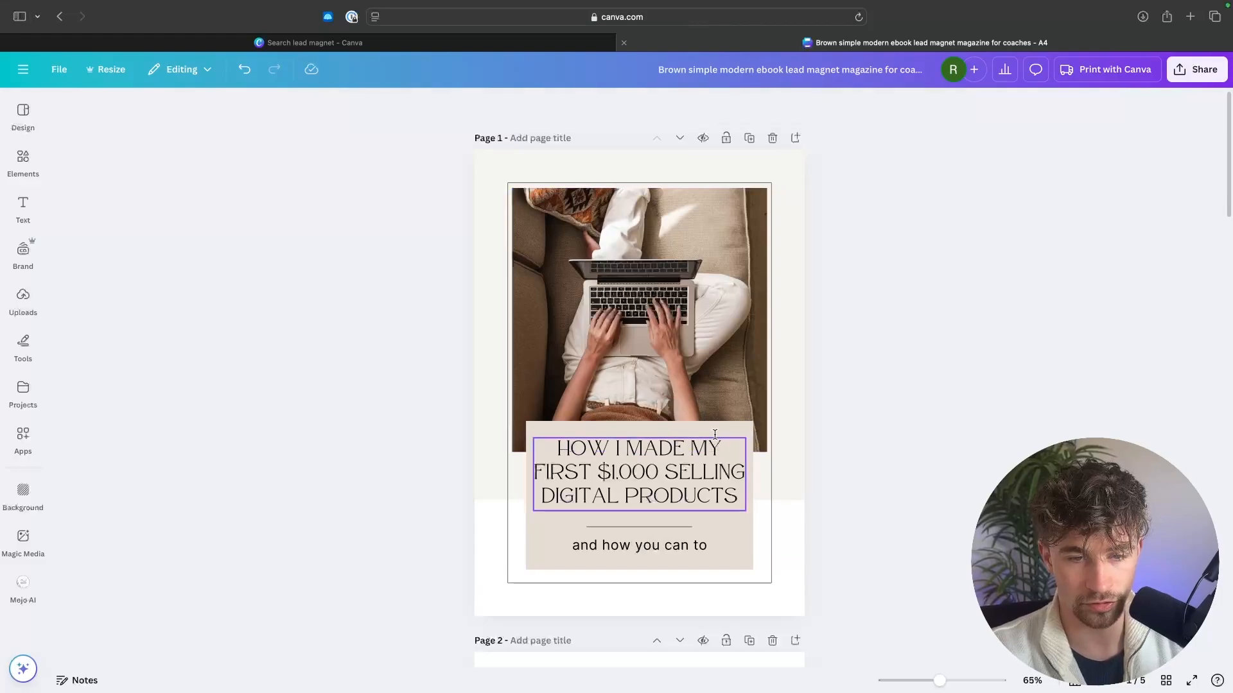
drag(640, 488, 639, 487)
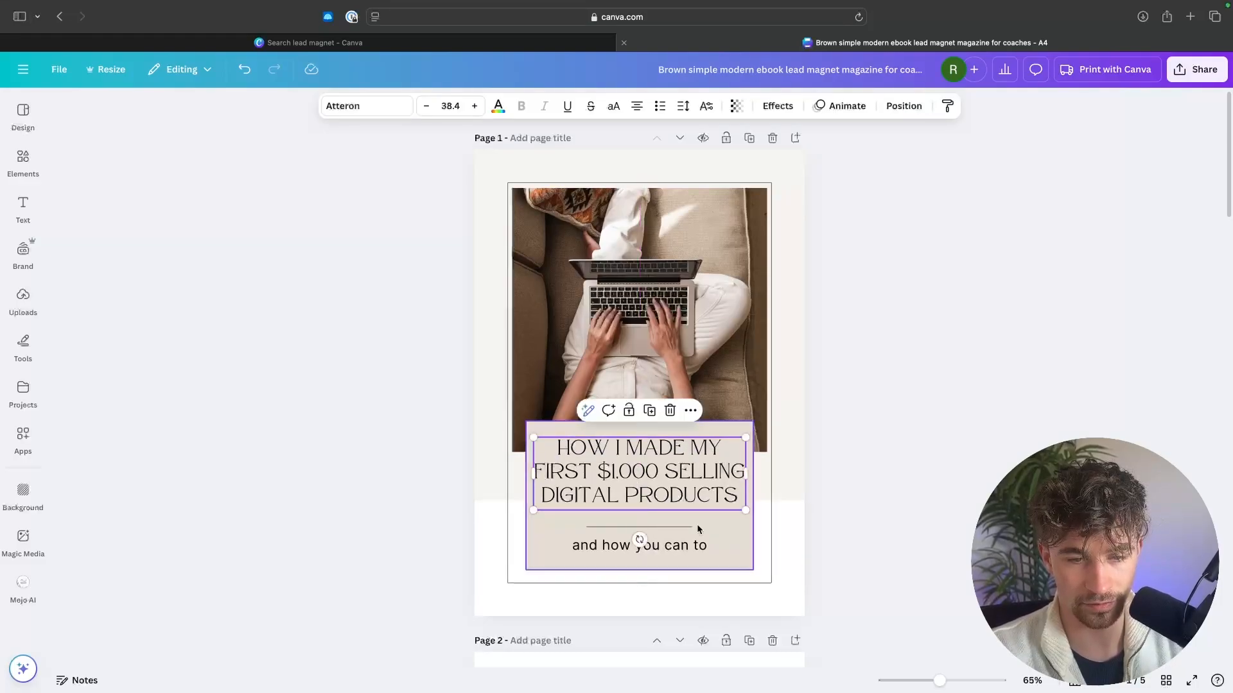
click(857, 537)
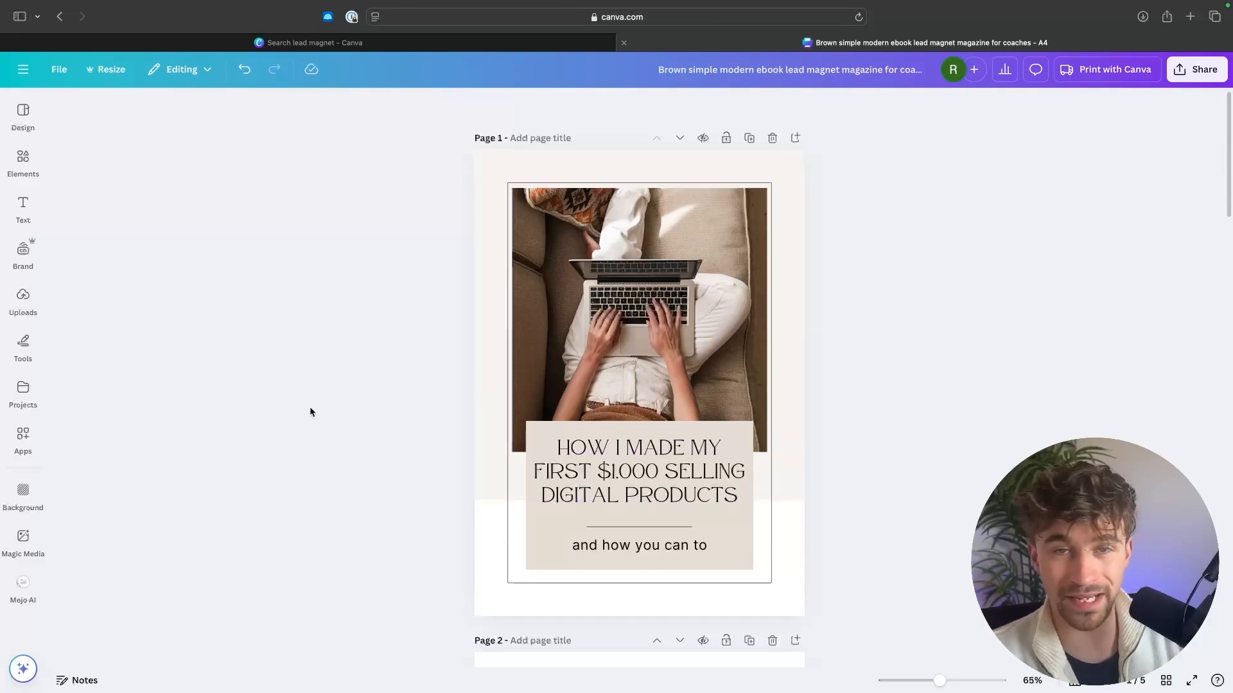
Step: Delete the laptop photo from the cover frame and fill it with the uploaded portrait of the smiling man beside a microphone
click(641, 362)
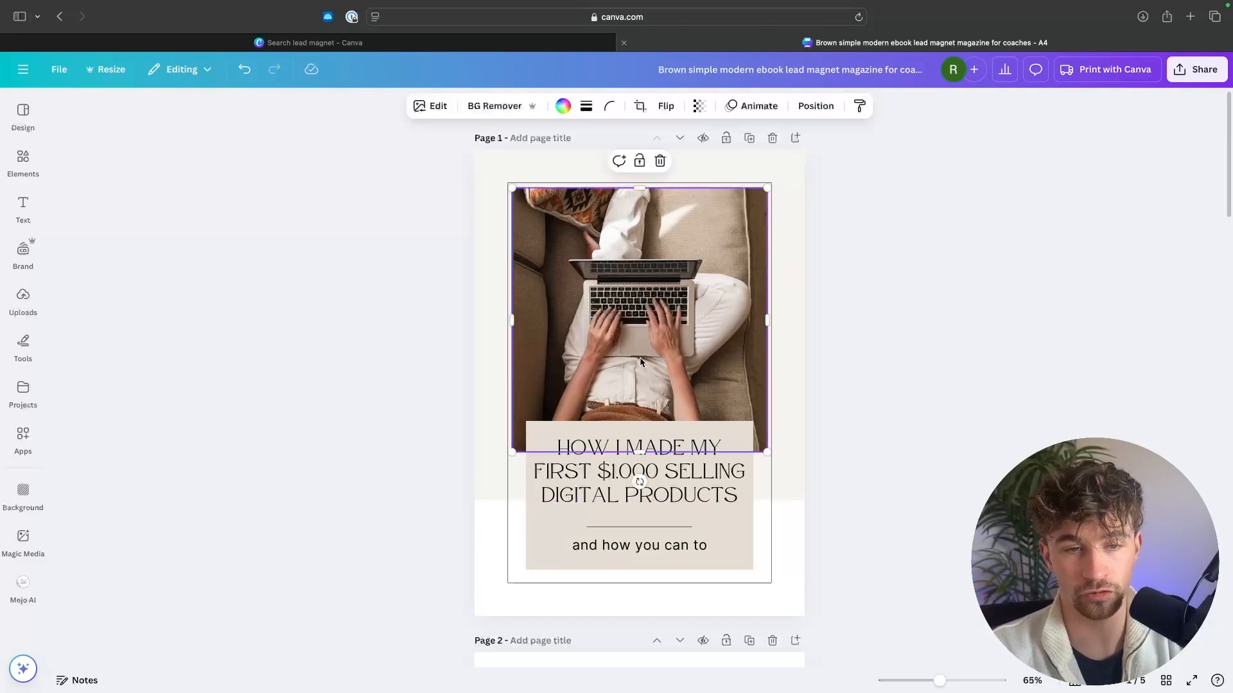
key(Delete)
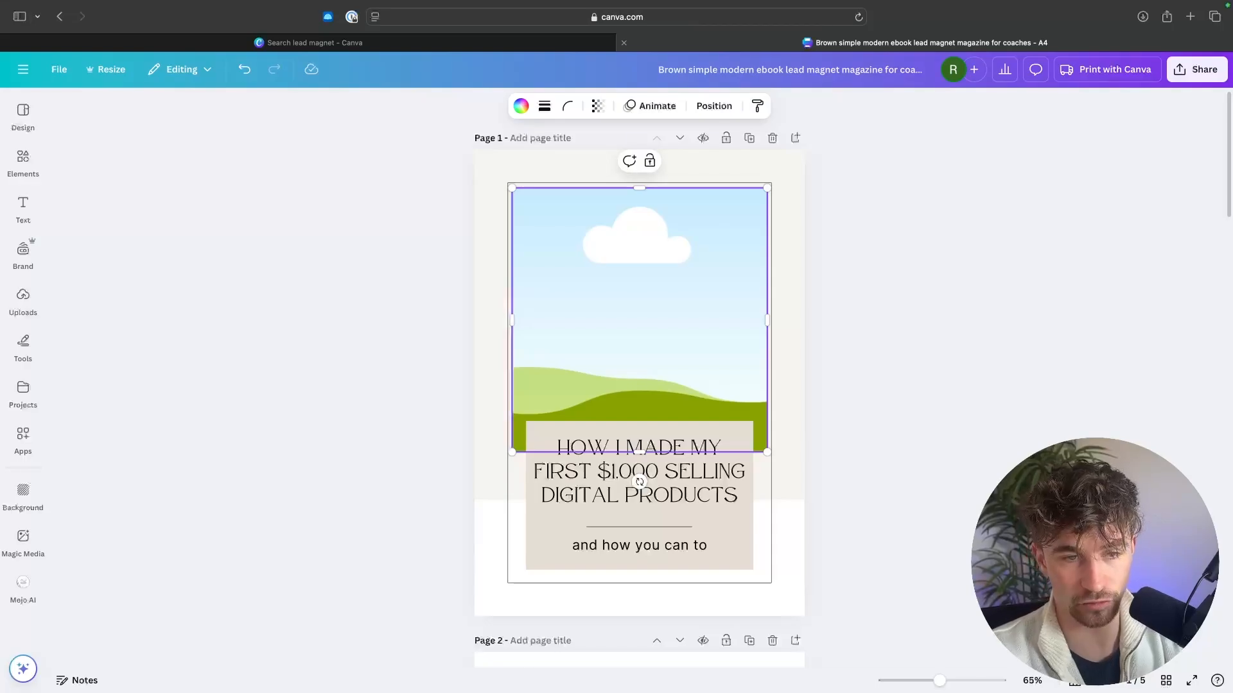
click(23, 299)
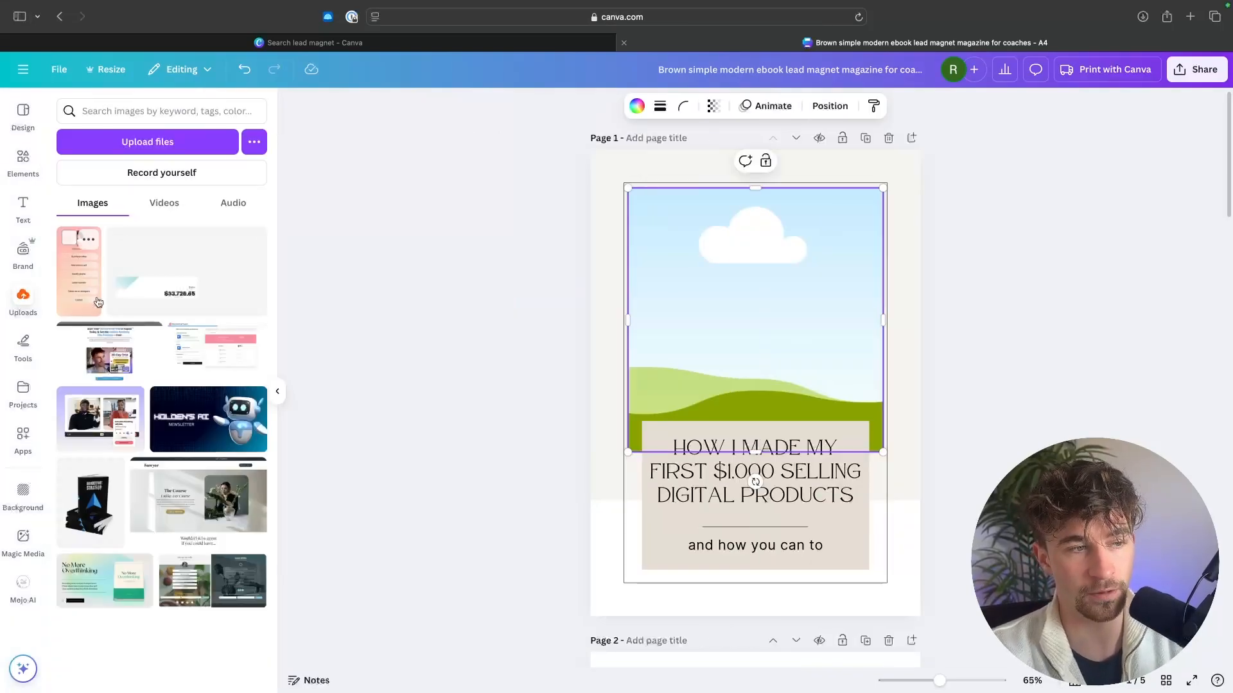
scroll(170, 424, down, 10)
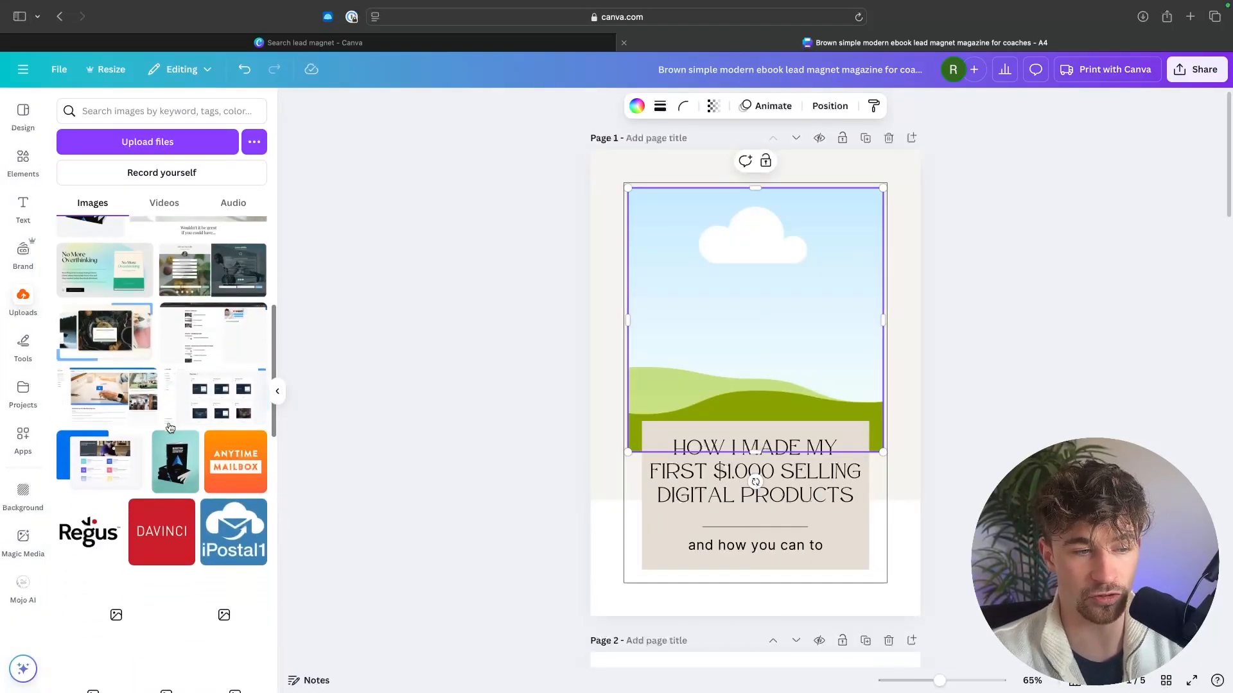
scroll(170, 428, up, 10)
drag(200, 360, 819, 337)
Step: Shift the cover portrait to the right within its frame so the face sits nearer the center
double_click(730, 291)
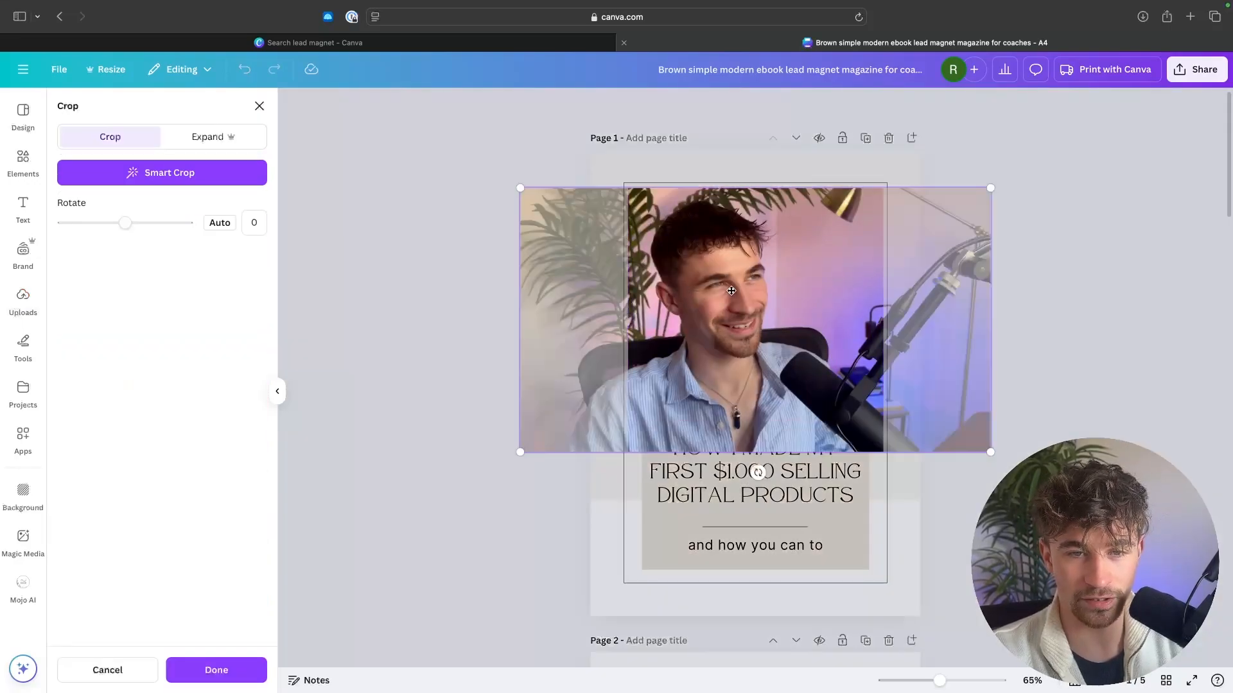
drag(730, 291, 767, 292)
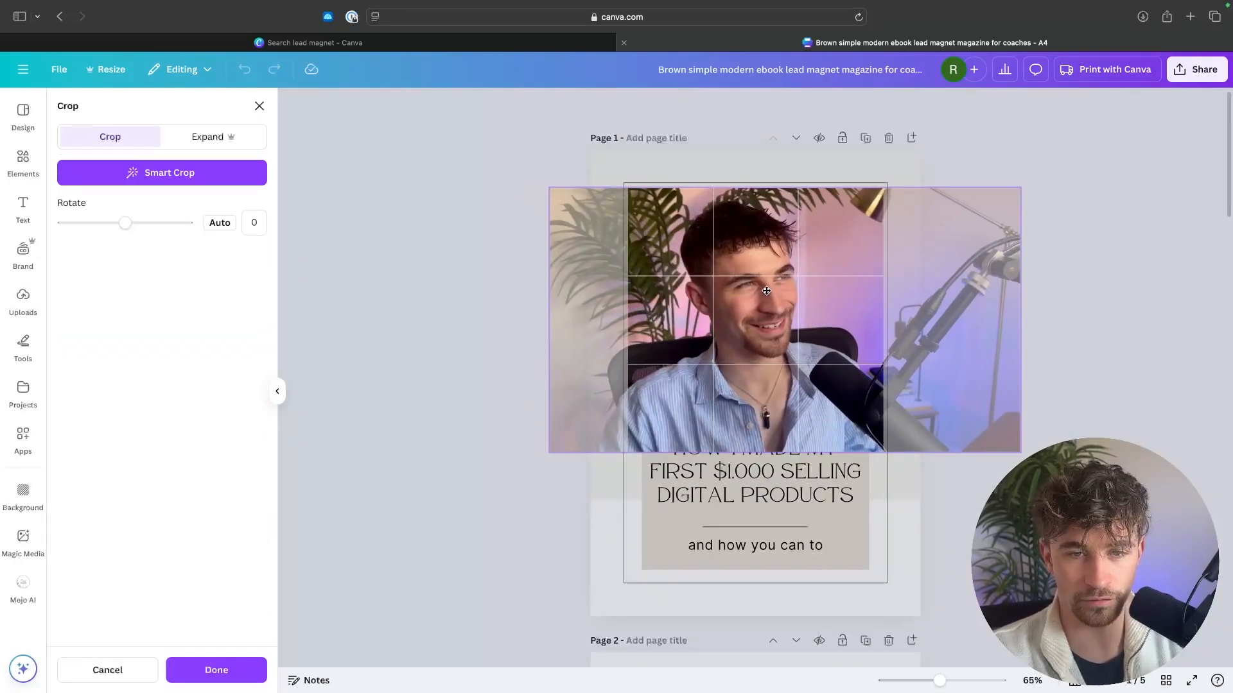
click(1125, 261)
click(1092, 285)
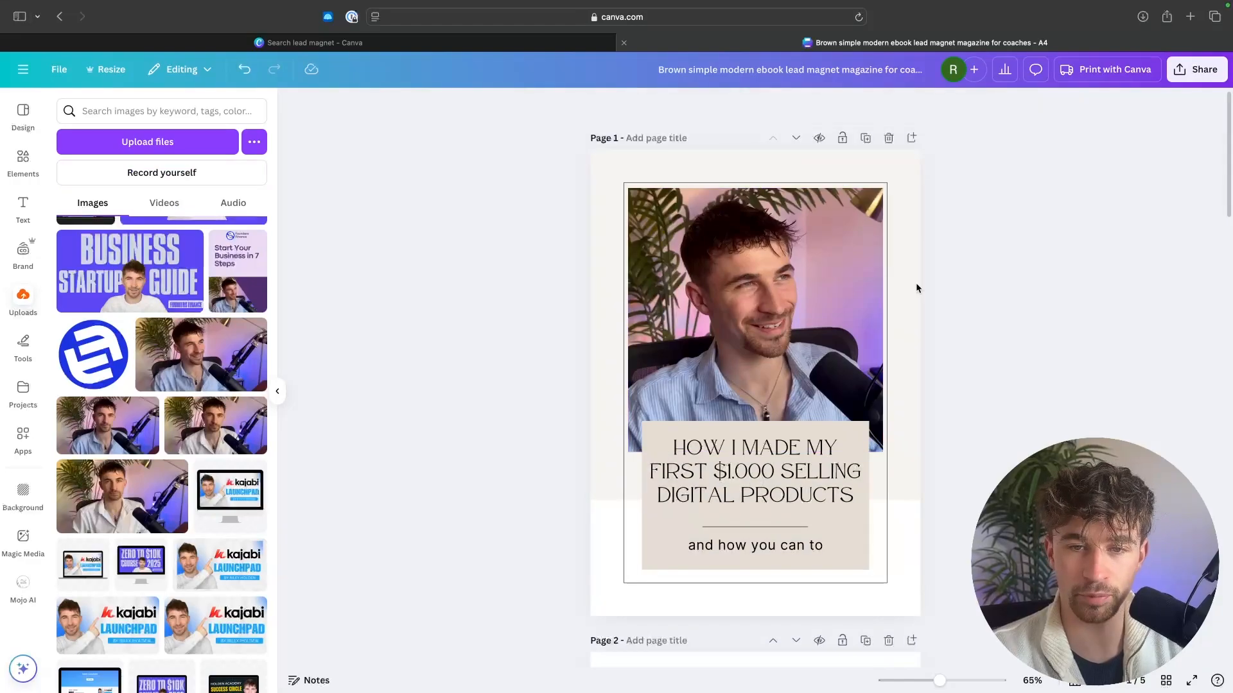
Step: Recolor the cover's upper background block light blue
click(892, 287)
click(636, 106)
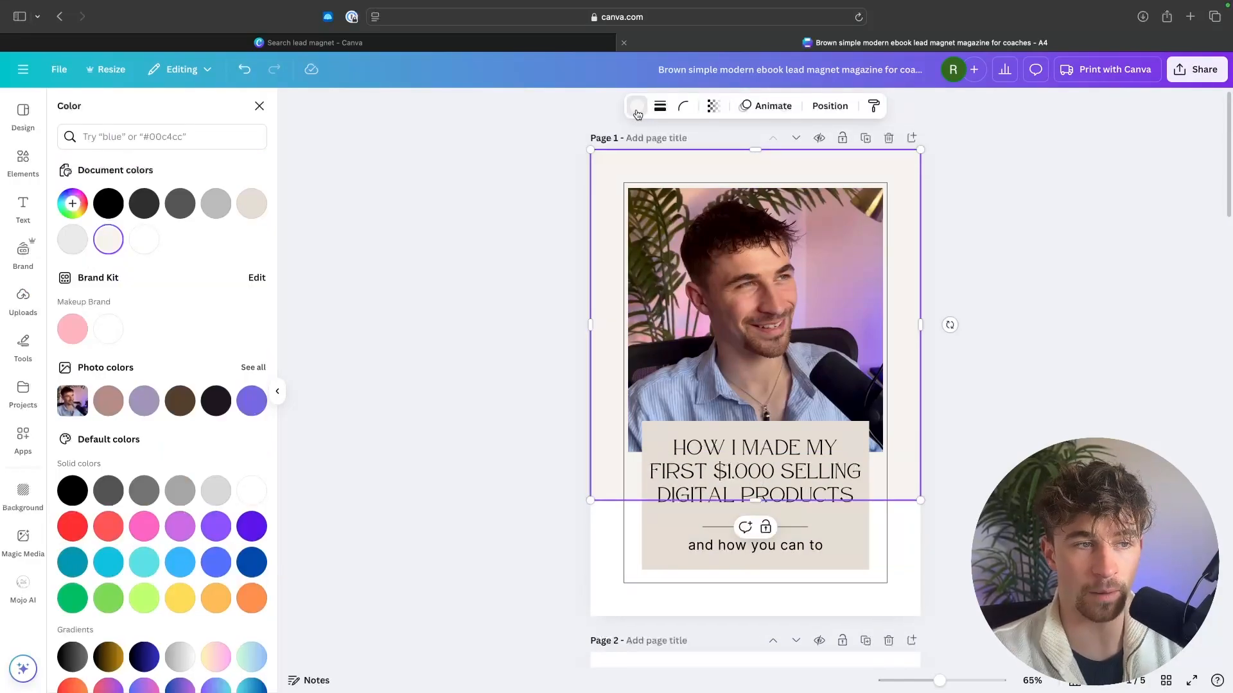
scroll(160, 481, down, 2)
click(180, 501)
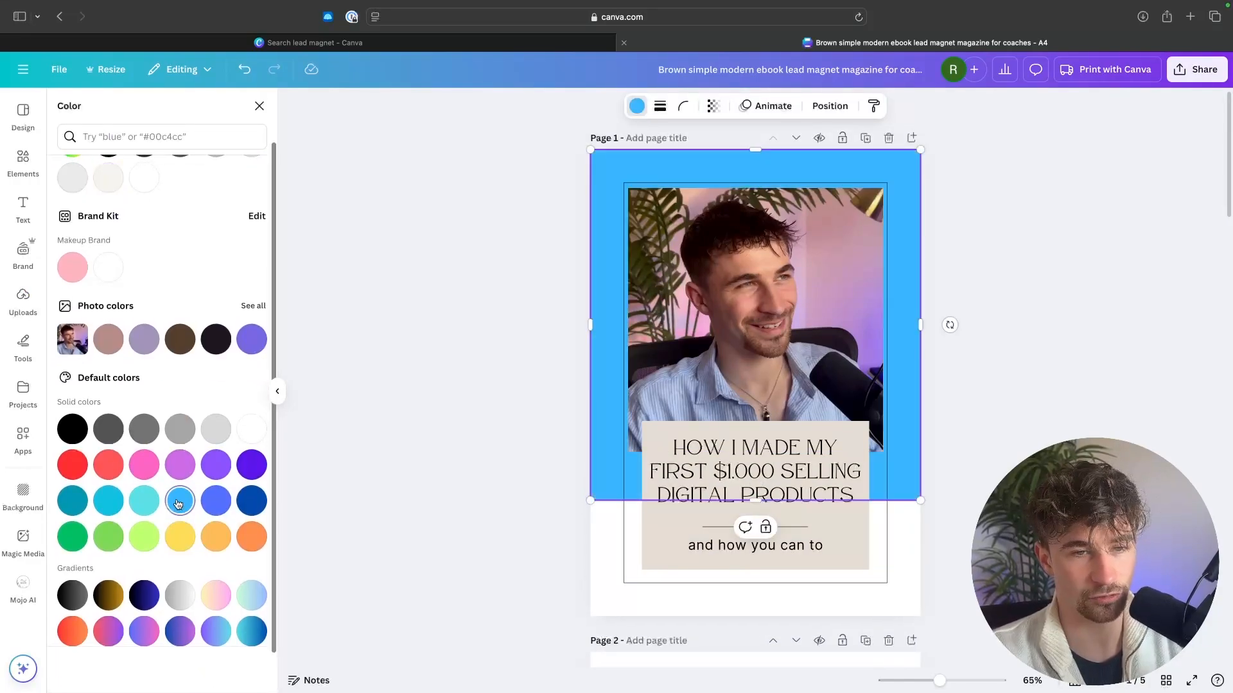
click(364, 419)
Step: Set both the cover's page background and its upper background block to dark blue
click(602, 522)
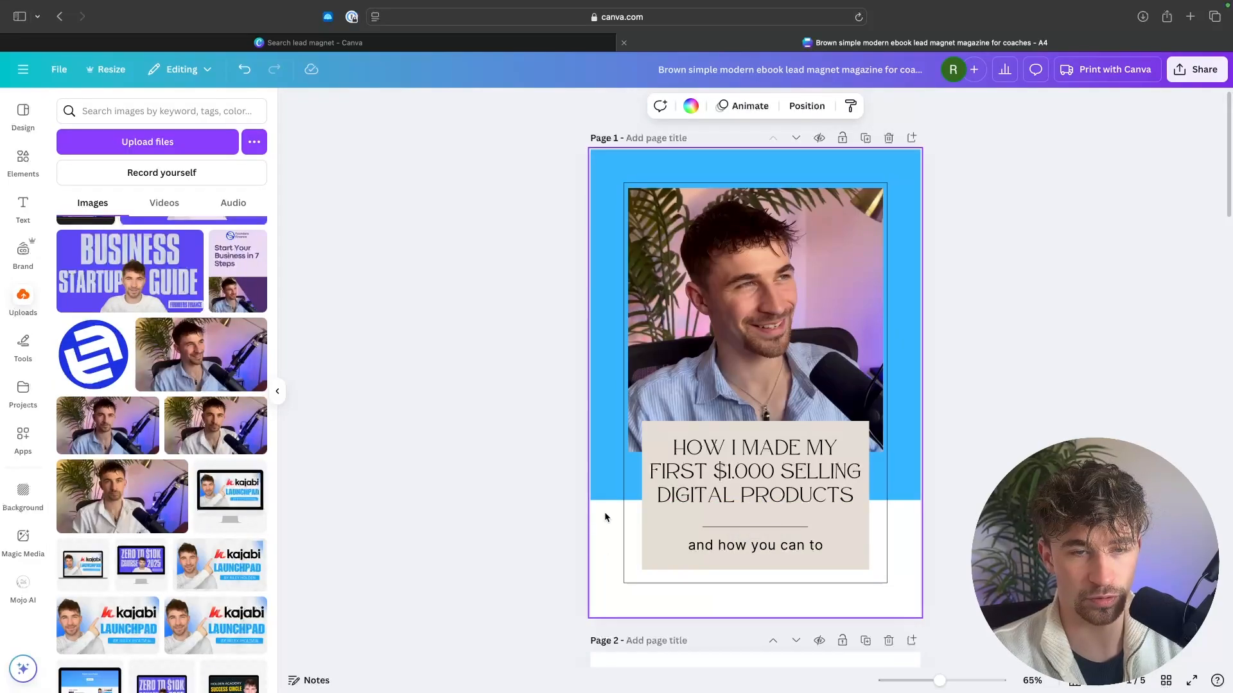
click(690, 106)
scroll(184, 413, down, 2)
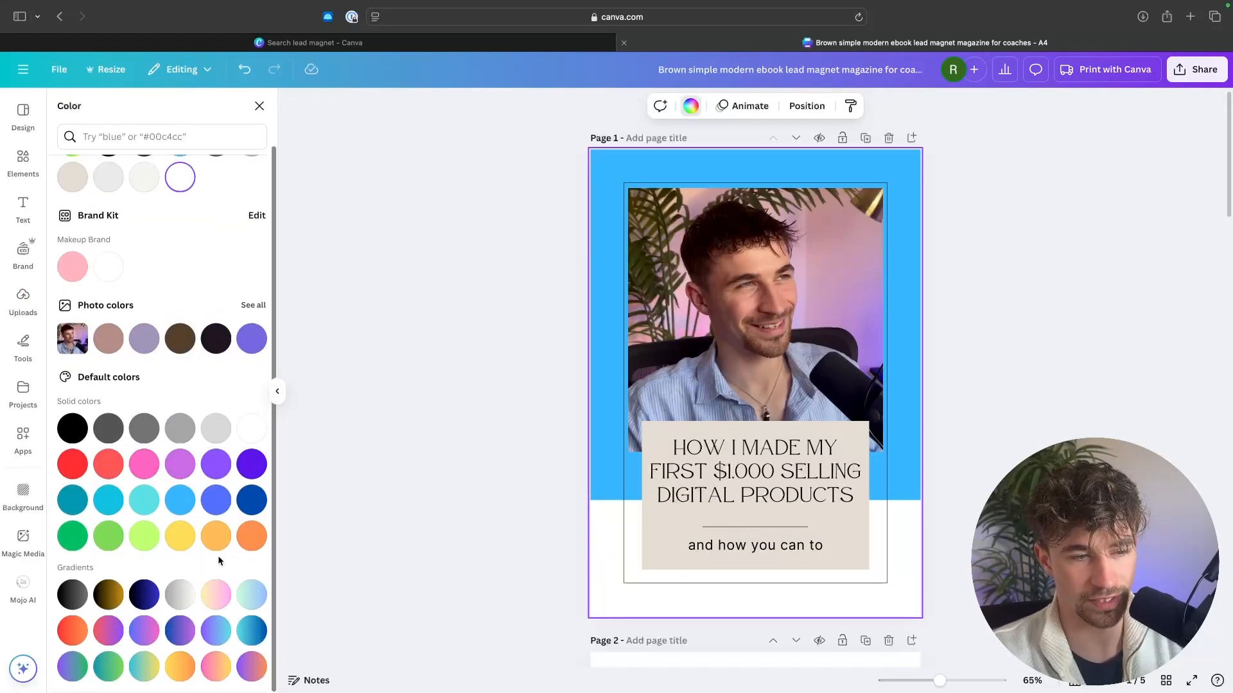
click(251, 502)
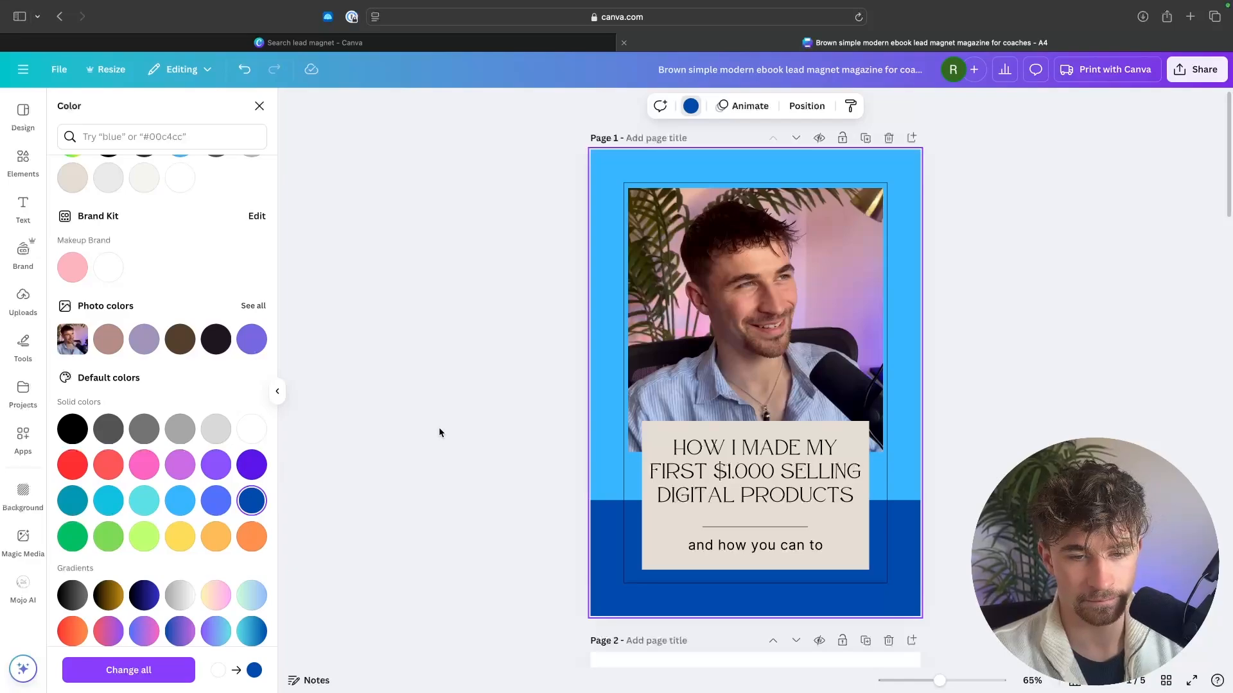
click(595, 453)
click(251, 501)
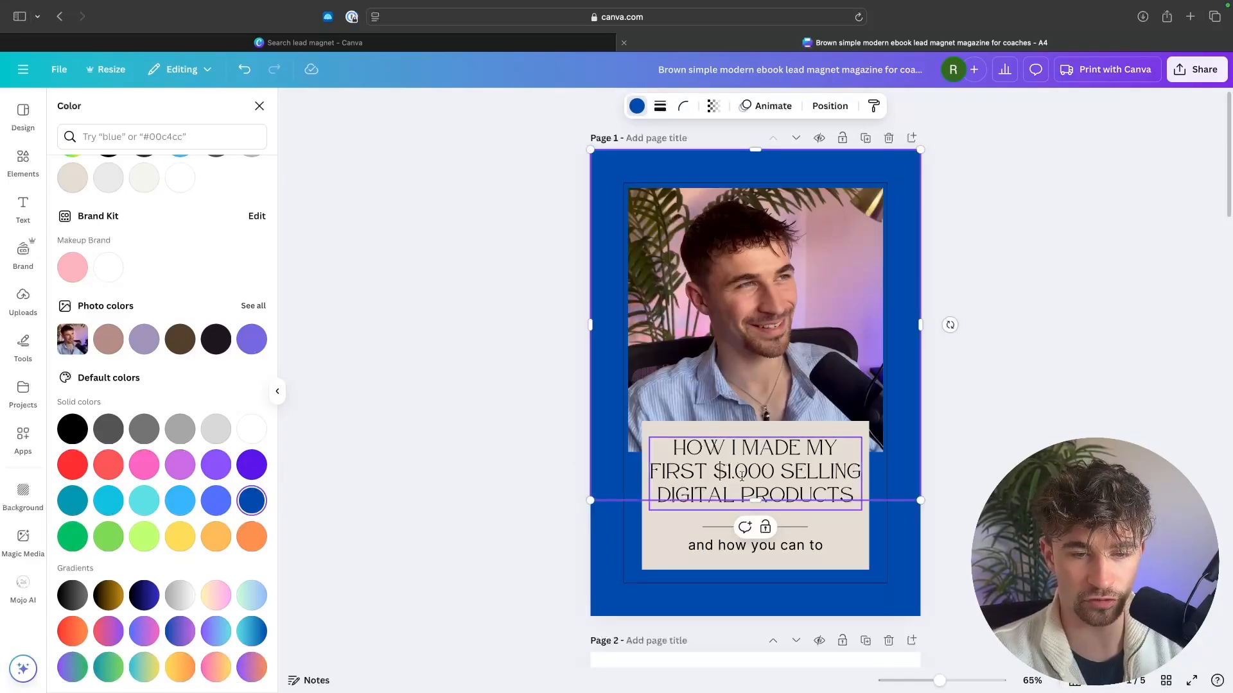
Step: Recolor the beige box behind the cover title light blue
click(661, 531)
click(183, 502)
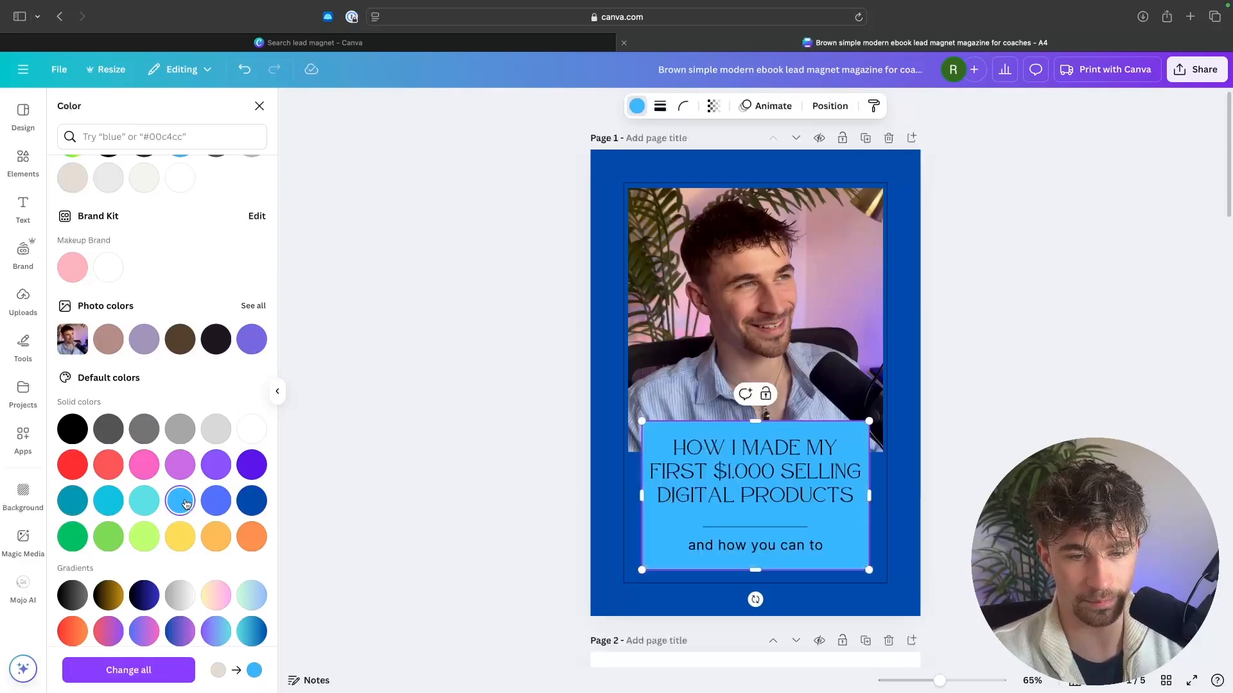
click(477, 448)
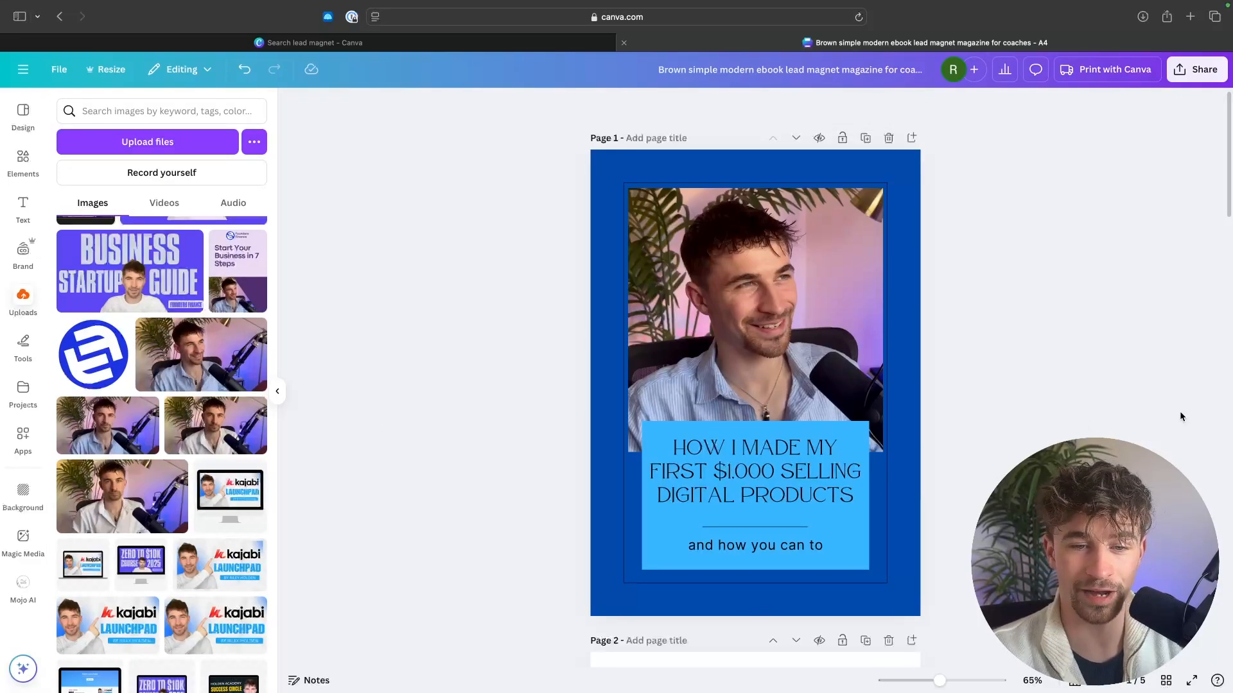
Step: Replace the circular About the Author photo on page 2 with the uploaded portrait in the white sweater
scroll(958, 386, down, 10)
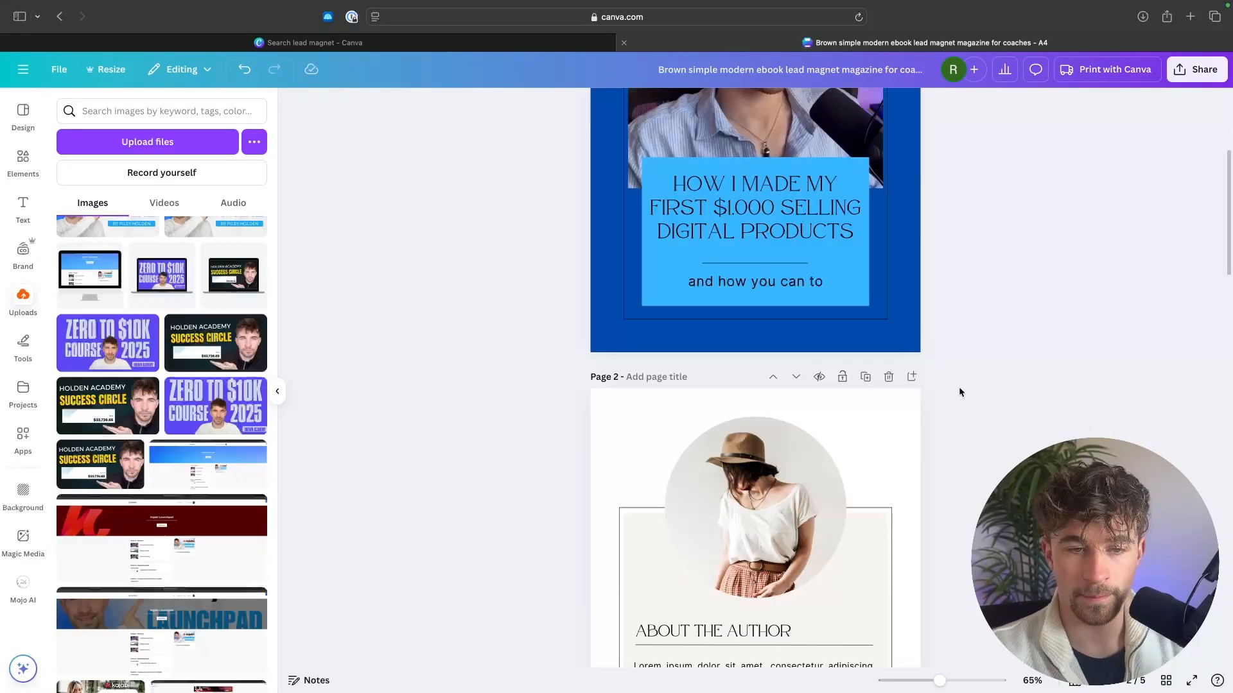
scroll(866, 340, up, 2)
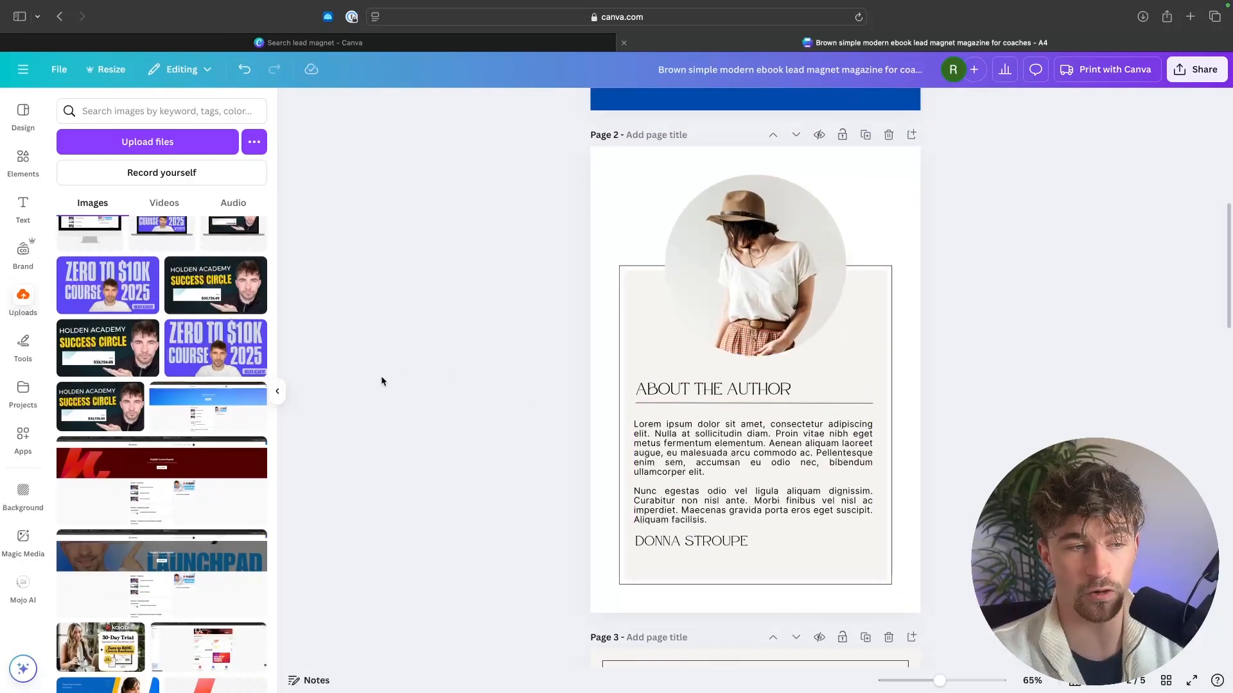
scroll(196, 384, down, 10)
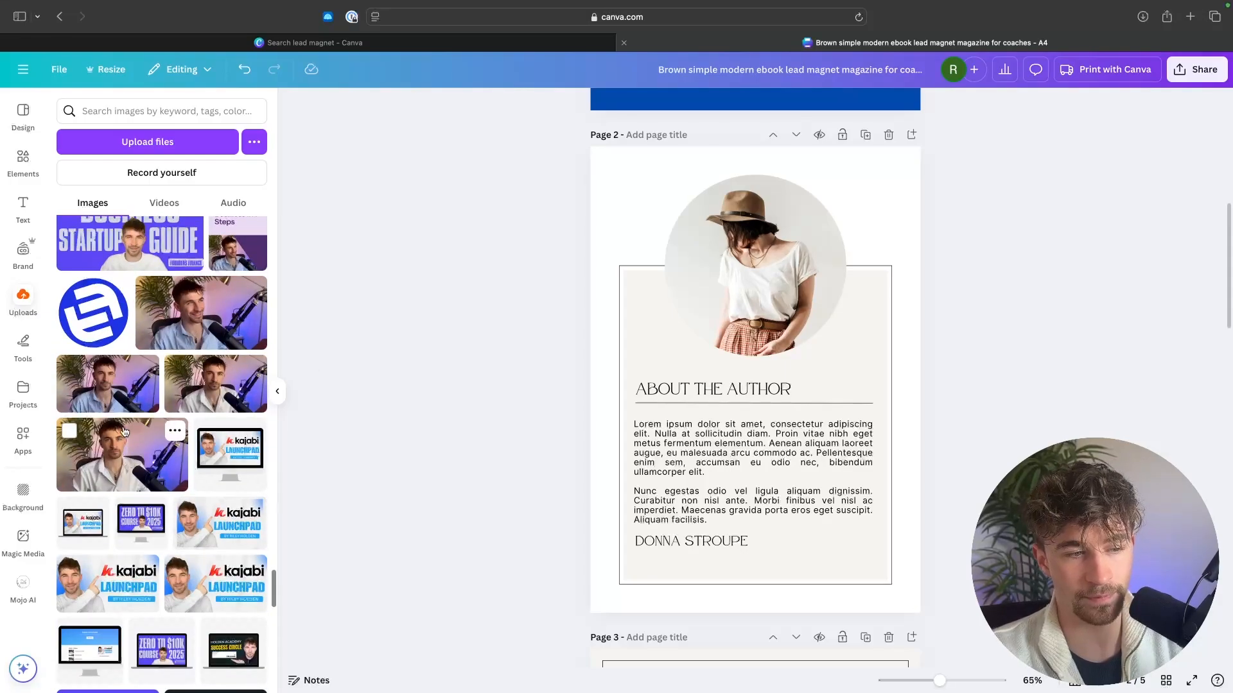
scroll(125, 432, down, 10)
scroll(284, 319, up, 3)
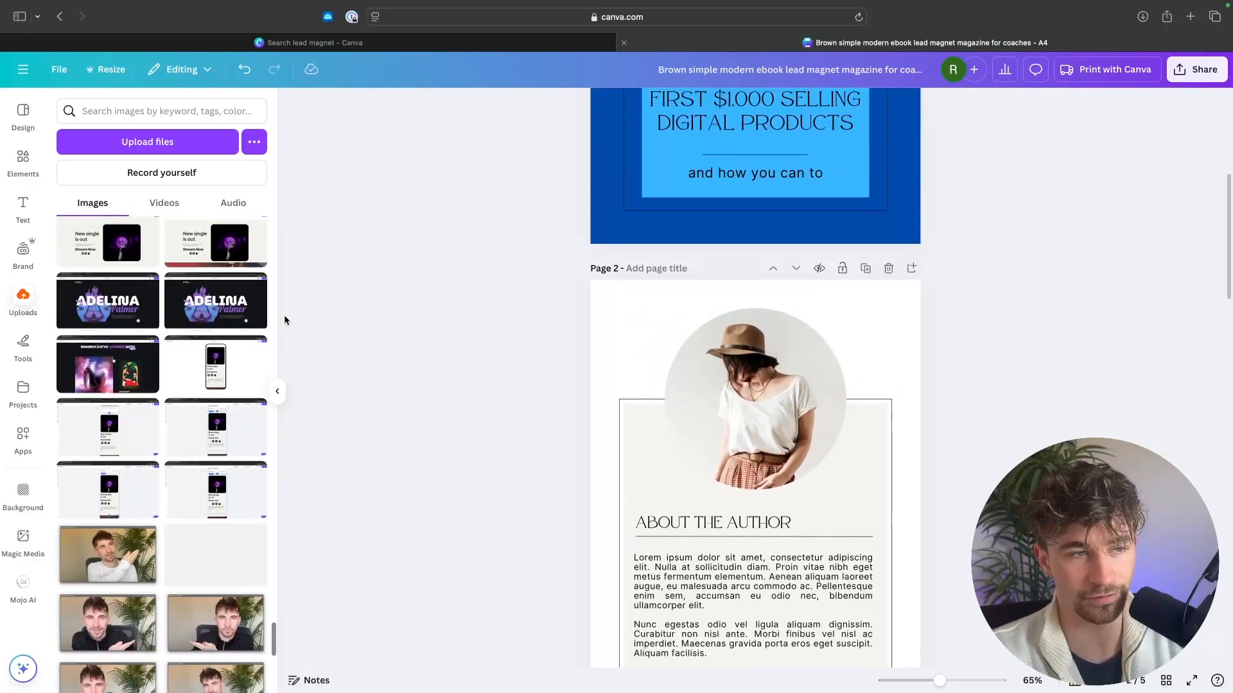
scroll(215, 321, up, 2)
drag(215, 294, 760, 368)
double_click(773, 366)
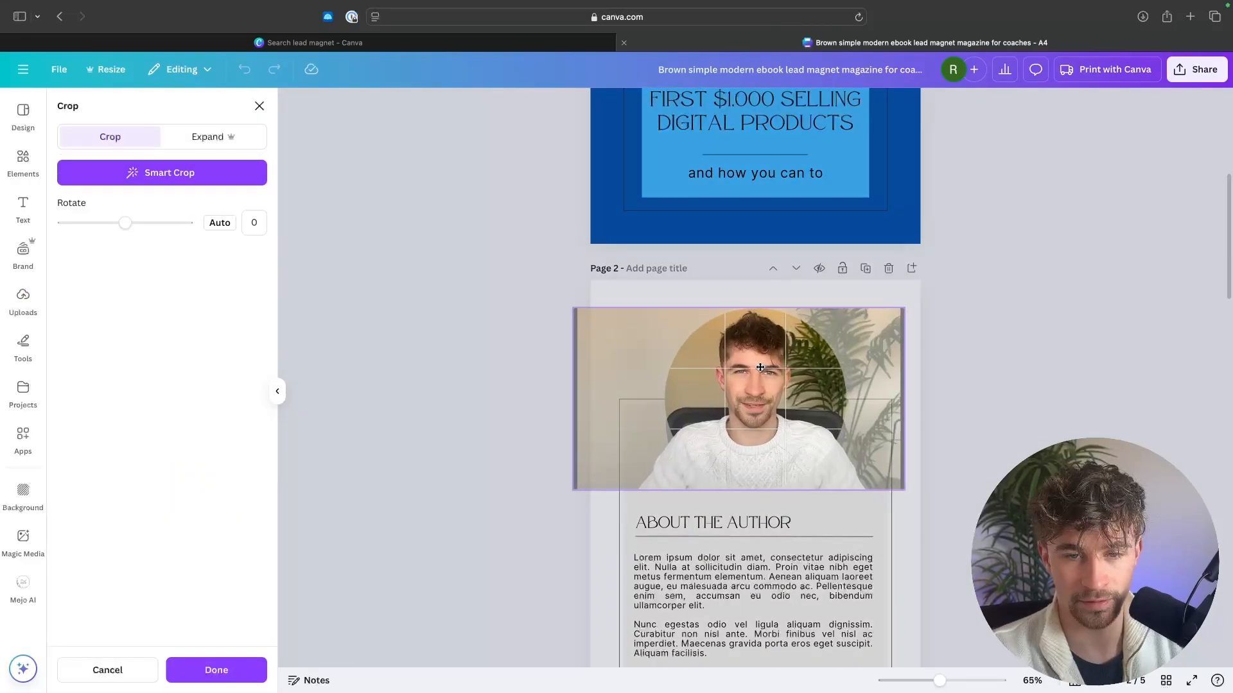
click(1008, 353)
scroll(913, 353, down, 2)
click(991, 338)
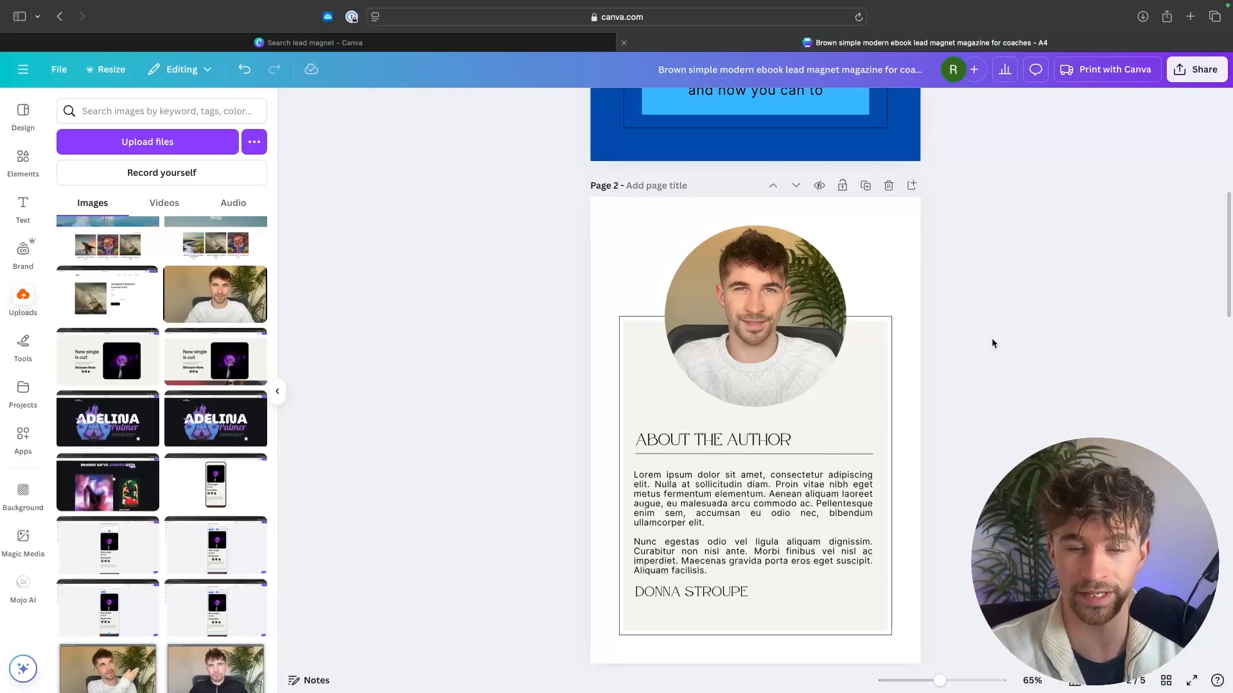
scroll(793, 440, down, 3)
click(737, 440)
click(706, 467)
click(713, 466)
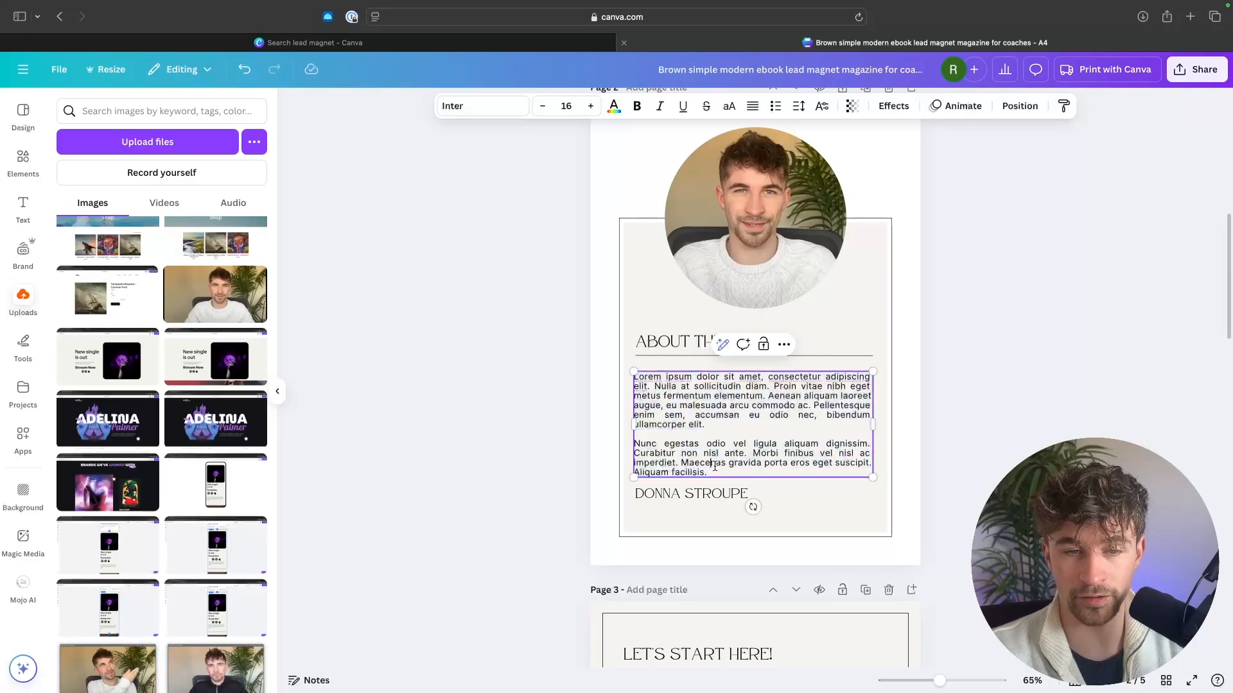
key(ctrl+a)
click(991, 375)
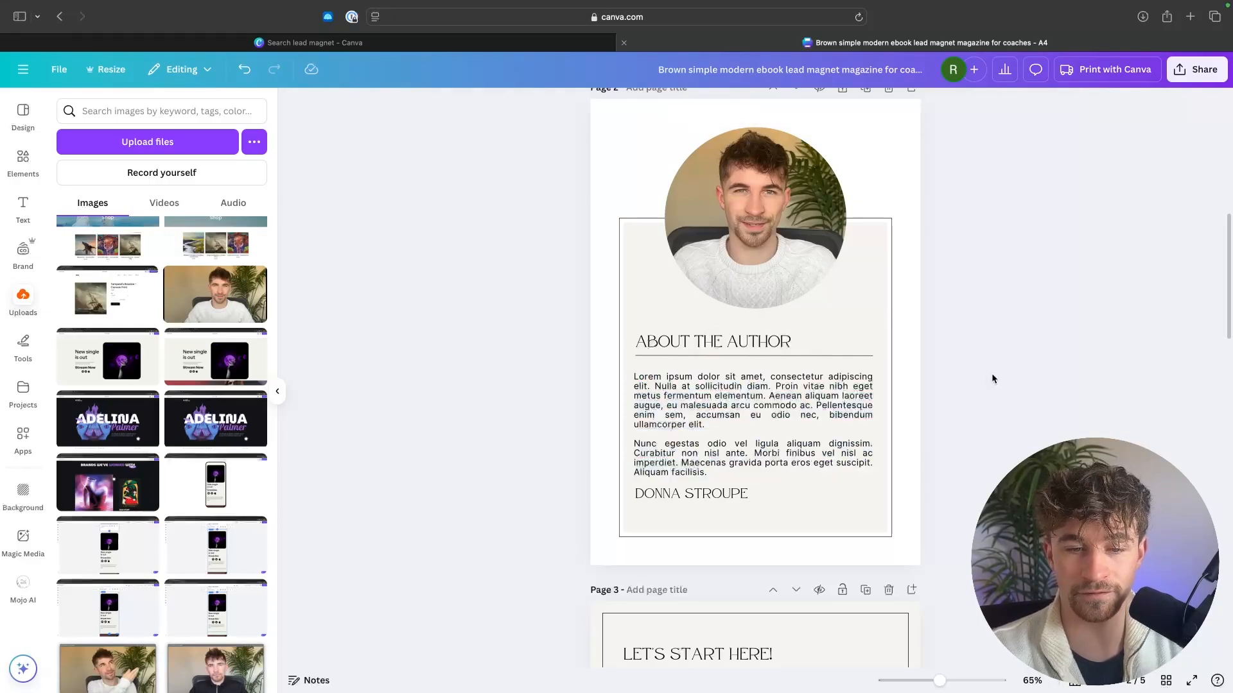
Step: Replace the placeholder name under the About the Author text with the author's full name
double_click(693, 494)
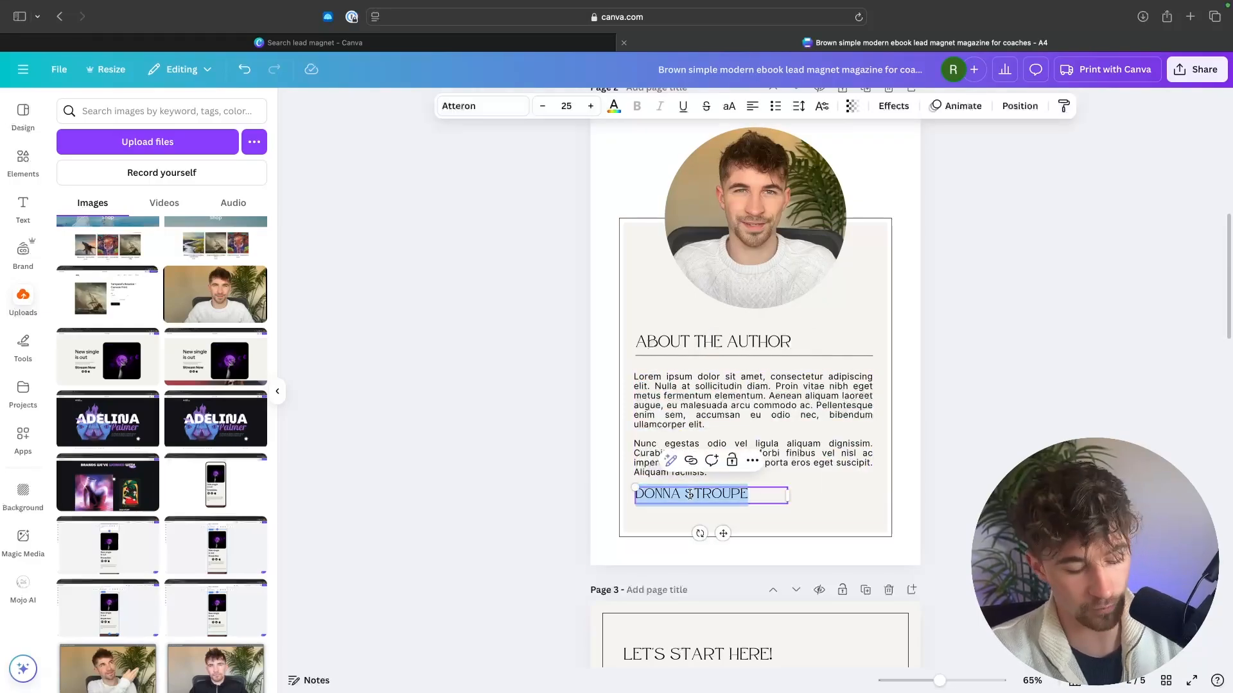
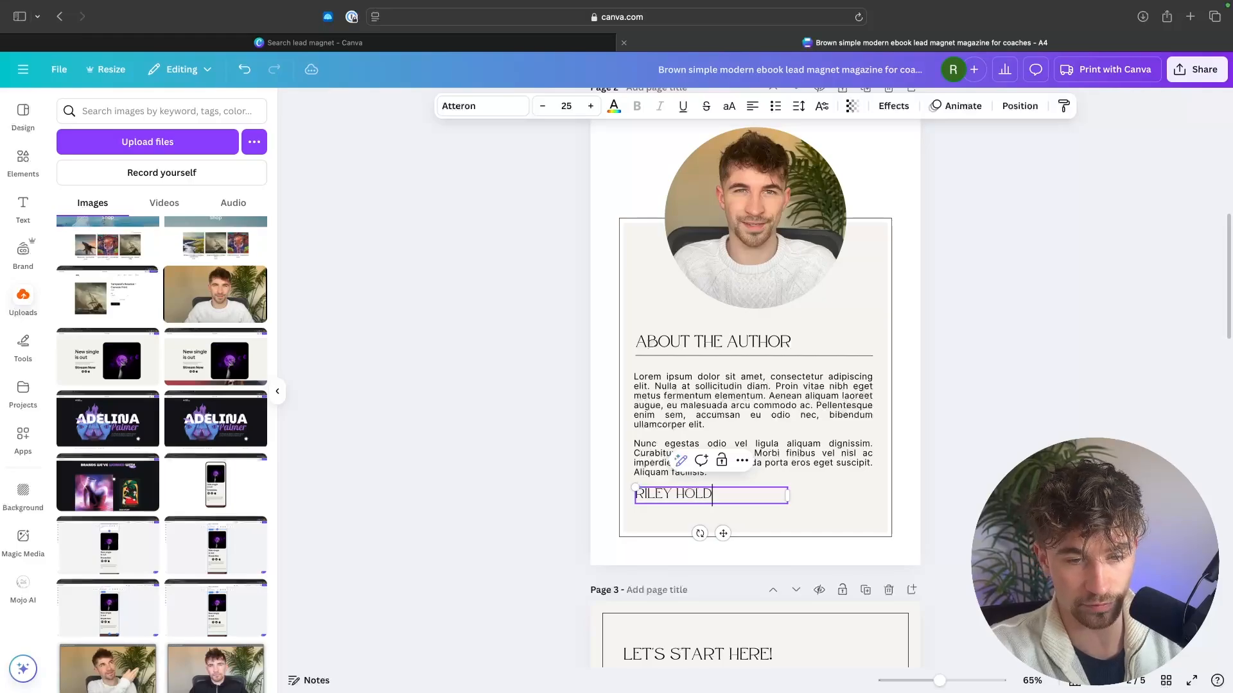
click(1035, 383)
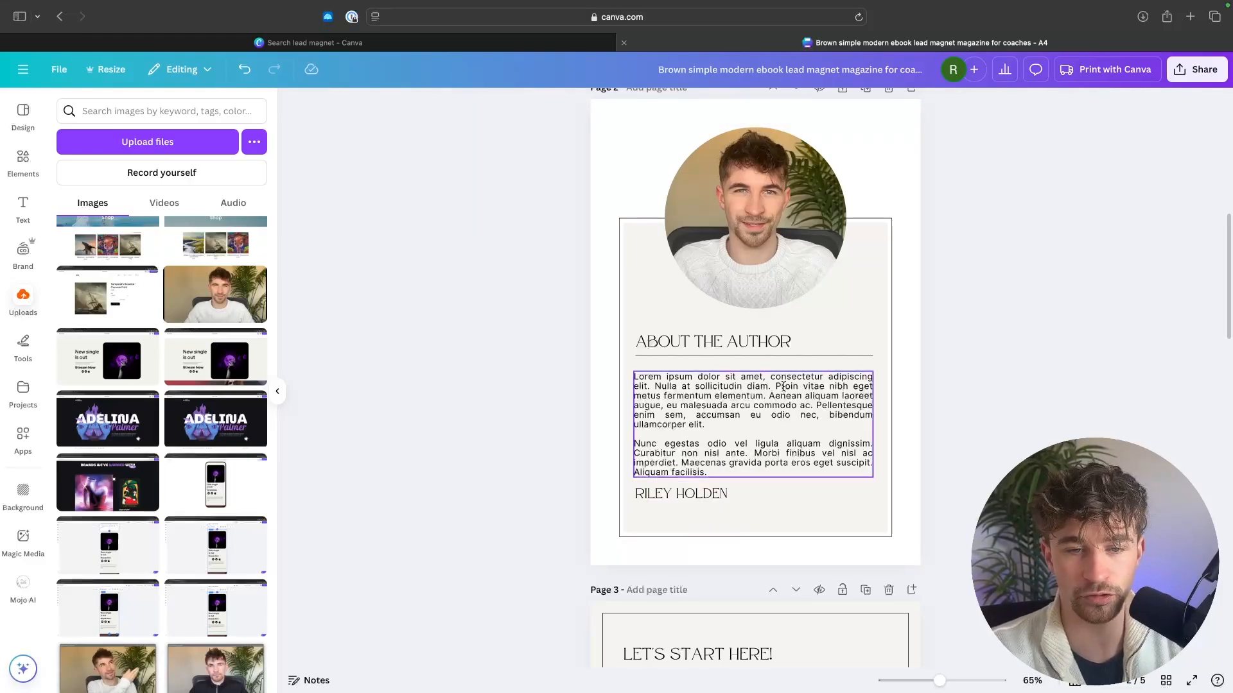
Step: Replace the placeholder About the Author paragraphs with the bio from ChatGPT and reduce its font size to fit the panel
key(ctrl+Left)
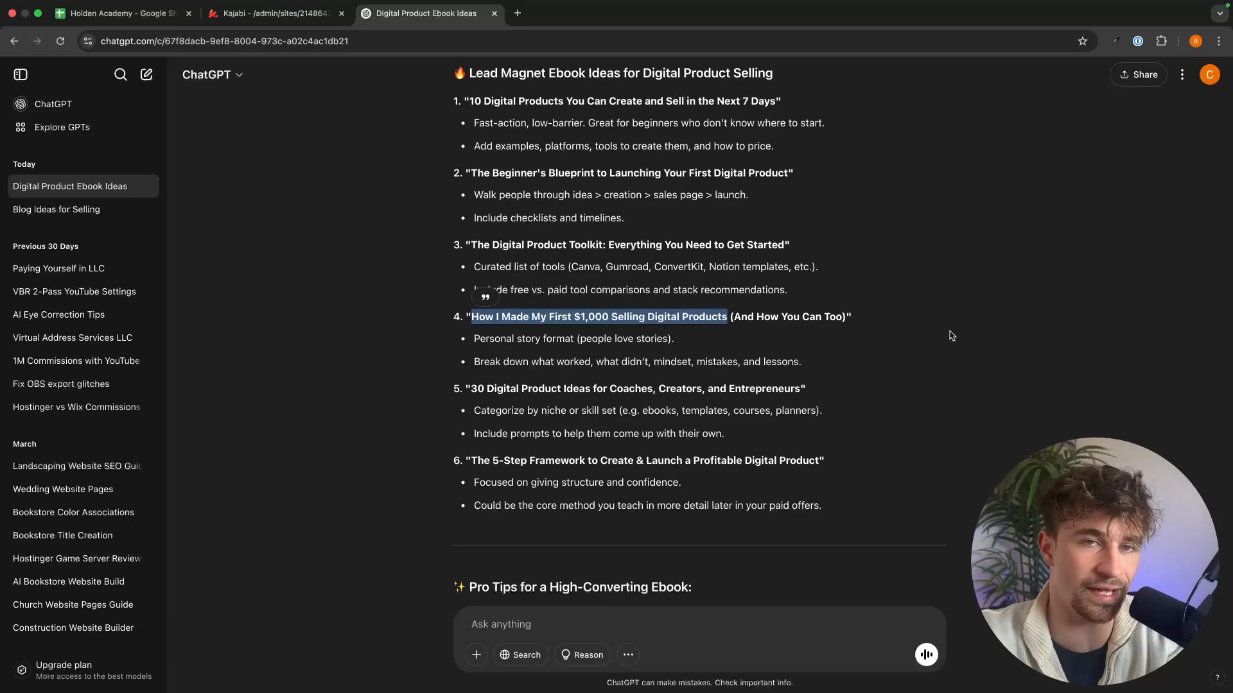
scroll(951, 336, down, 3)
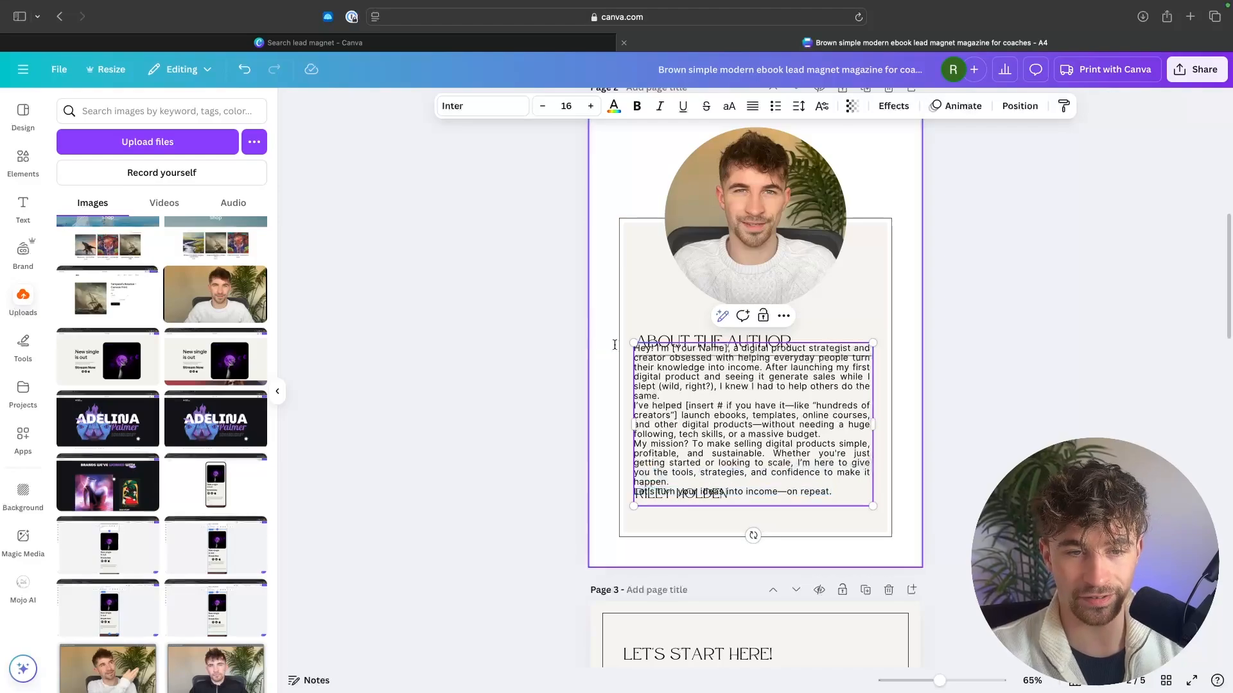
key(super+a)
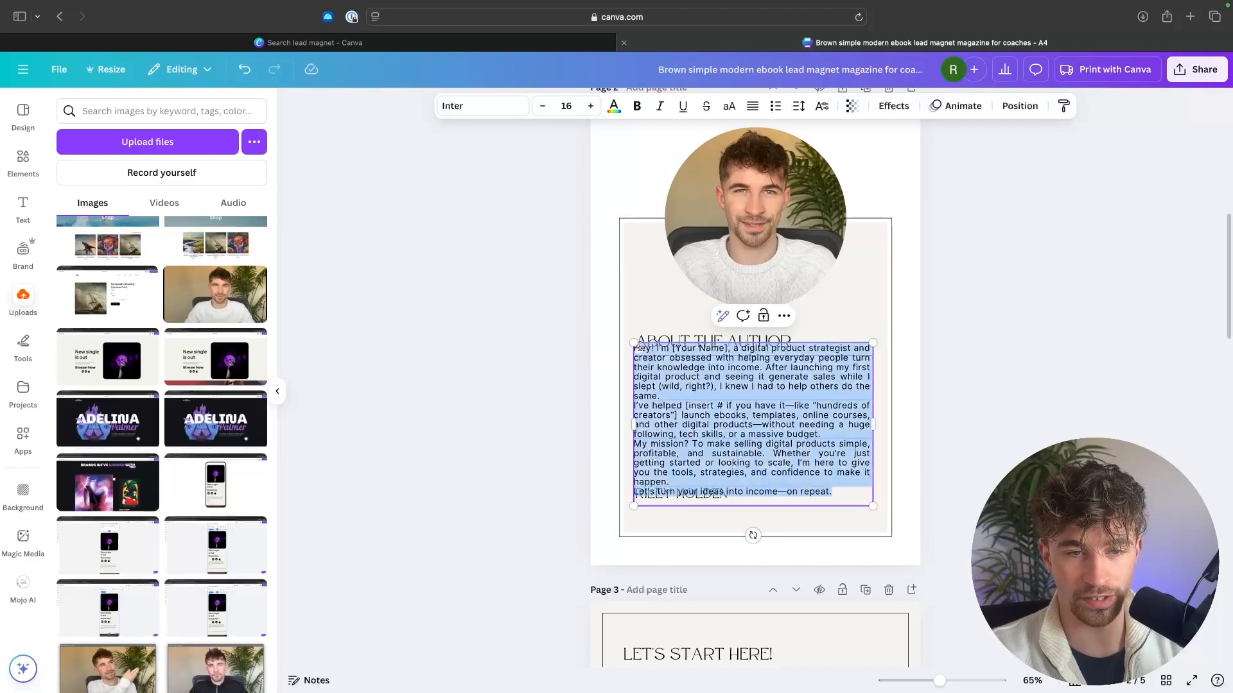
click(543, 107)
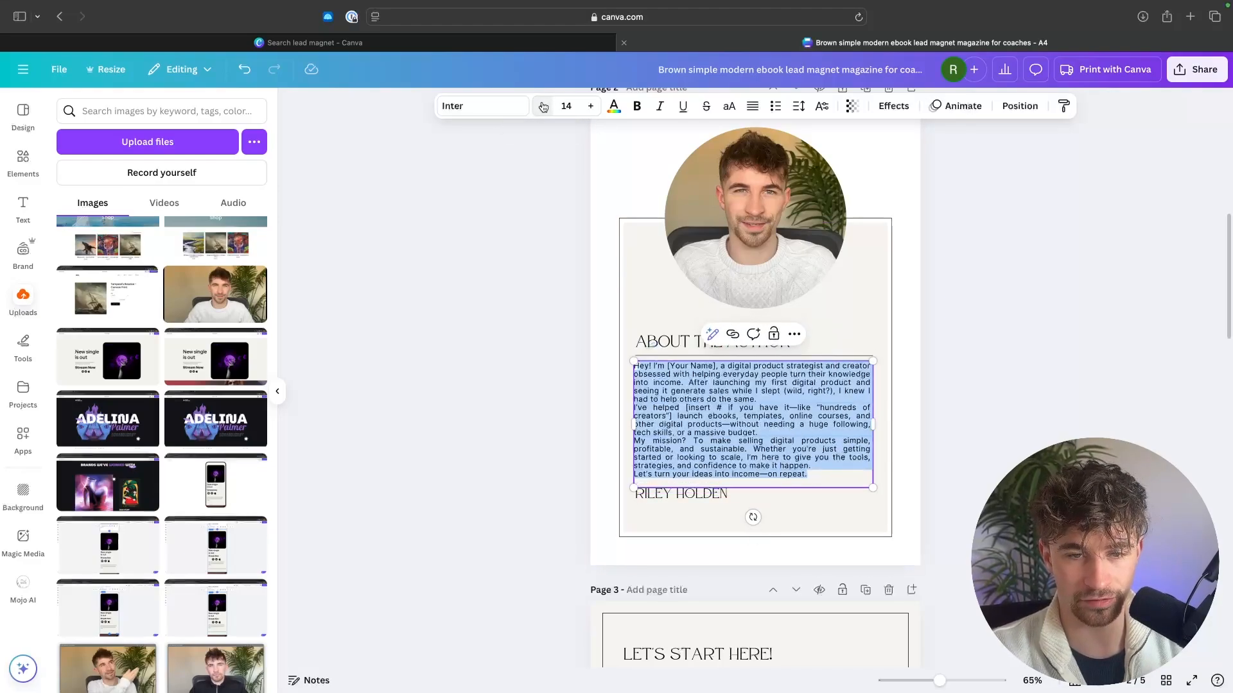
key(Escape)
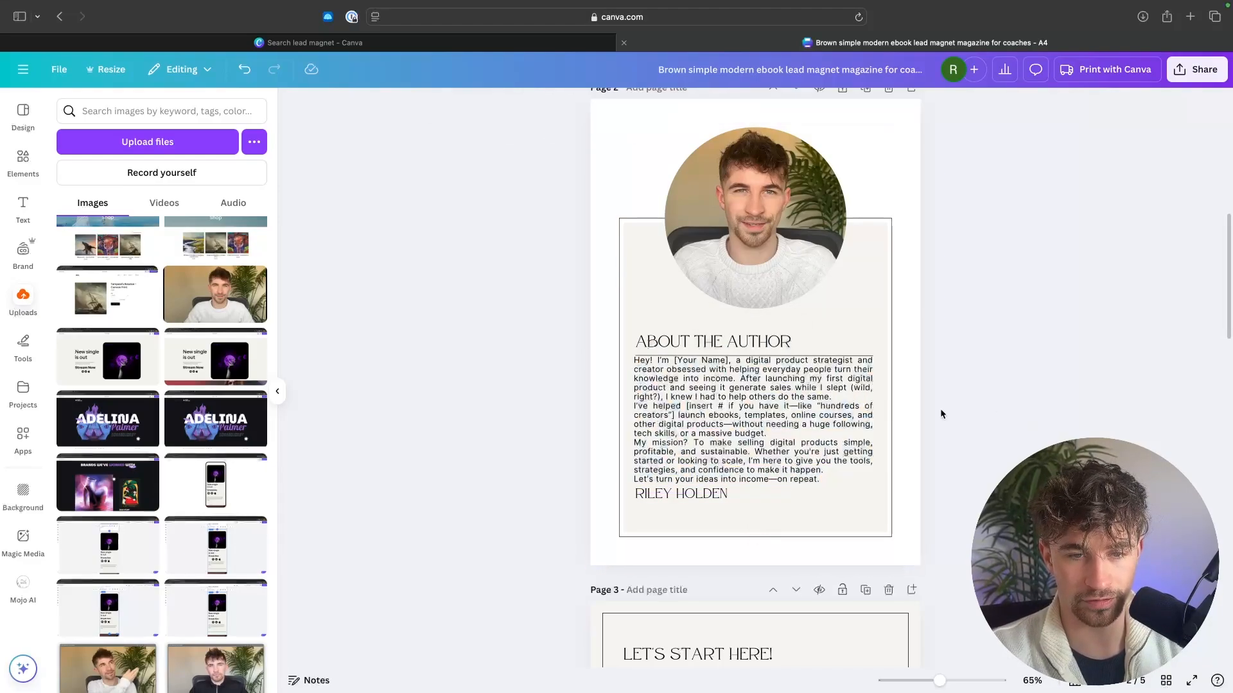
Step: Position the bio just below the heading's divider line and move the author name slightly down to sit beneath it
key(Down)
key(Down)
key(Down)
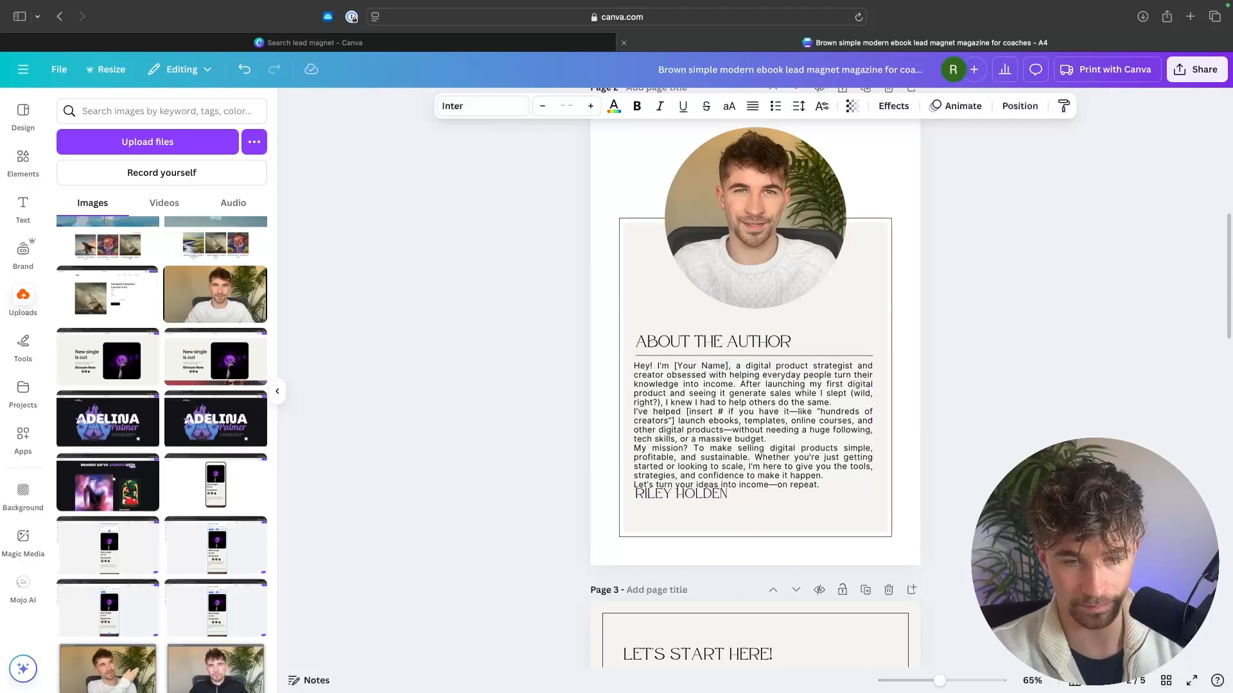
mouse_move(679, 492)
mouse_down()
mouse_move(681, 479)
mouse_move(681, 504)
mouse_up()
click(680, 496)
click(737, 408)
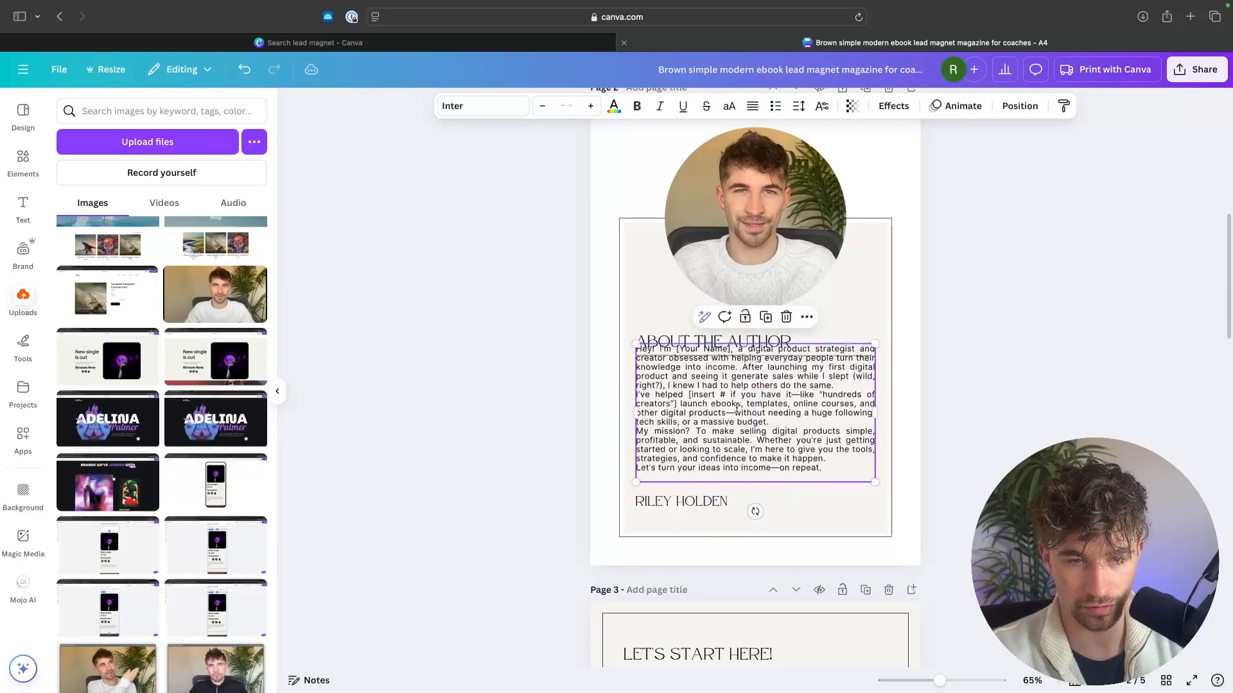
drag(736, 408, 737, 424)
key(Down)
key(Down)
key(Down)
key(Down)
key(Down)
key(Down)
key(Down)
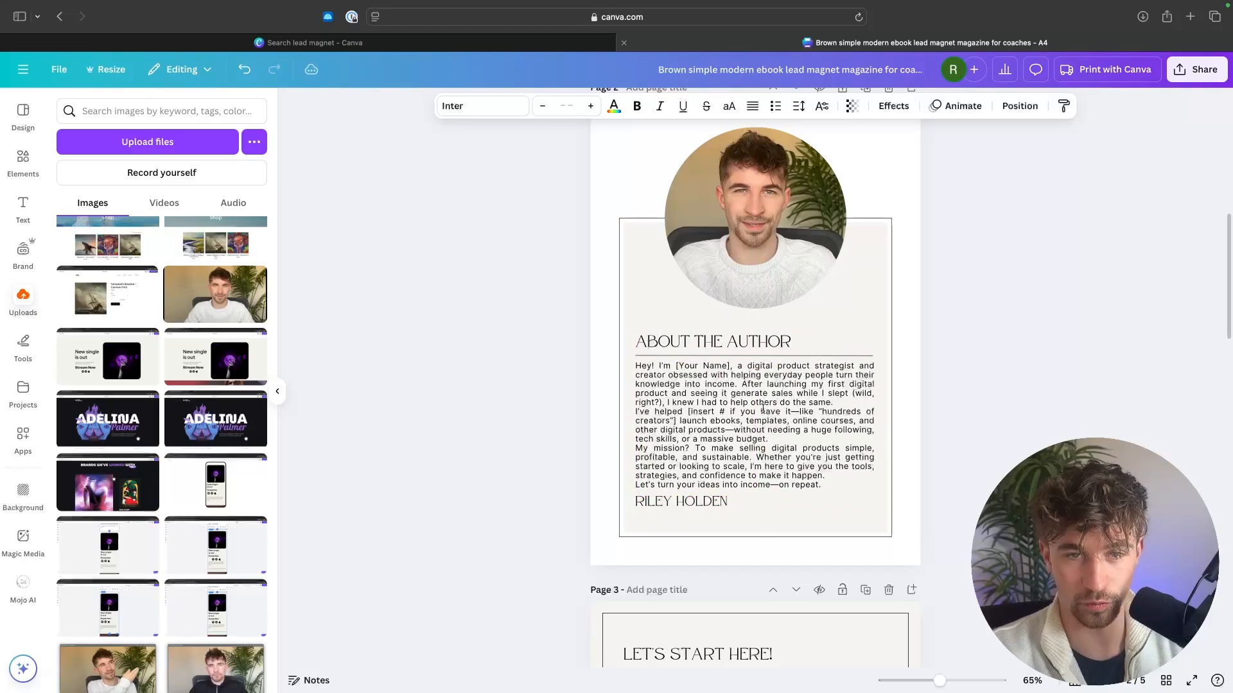
click(1053, 221)
Step: Recolor page 2's background dark blue and the panel behind the author text light blue
scroll(1053, 222, up, 1)
click(904, 182)
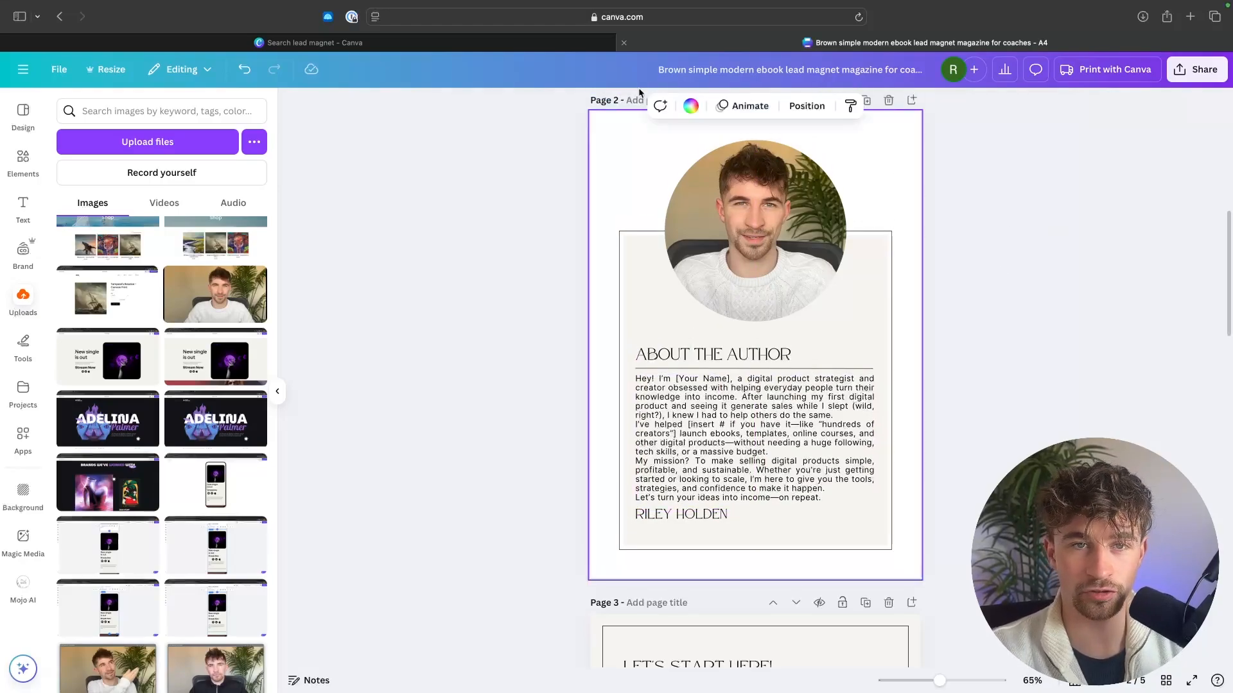
click(690, 105)
click(144, 204)
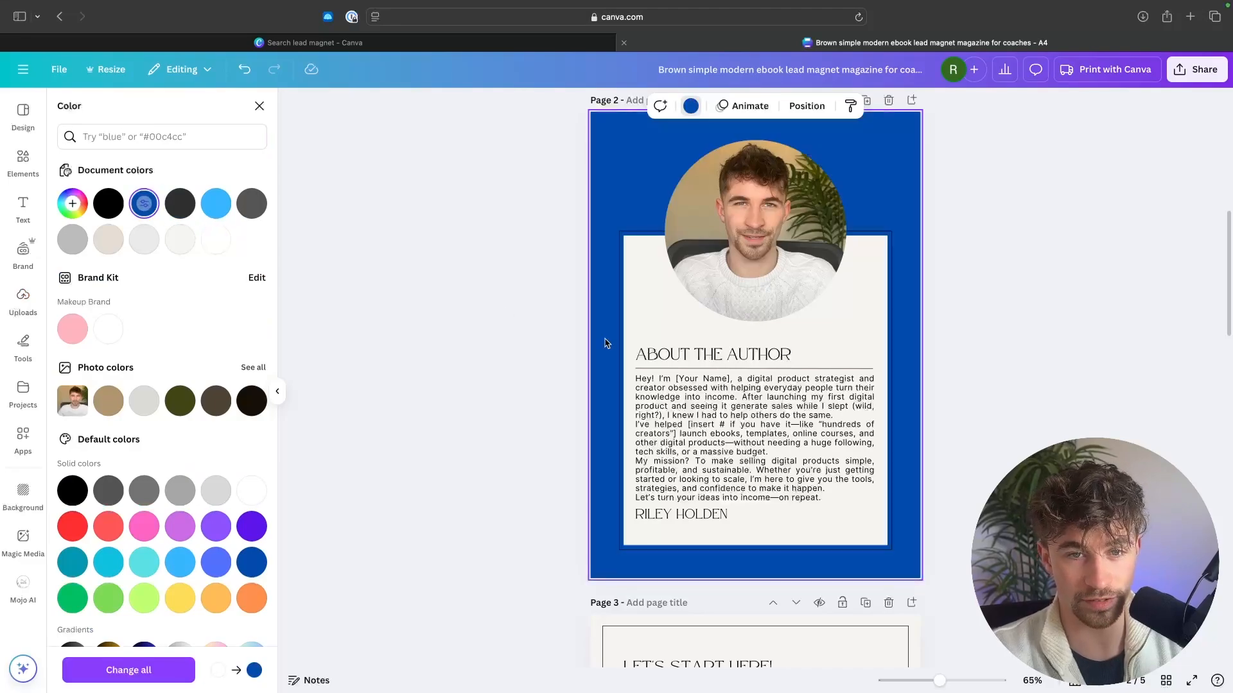
click(860, 332)
click(216, 204)
key(Escape)
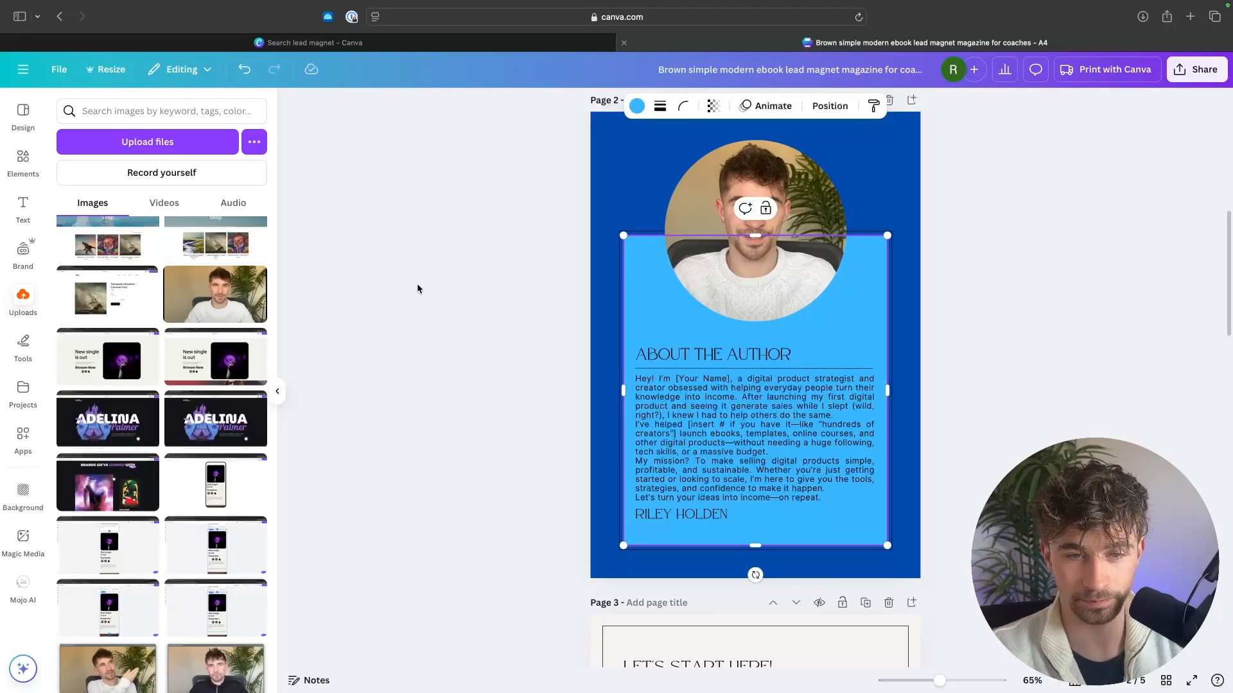
click(417, 289)
Step: Look through the remaining template pages, 3 to 5, to review their layouts and placeholder content
scroll(1130, 449, up, 1)
scroll(1161, 397, down, 5)
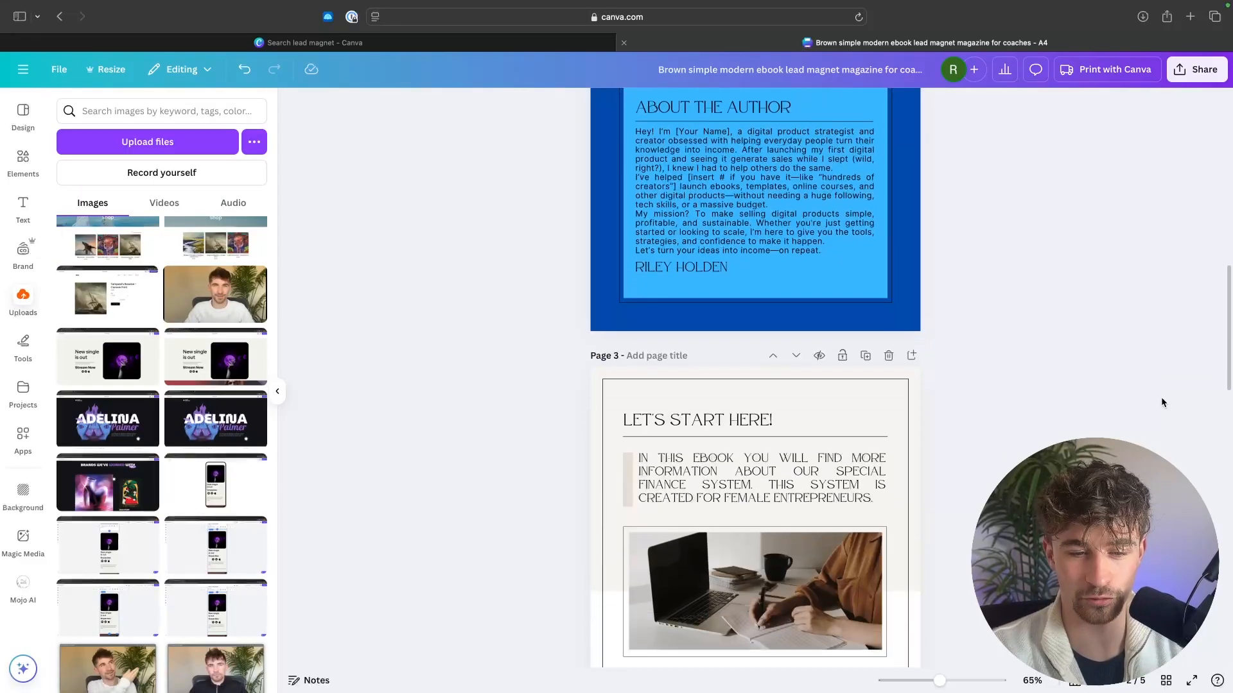
scroll(1161, 400, down, 3)
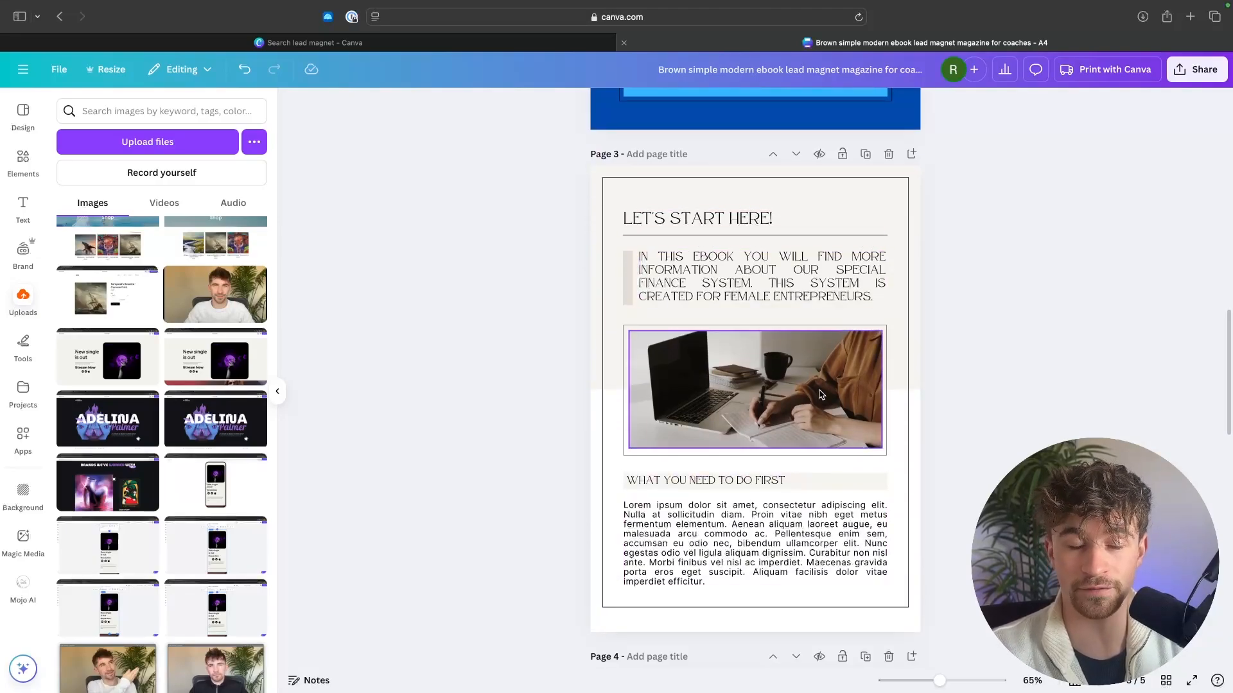
scroll(818, 389, down, 6)
scroll(892, 358, down, 10)
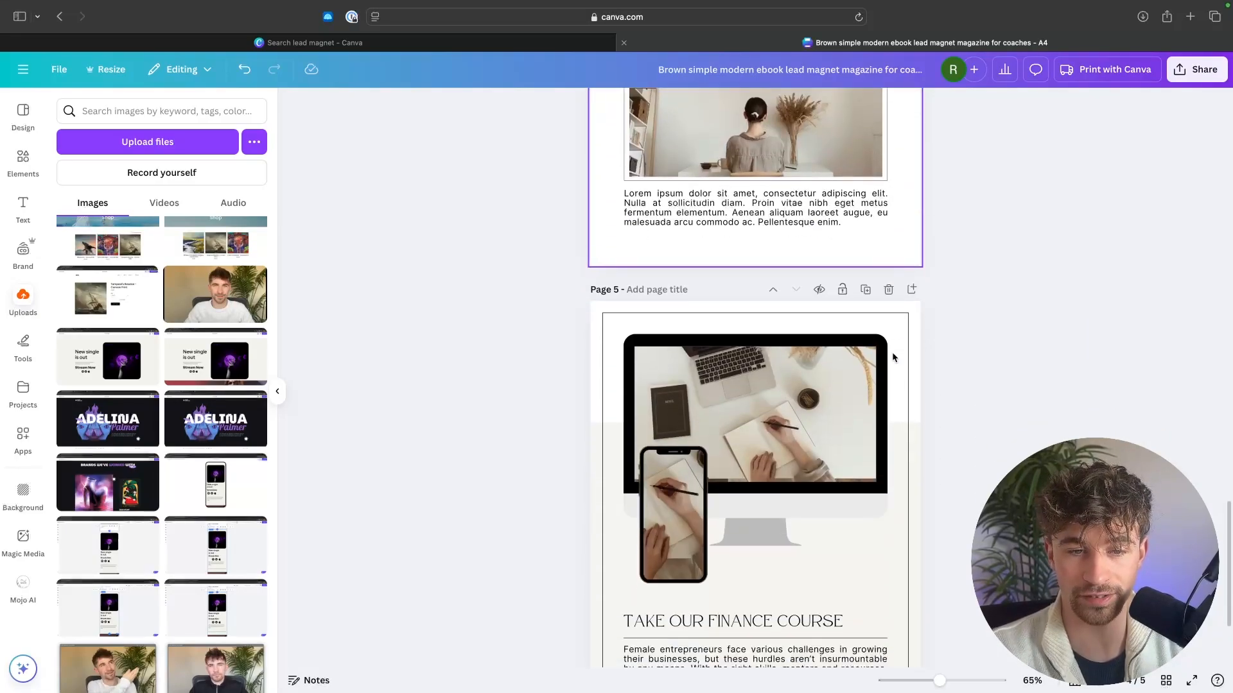
scroll(926, 474, up, 20)
scroll(926, 474, down, 5)
scroll(926, 474, down, 3)
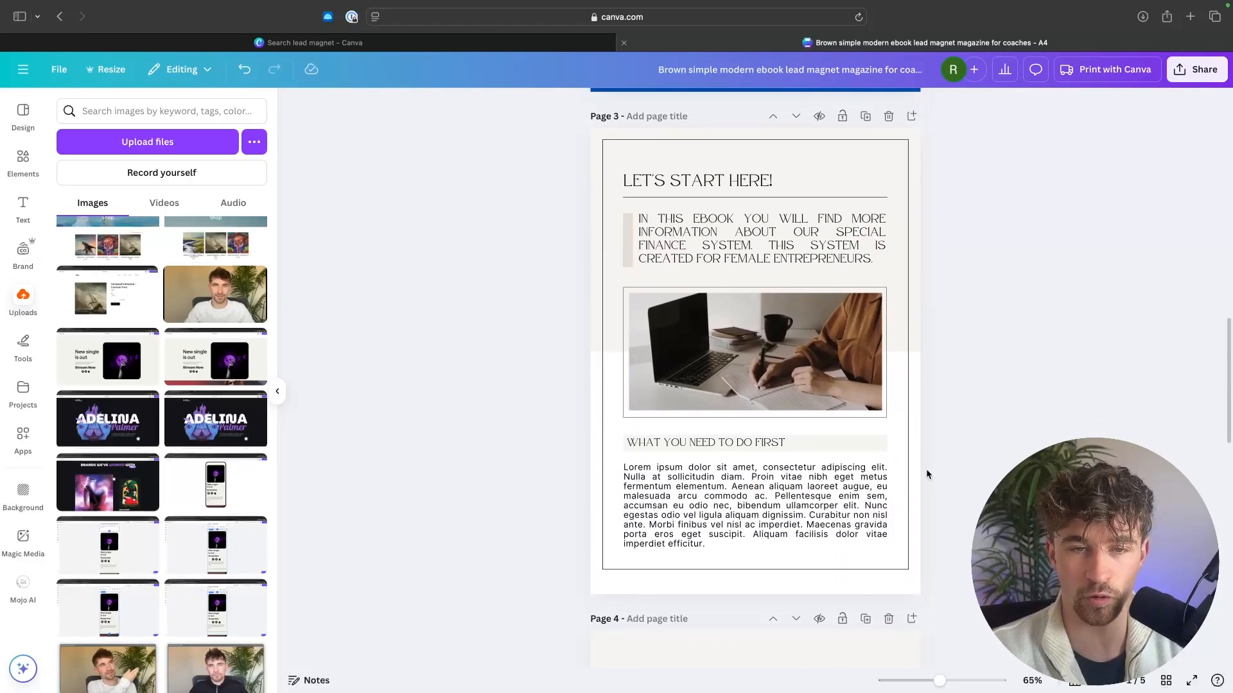
scroll(926, 474, up, 1)
scroll(877, 201, down, 3)
scroll(886, 208, down, 8)
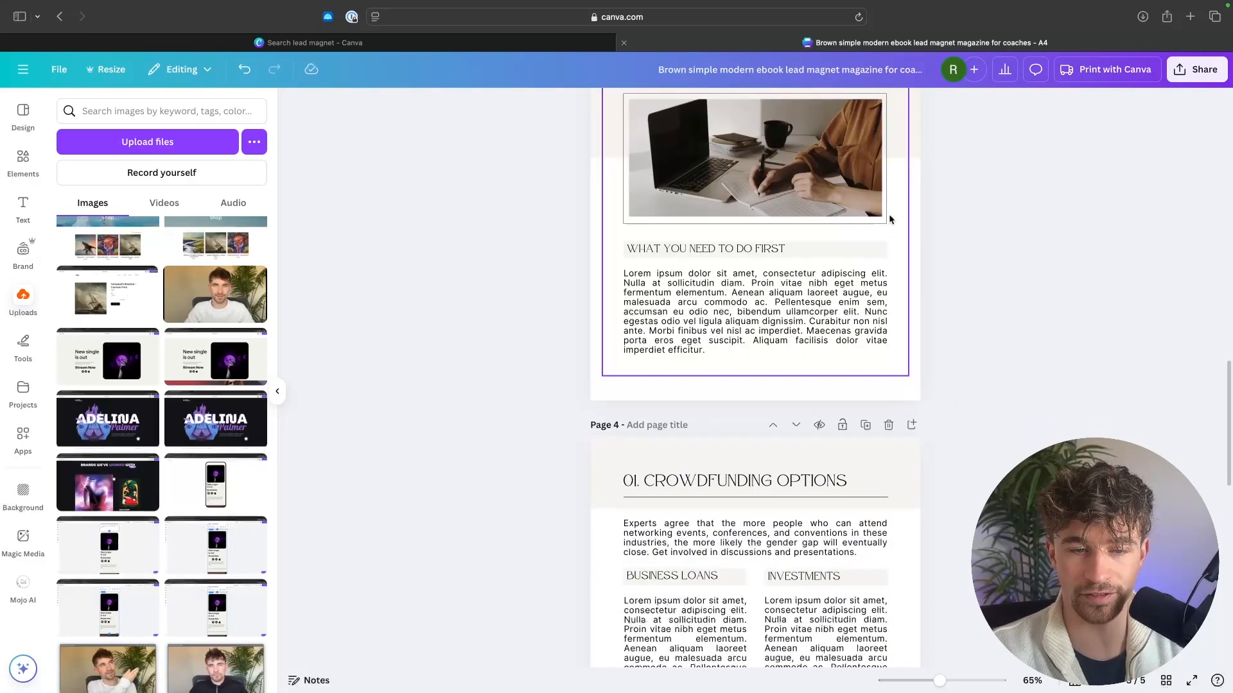
scroll(888, 213, up, 5)
scroll(865, 318, up, 4)
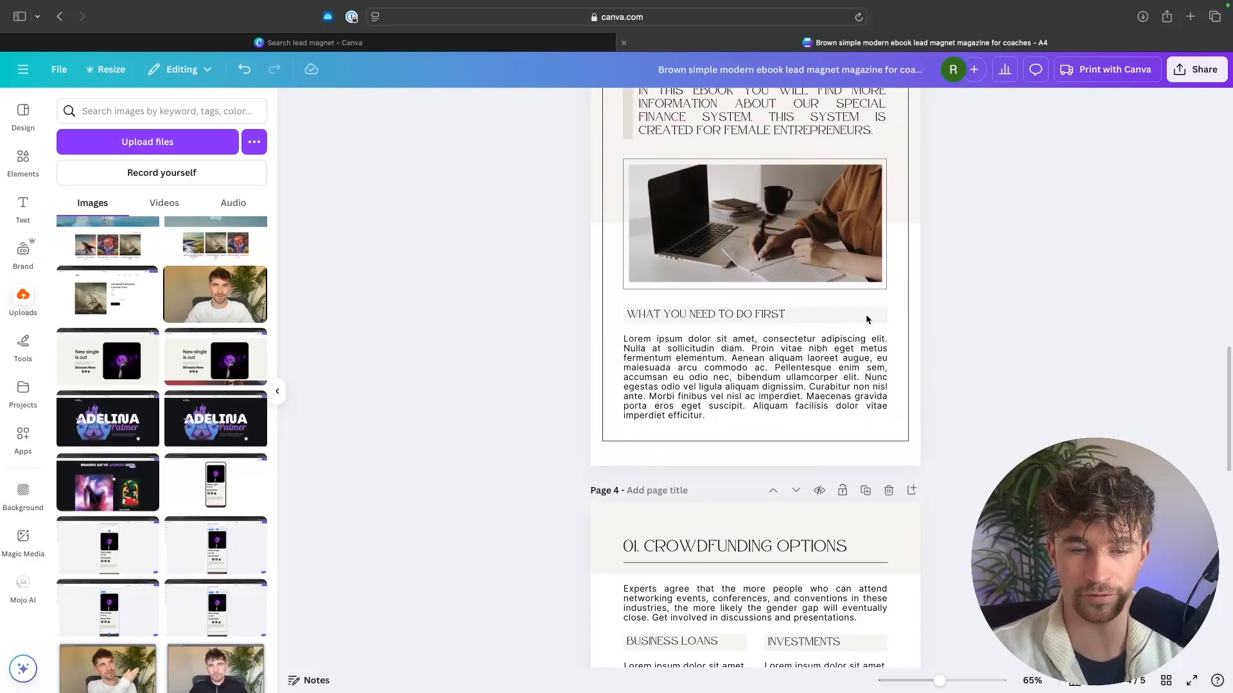
scroll(866, 318, down, 7)
scroll(866, 318, up, 2)
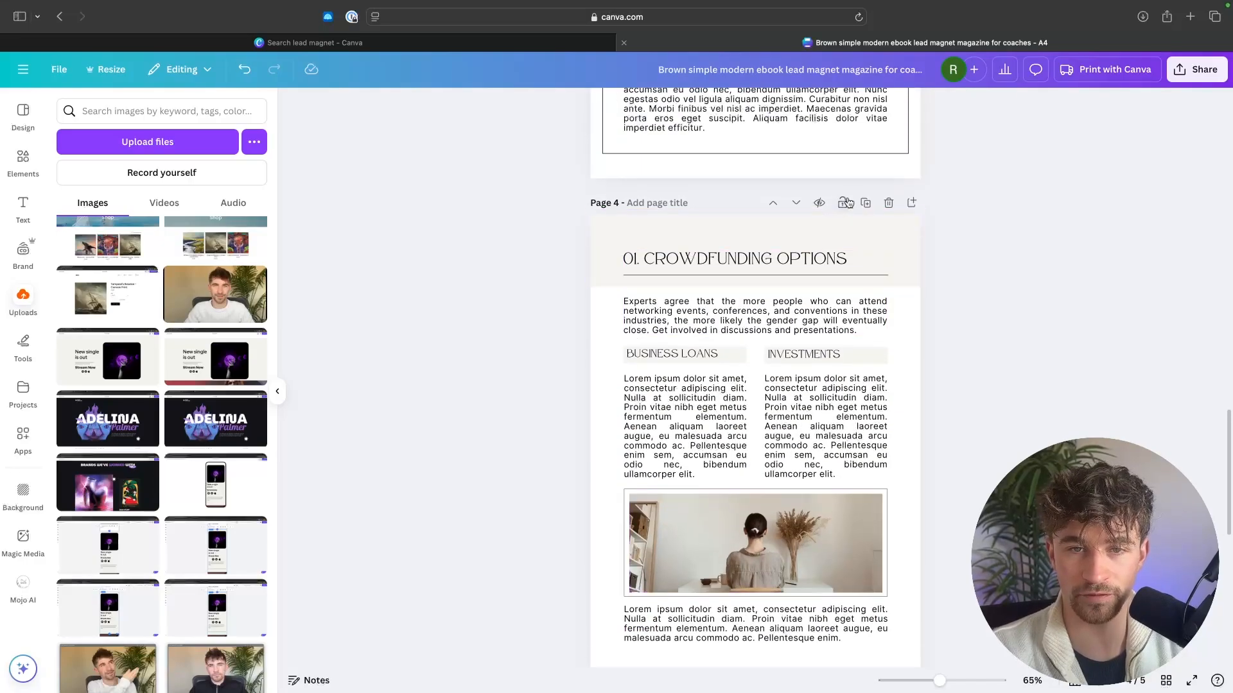
Step: Duplicate the Crowdfunding Options page and change the copy's heading number to 02
click(866, 203)
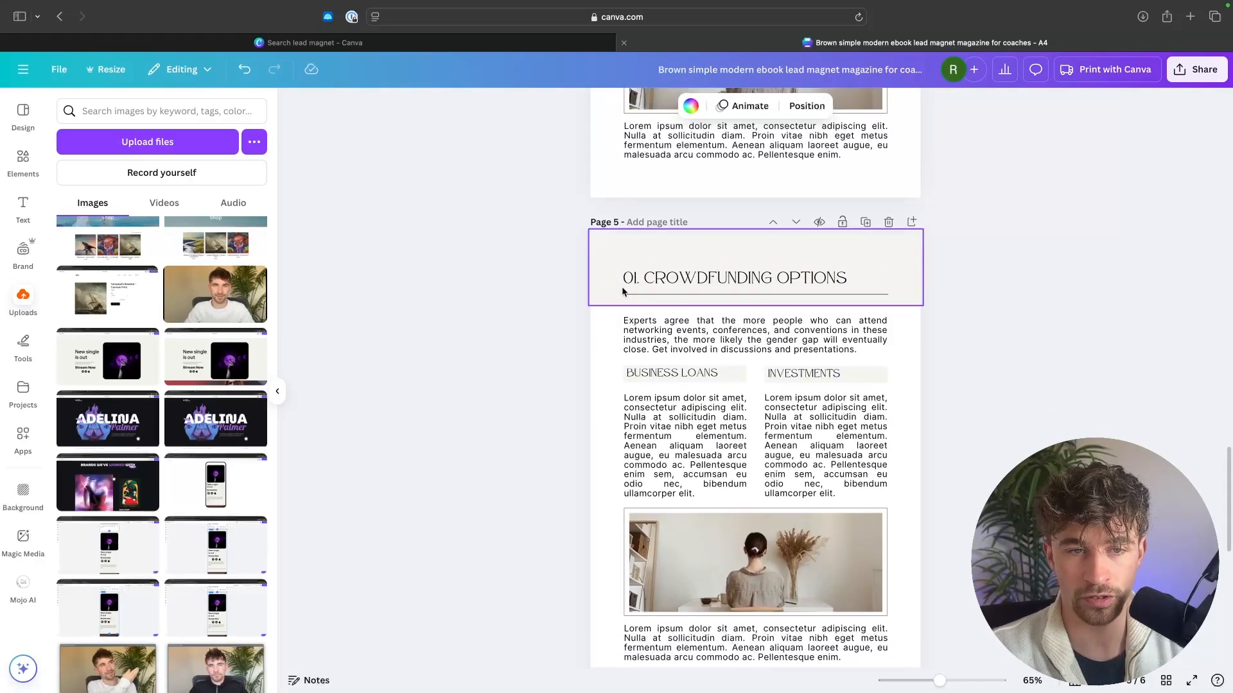
click(635, 278)
click(636, 277)
key(BackSpace)
text(2)
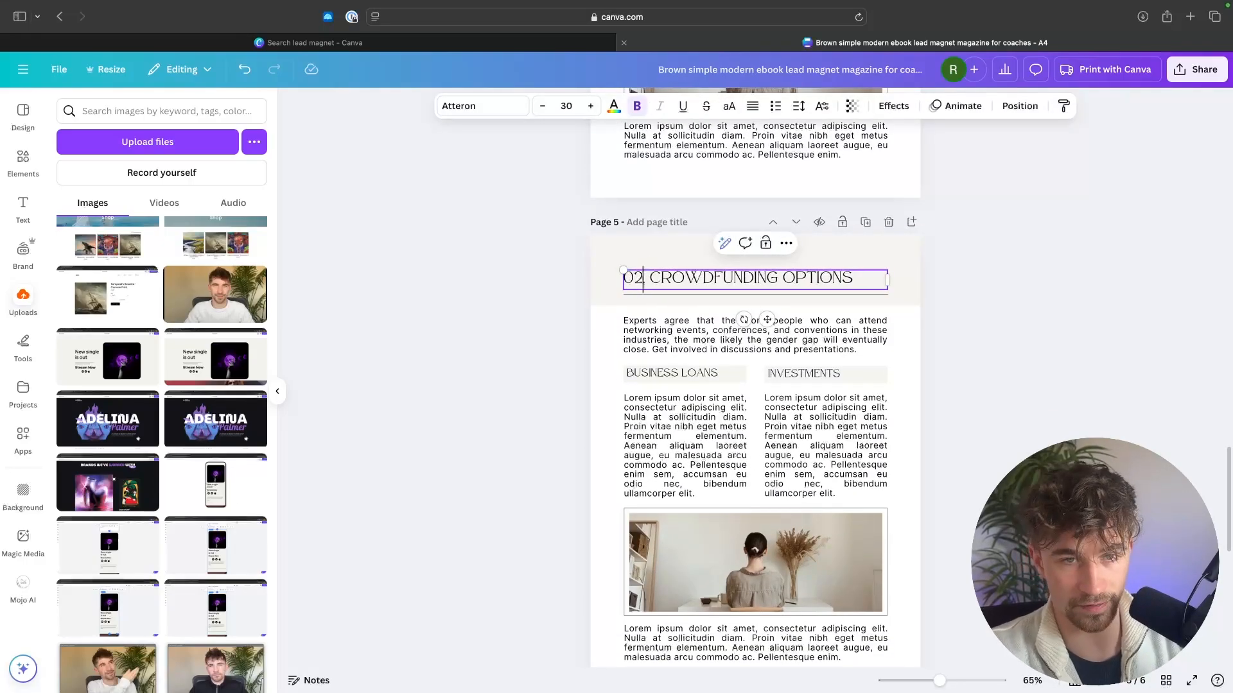
click(992, 342)
Step: Delete the Business Loans and Investments headings and their text columns from the duplicated page 5
scroll(1001, 331, down, 2)
click(698, 329)
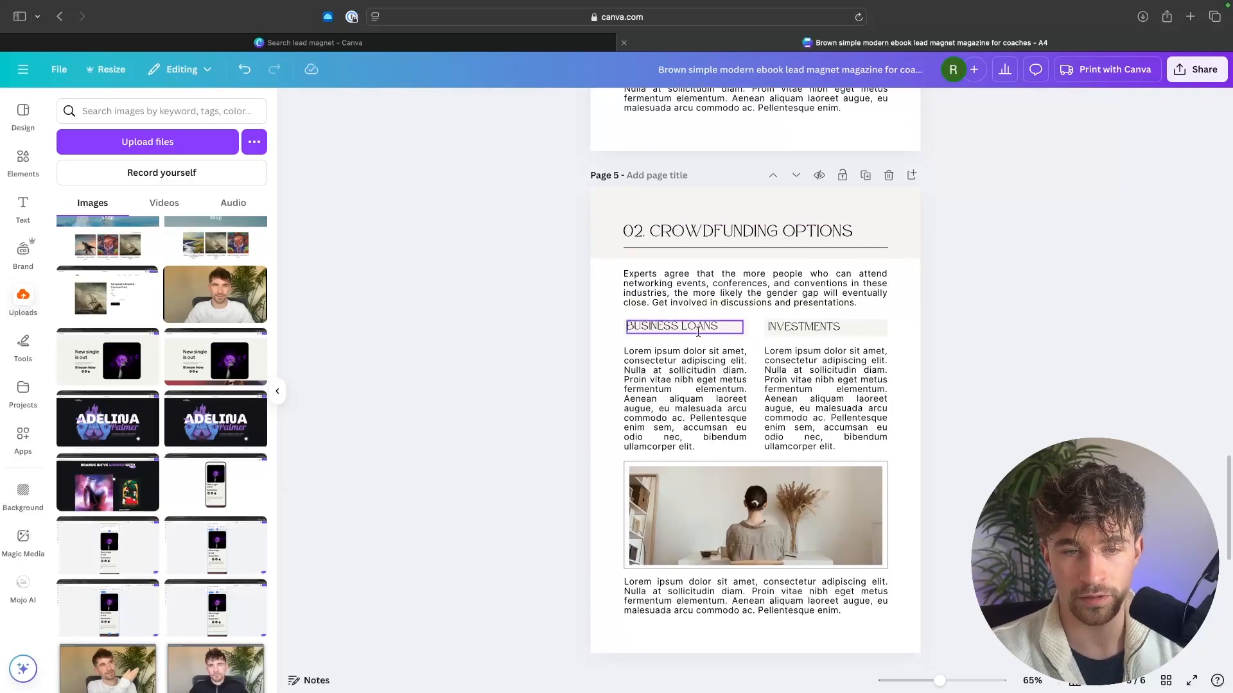
click(698, 329)
click(943, 334)
double_click(825, 385)
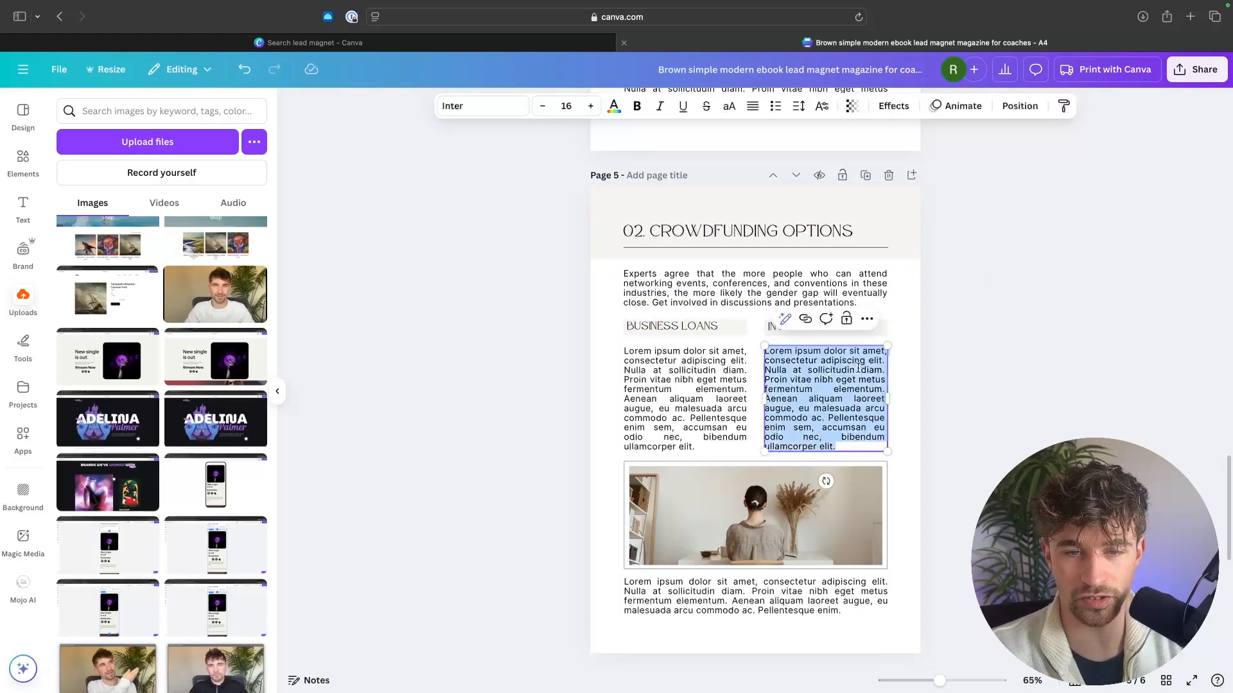
click(599, 346)
drag(609, 324, 866, 444)
key(Delete)
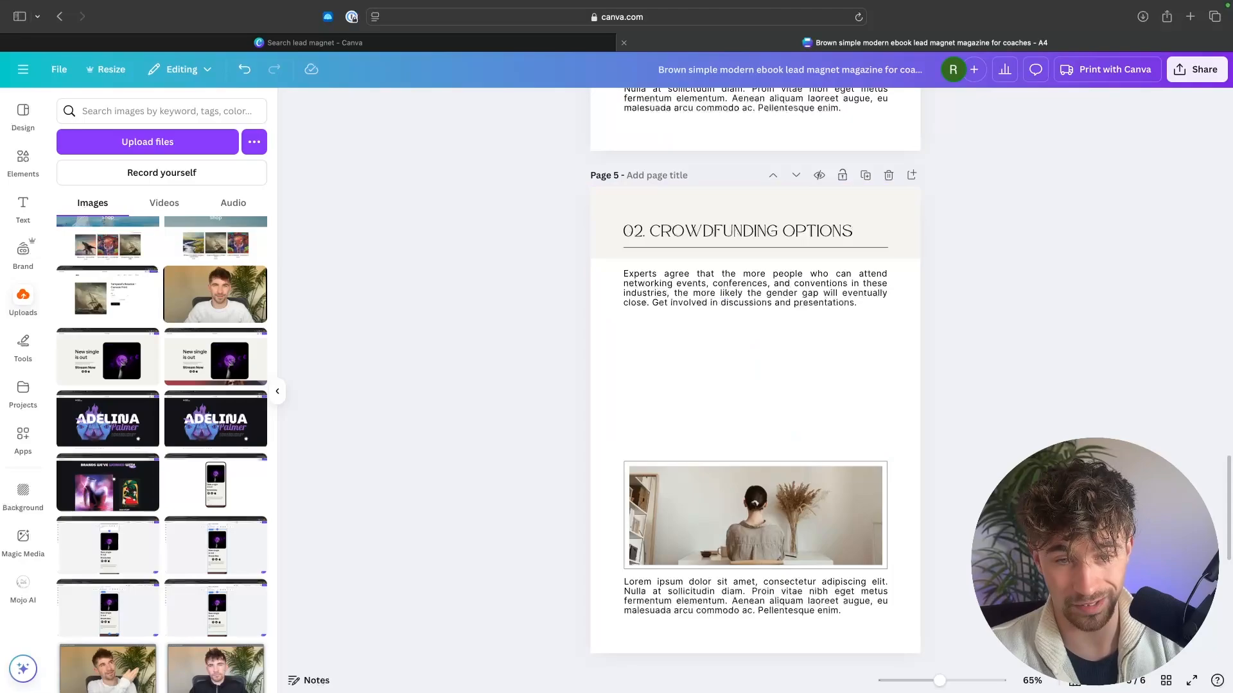
click(772, 303)
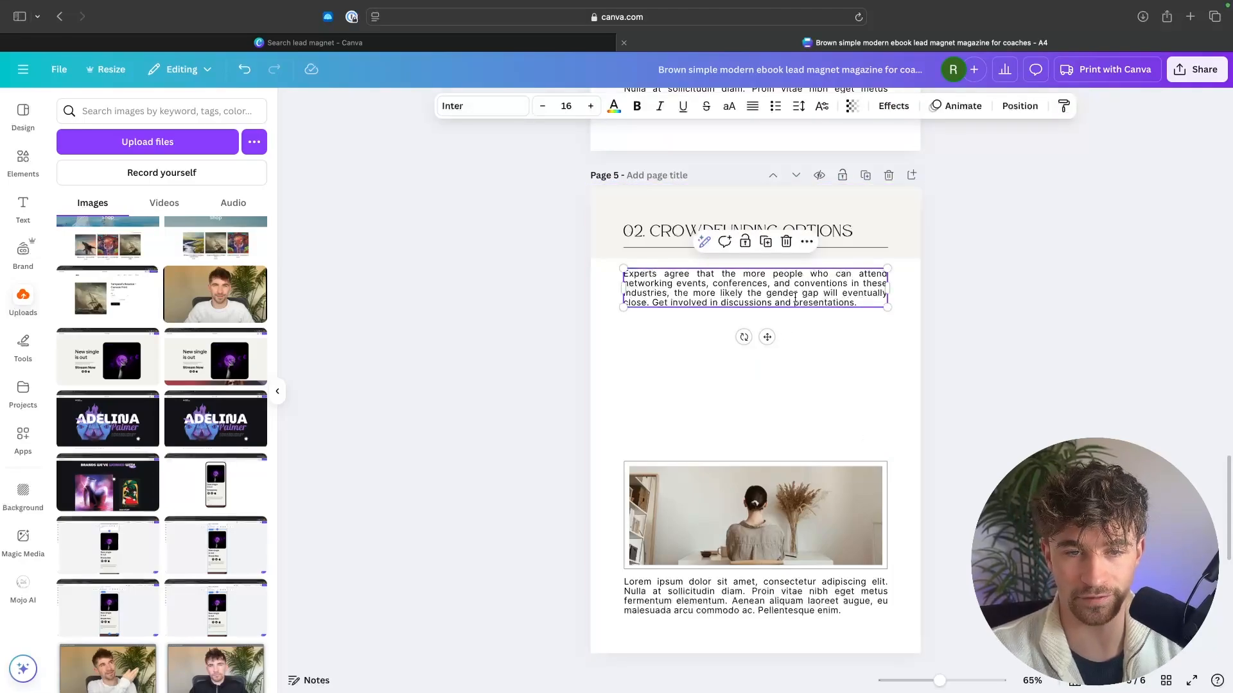
click(1022, 382)
scroll(1022, 383, up, 1)
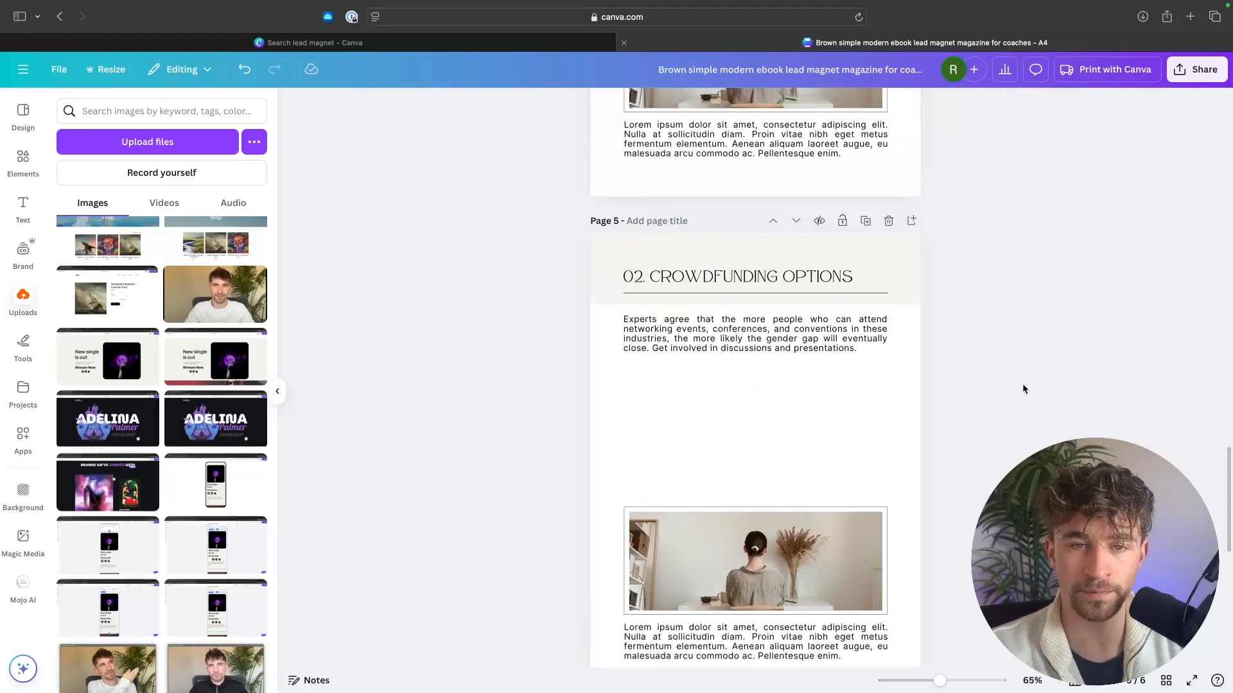
Step: Replace the finance course heading on page 6 with "CHECK OUT MY COURSES"
scroll(1022, 383, down, 8)
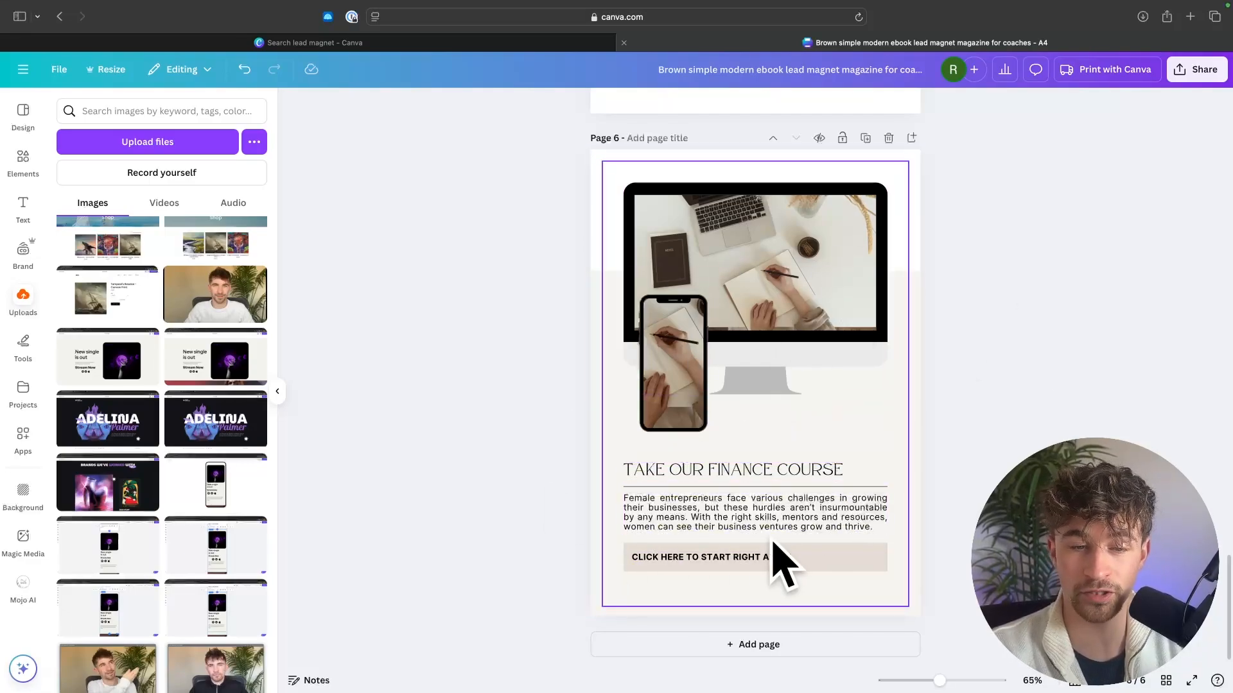
triple_click(724, 470)
text(CHECK OU)
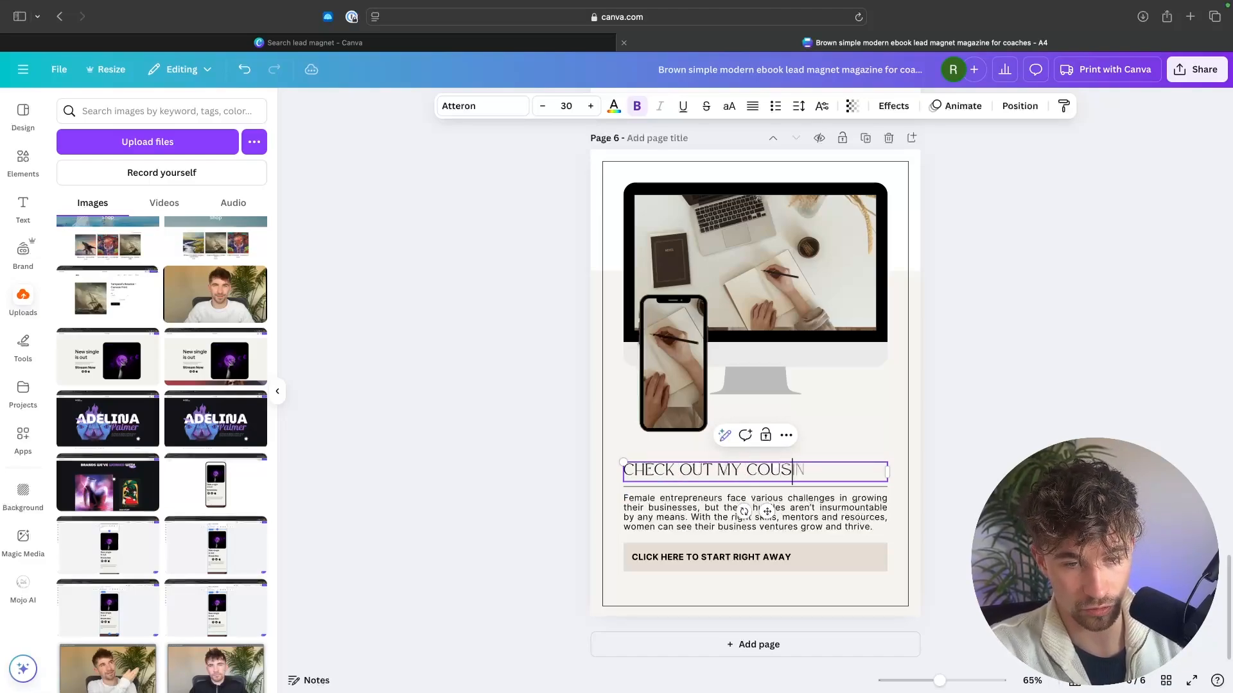
text(T MY COURSES)
click(1054, 409)
click(752, 568)
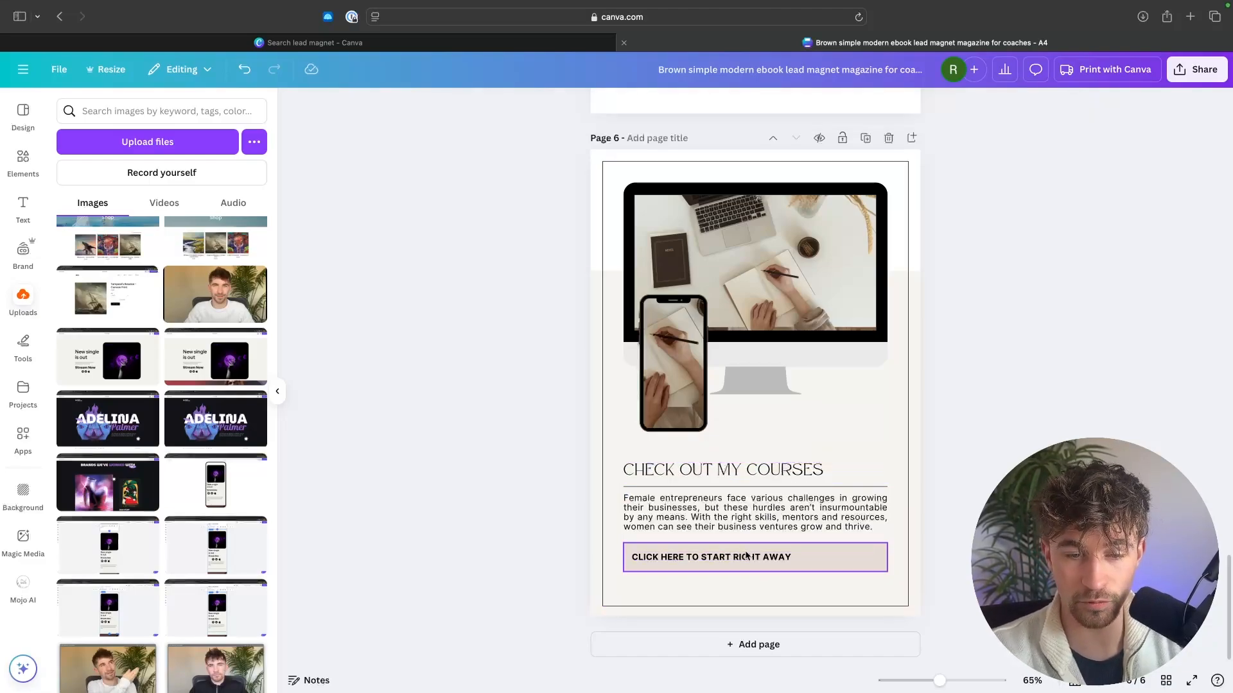
click(740, 558)
key(Escape)
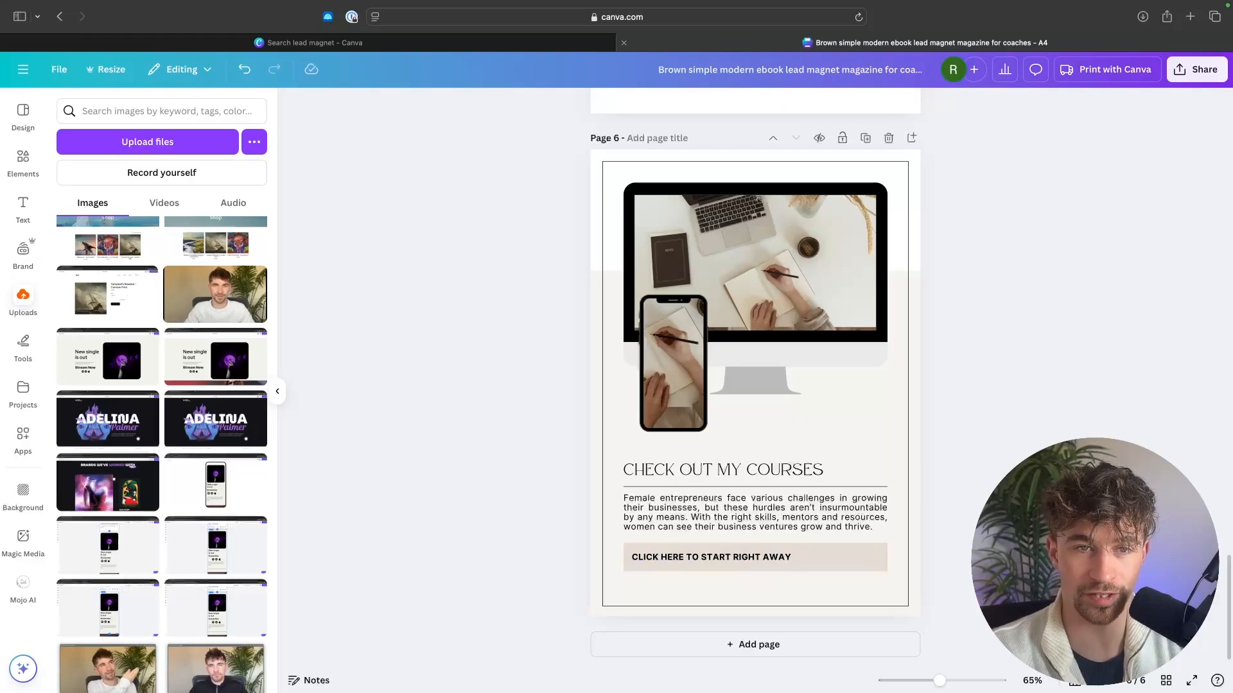
scroll(755, 385, up, 20)
scroll(755, 386, down, 20)
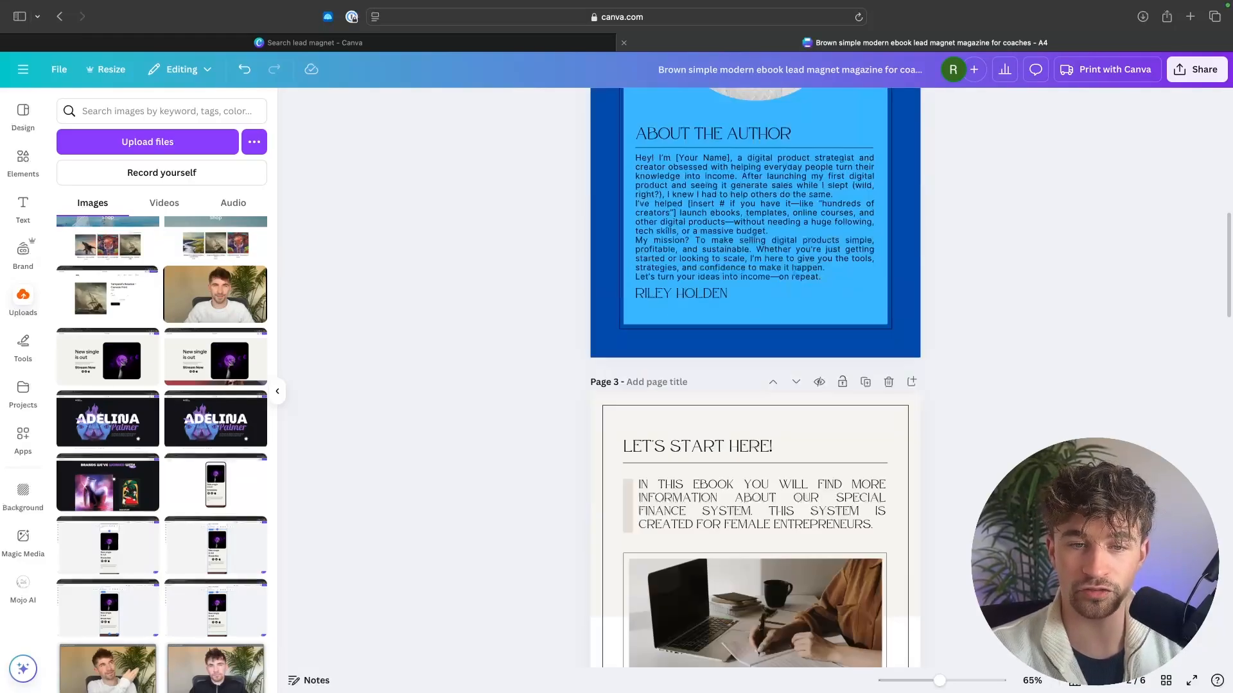
scroll(1071, 188, up, 20)
scroll(968, 335, down, 3)
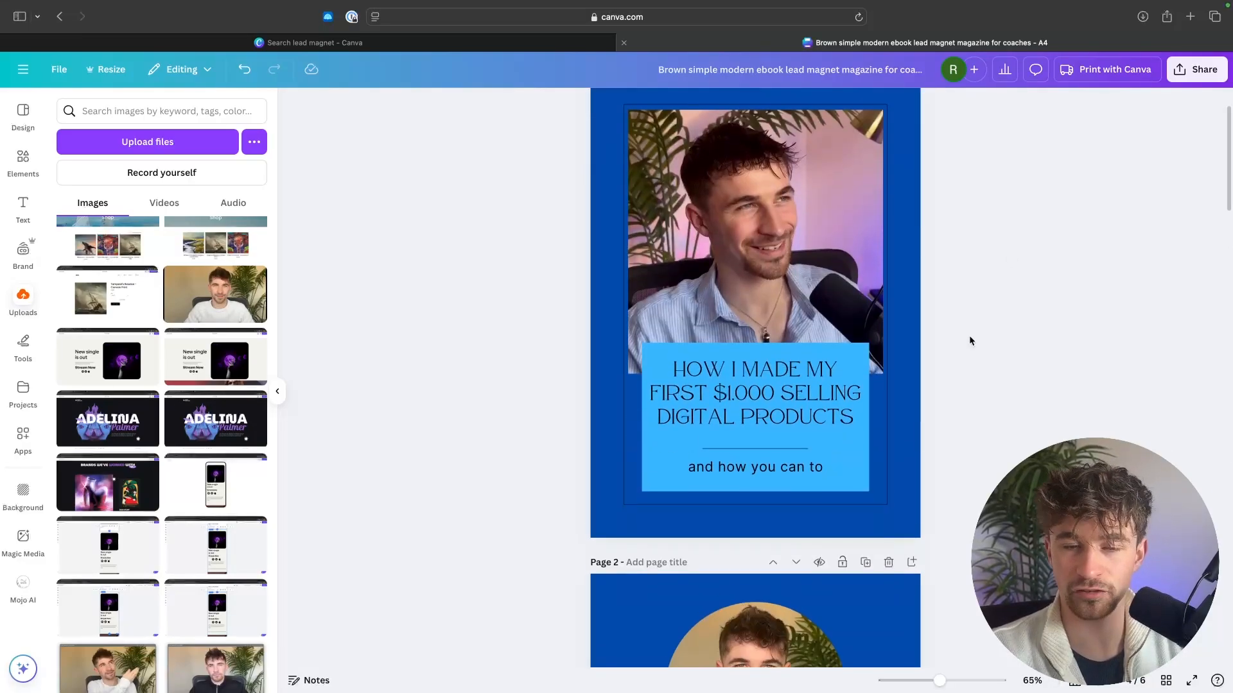
scroll(965, 340, down, 8)
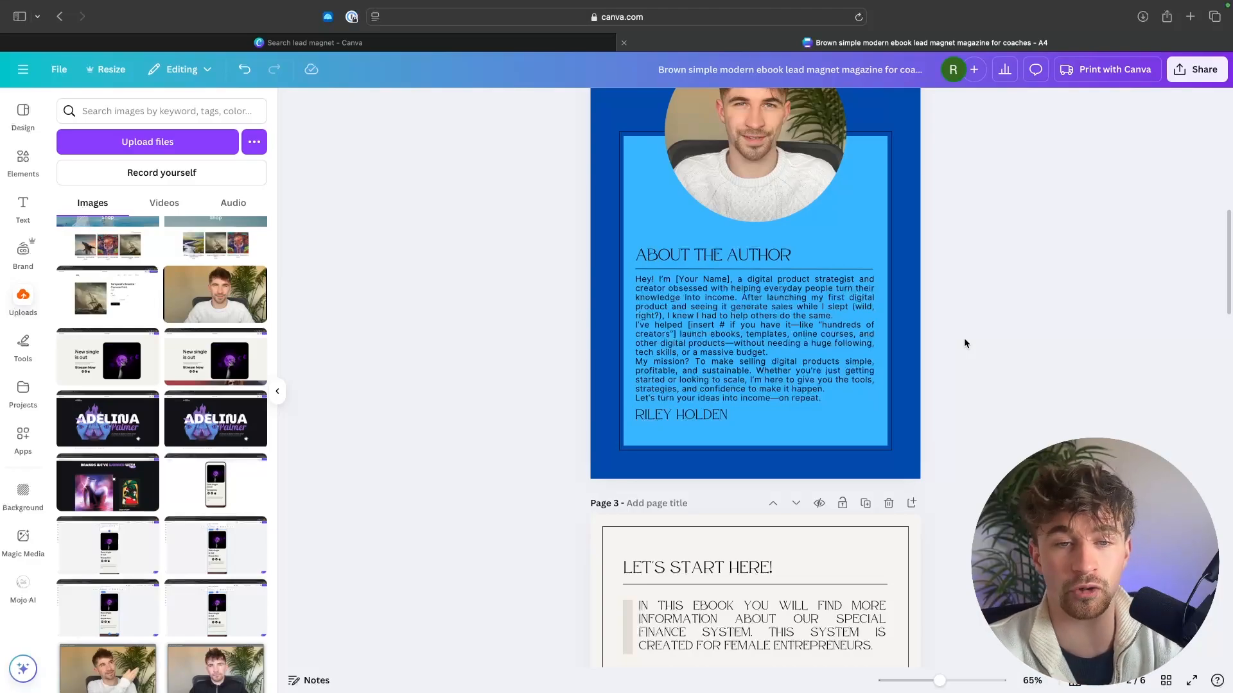
scroll(964, 342, up, 8)
Step: Download the ebook design as a PDF Standard file
click(1195, 69)
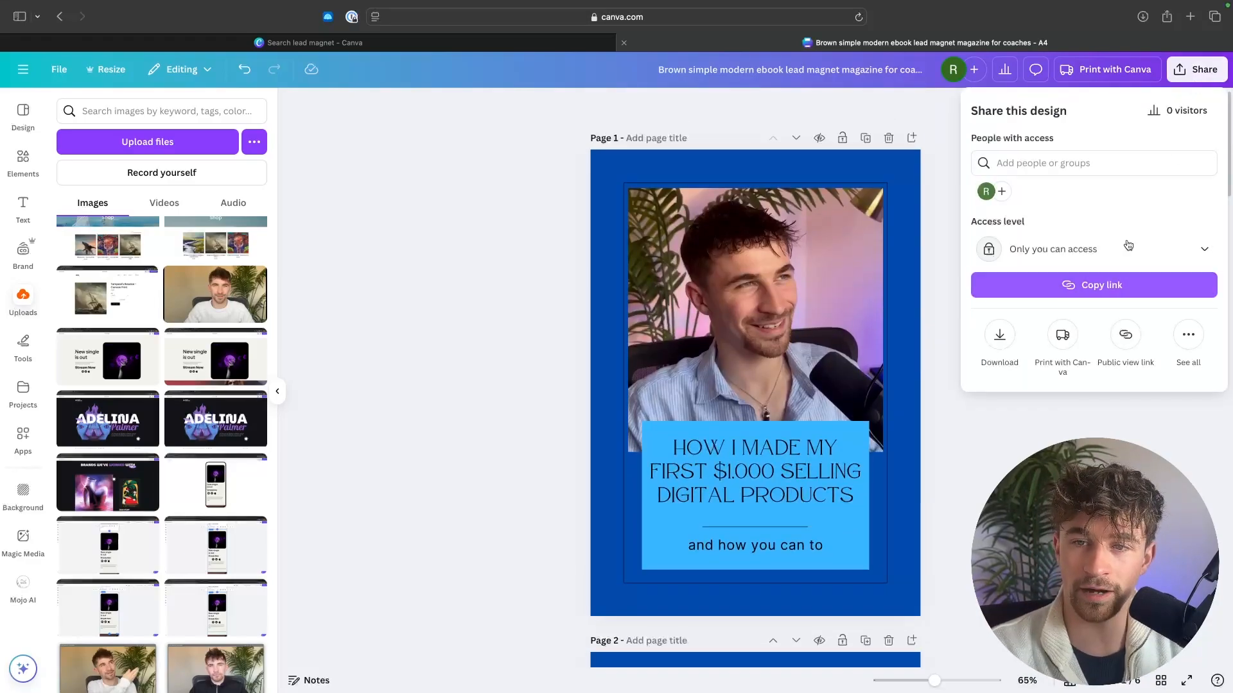
click(999, 339)
click(1065, 318)
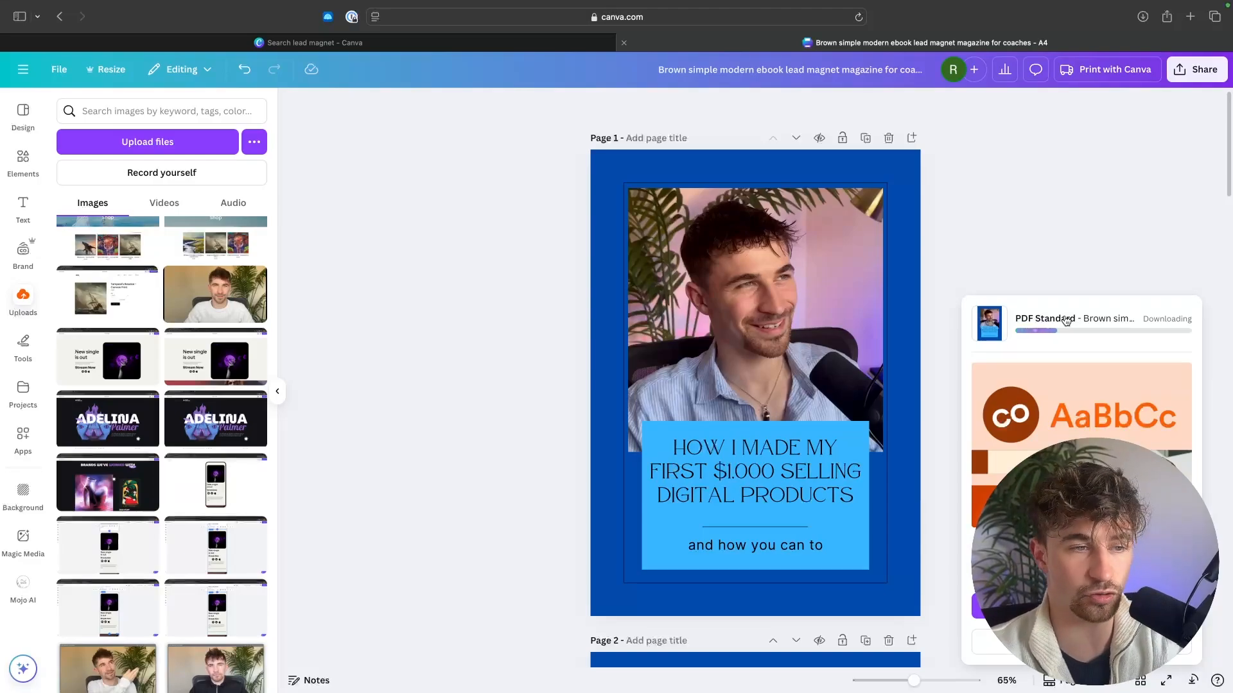
scroll(1061, 404, down, 5)
scroll(1062, 394, up, 5)
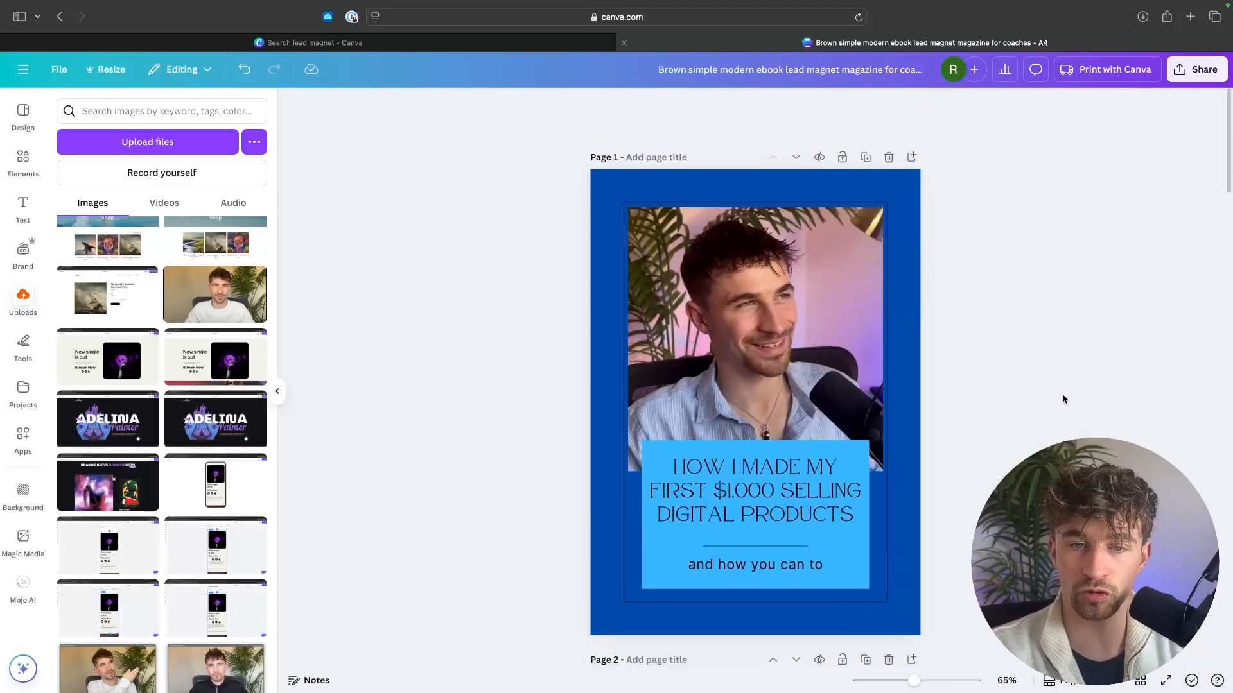
scroll(933, 355, down, 5)
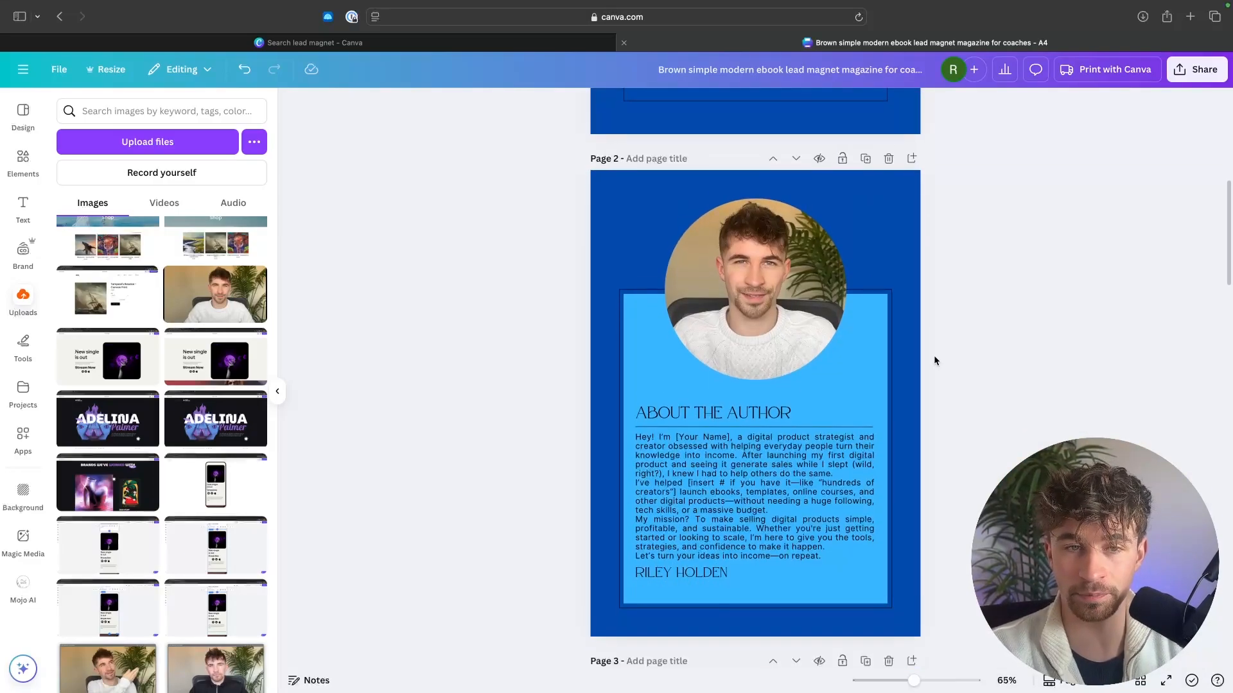
scroll(933, 355, down, 5)
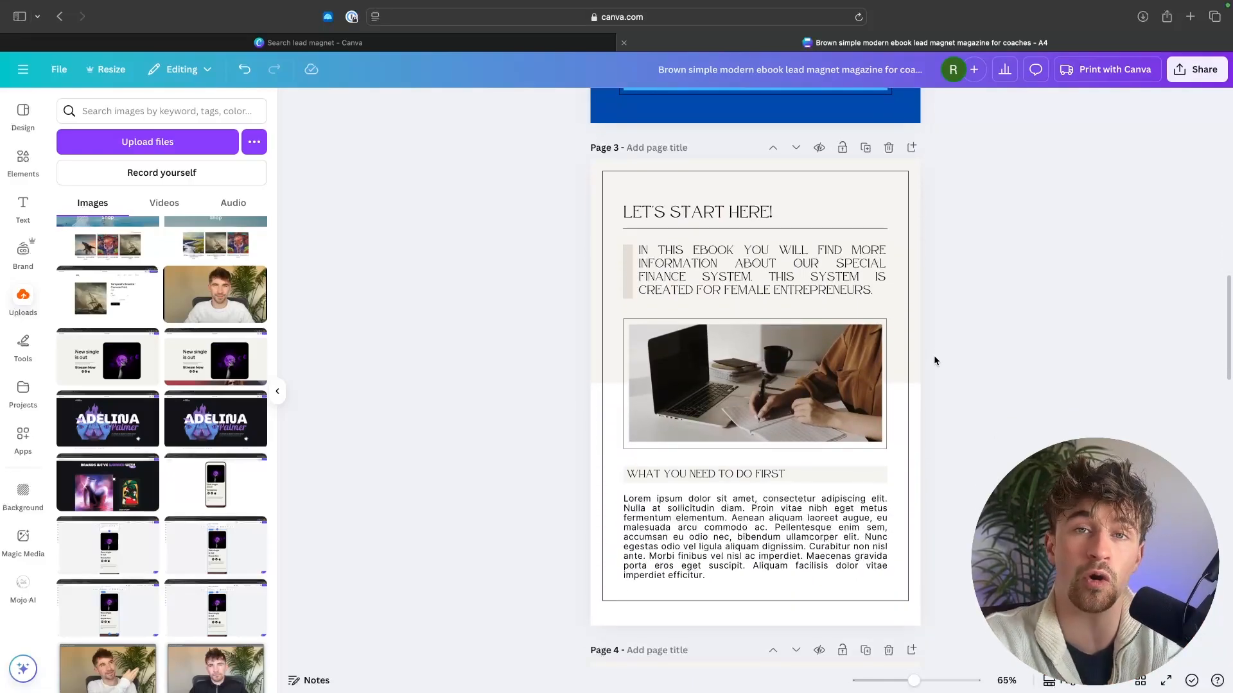
scroll(933, 356, up, 15)
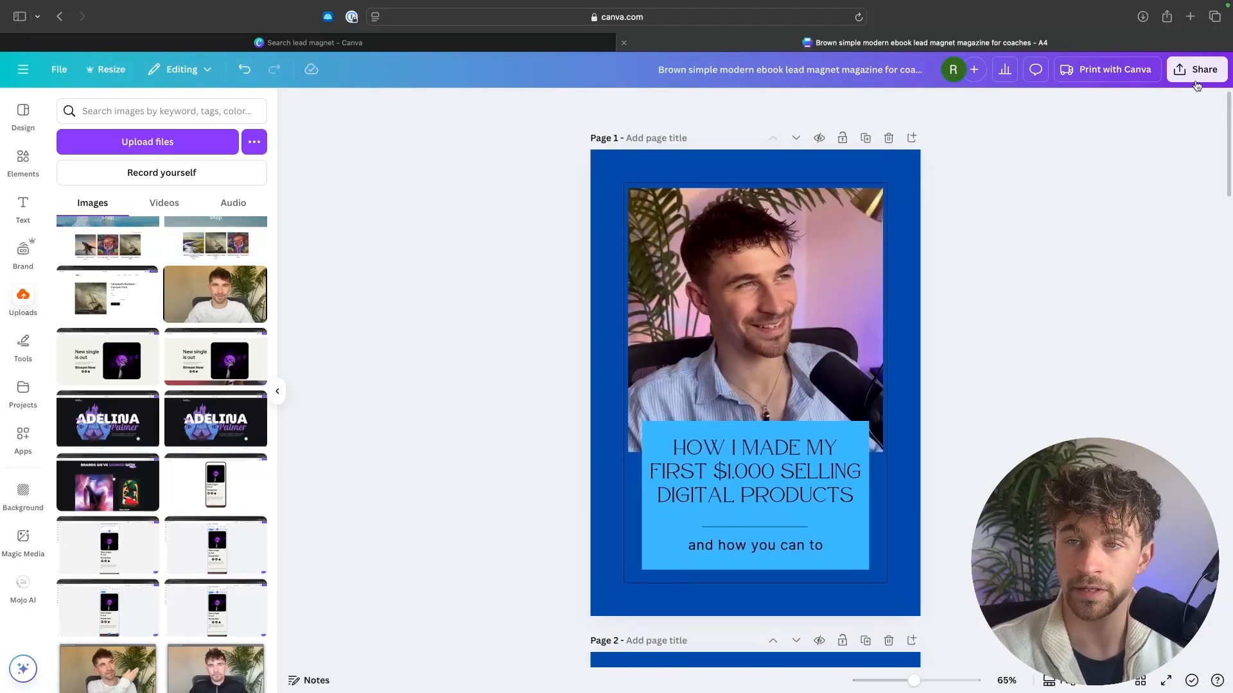
Step: Download all pages (1–6) of the ebook design as PNG images
click(1196, 71)
click(1000, 332)
click(1033, 162)
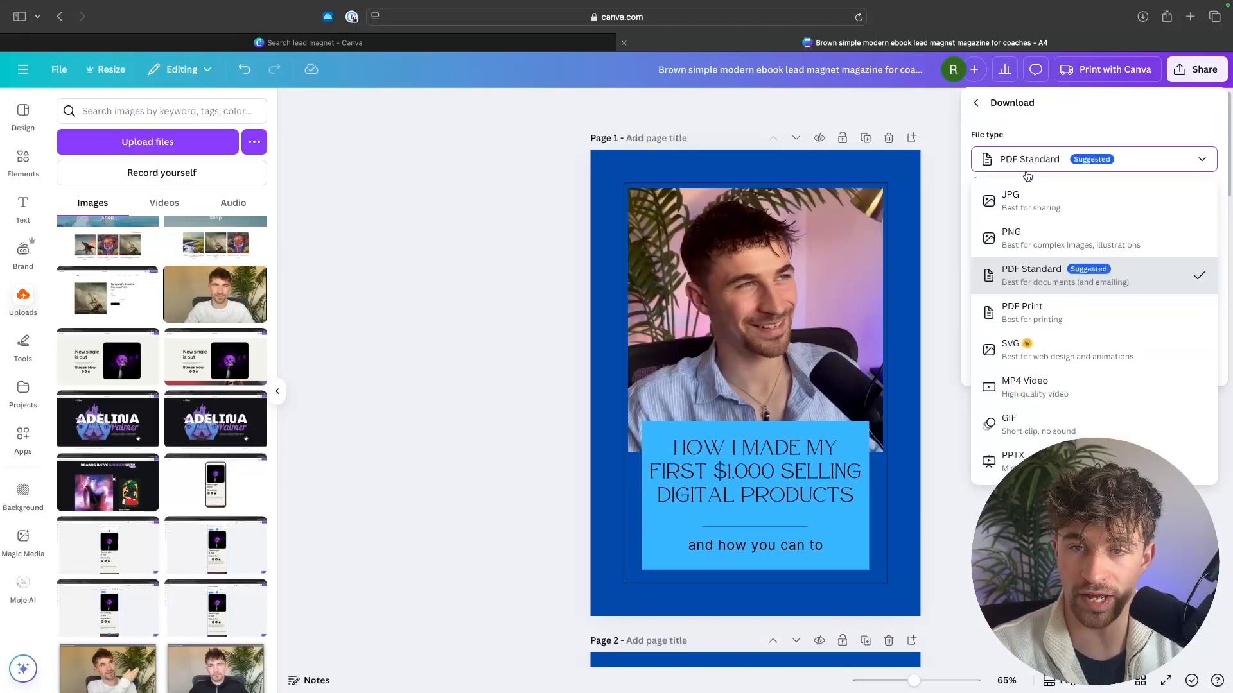
click(1033, 247)
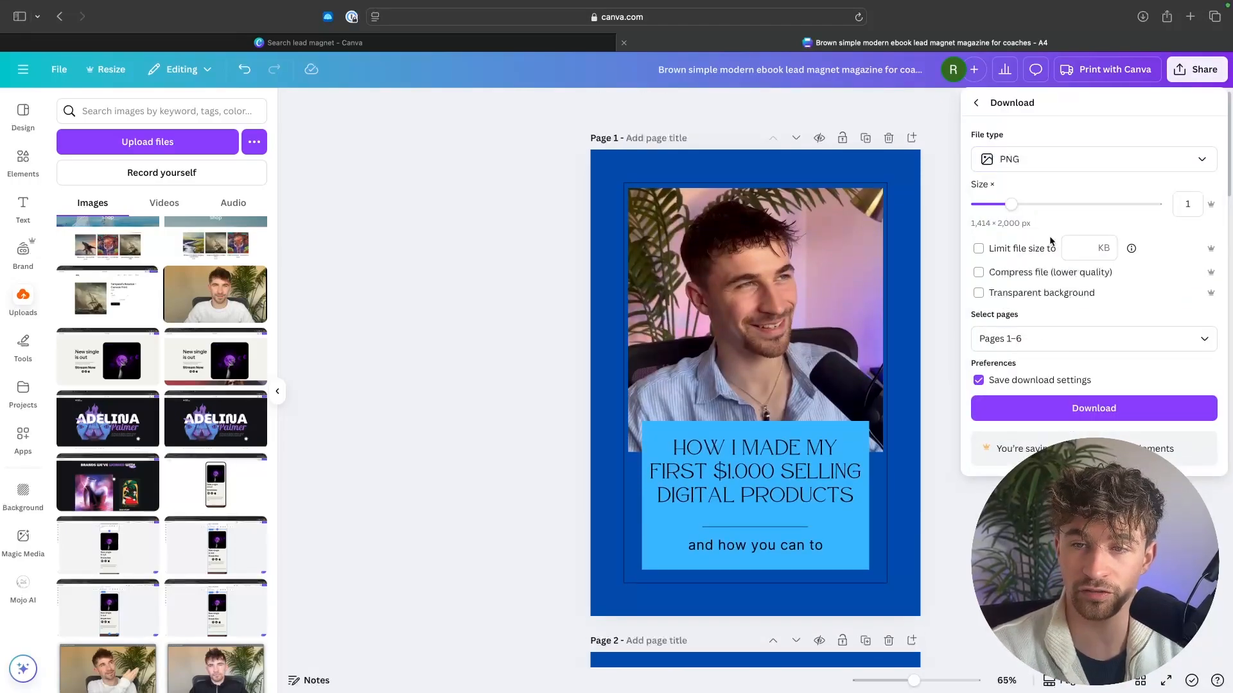
click(1045, 339)
click(1042, 375)
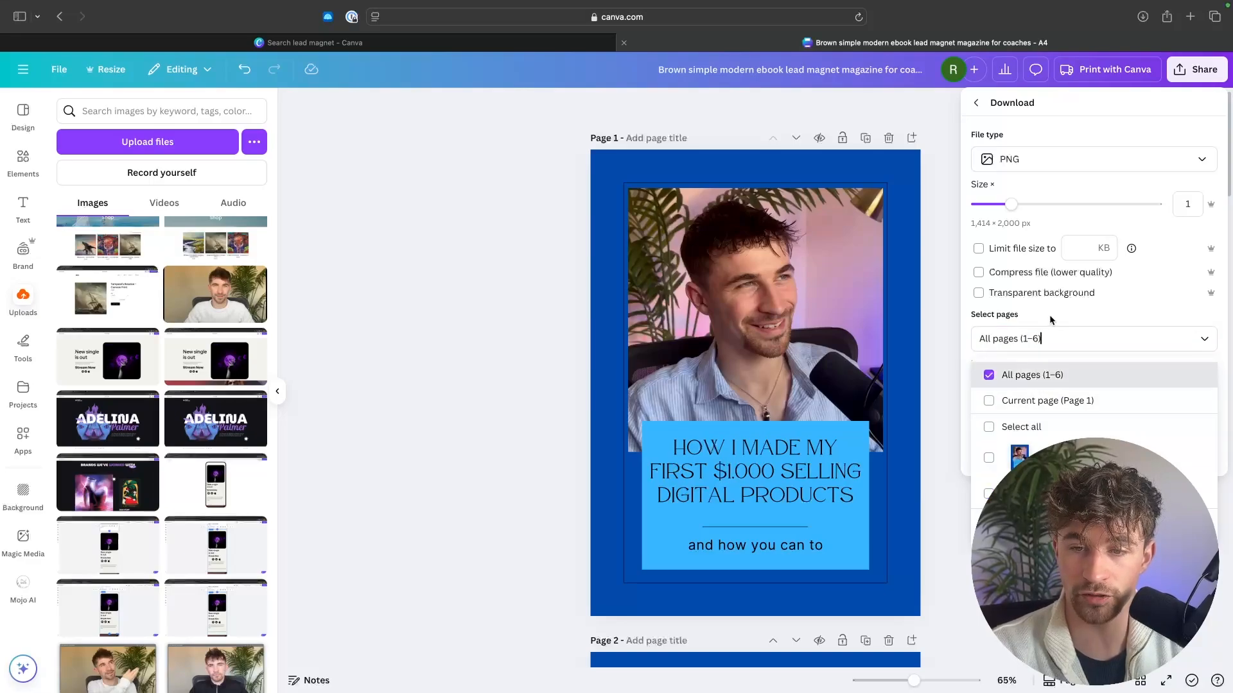
click(1049, 315)
click(1040, 408)
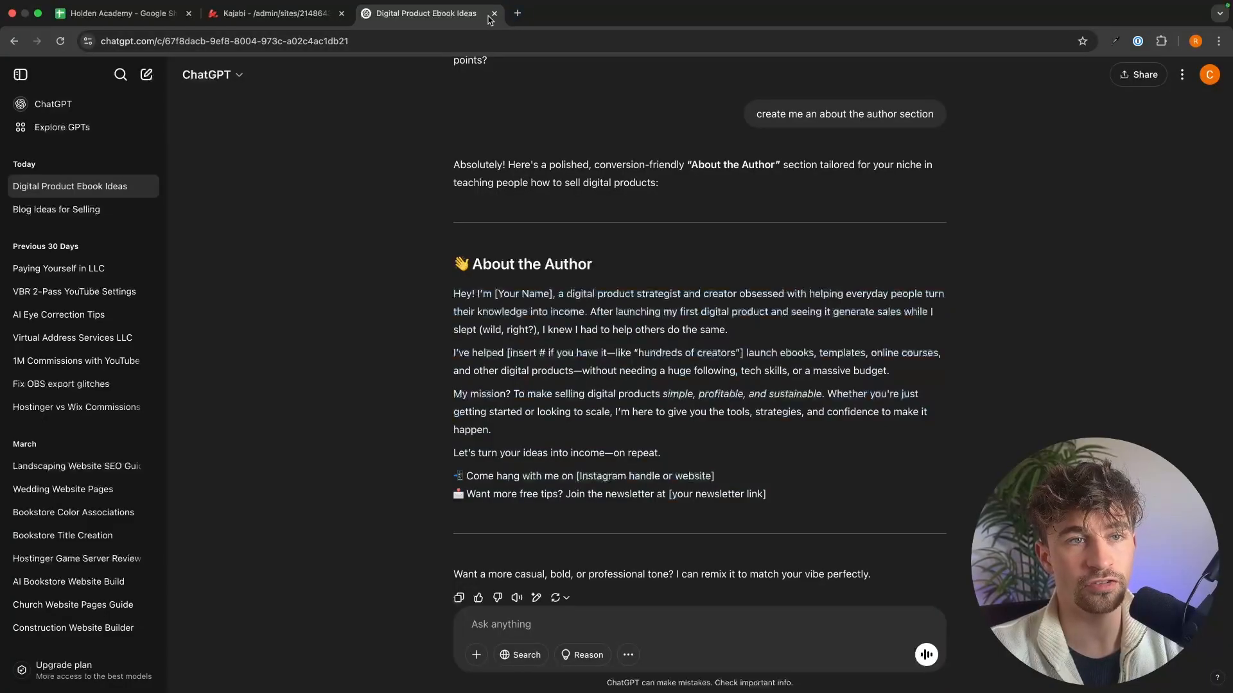
Step: Switch to Kajabi, go to the website's landing pages and start a new landing page
click(309, 19)
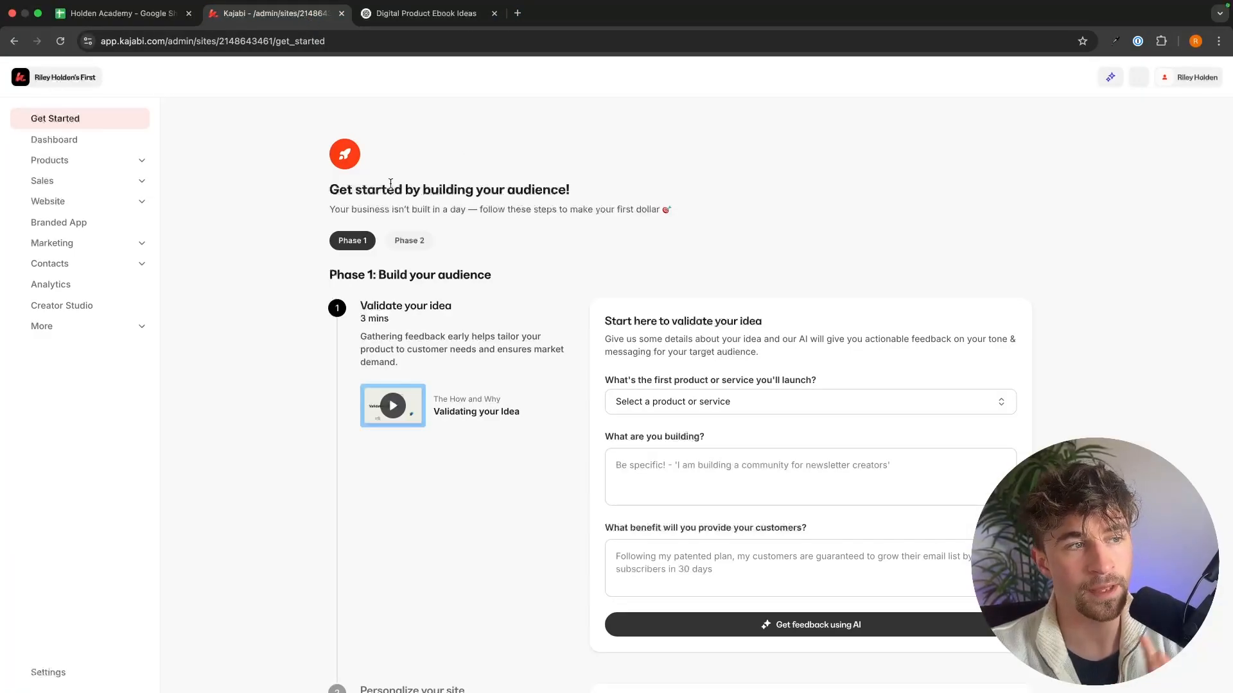
click(142, 248)
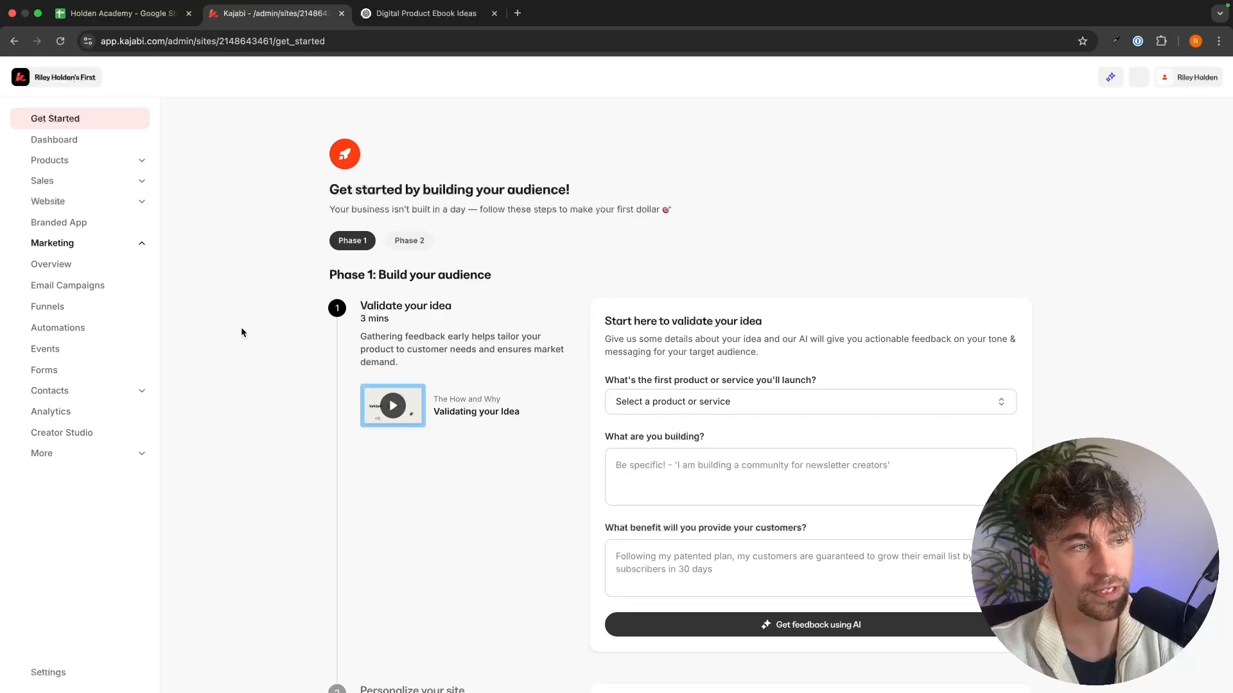
click(141, 243)
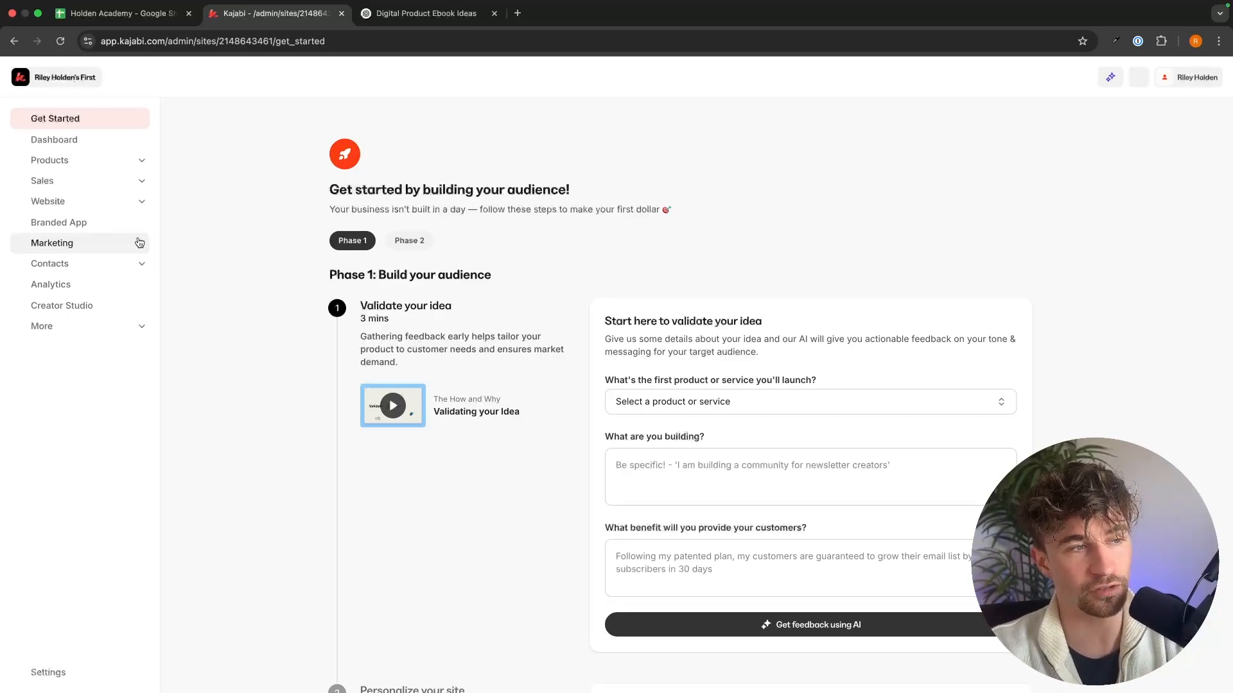
click(127, 200)
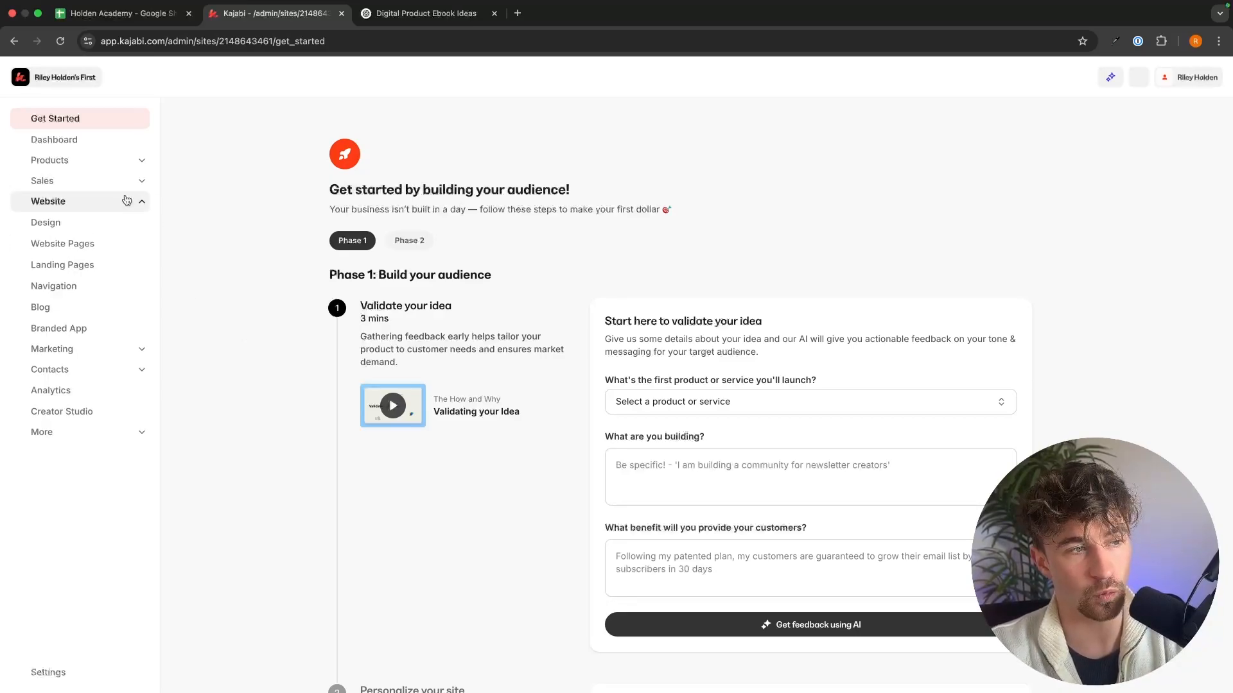
click(46, 270)
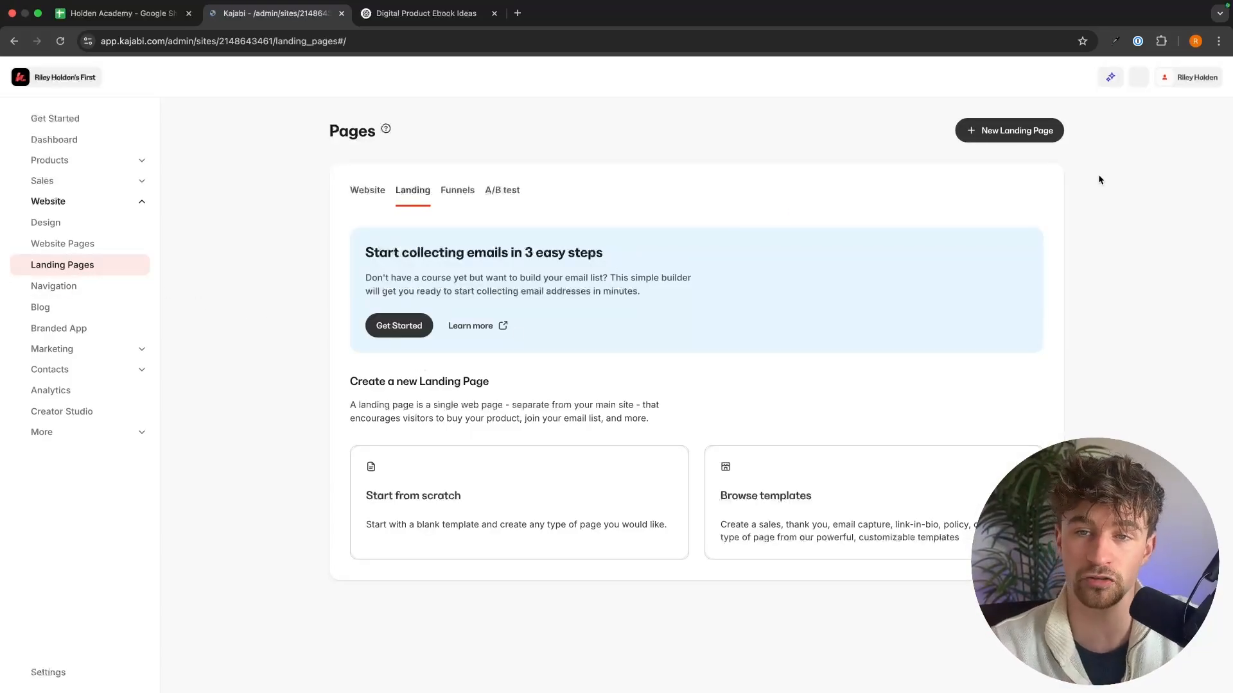
click(1038, 131)
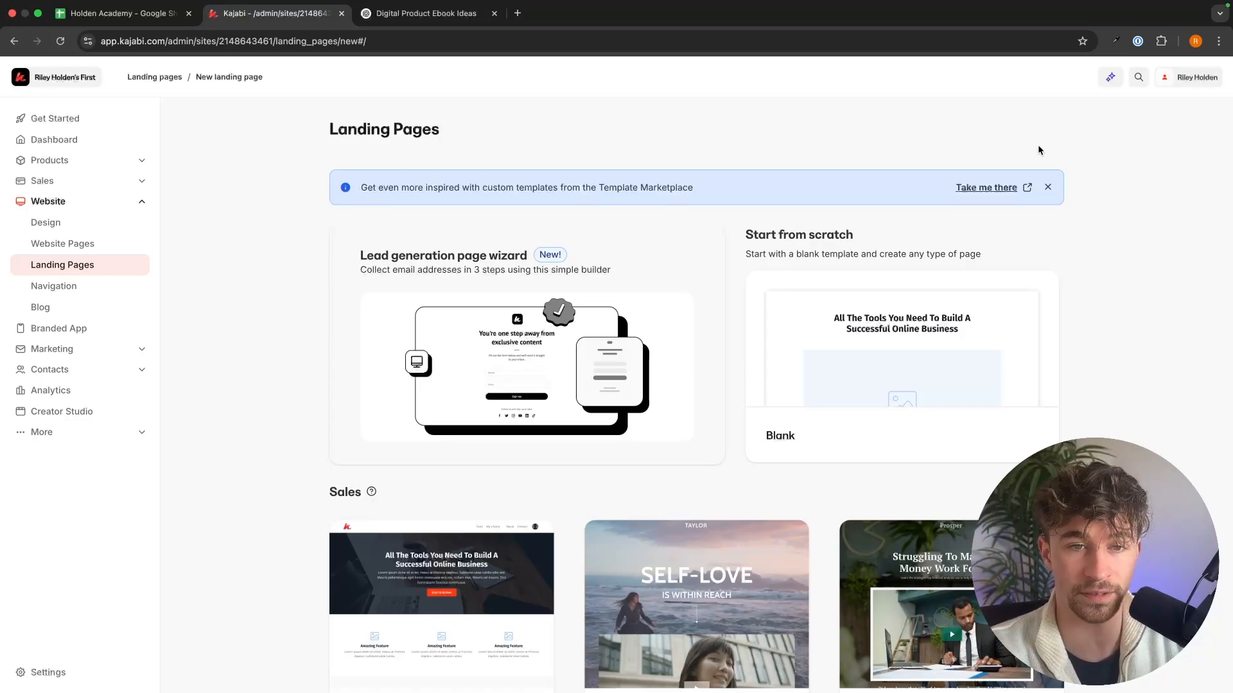
Step: Show all Opt-in landing page templates and preview the Creative template in full
scroll(1107, 290, down, 15)
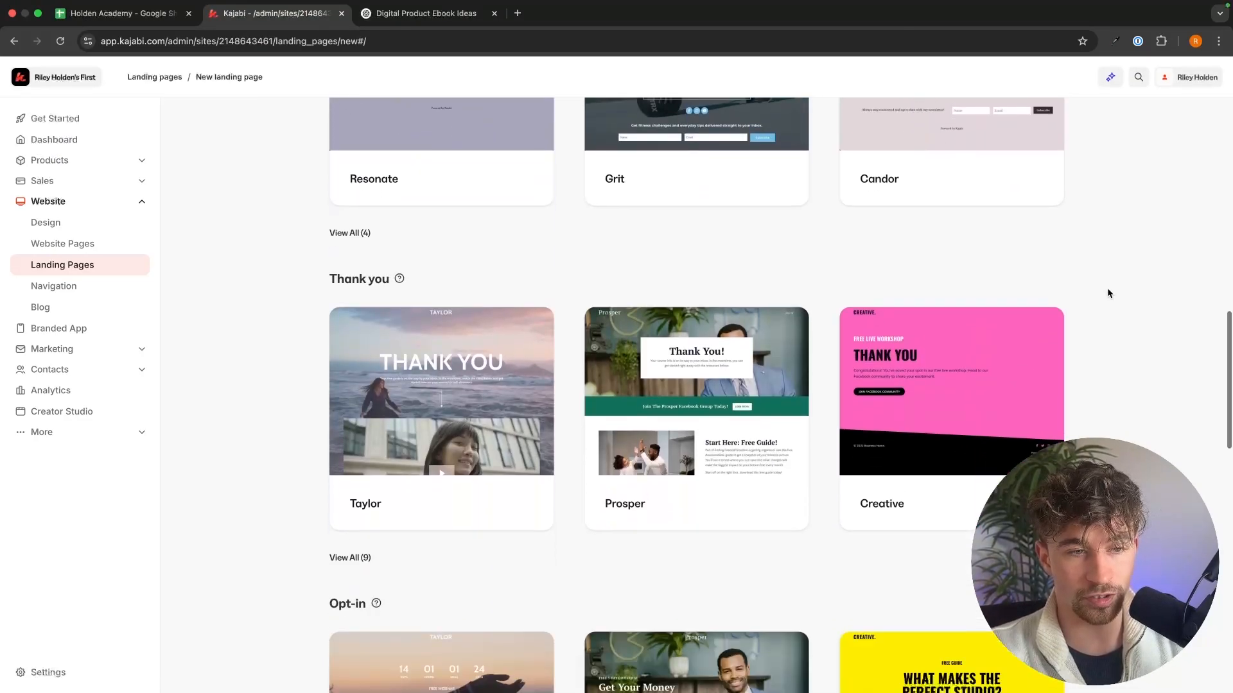
scroll(1107, 293, down, 7)
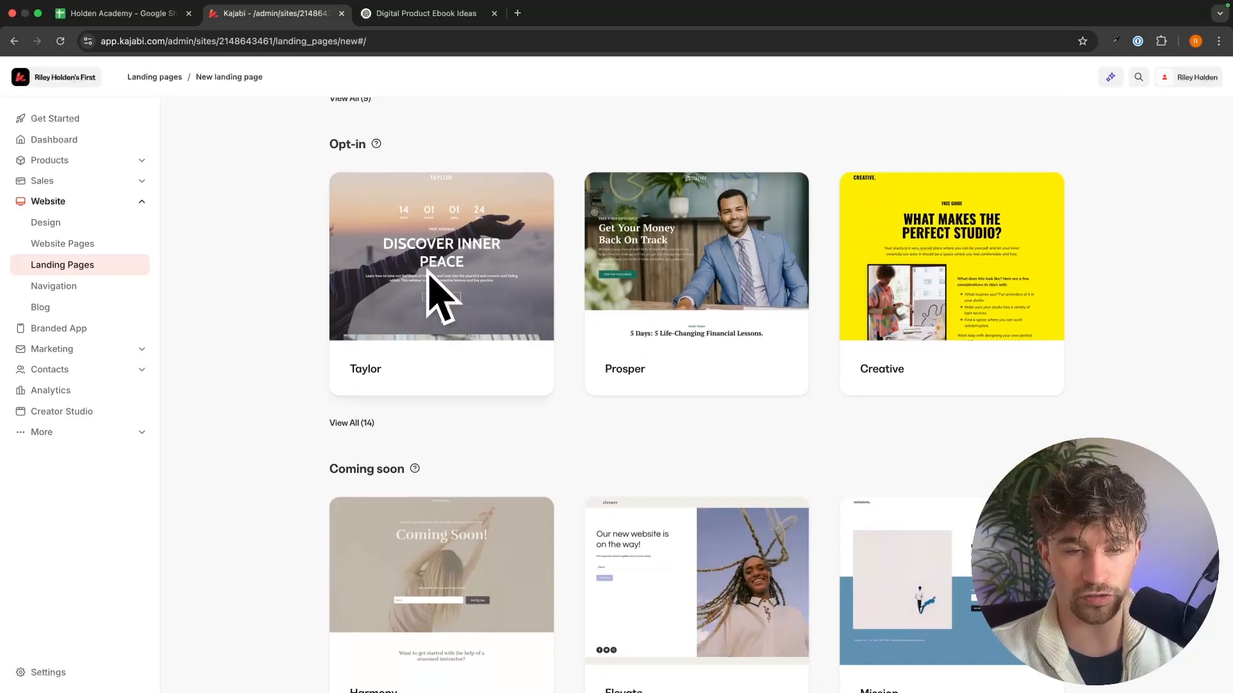
click(363, 423)
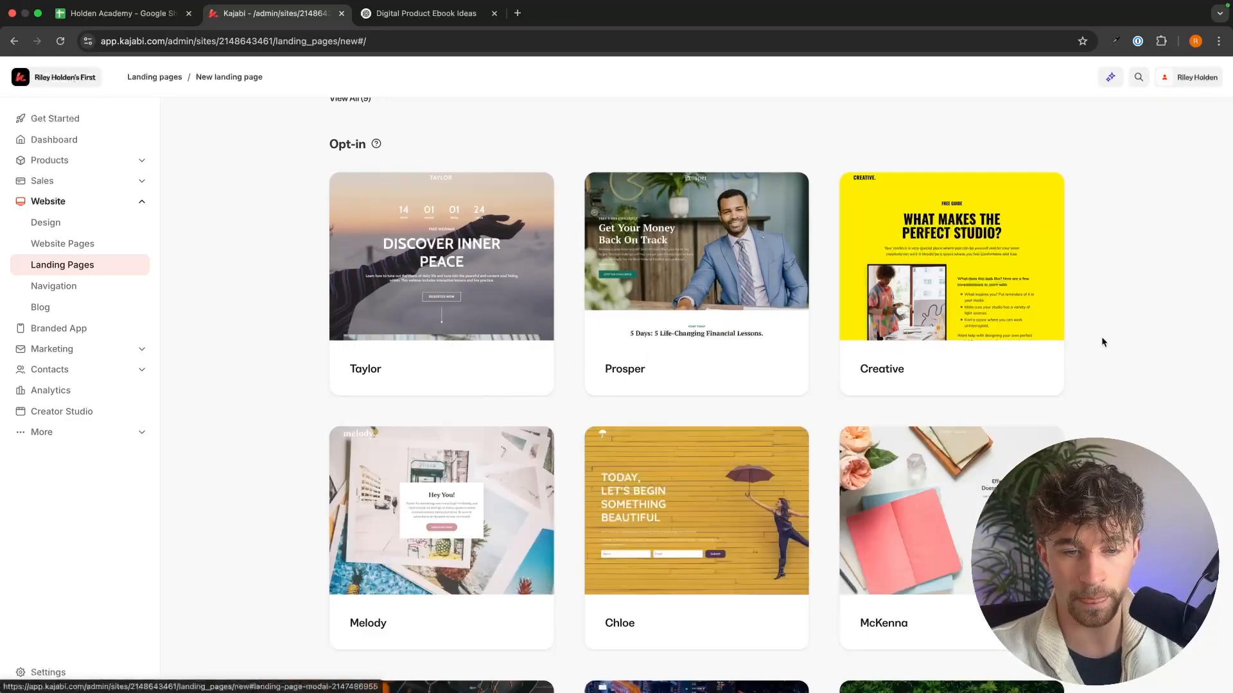
scroll(1102, 342, down, 5)
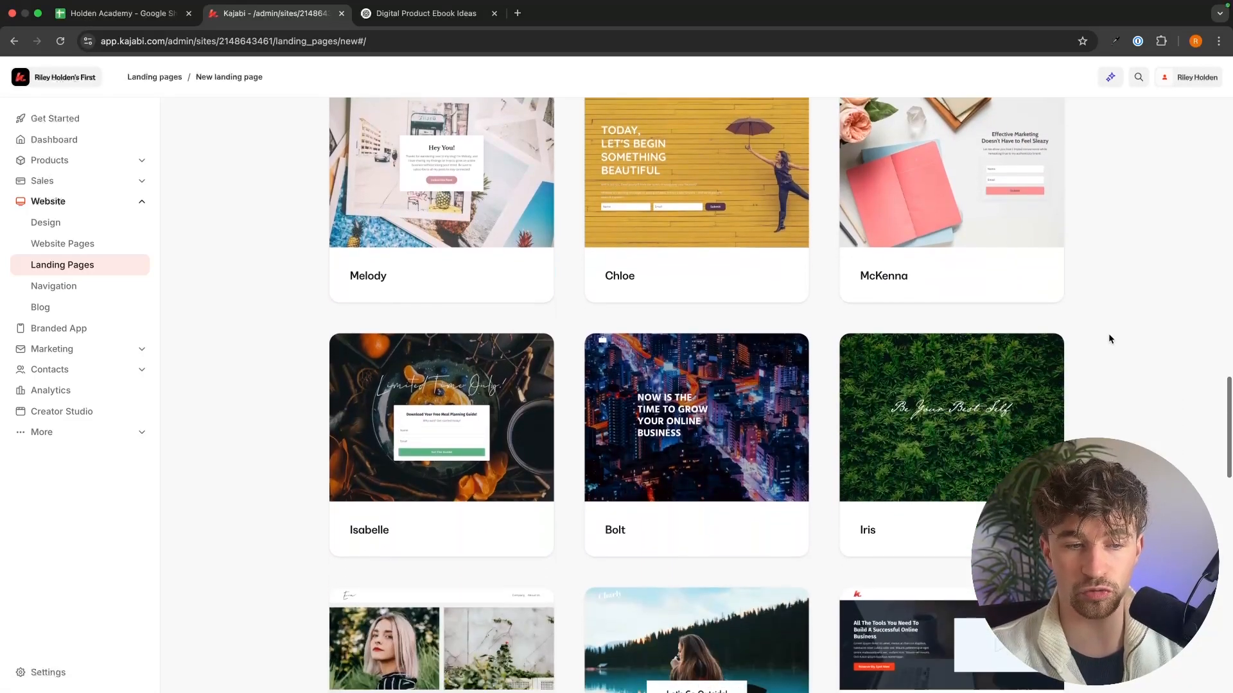
scroll(1109, 335, down, 5)
scroll(1109, 335, up, 9)
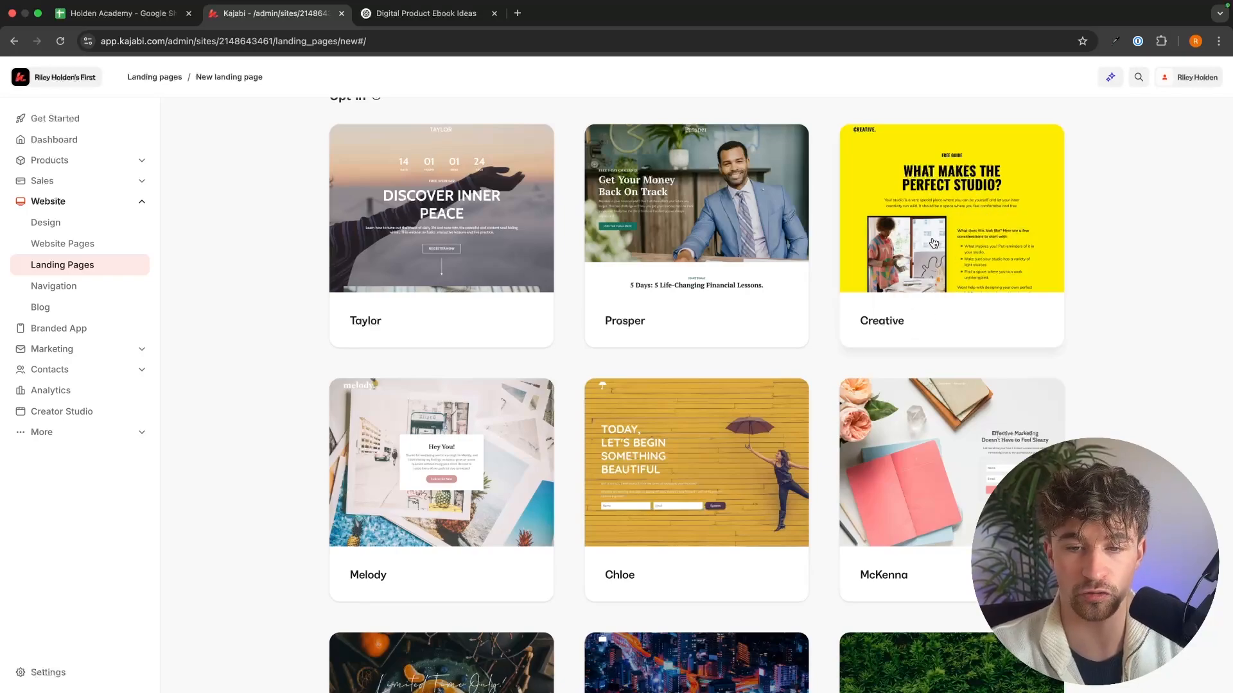
click(934, 244)
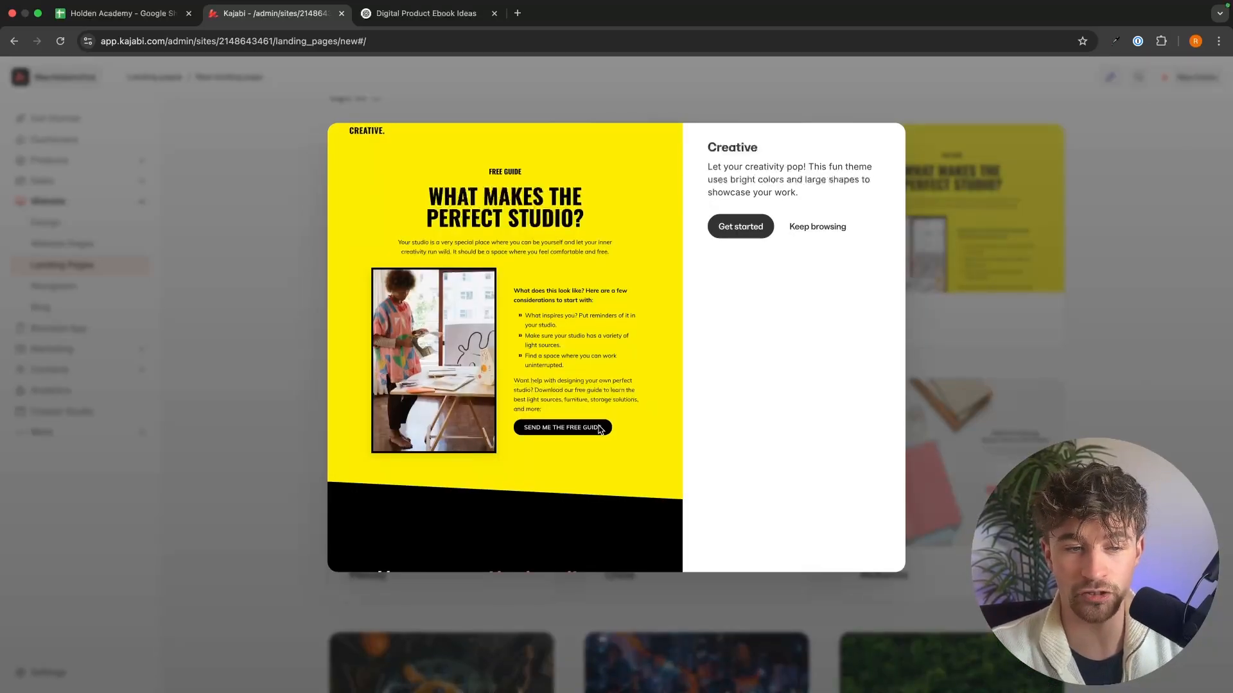
scroll(600, 429, down, 10)
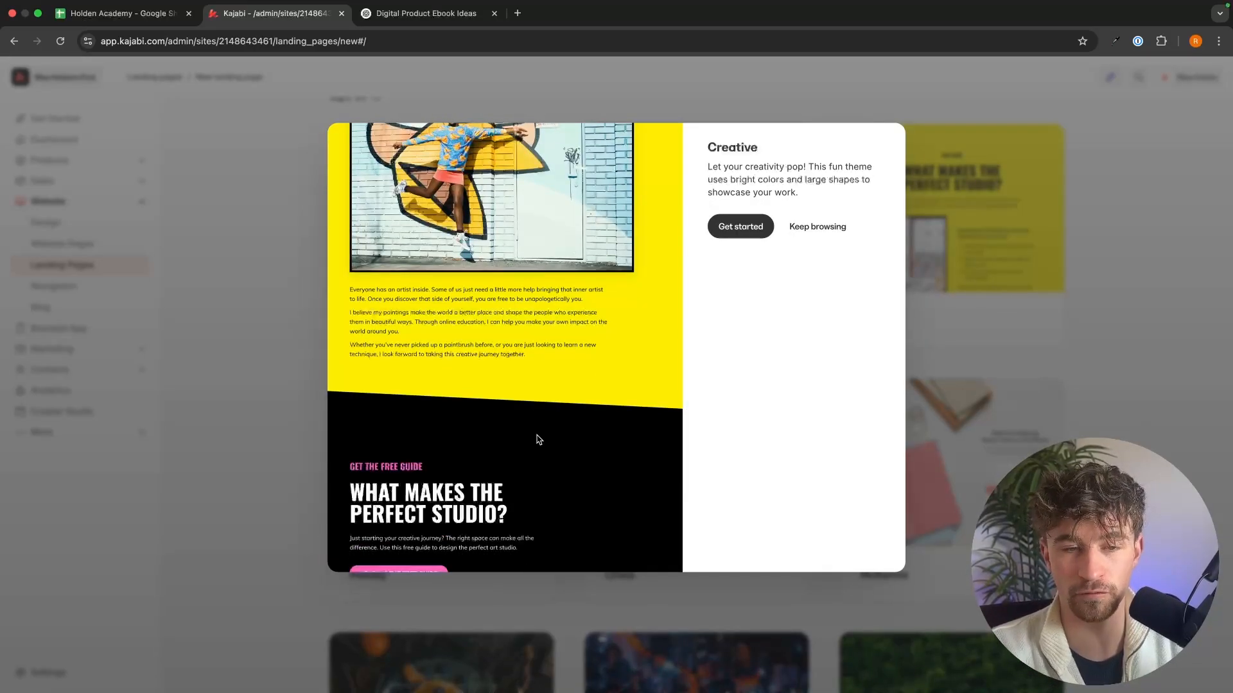
scroll(539, 439, down, 2)
scroll(539, 439, up, 13)
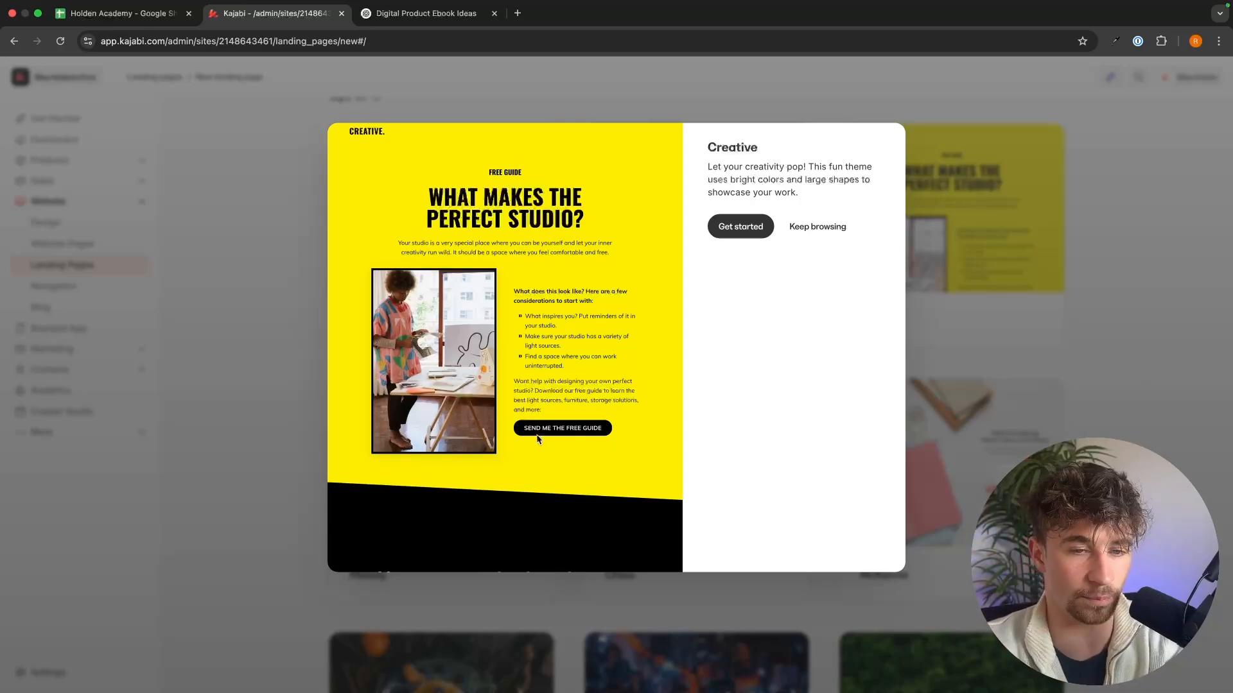
Step: Create a landing page from the Creative template with the title "Opt in page"
click(744, 231)
click(744, 244)
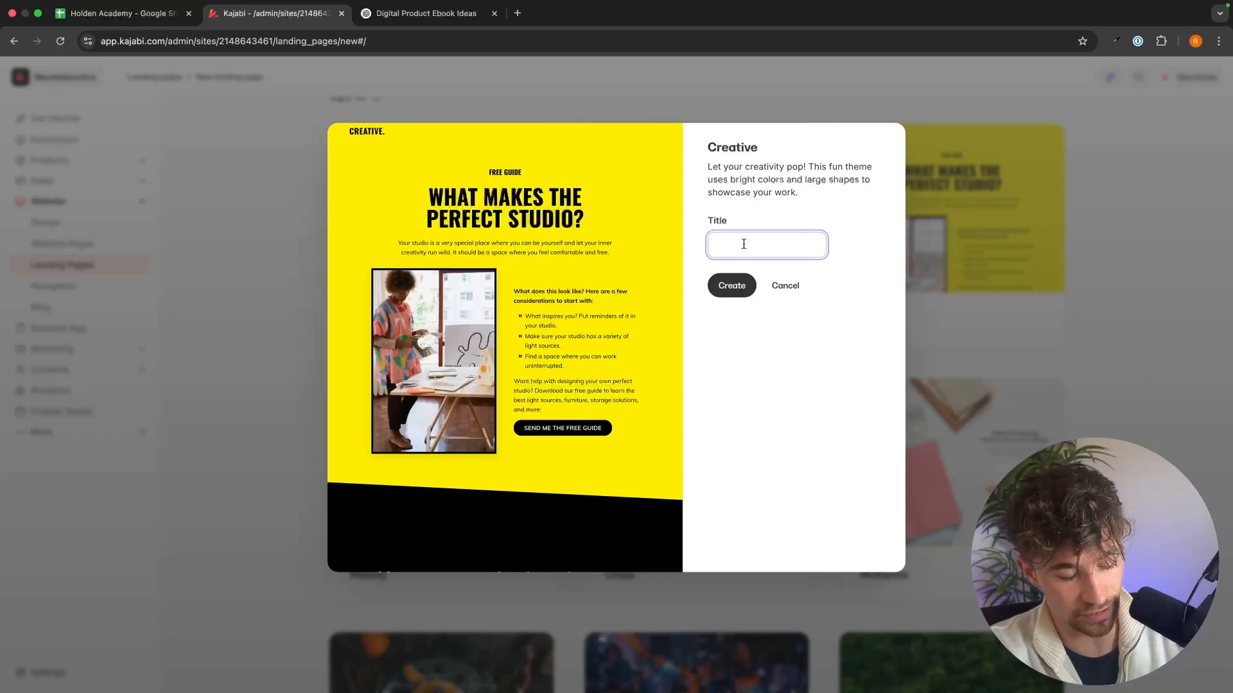
text(Opt )
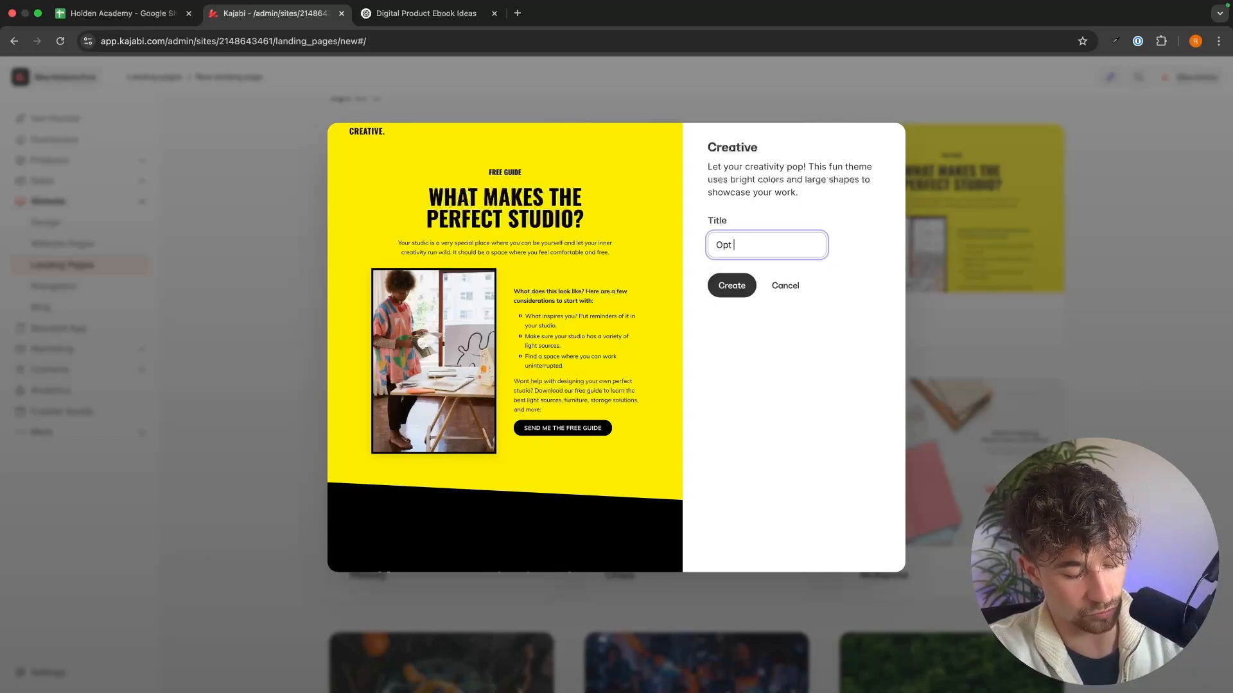
text(in page)
key(Return)
Step: Delete the first Triangle section, the Testimonial section and the following Triangle section from the page
scroll(1033, 275, down, 5)
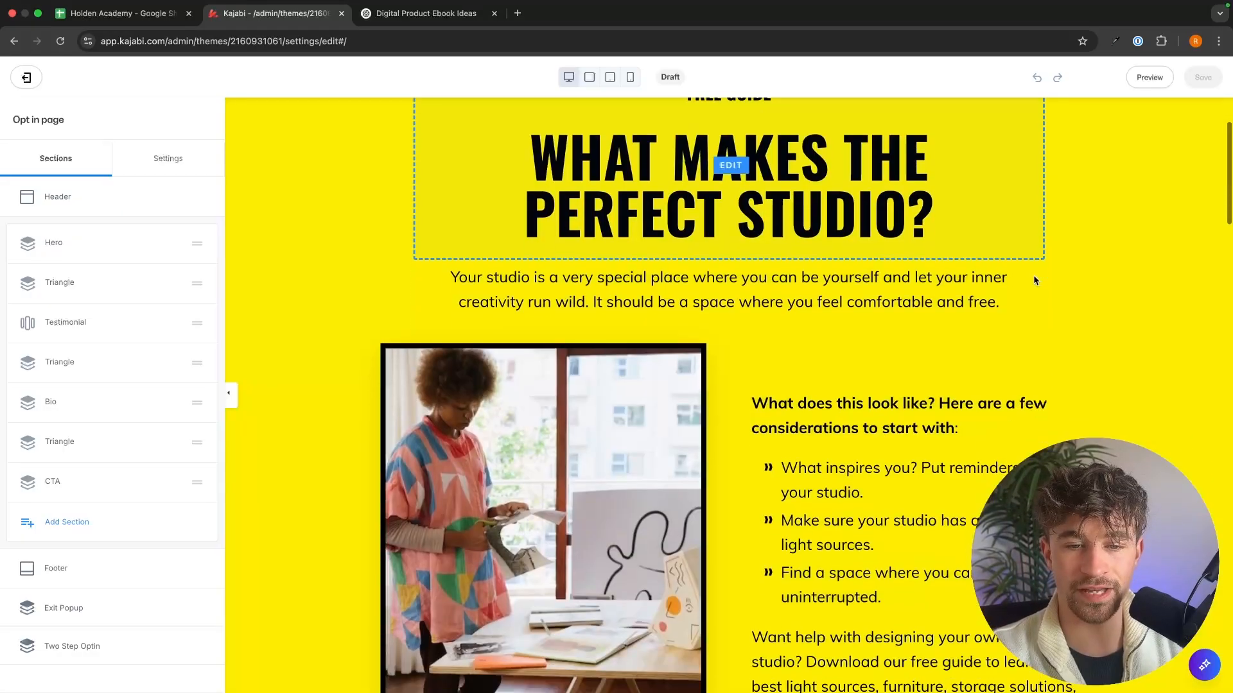
scroll(1033, 275, down, 3)
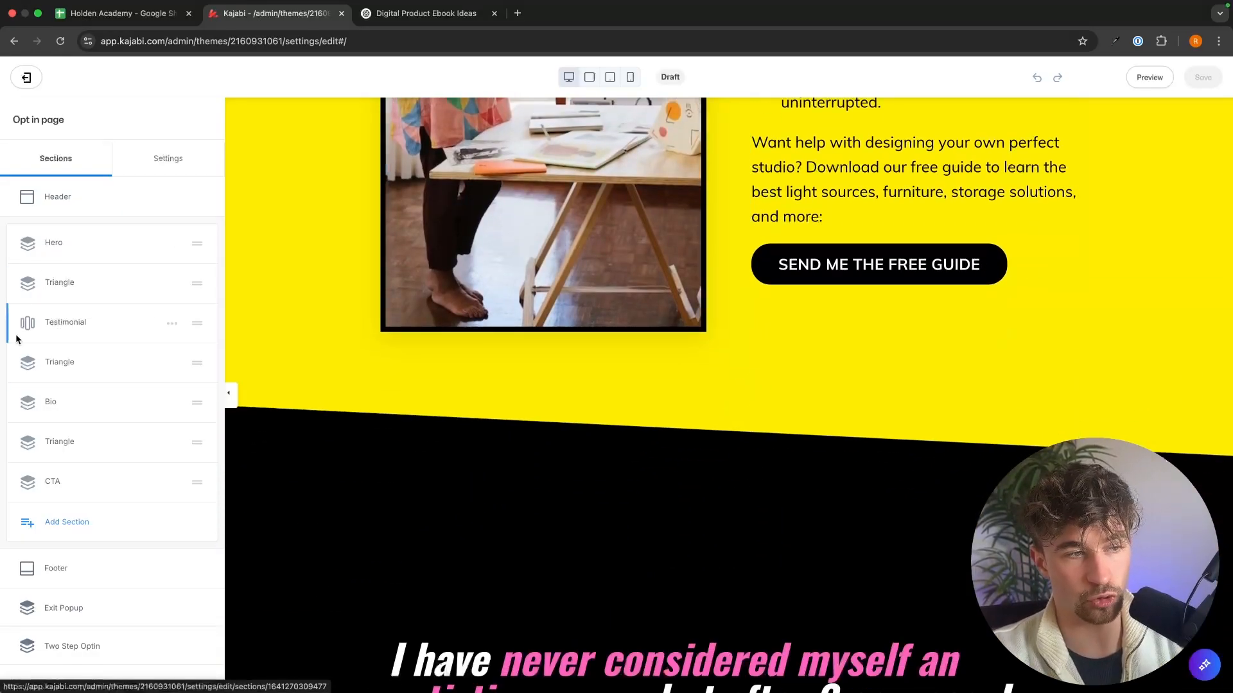
click(171, 284)
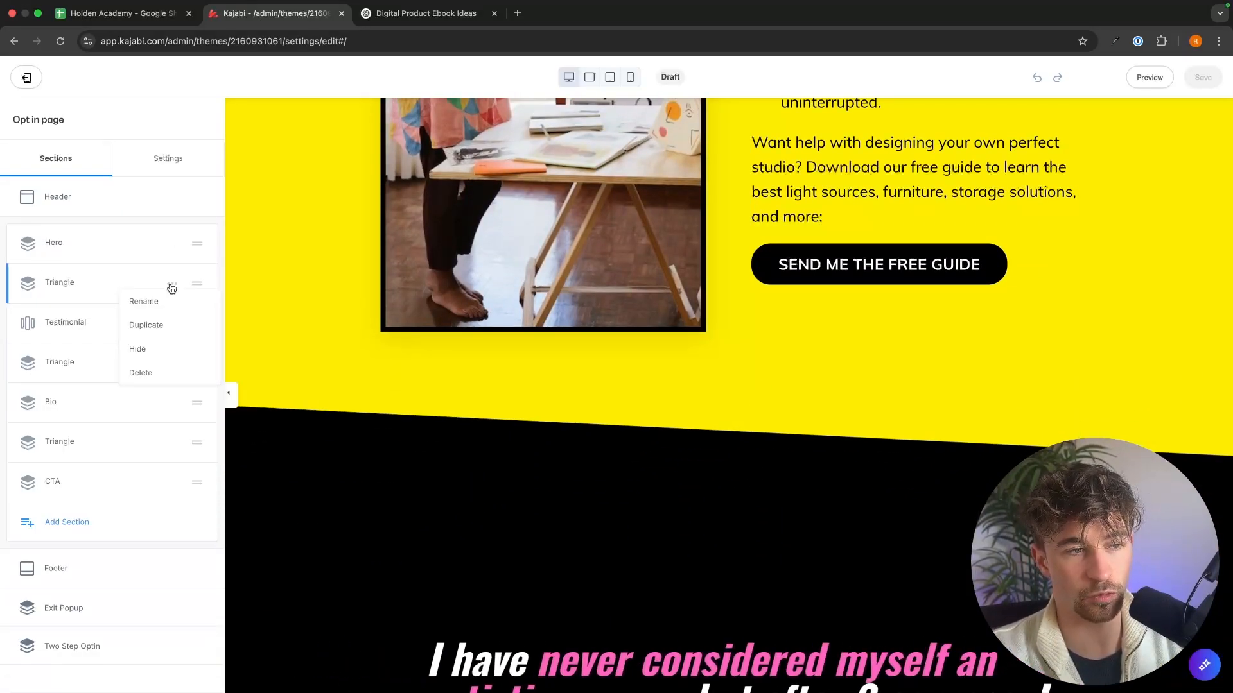
click(162, 367)
click(172, 284)
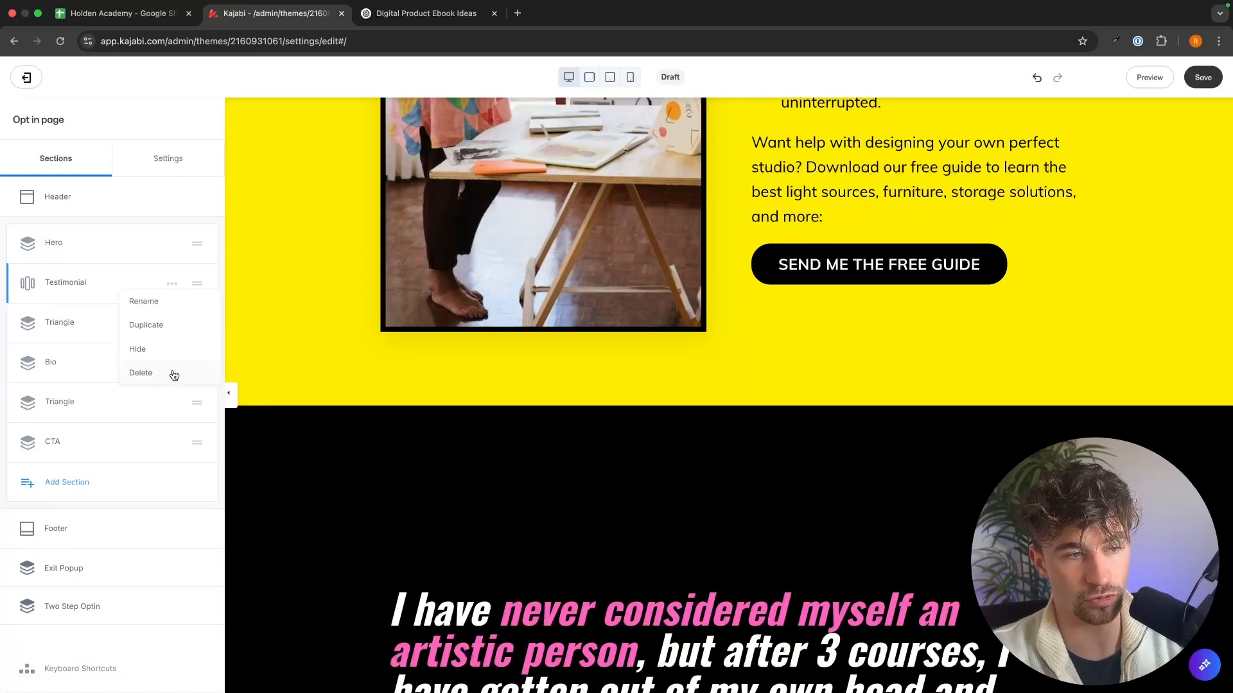
click(171, 371)
click(172, 284)
click(165, 371)
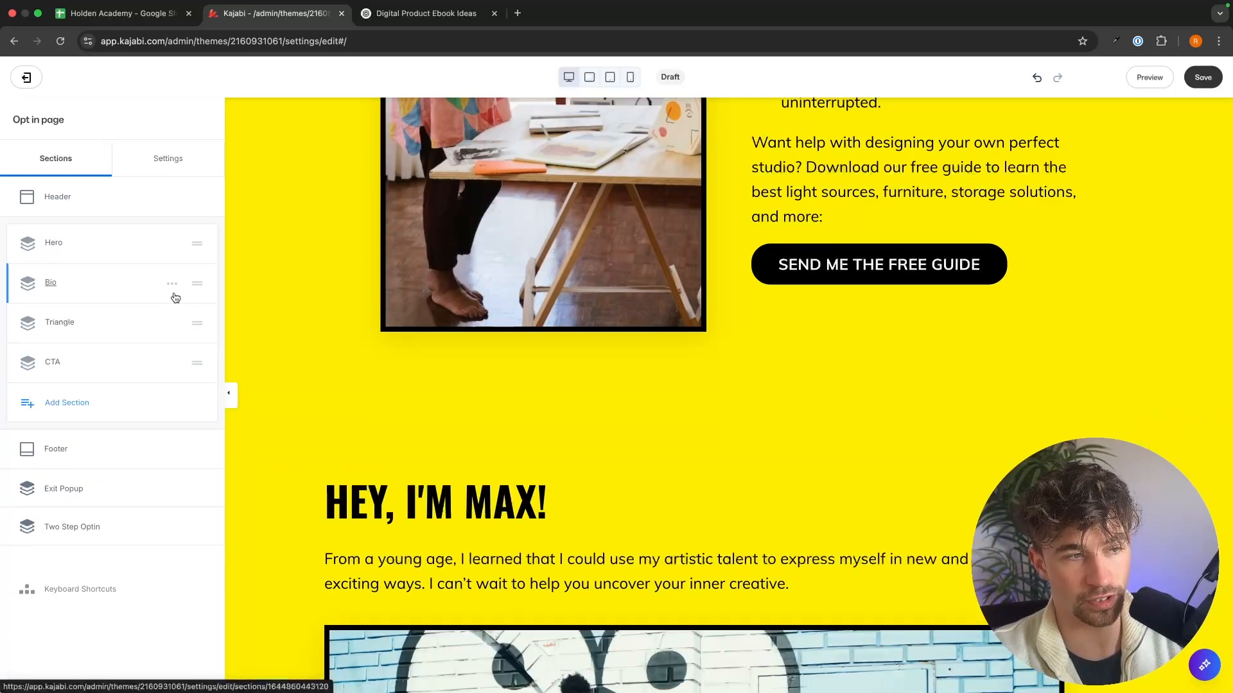
Step: Delete the Bio, remaining Triangle and CTA sections so that only the Hero section is left between header and footer
click(172, 284)
click(167, 367)
click(173, 286)
click(172, 369)
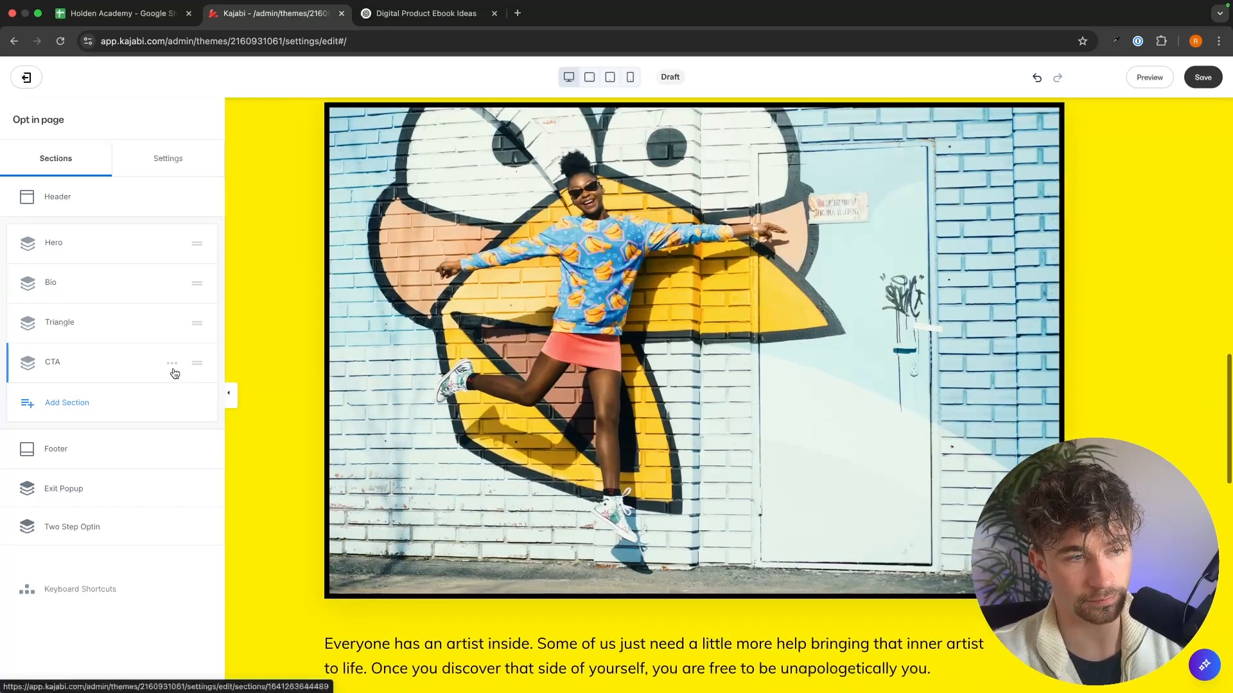
click(175, 284)
click(172, 283)
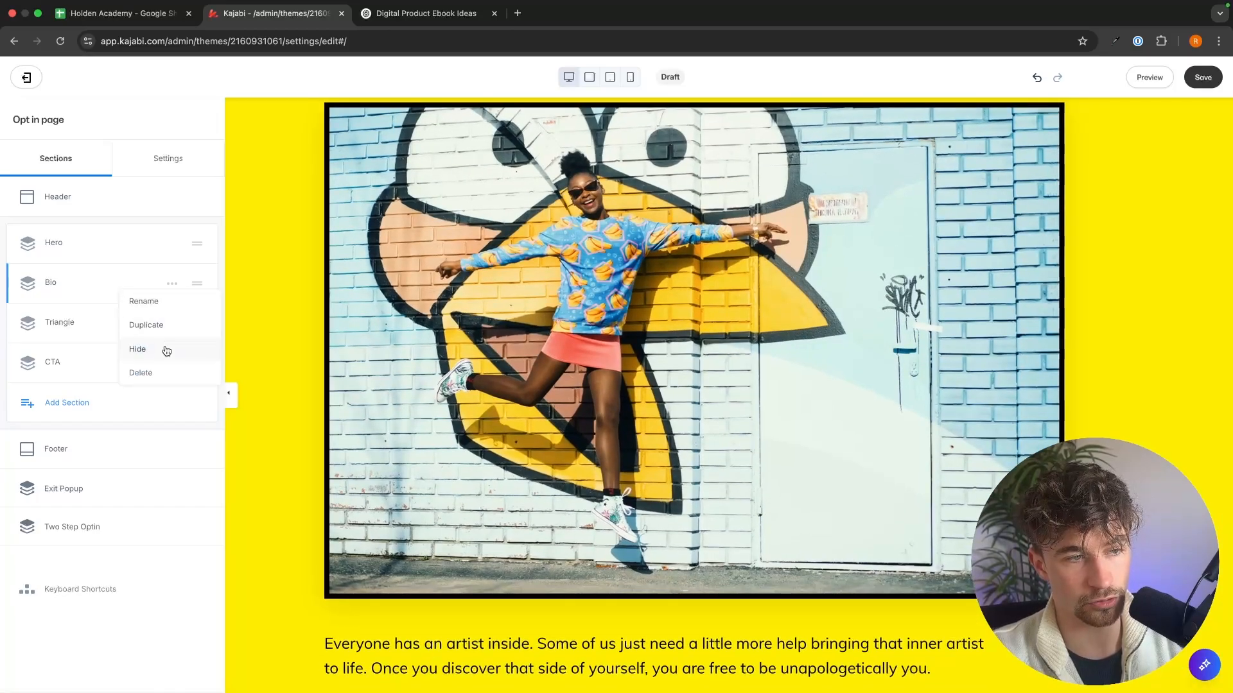
click(154, 371)
click(171, 286)
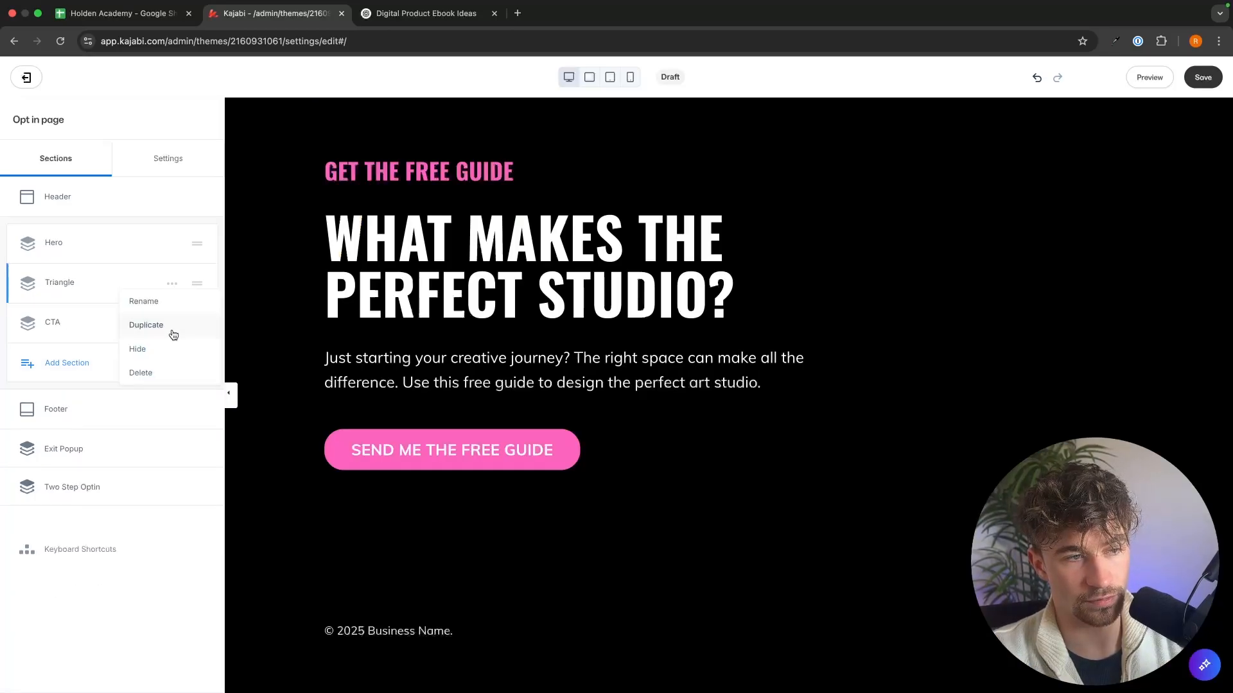
click(165, 370)
click(172, 284)
click(152, 372)
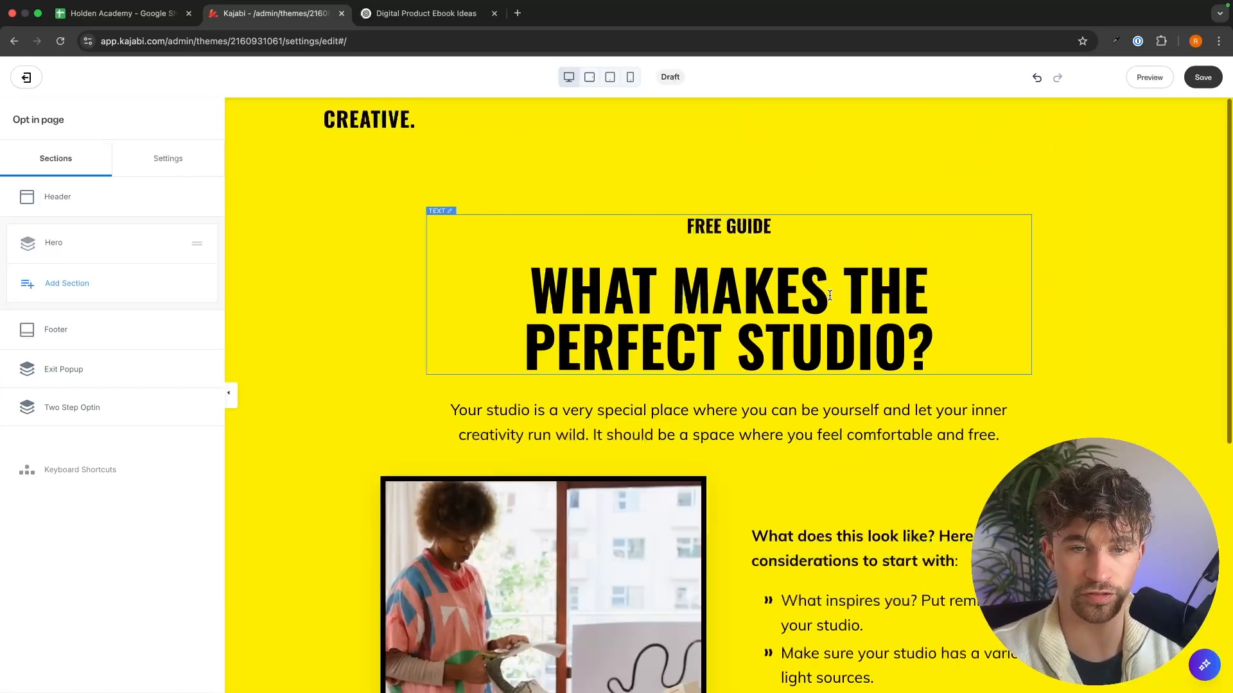
Step: Review the Hero section's headline, intro paragraph, image and bullet list to see which content needs replacing
click(768, 280)
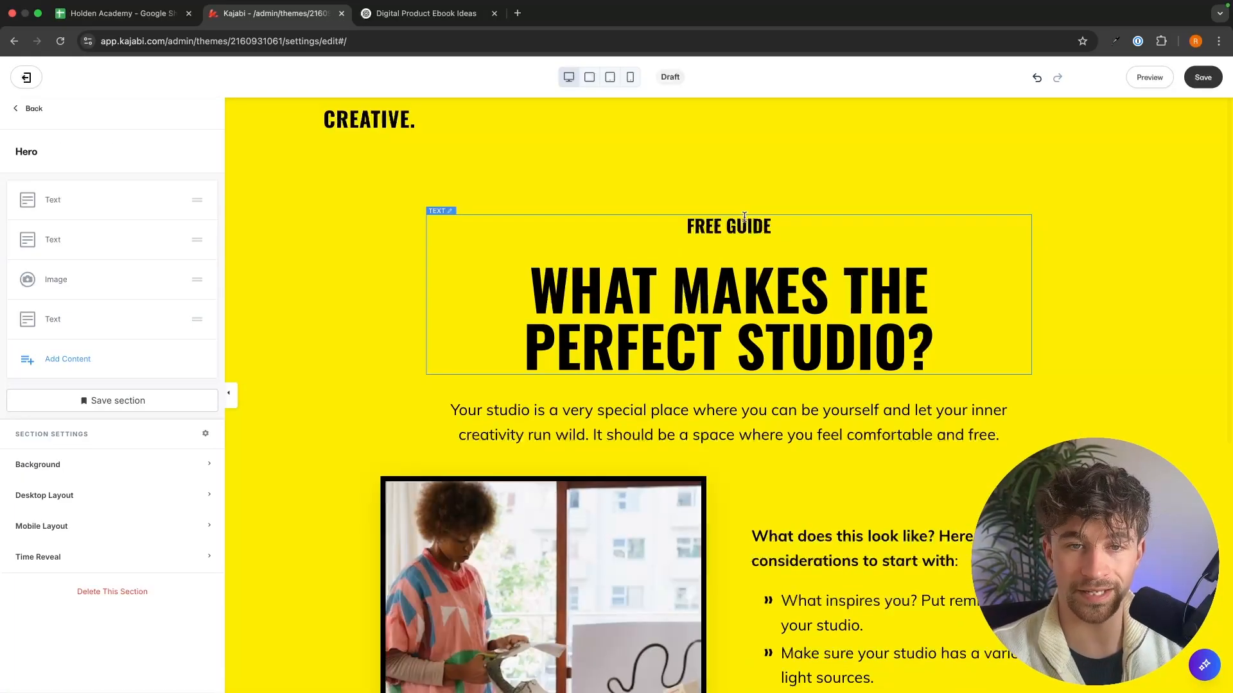
drag(922, 326, 677, 324)
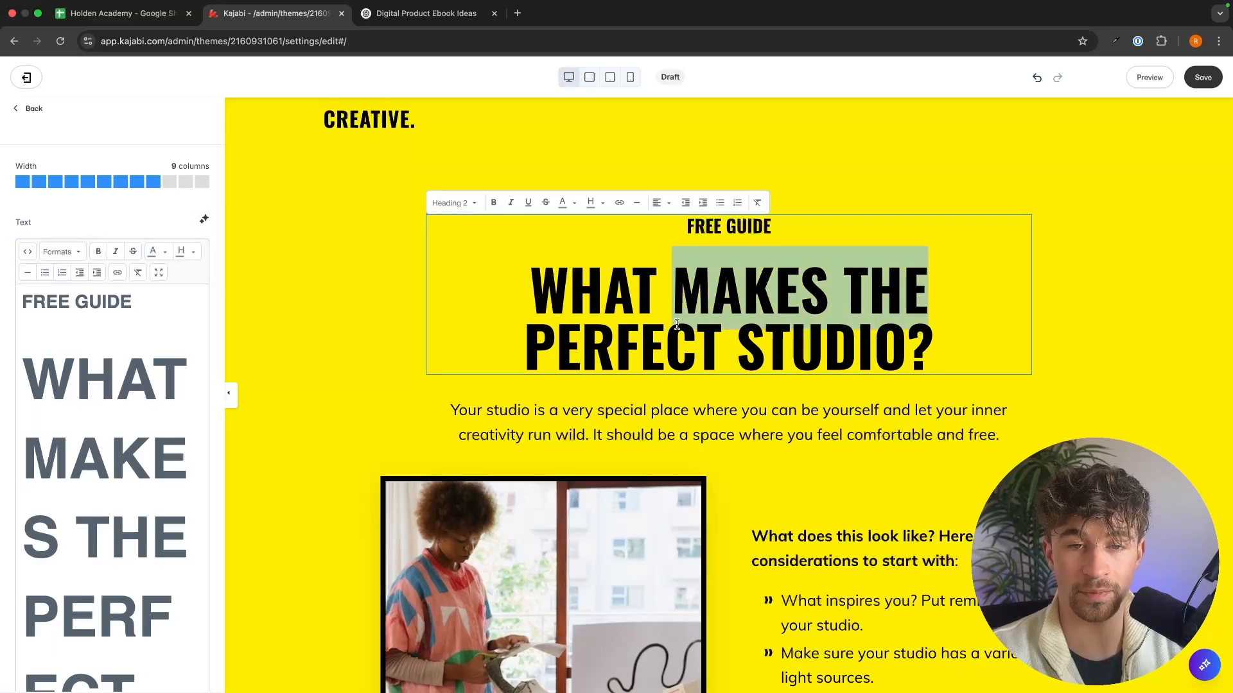
click(945, 338)
drag(941, 338, 568, 317)
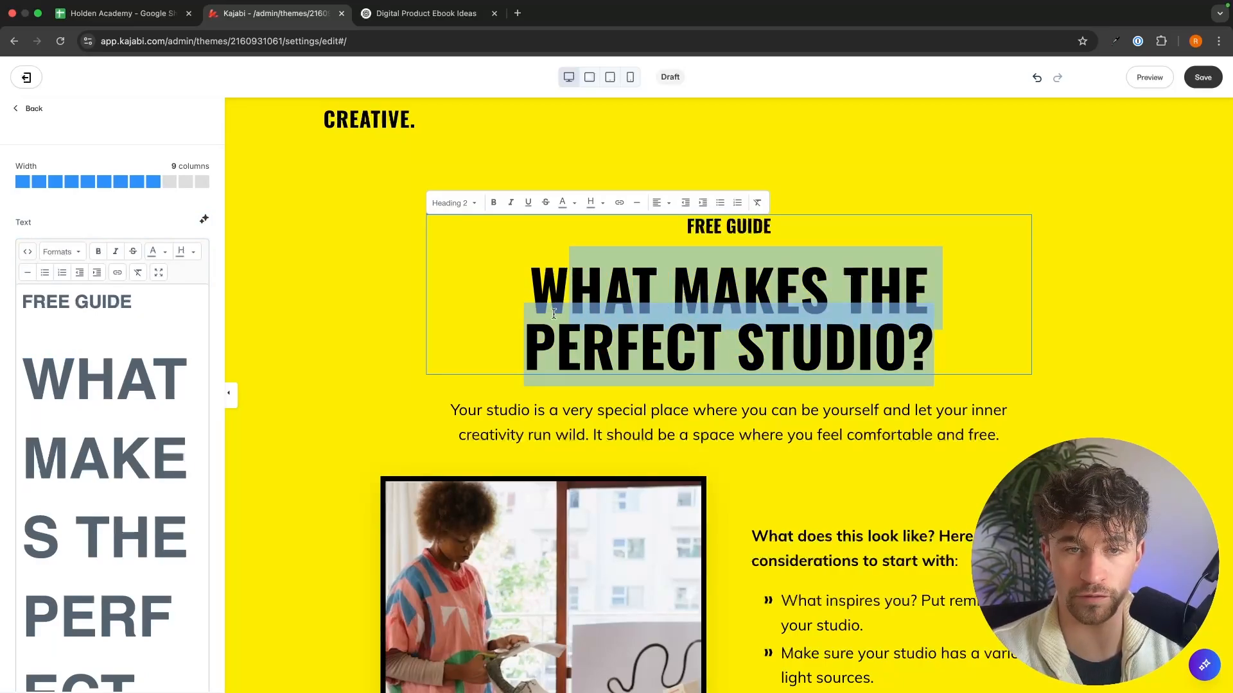
click(1064, 290)
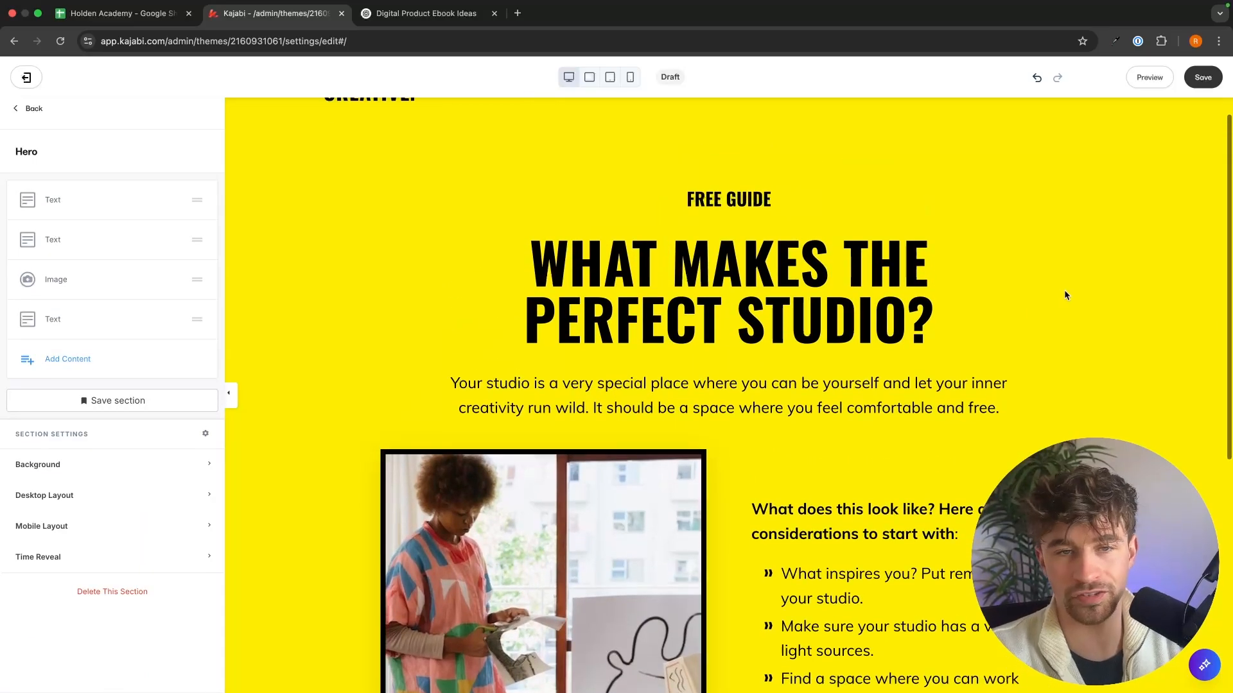
click(813, 297)
click(925, 310)
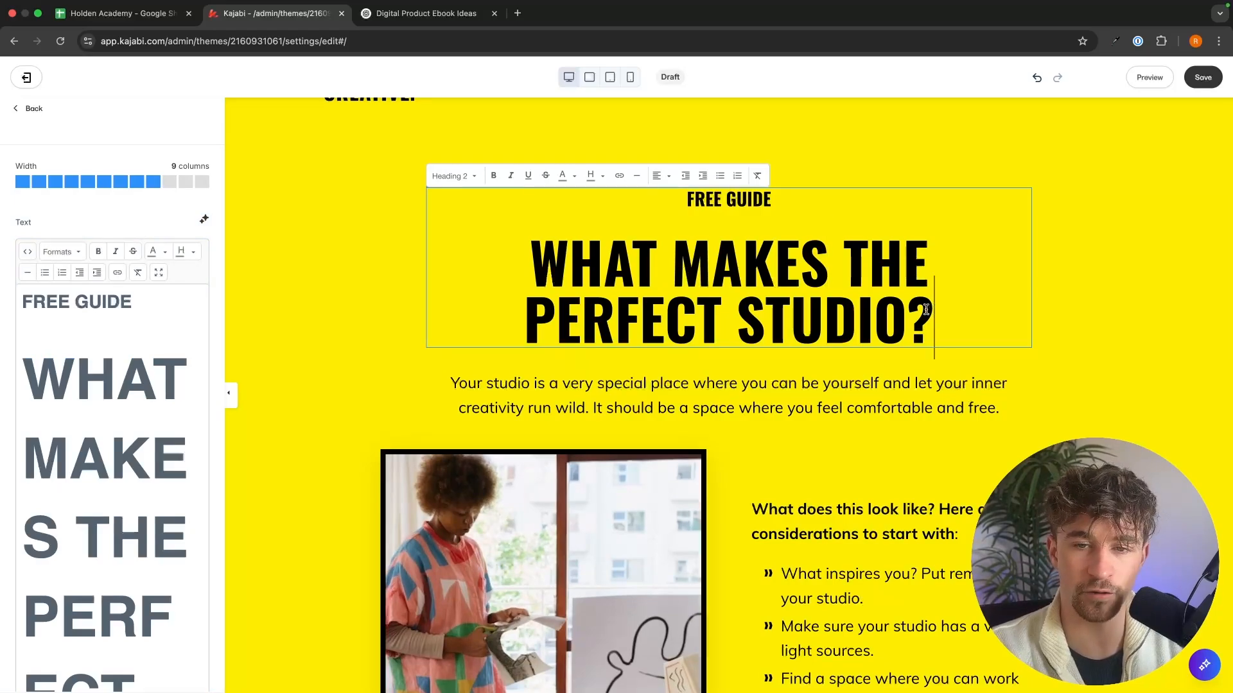
drag(926, 310, 530, 299)
click(1069, 224)
scroll(1069, 225, down, 3)
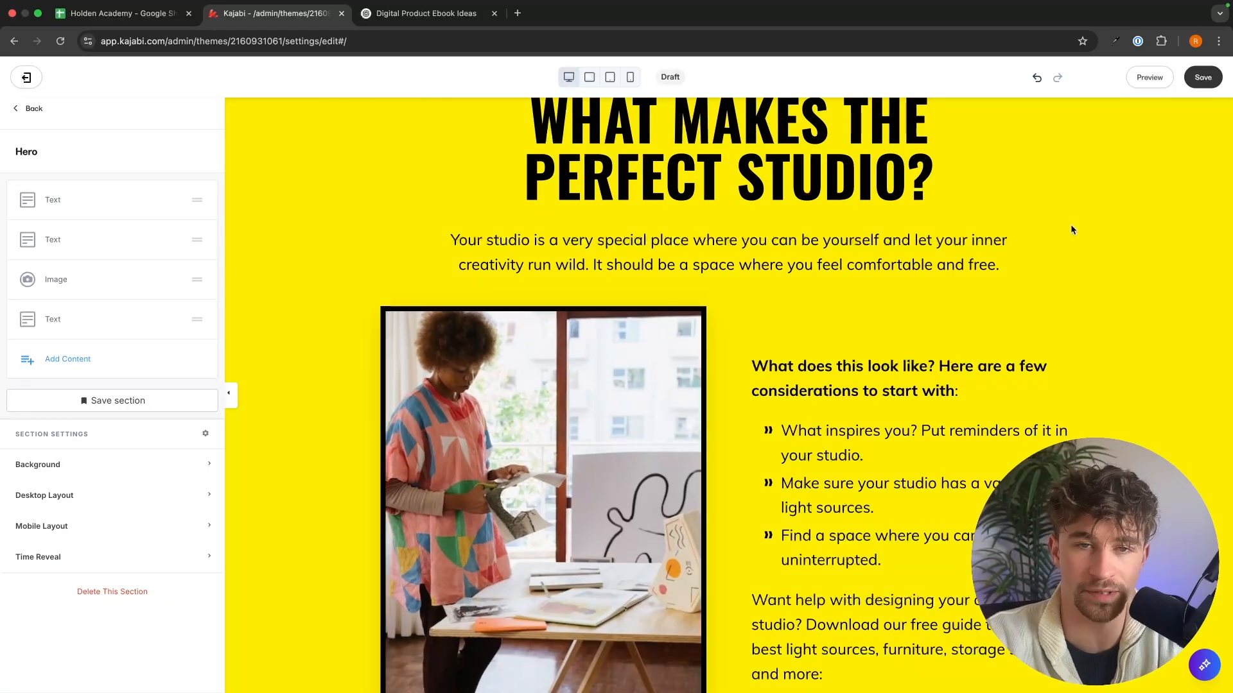
scroll(1071, 230, up, 3)
scroll(1071, 230, down, 3)
scroll(787, 195, up, 2)
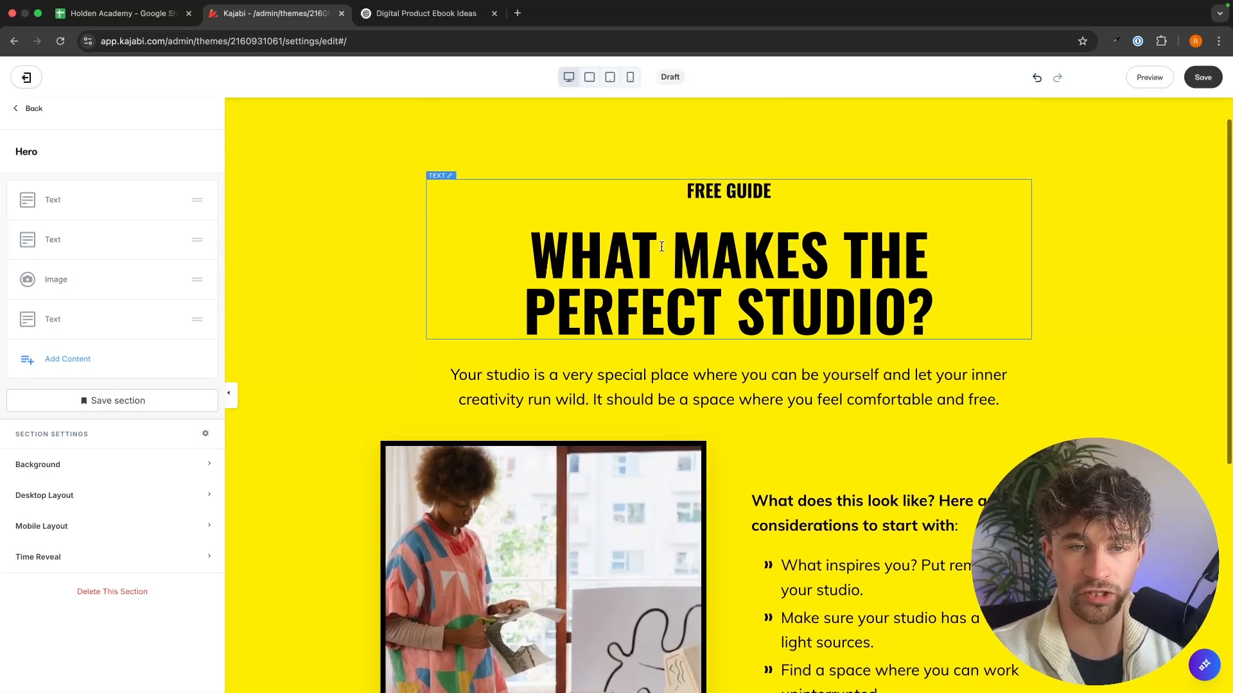
Step: Replace the main Hero headline with "Steal My Step-by-Step Strategy for Launching Profitable Digital Products"
click(662, 246)
drag(531, 232, 1000, 326)
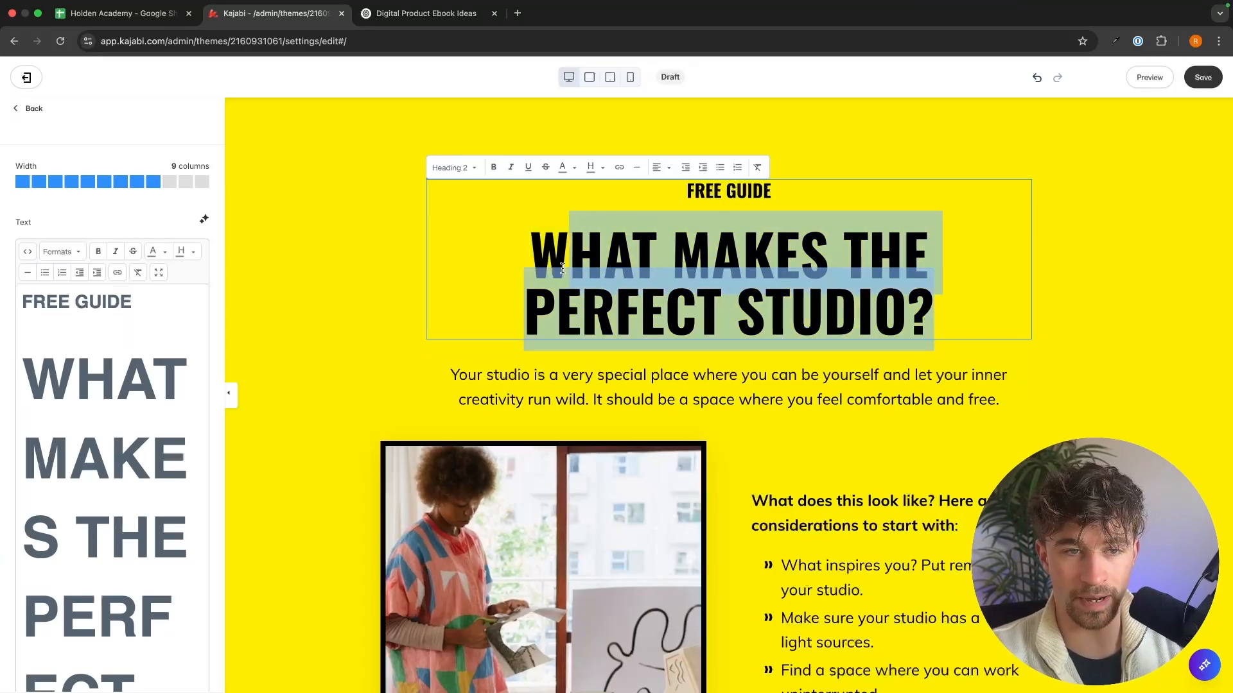
text(Steal My Step-by-Step Strategy for Launching Profitable Digital Products)
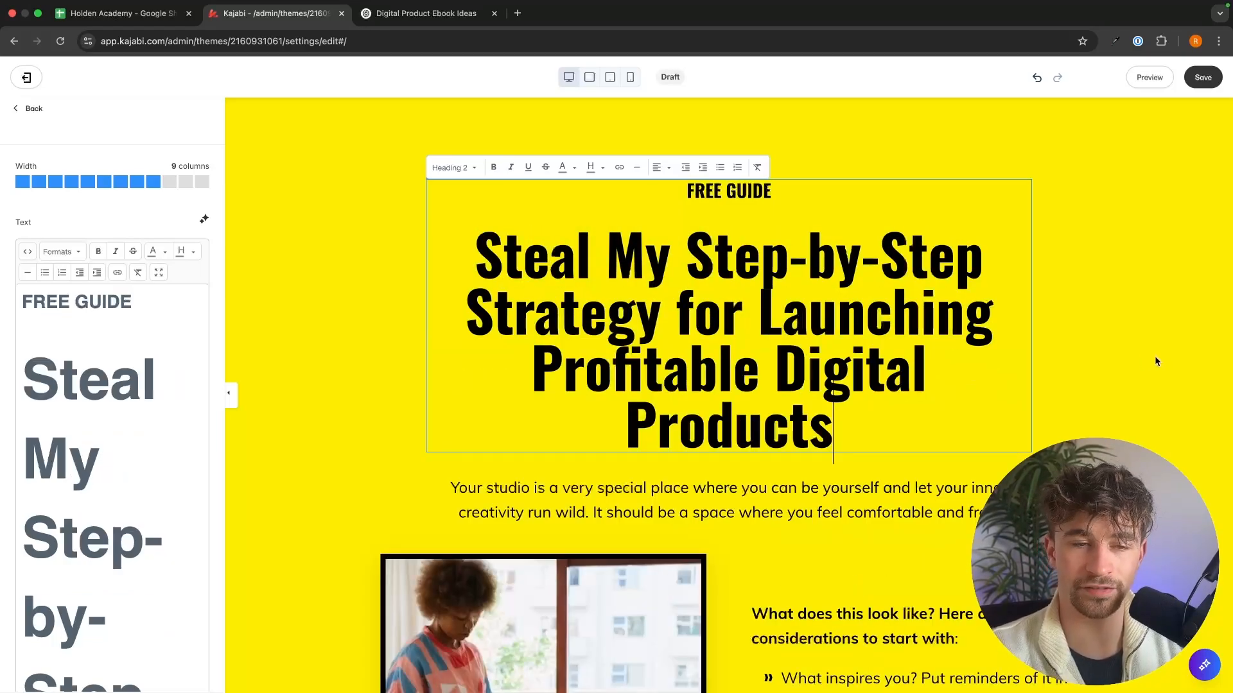
click(1099, 346)
scroll(1099, 346, down, 3)
scroll(1099, 346, up, 2)
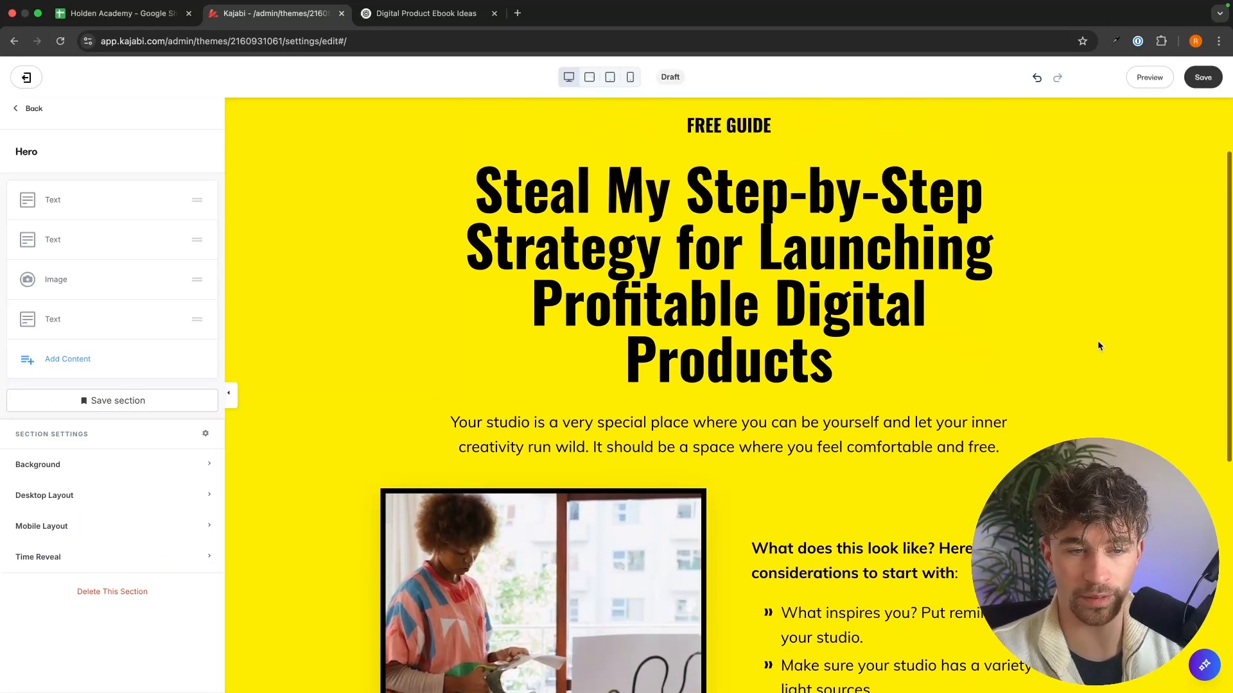
Step: Replace the intro with "No tech overwhelm. No big audience needed..." and the body text with copy starting "Here are a few things to consider"
scroll(1099, 346, down, 3)
click(826, 333)
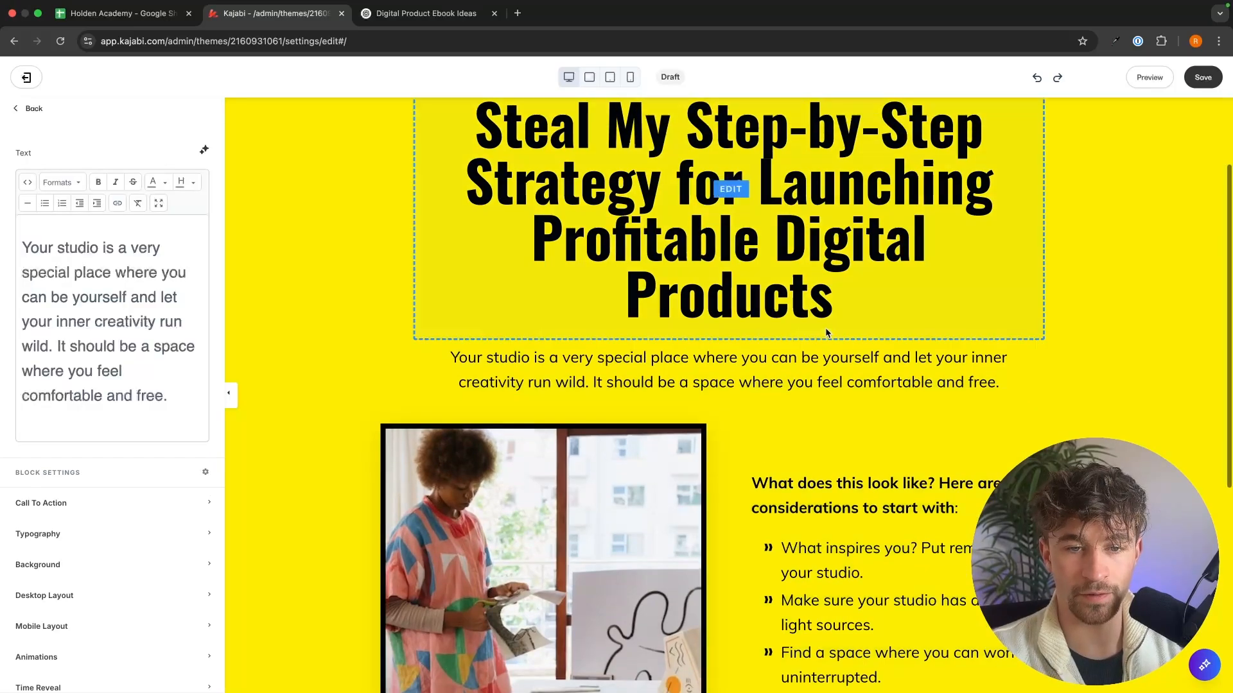
triple_click(804, 355)
text(No tech overwhelm. No big audience needed. Just a clear, simple roadmap to your first (or next) digital product.)
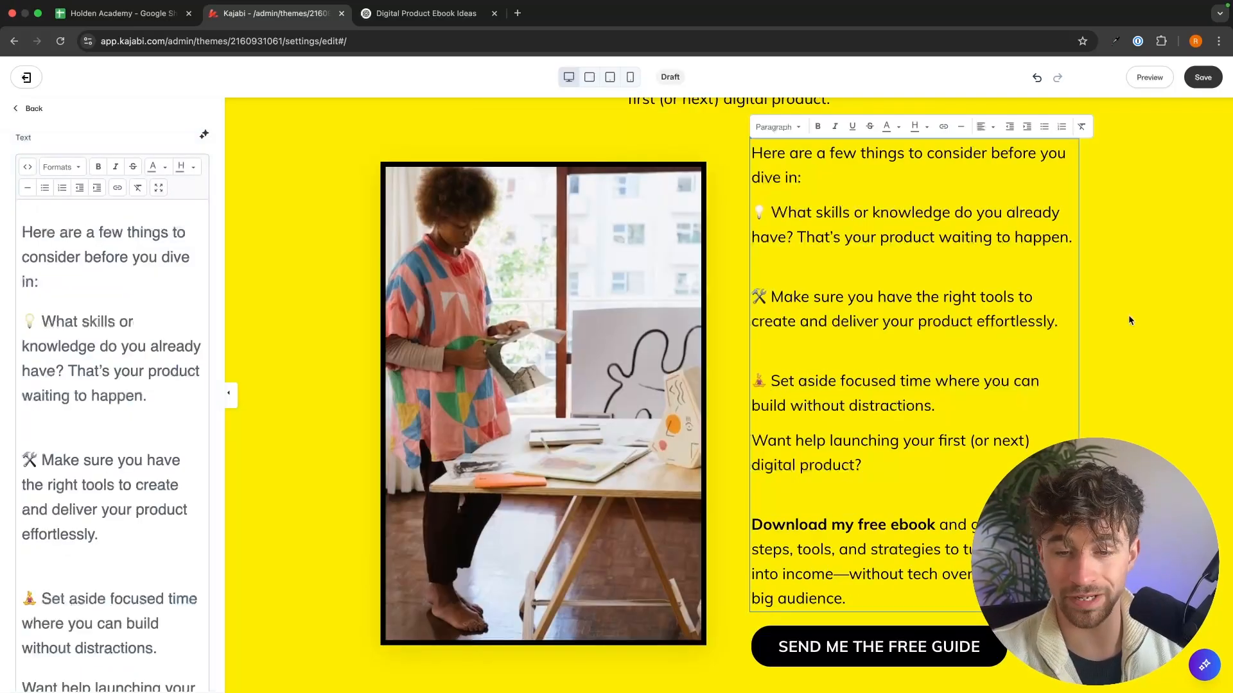
click(1130, 313)
scroll(1087, 341, down, 2)
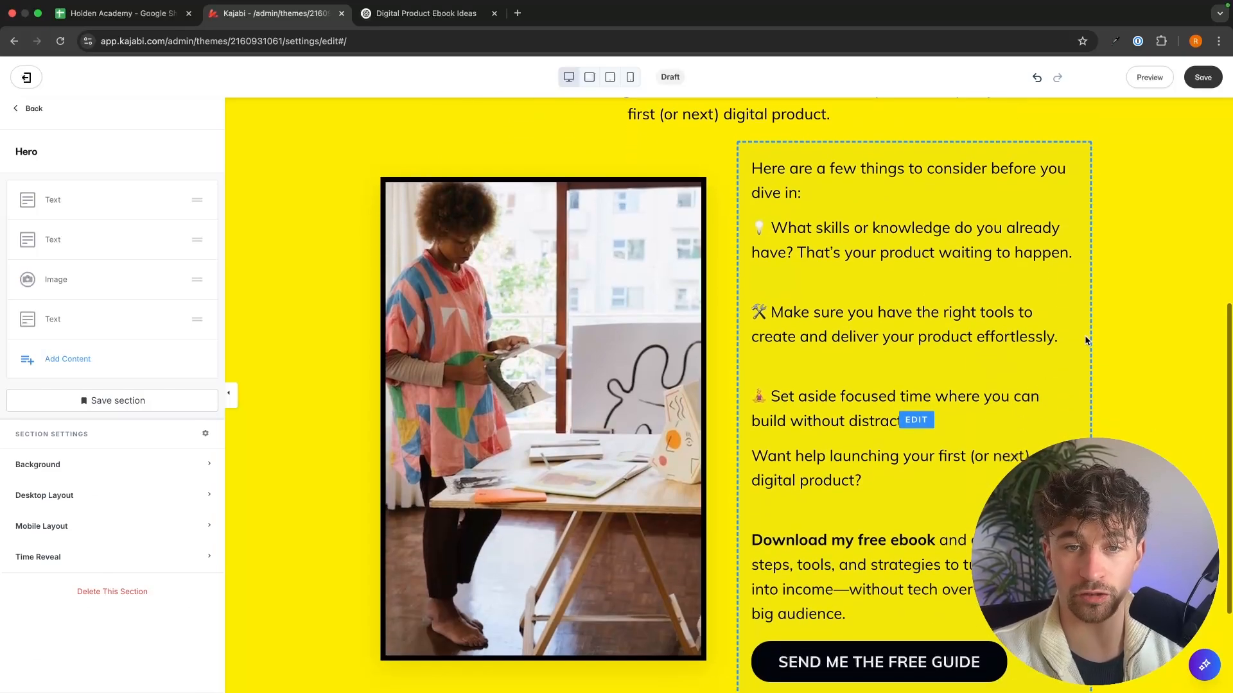
scroll(1087, 341, up, 4)
scroll(773, 278, down, 3)
scroll(772, 277, down, 2)
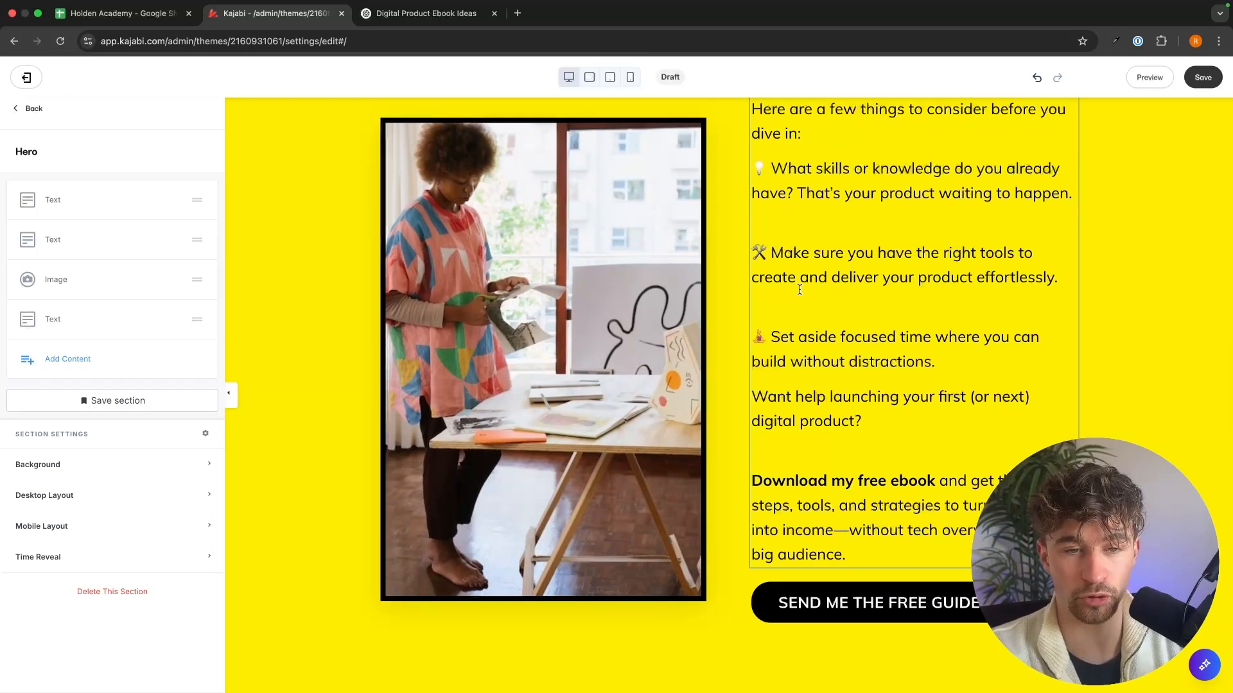
Step: Replace the Hero image with the ebook cover 1.png from the exported PNG folder in Downloads, saving it uncropped
click(469, 298)
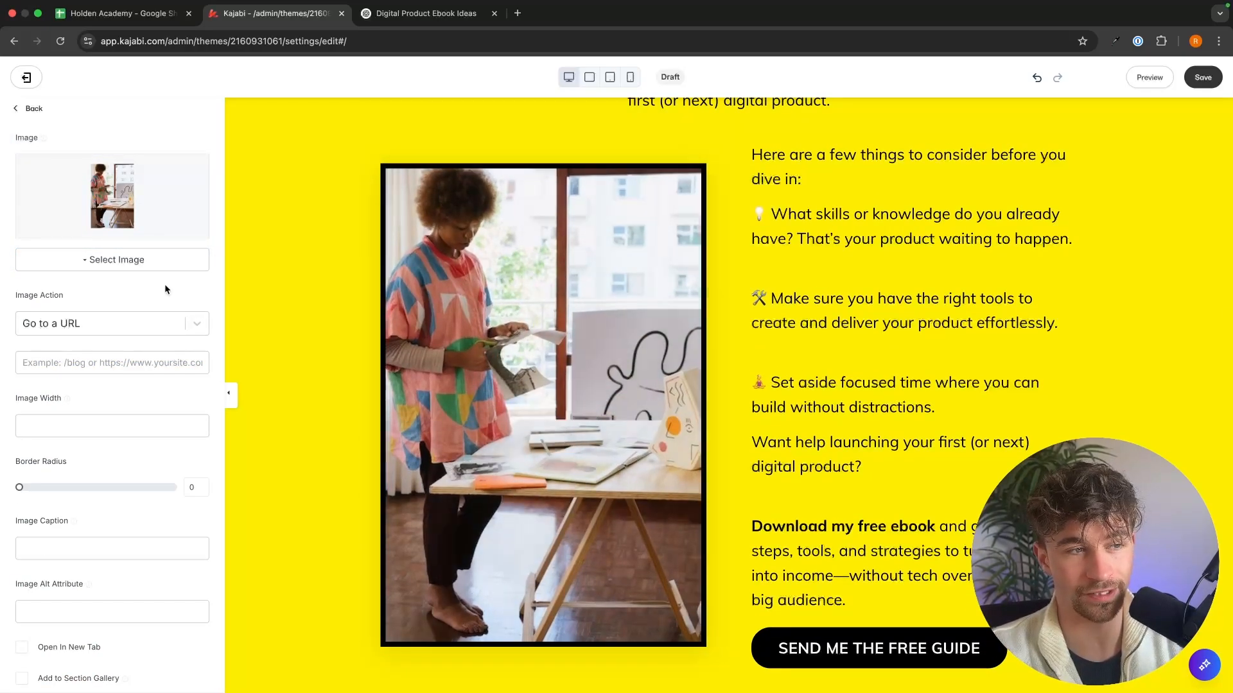
click(142, 261)
click(122, 285)
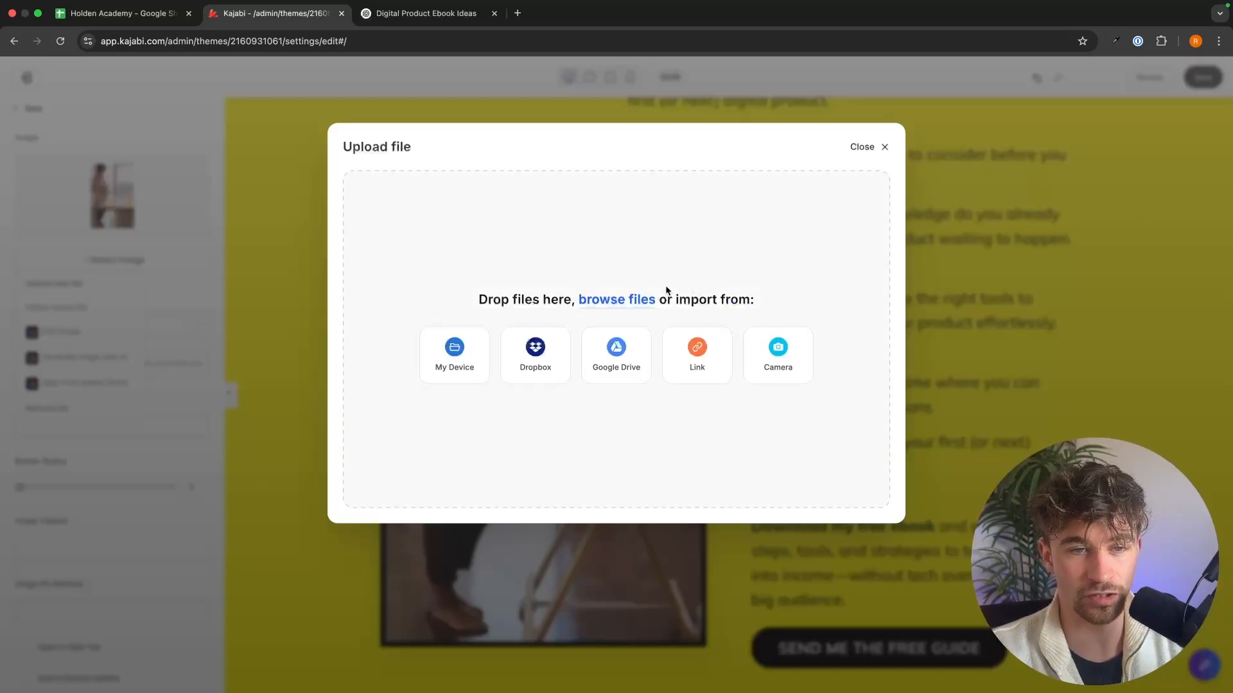
click(609, 304)
click(411, 333)
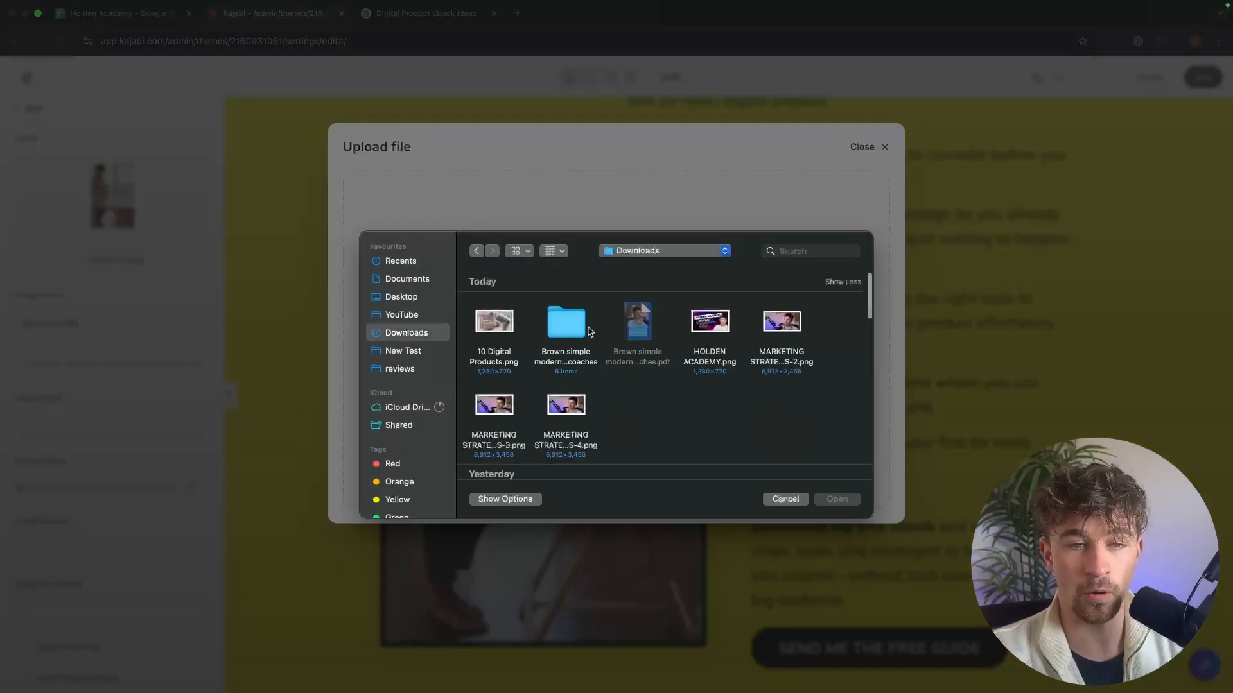
double_click(544, 329)
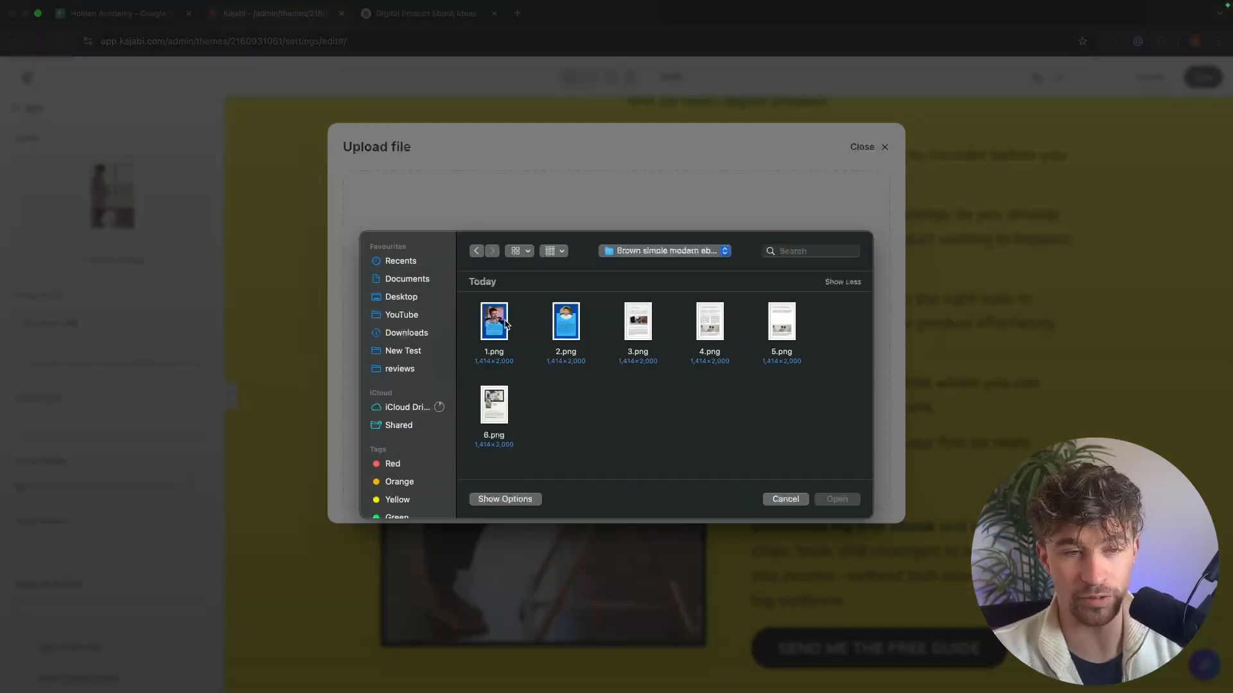
double_click(494, 321)
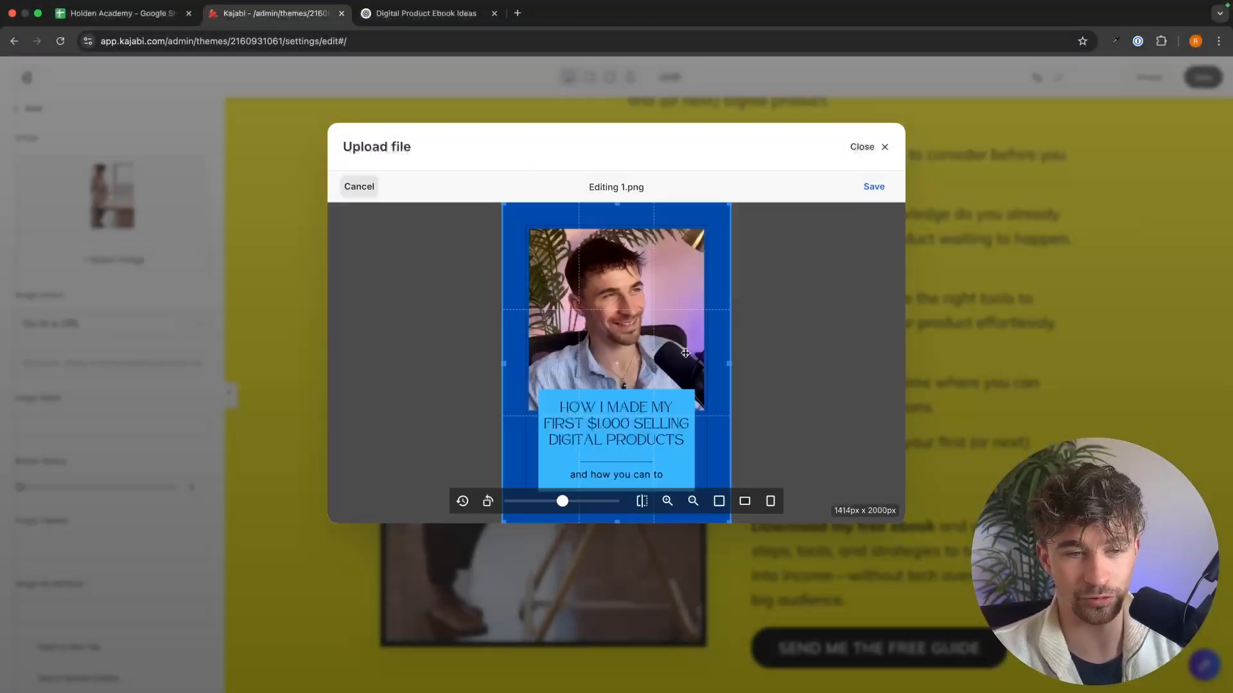
click(874, 187)
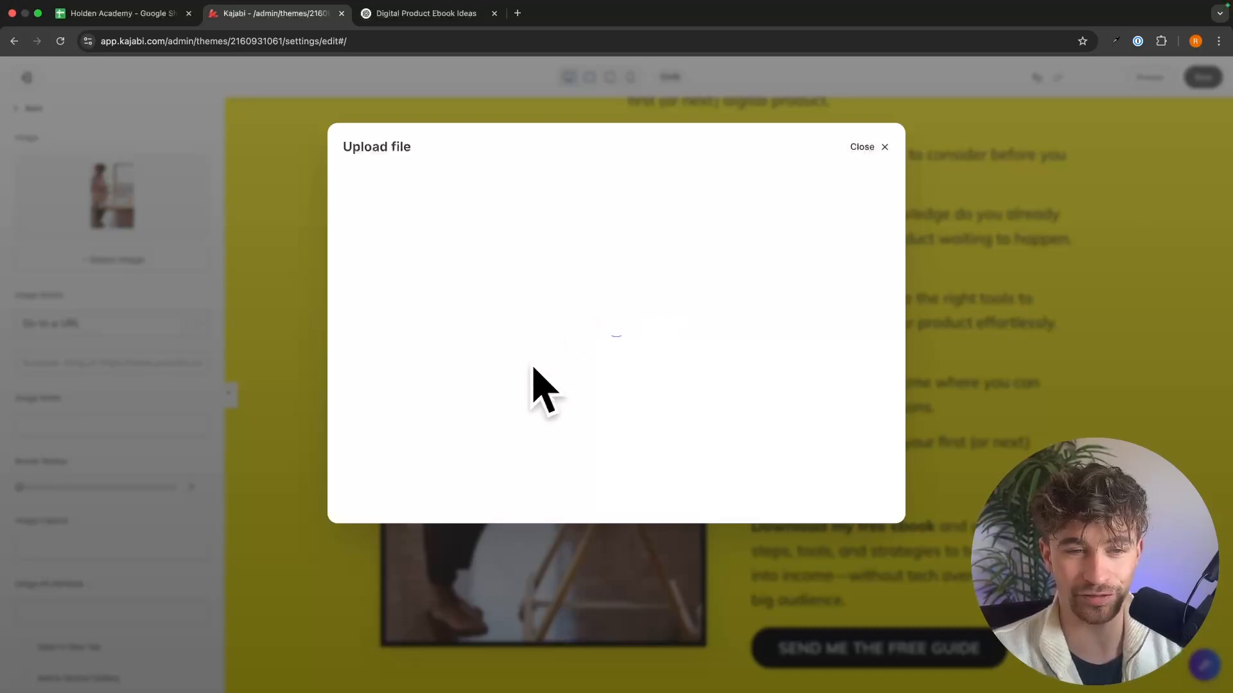
click(382, 503)
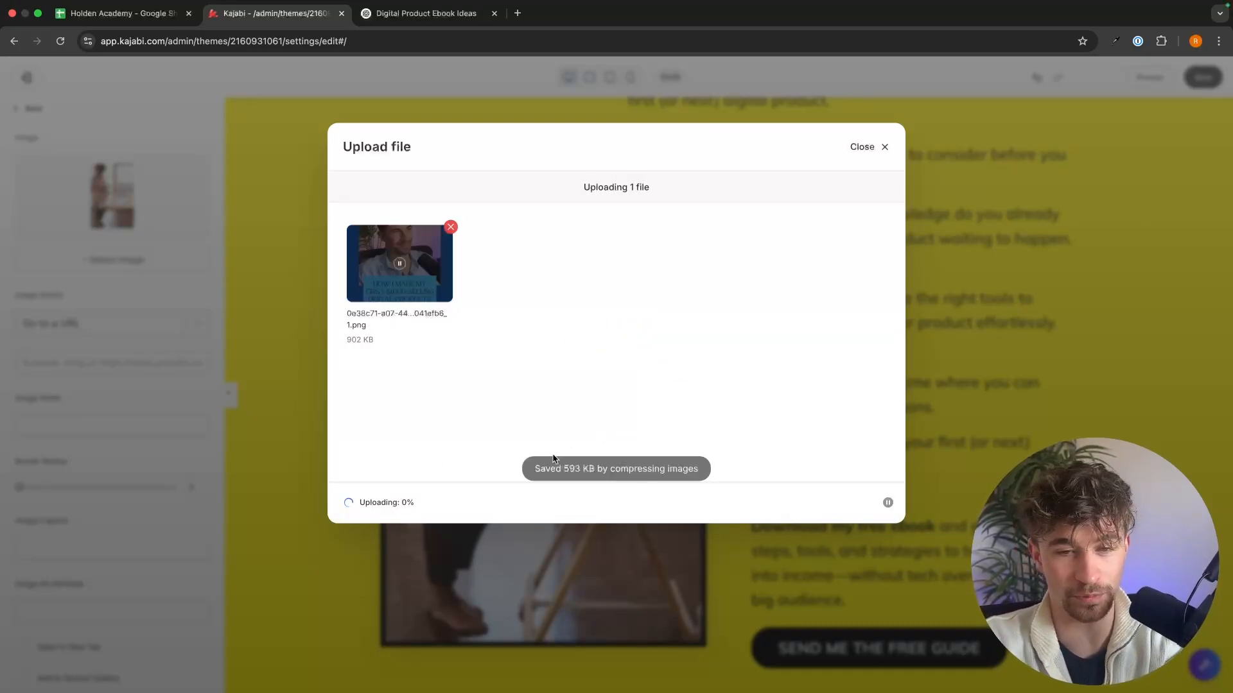
scroll(972, 311, down, 3)
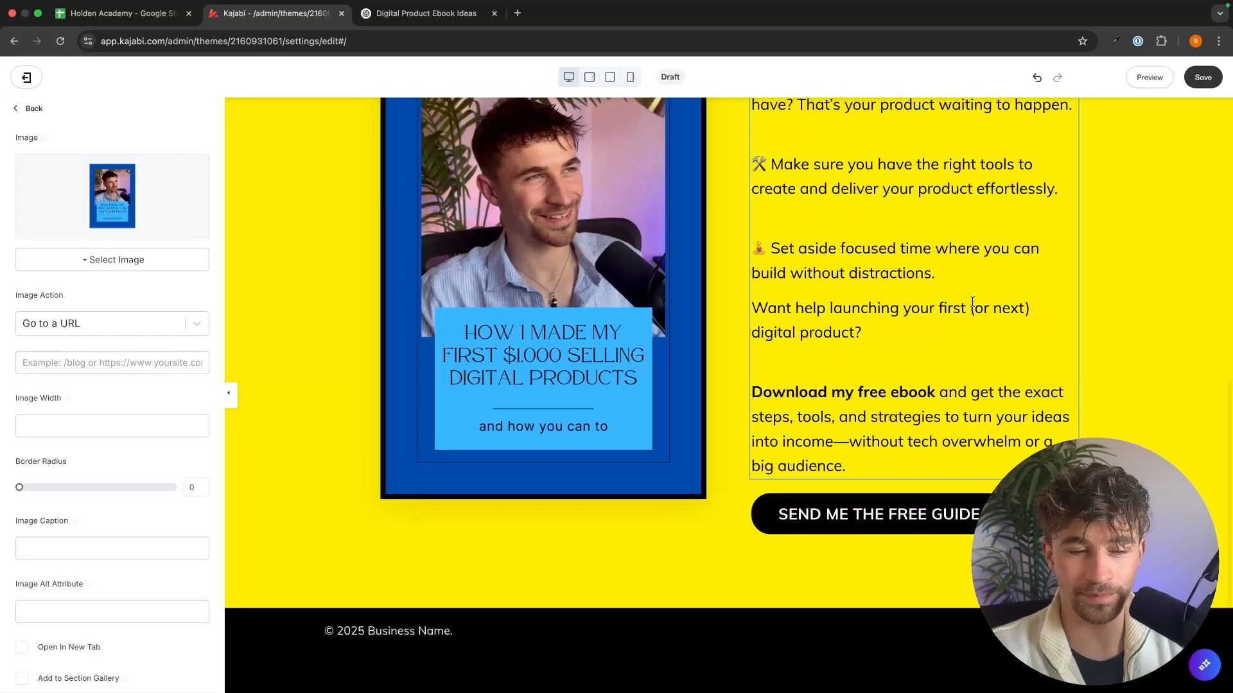
scroll(970, 315, up, 1)
scroll(1155, 360, up, 5)
click(1103, 352)
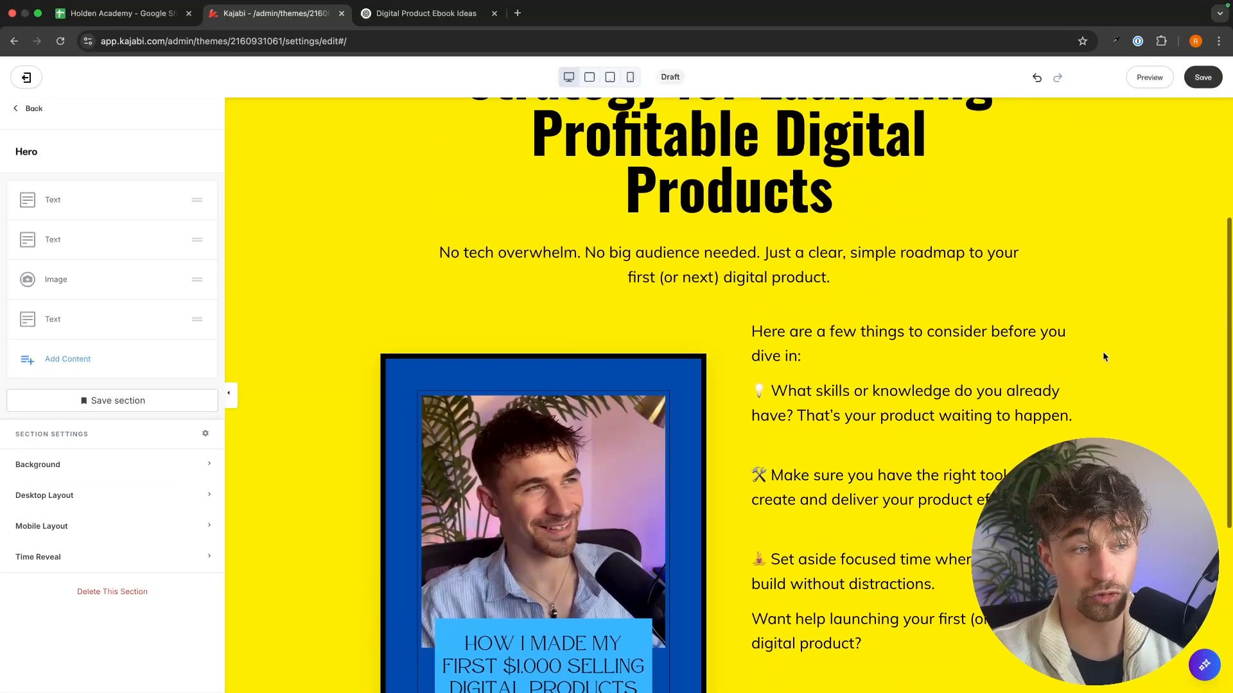
Step: Change the Hero section's background color from the preset swatches to blue (RGB 41, 128, 185)
click(81, 459)
scroll(81, 454, down, 7)
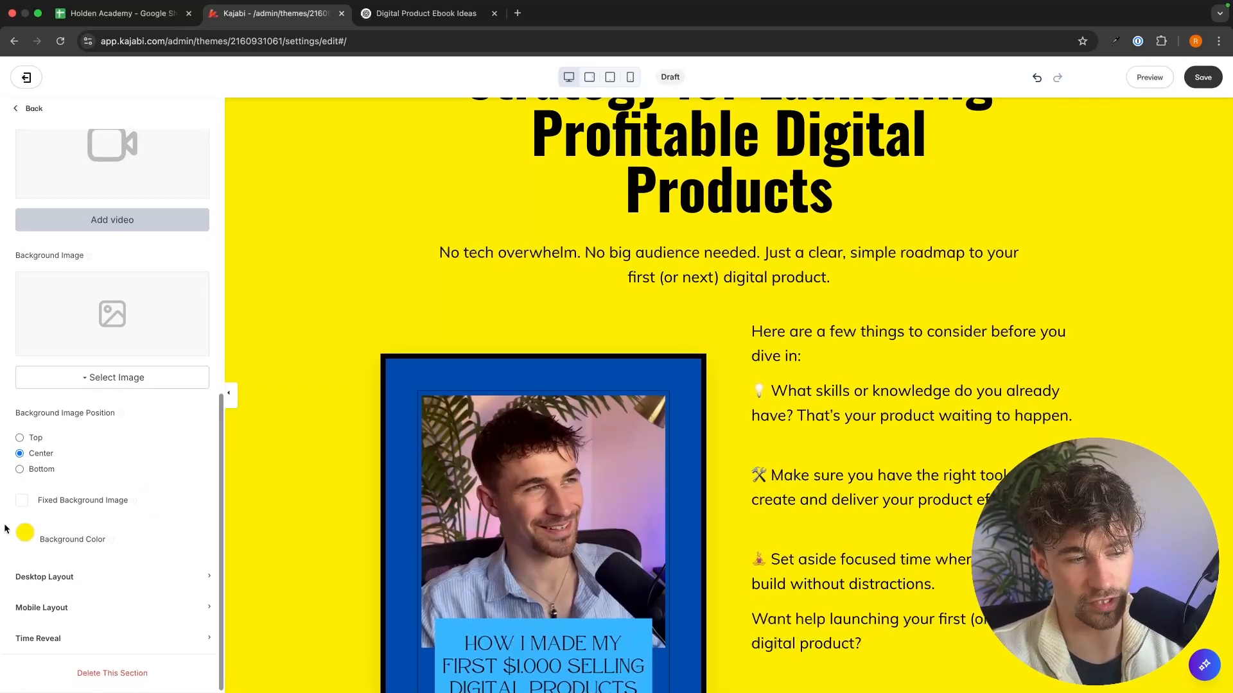
click(24, 533)
click(144, 456)
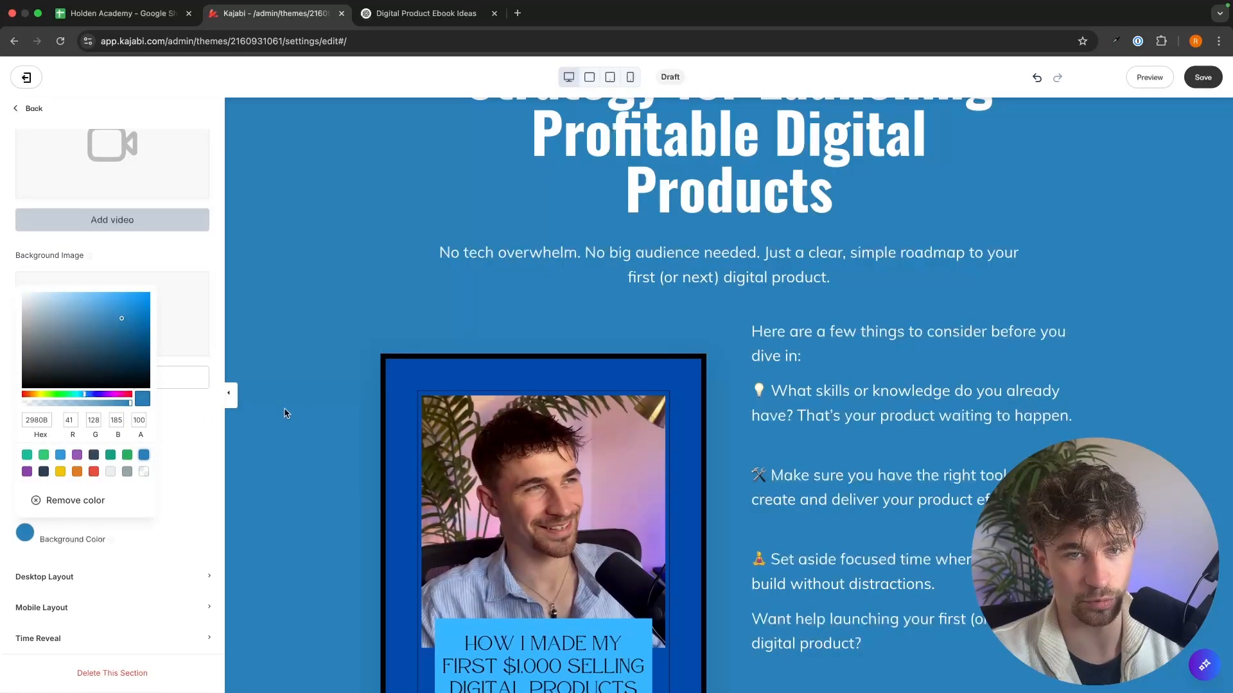
click(287, 413)
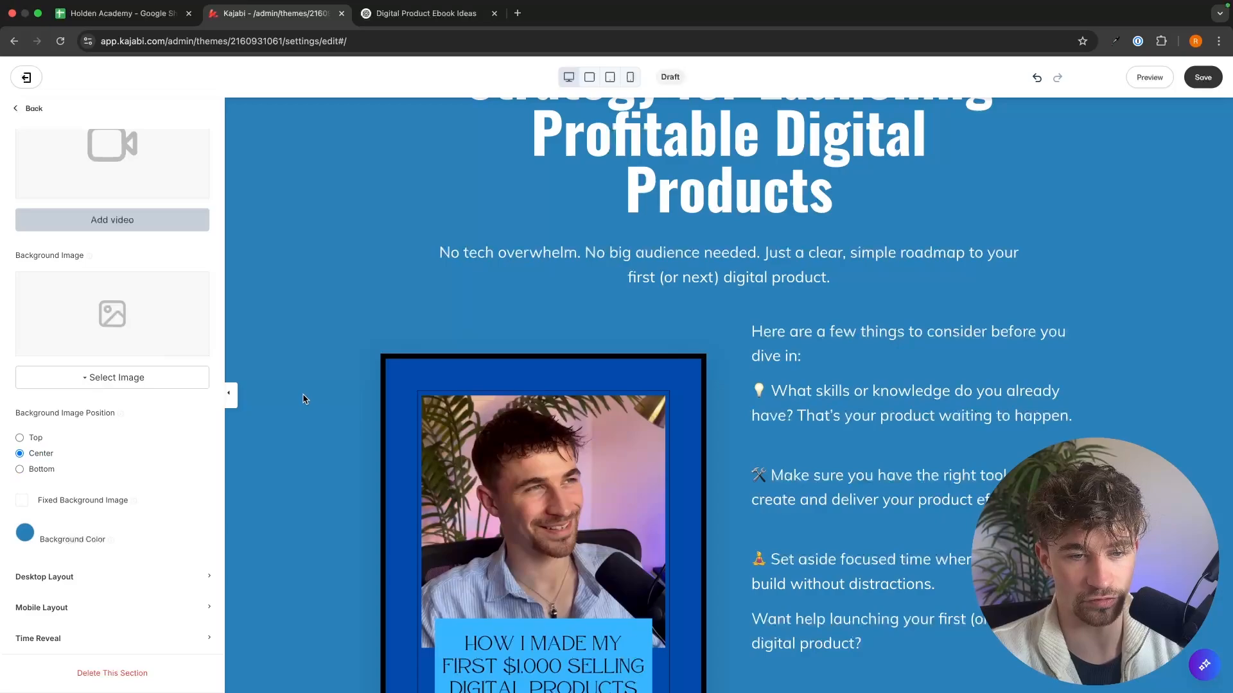
Step: Change the Hero call-to-action button's text to "I WANT THIS!" and save the page
scroll(302, 401, down, 5)
click(882, 508)
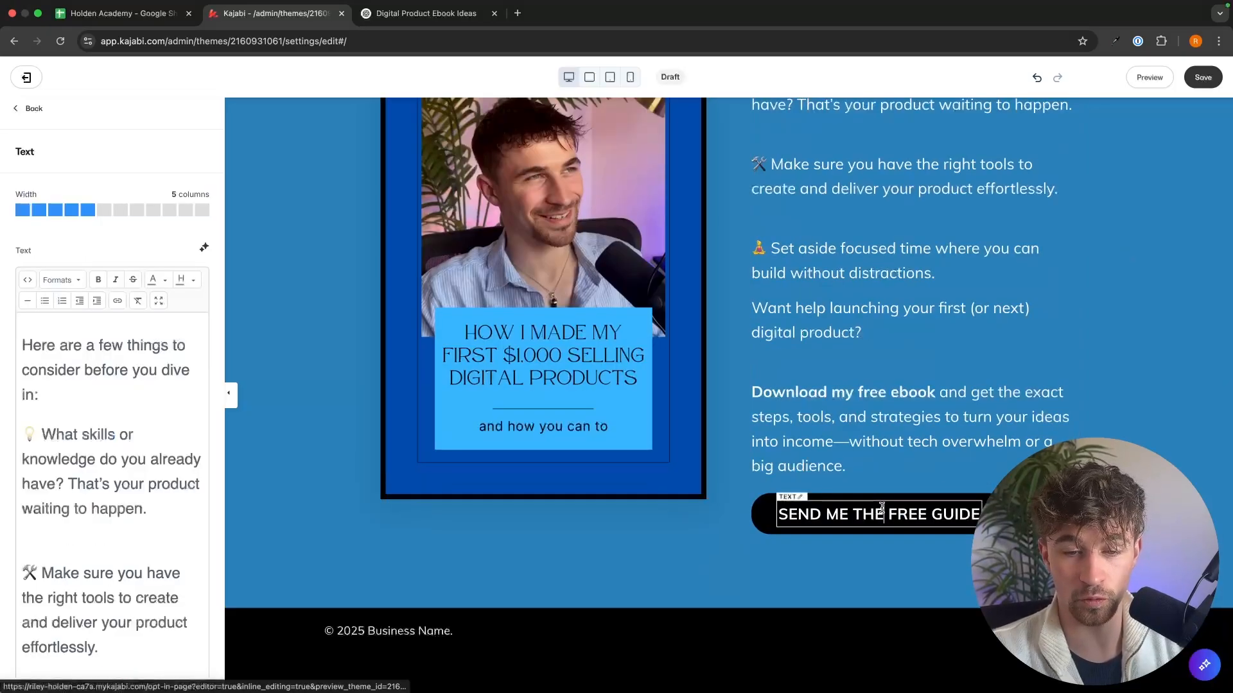
triple_click(882, 507)
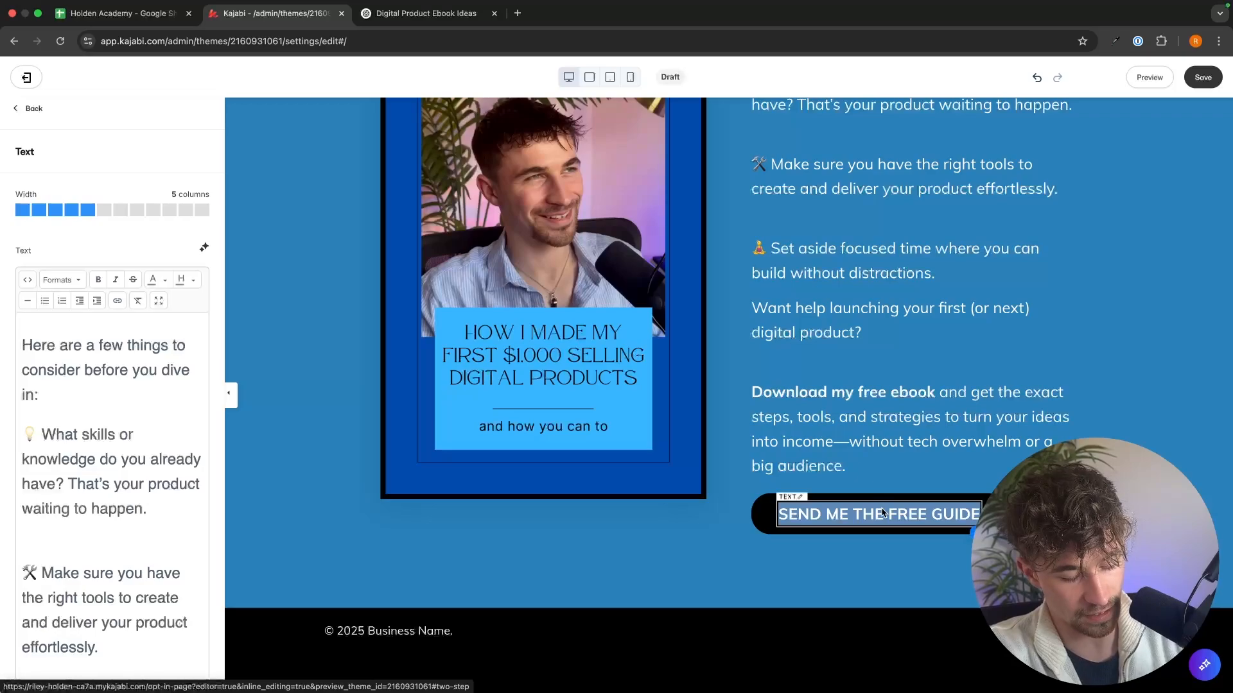
text(I WANT THIS)
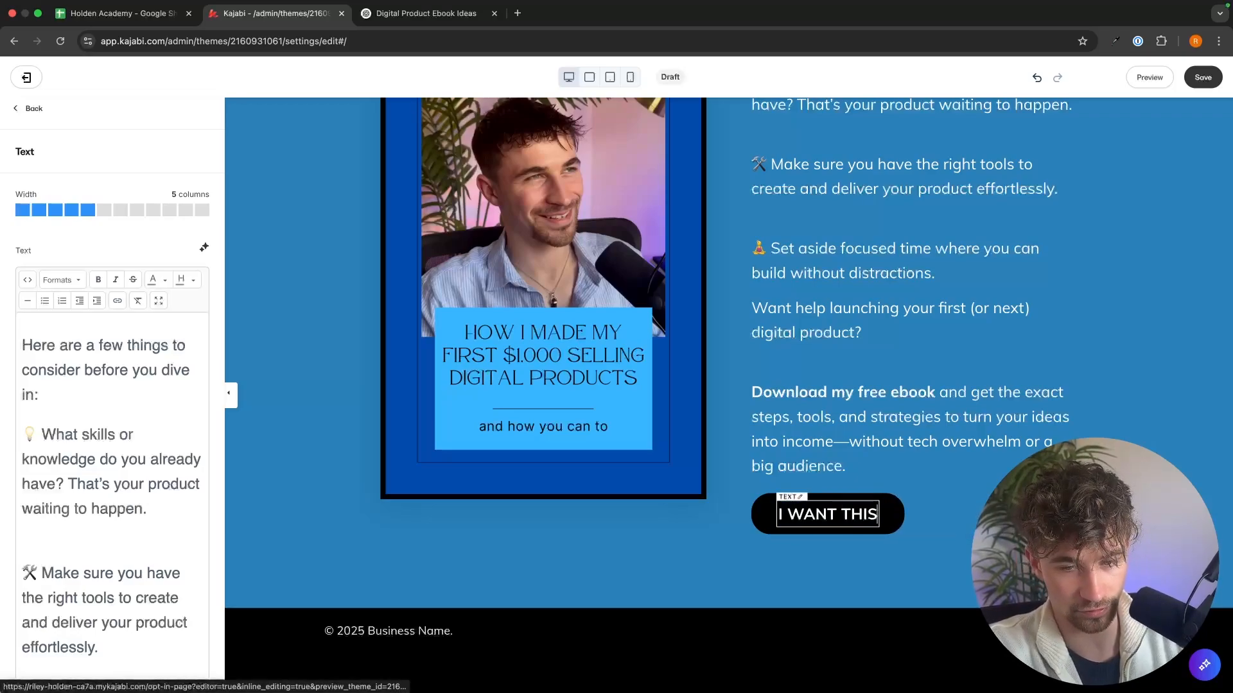
text(!)
click(968, 501)
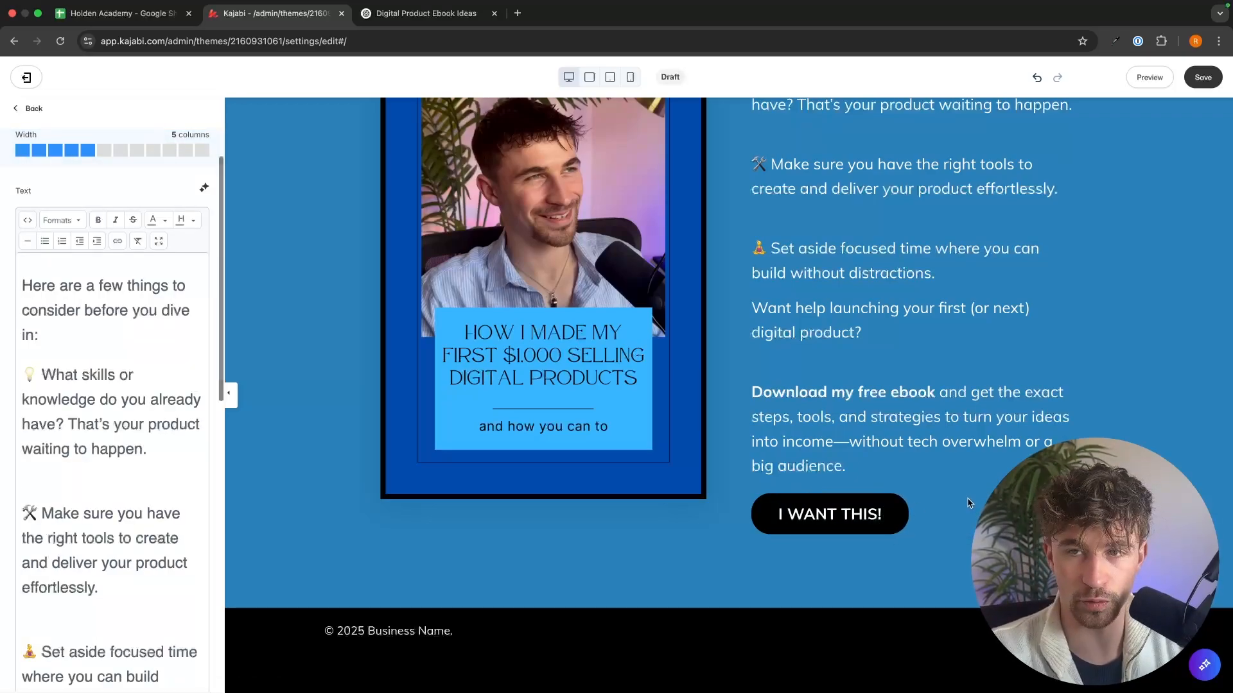
click(1203, 78)
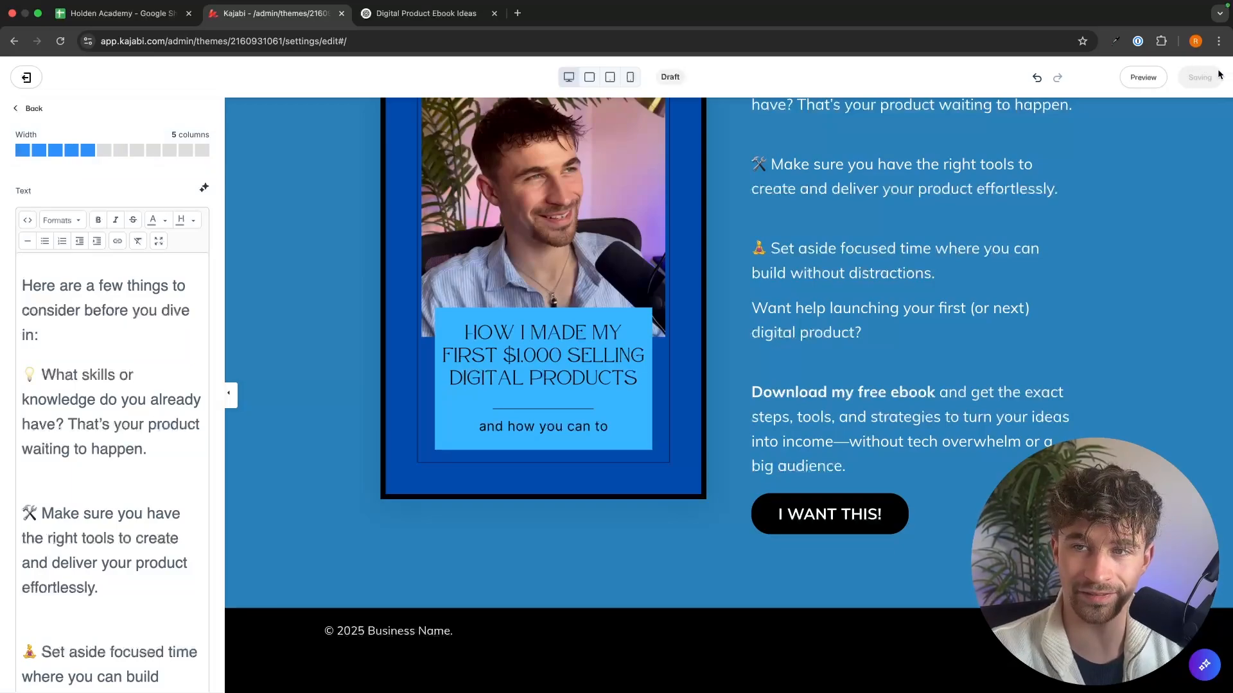
Step: Open the button's opt-in pop-up and replace "details" with "email" in the line under FREE GUIDE
click(896, 524)
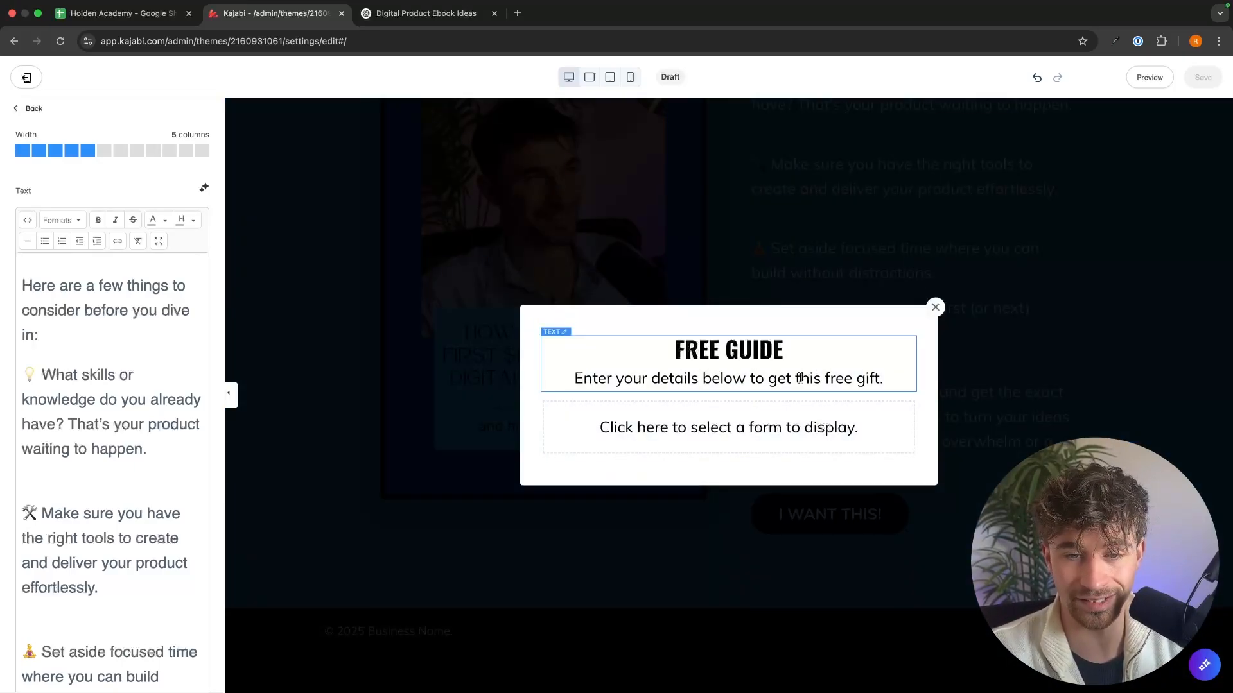
click(666, 376)
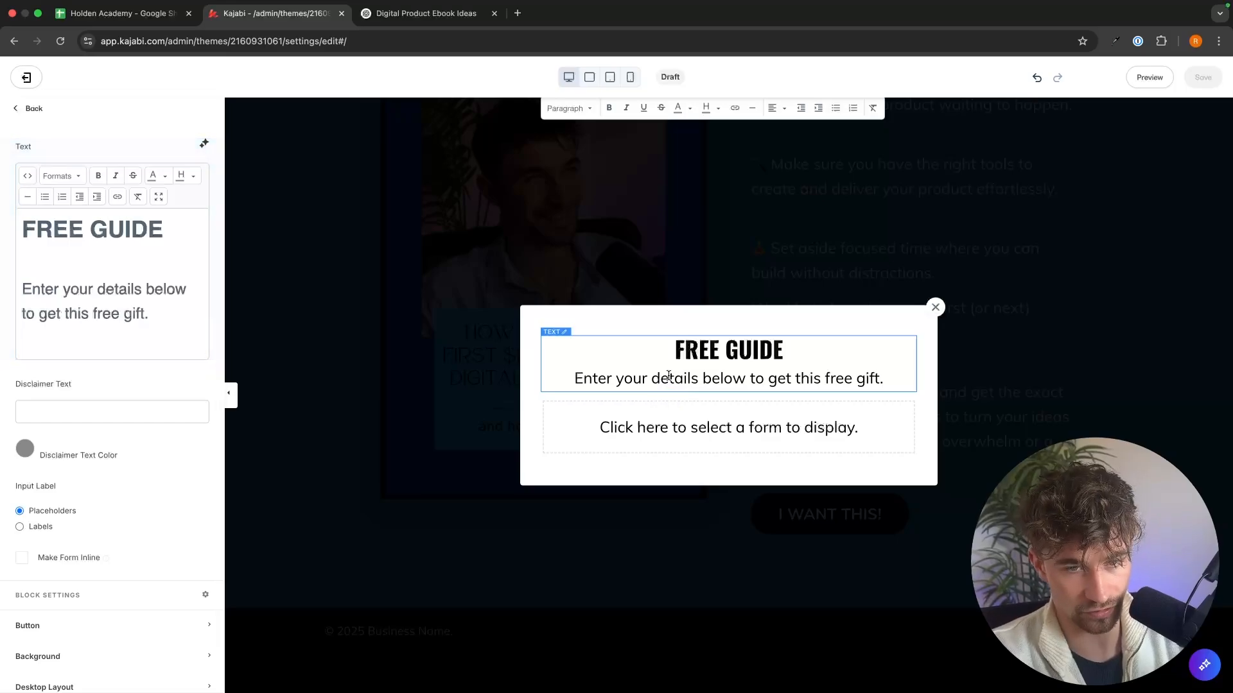
double_click(671, 378)
text(EMAIL)
key(BackSpace)
key(BackSpace)
key(BackSpace)
key(BackSpace)
key(BackSpace)
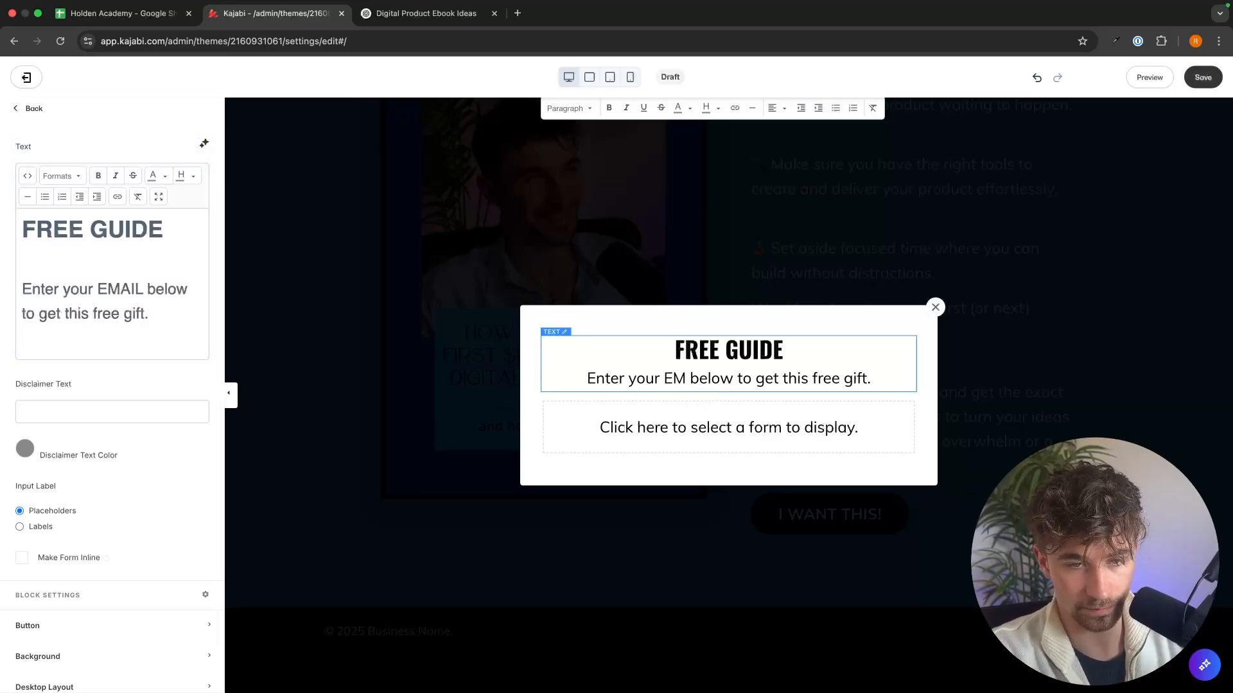
text(email)
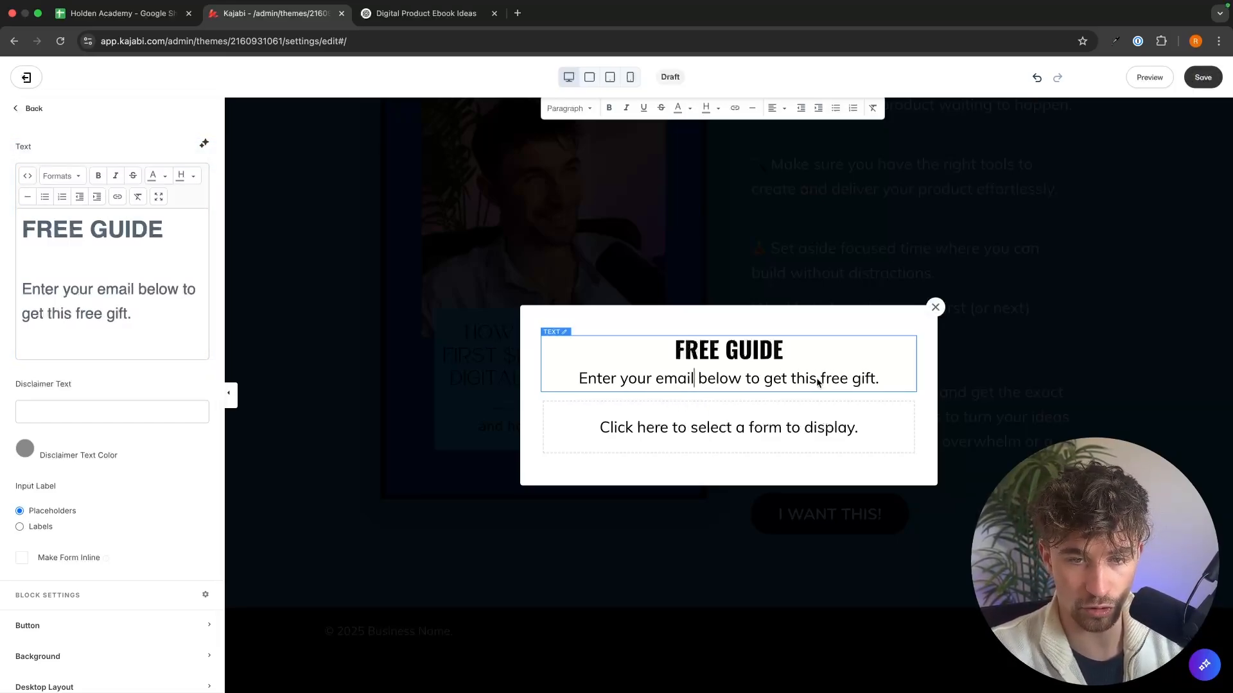
Step: Reword the rest of the pop-up line to "to receive this free ebook.", correcting the spelling of "receive"
double_click(774, 379)
text(reciv)
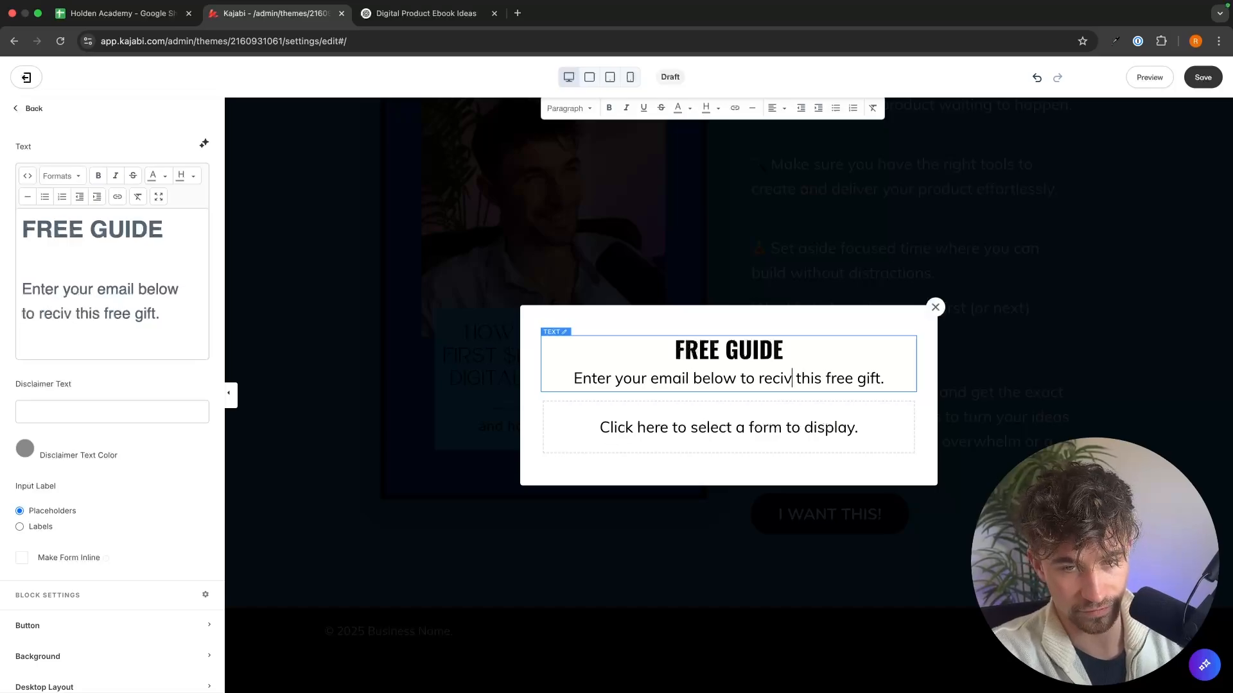
key(BackSpace)
text(eve)
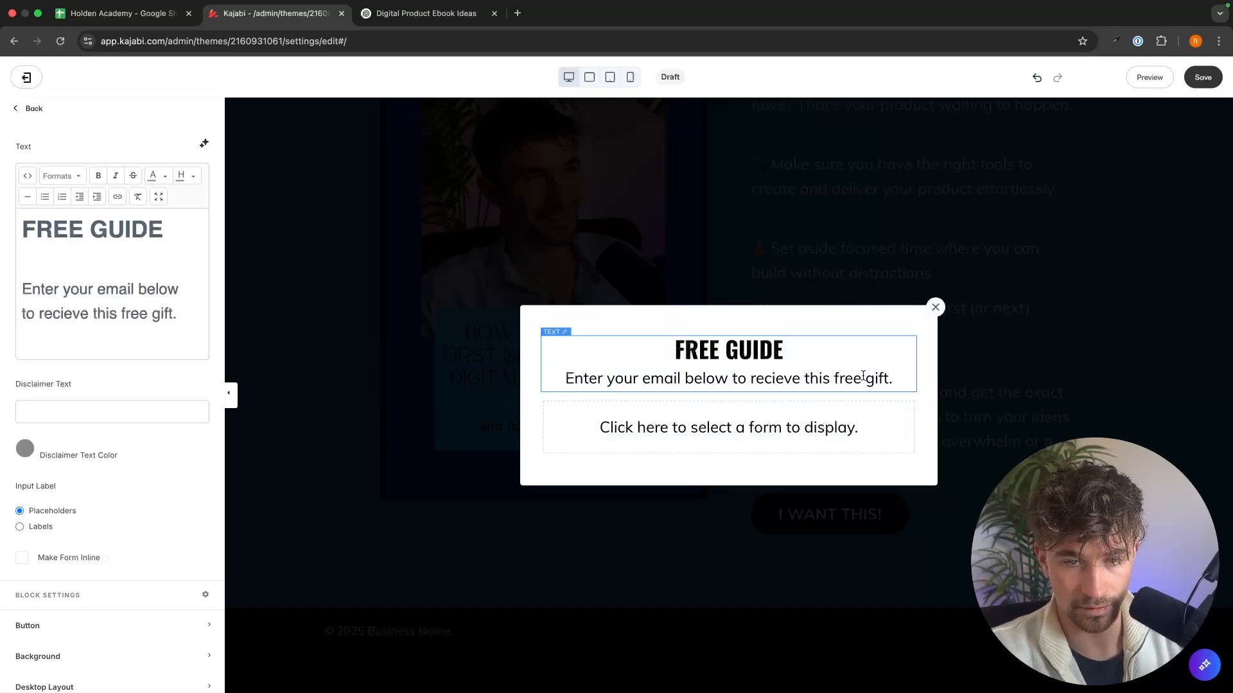
double_click(876, 379)
text(ebook)
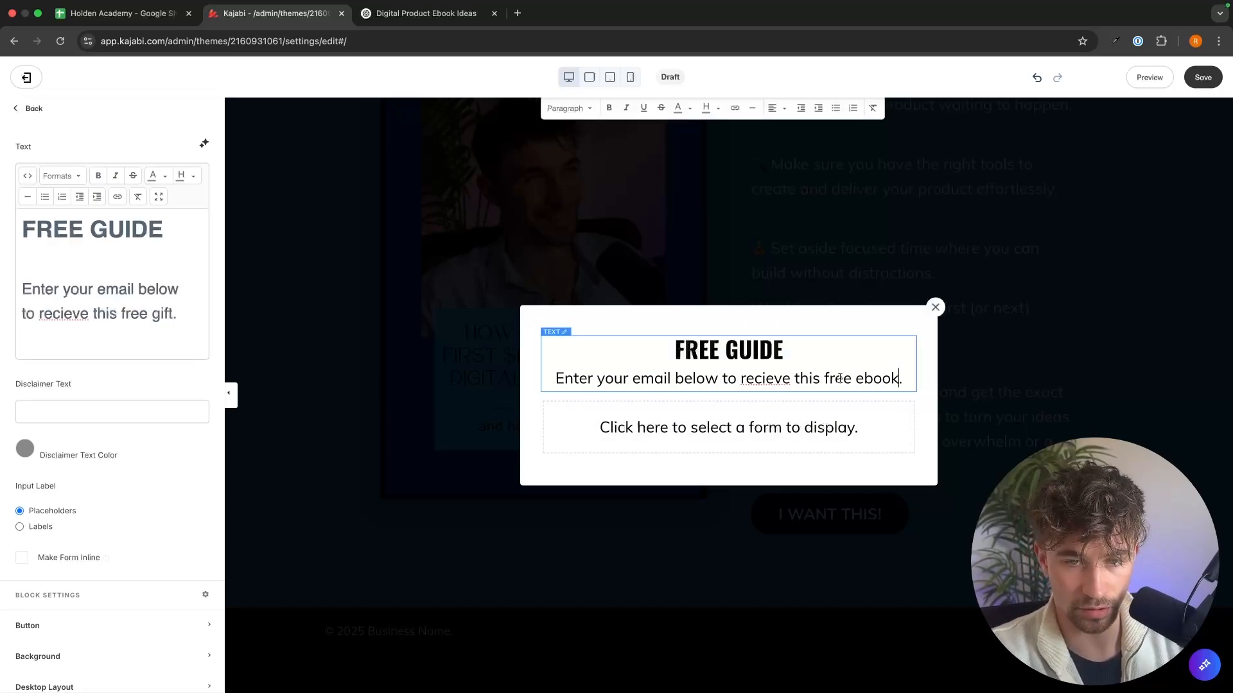
right_click(777, 379)
click(788, 362)
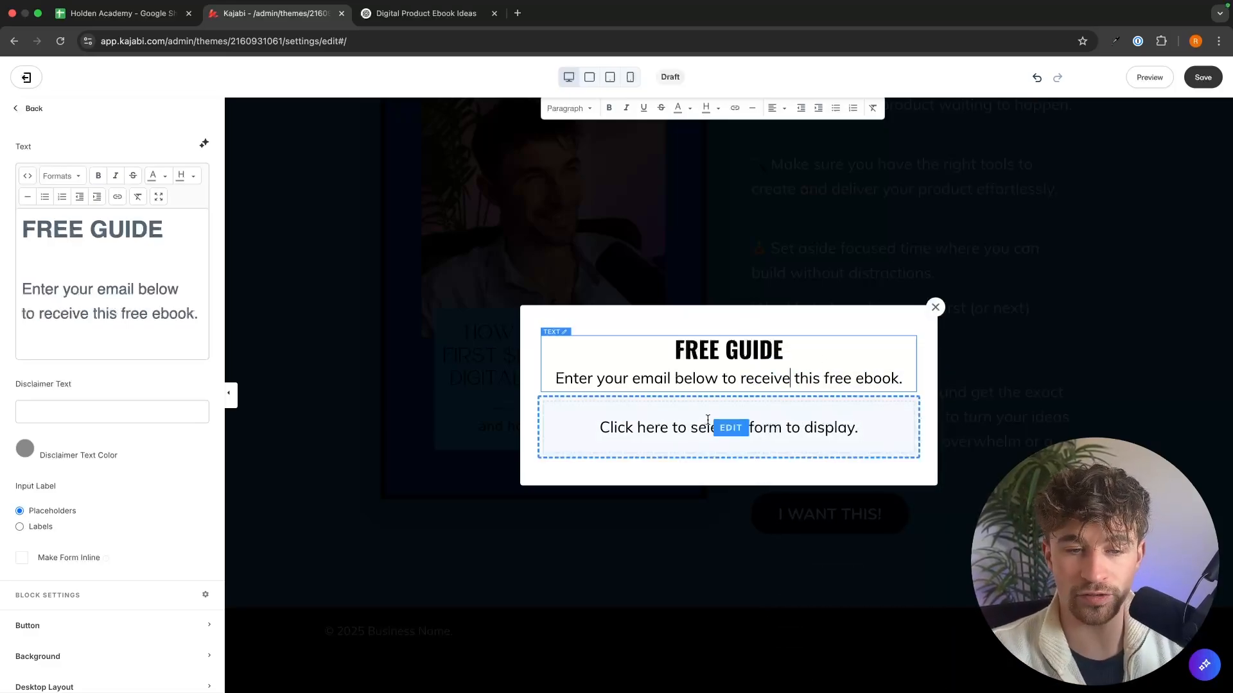
Step: From the pop-up's form block settings, go to the forms manager, then create and save a new form titled "ebook opt in form"
click(688, 423)
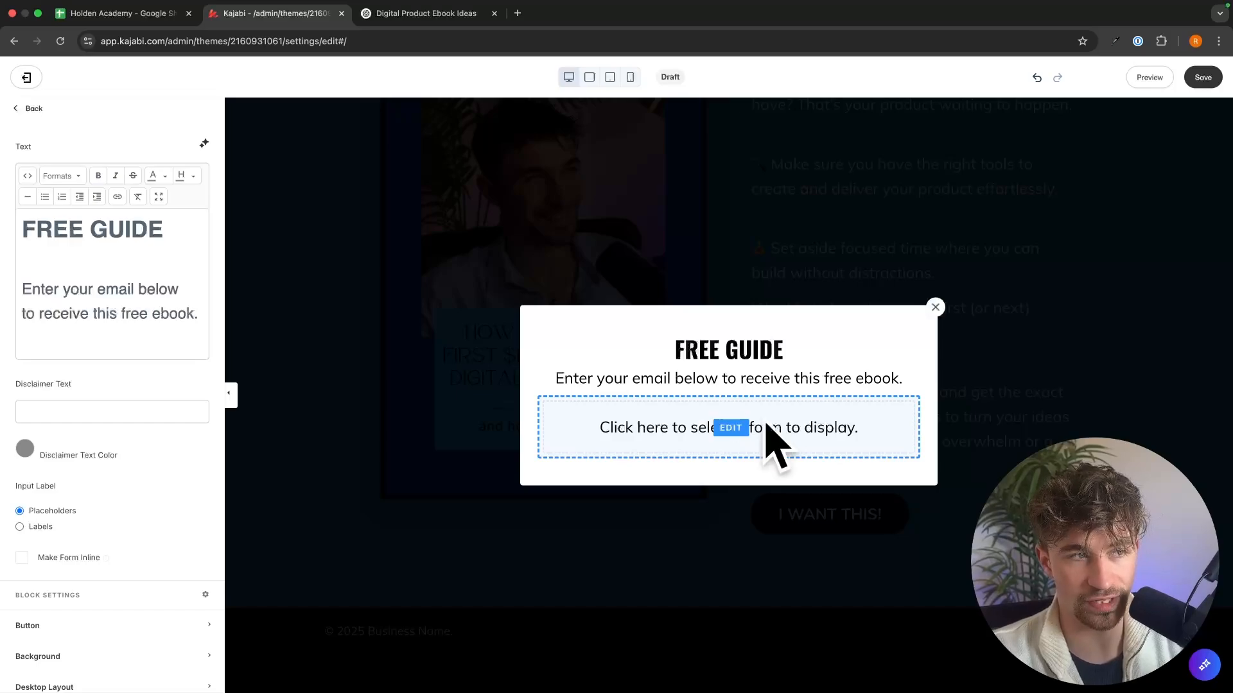
click(737, 421)
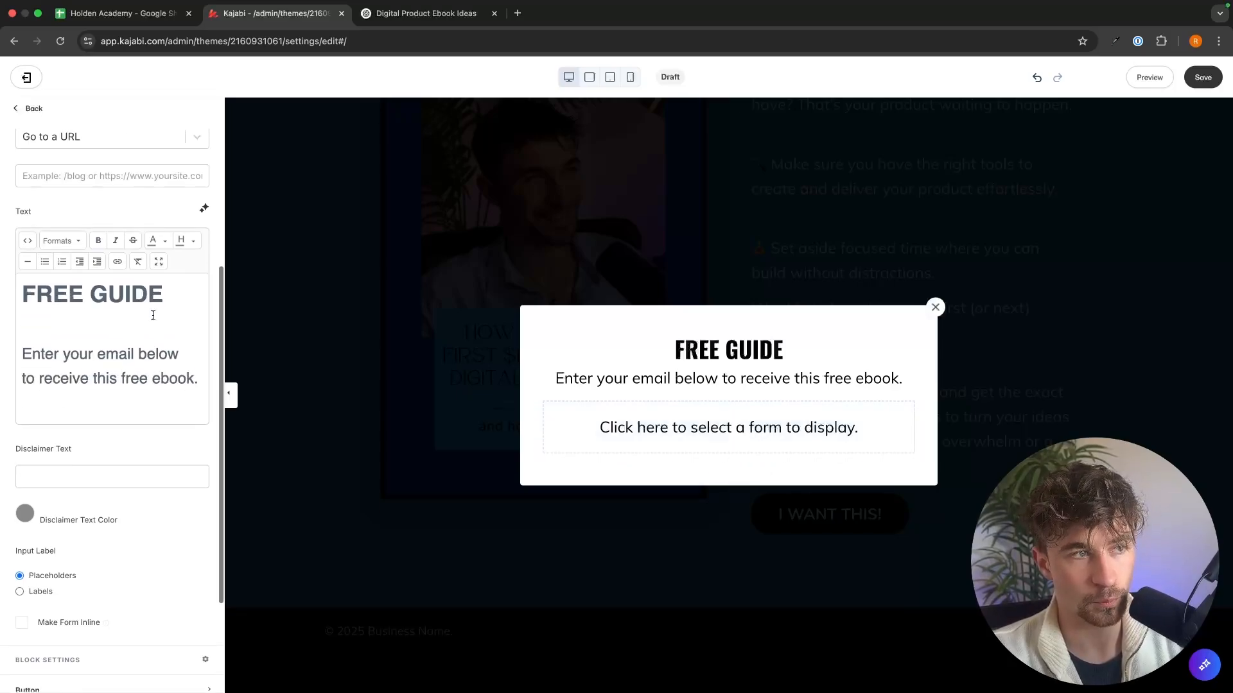
scroll(95, 289, up, 4)
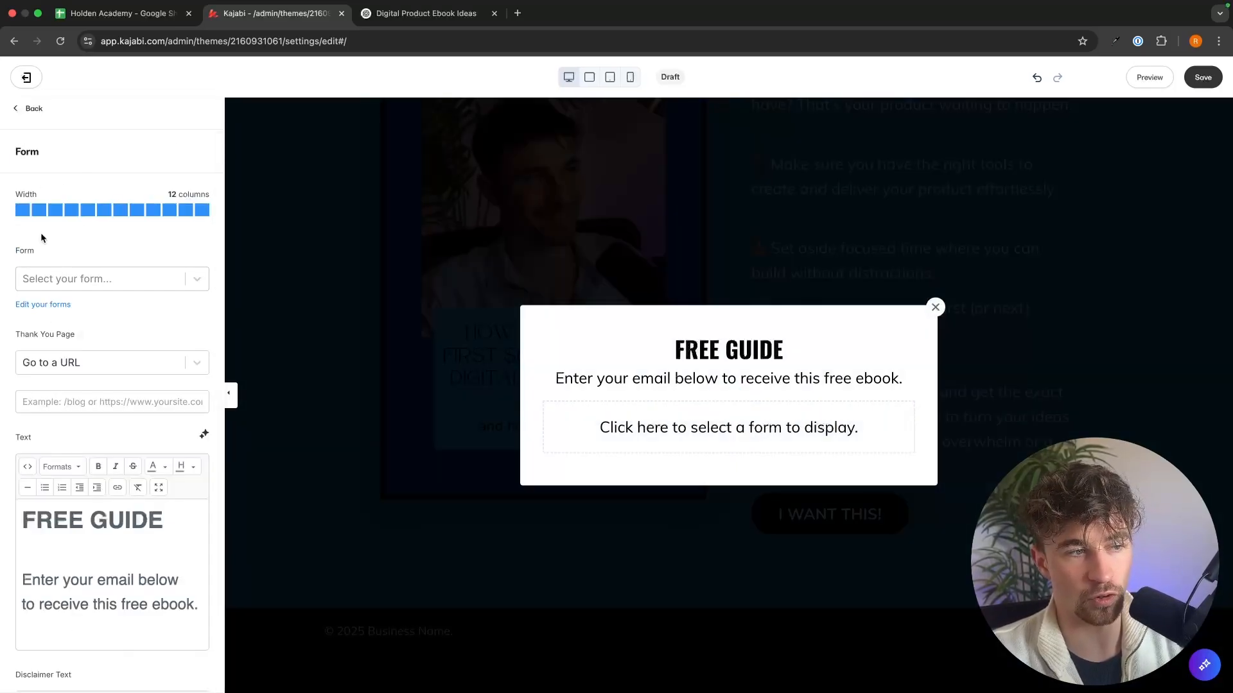
click(47, 306)
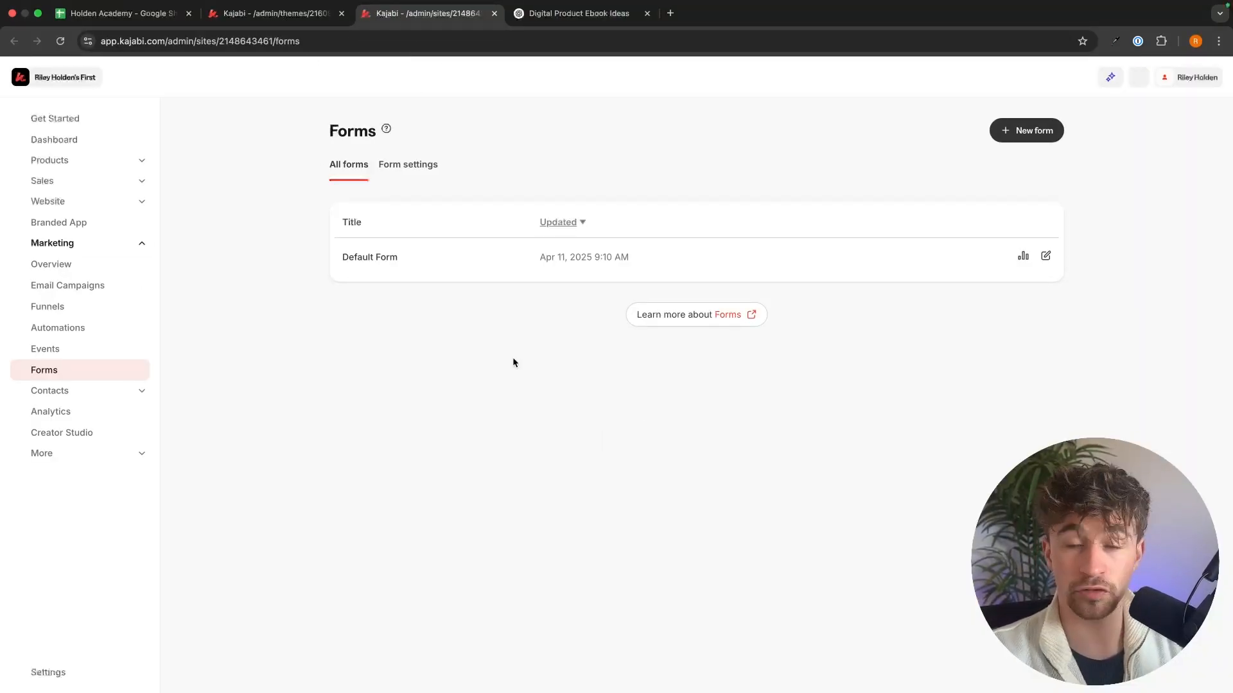
click(1031, 142)
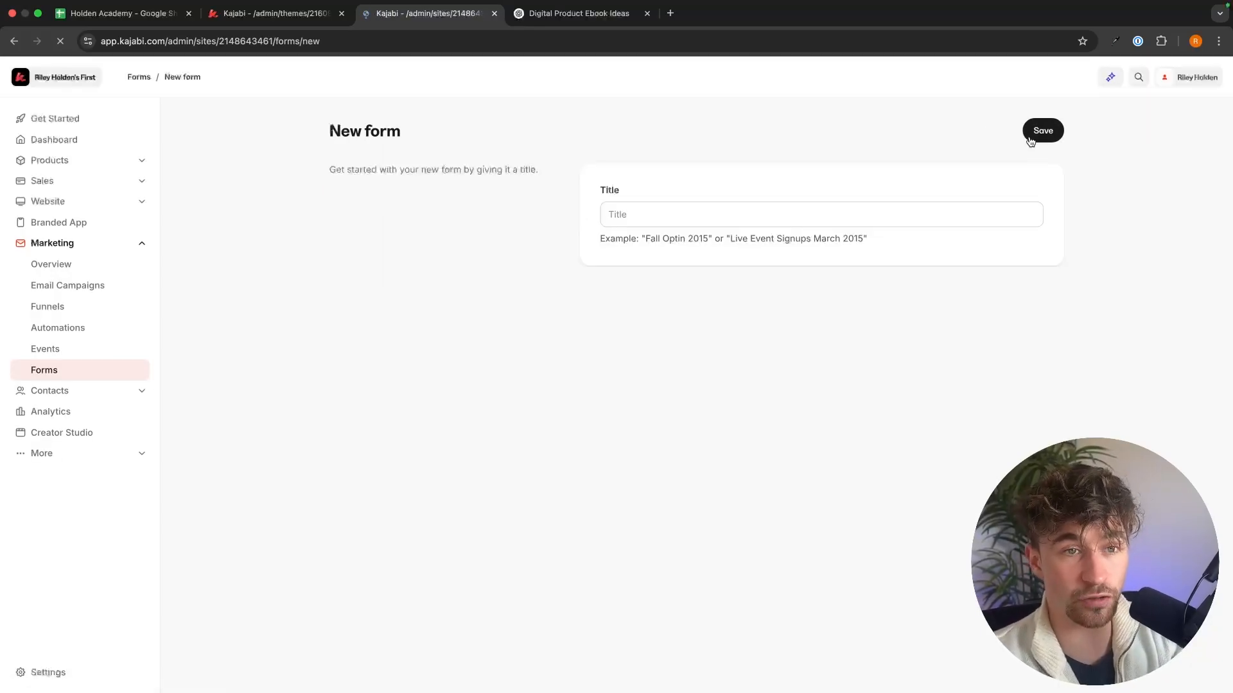
click(875, 214)
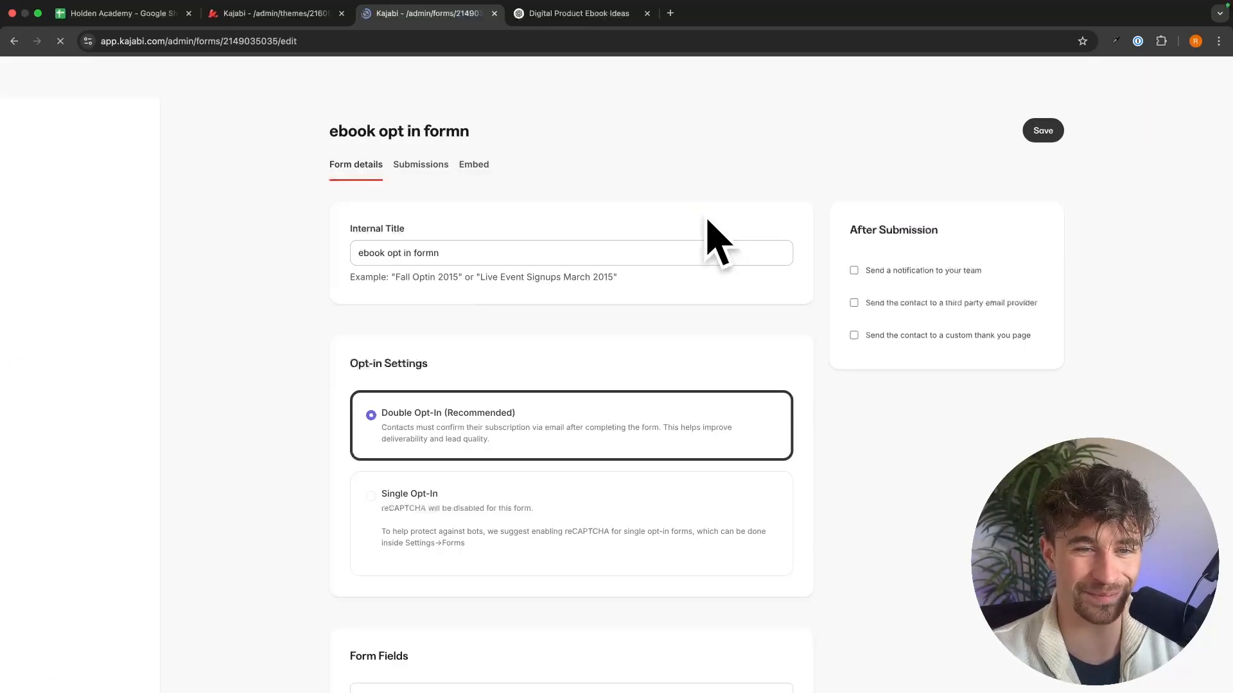
click(504, 251)
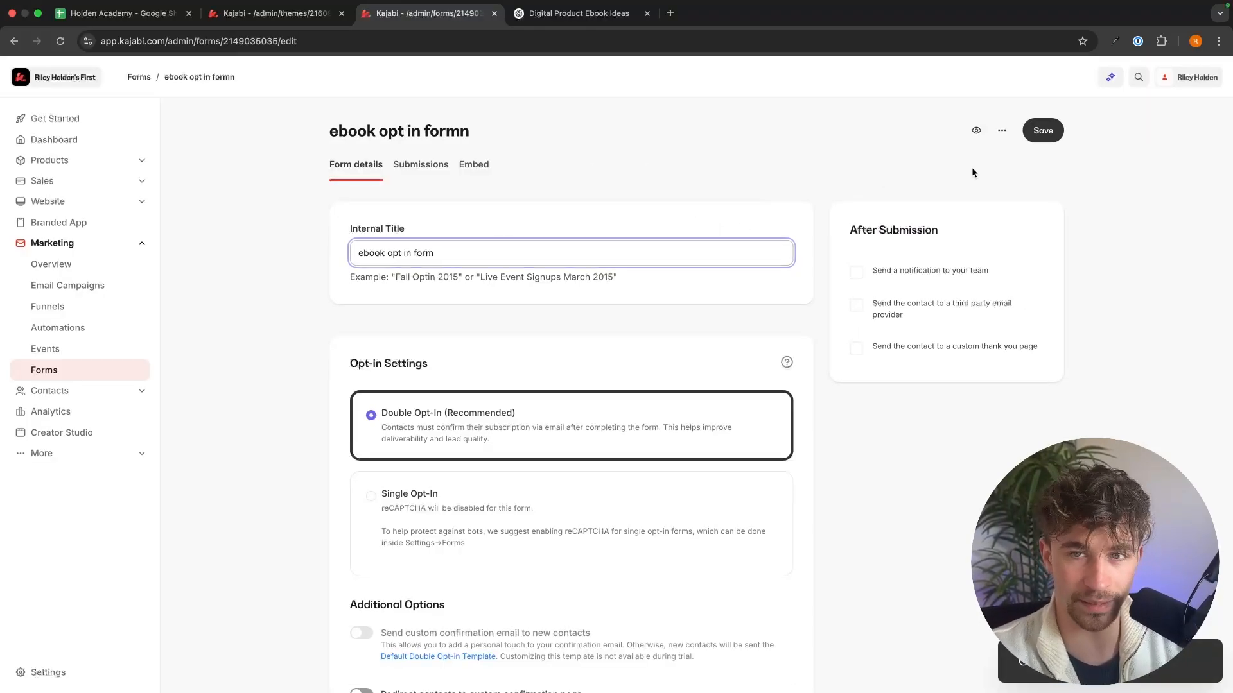
click(1053, 127)
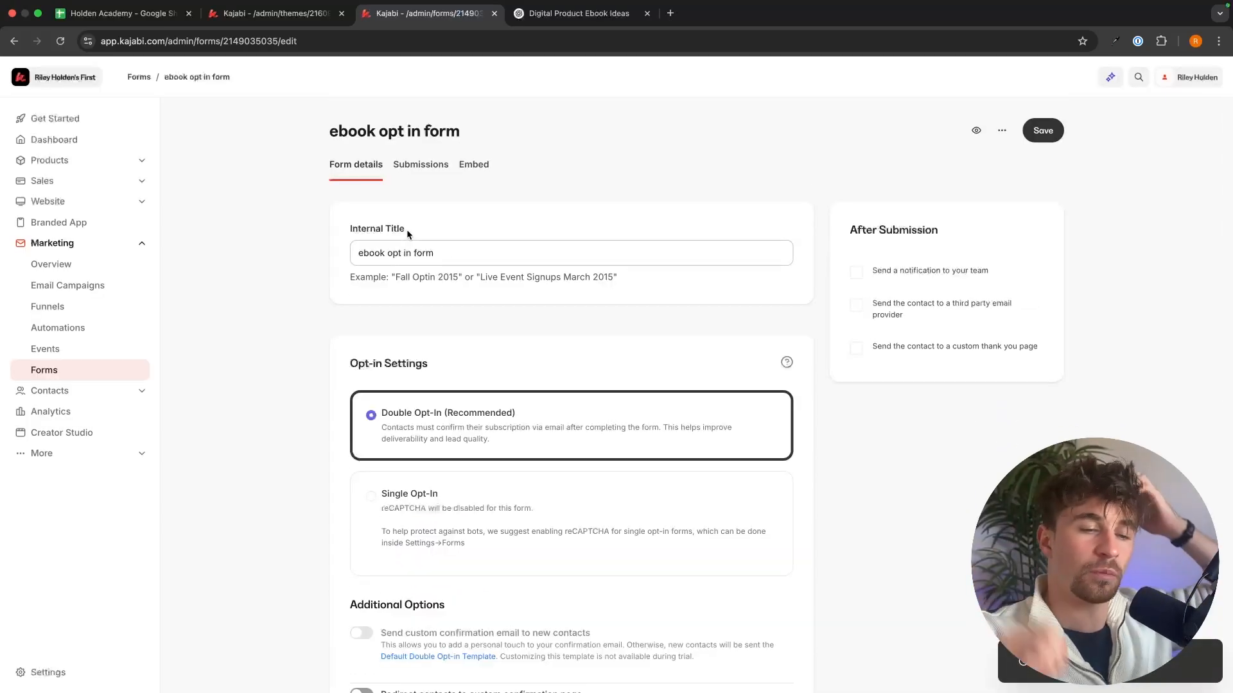
Step: Set the form to Single Opt-In, check its Name and Email fields, and save it
scroll(407, 229, down, 4)
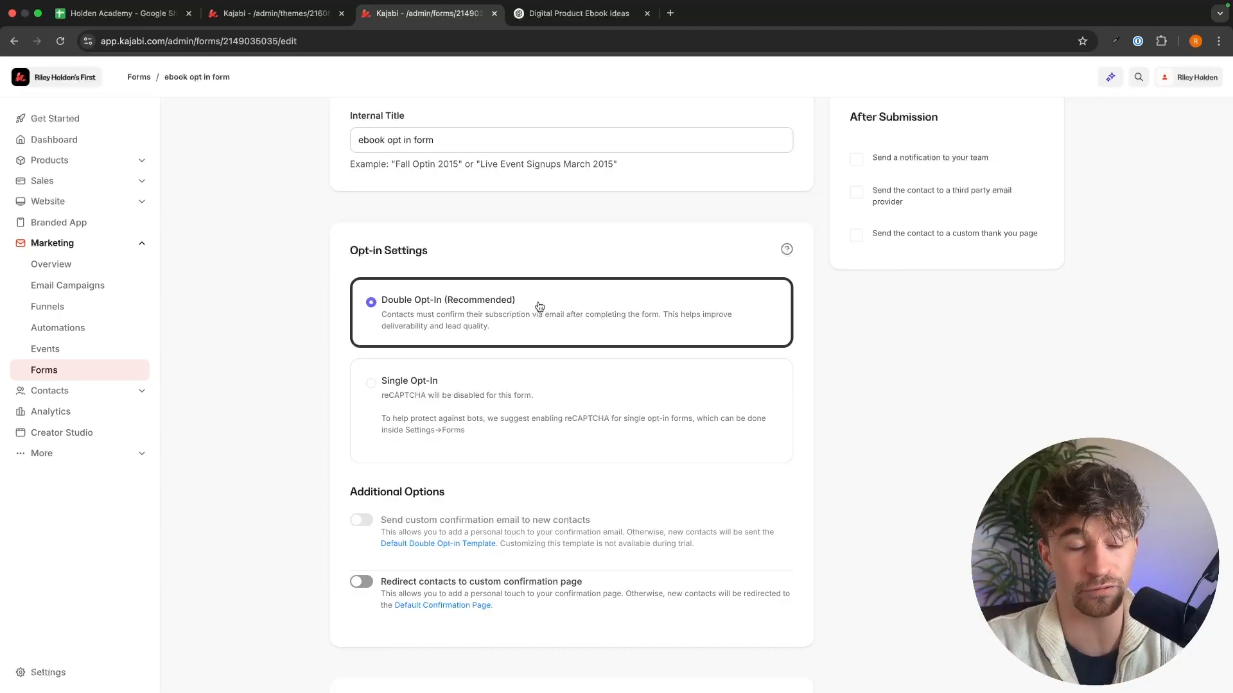
click(458, 390)
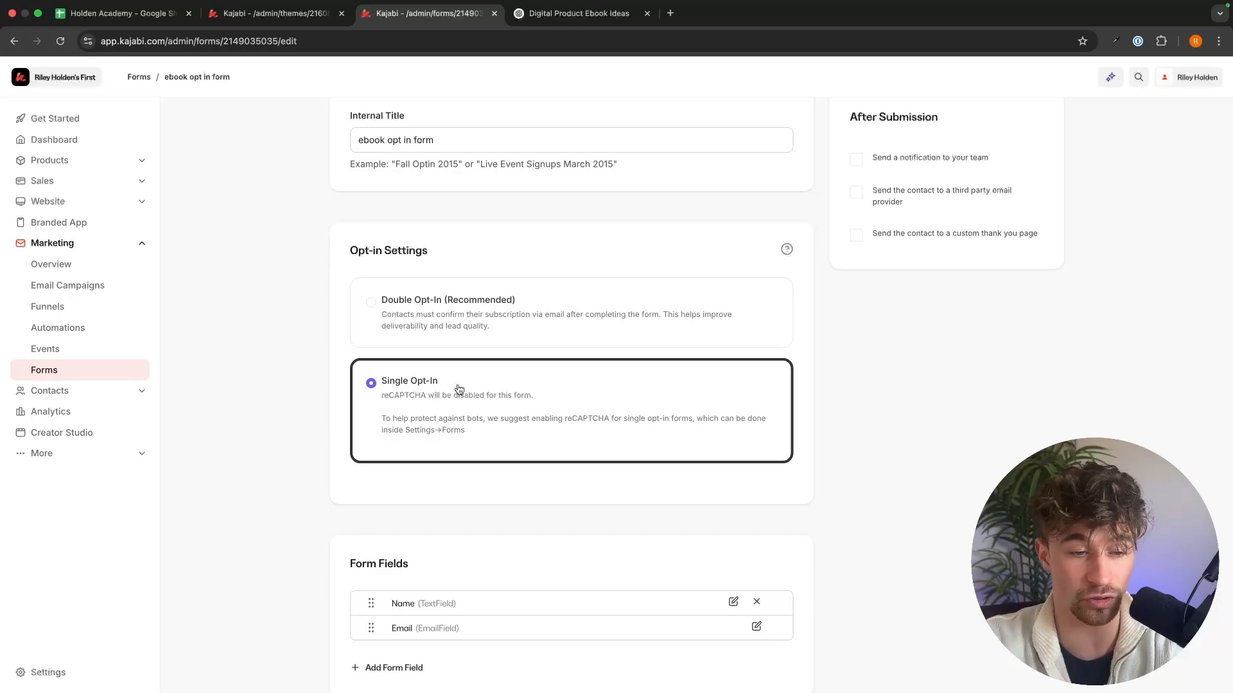
scroll(775, 346, down, 3)
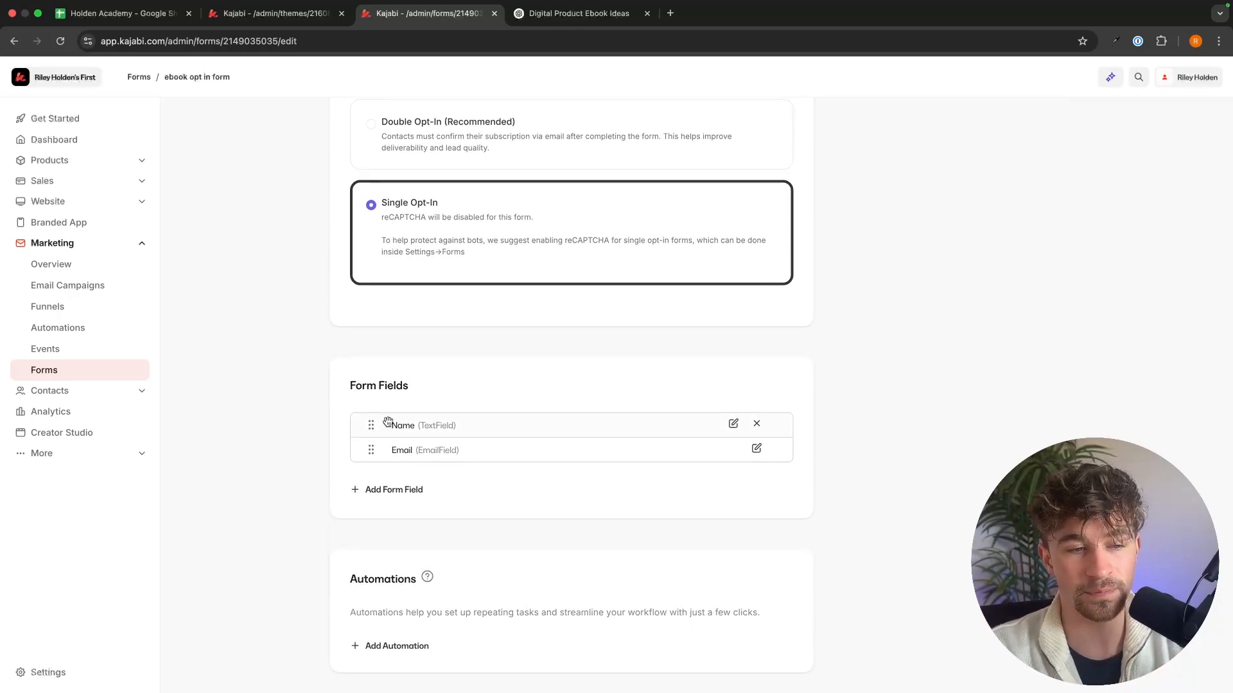
scroll(579, 377, up, 5)
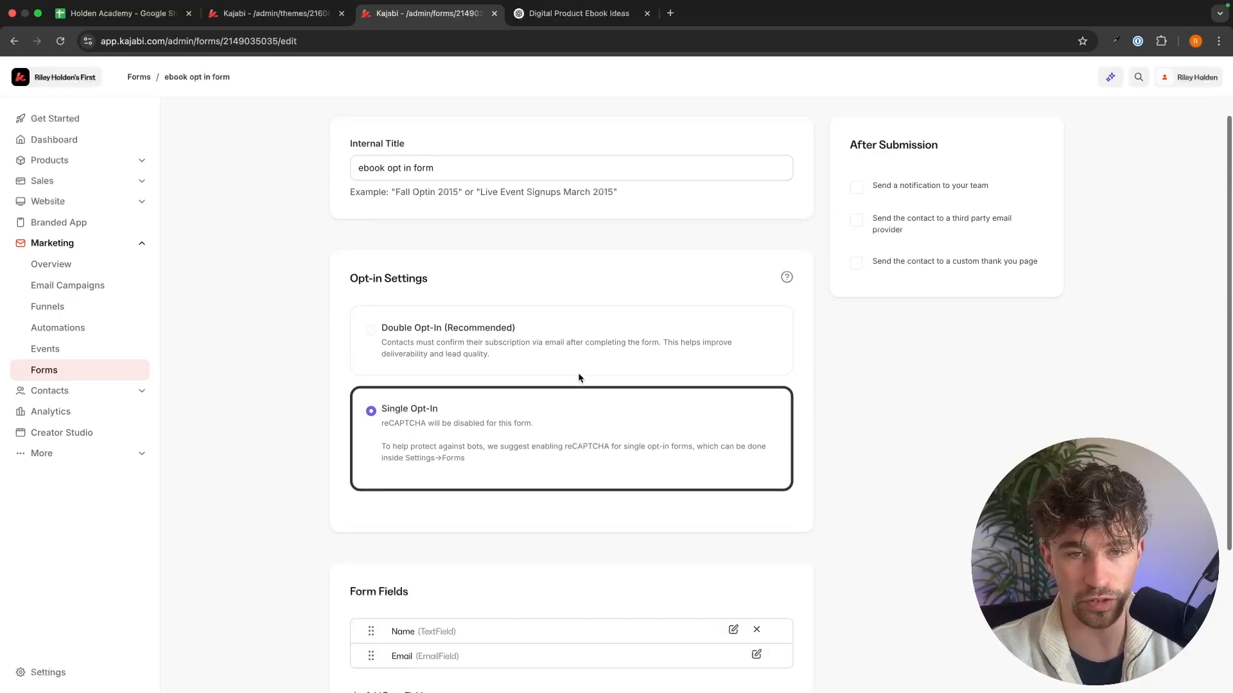
click(1055, 138)
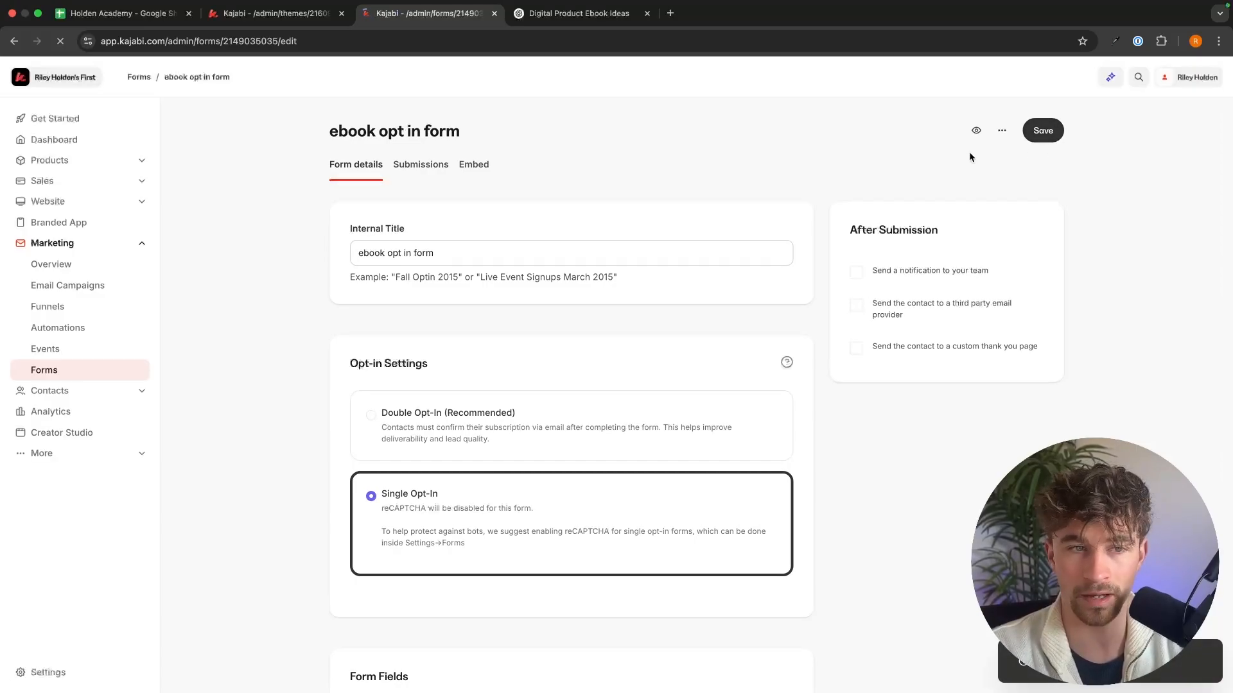
Step: Back in the page editor, assign "ebook opt in form" to the pop-up, save the page, and reopen the pop-up to check the form
click(495, 14)
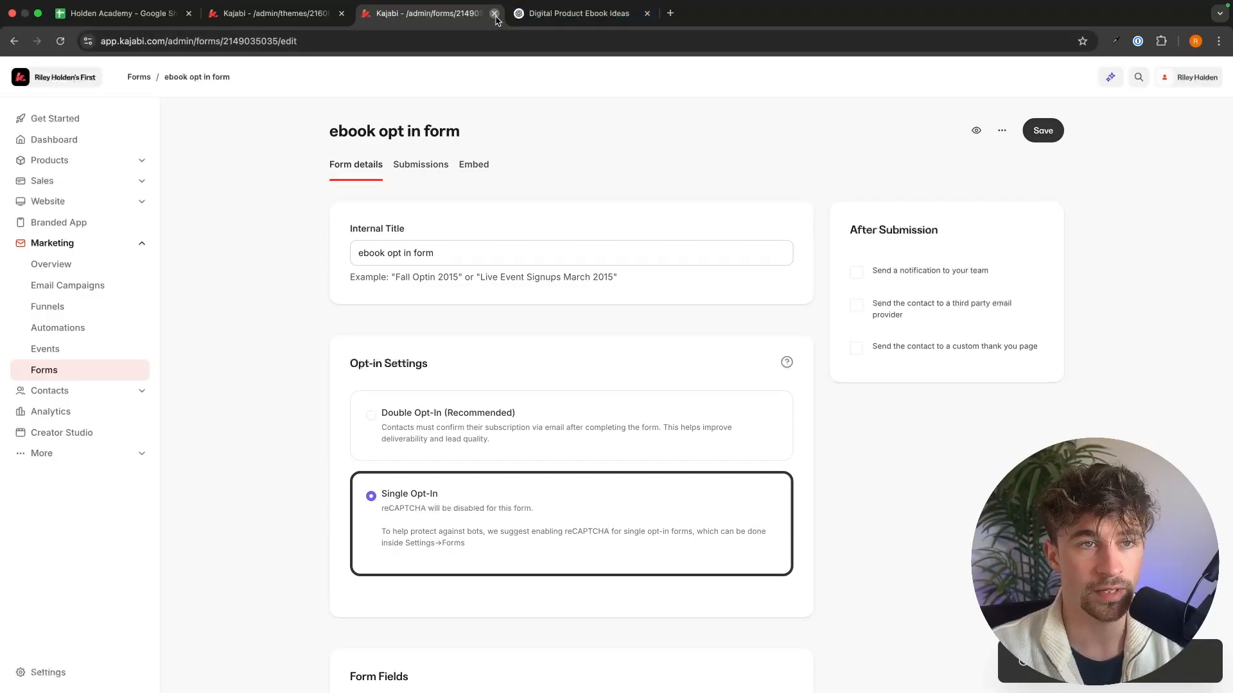
click(94, 278)
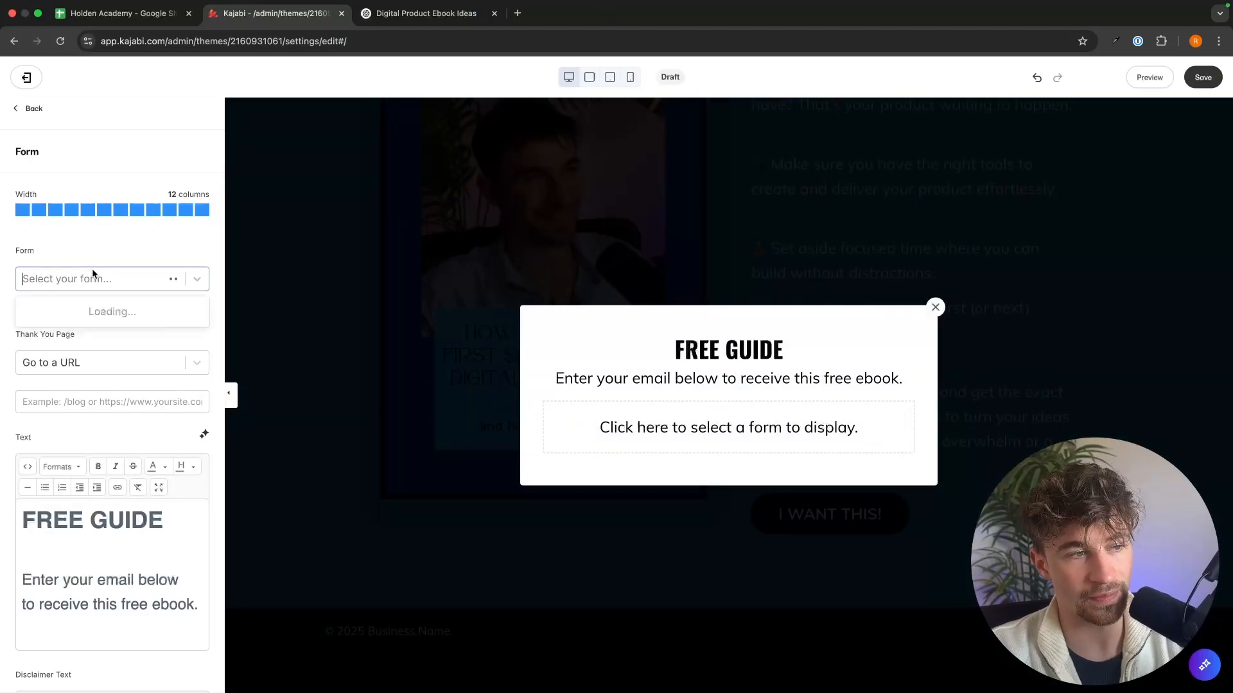
click(60, 336)
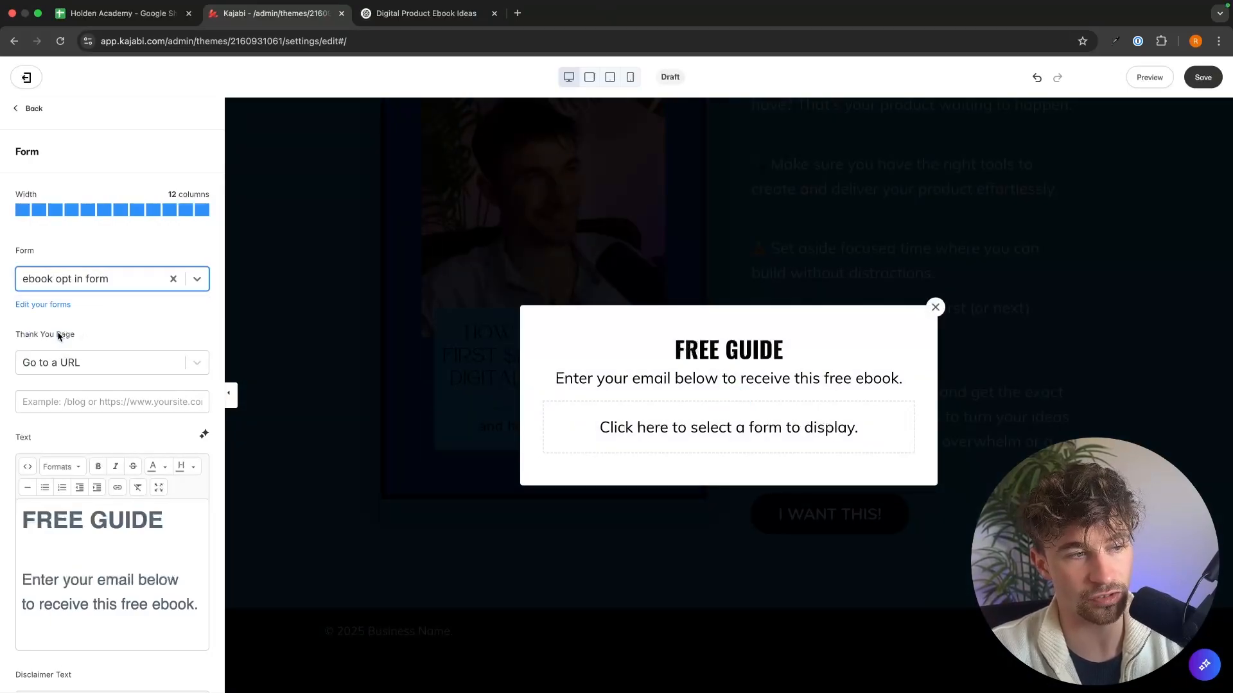
click(141, 250)
click(918, 174)
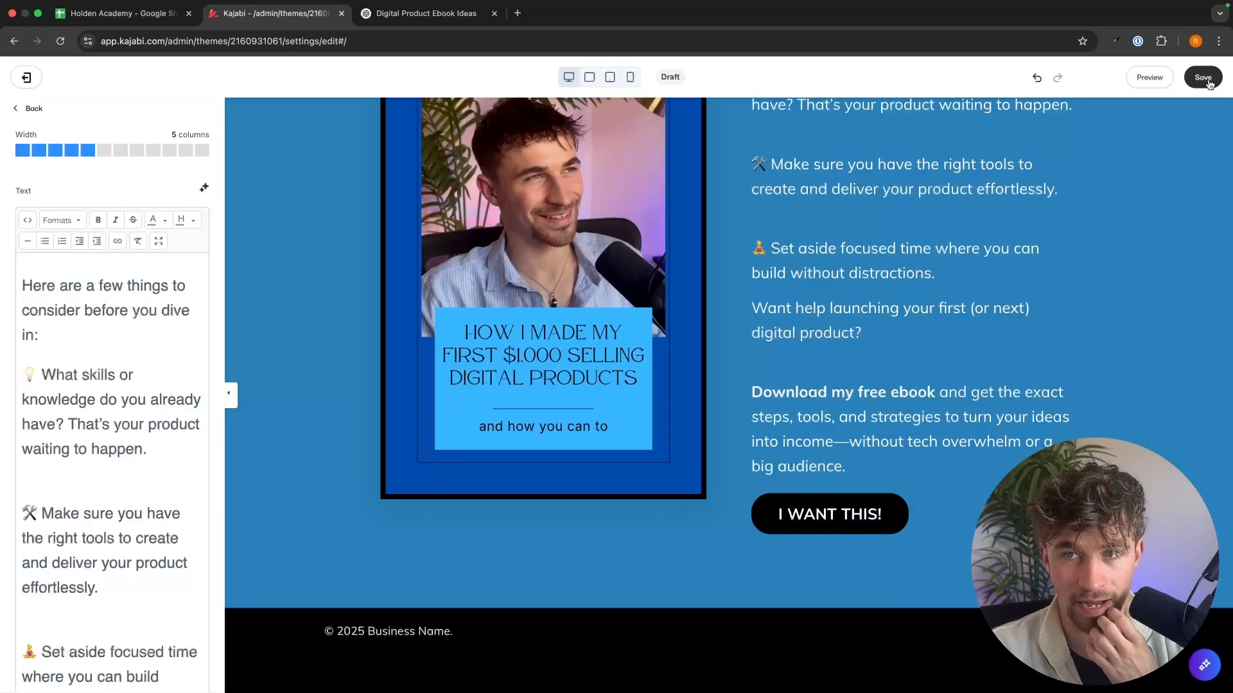
click(1205, 78)
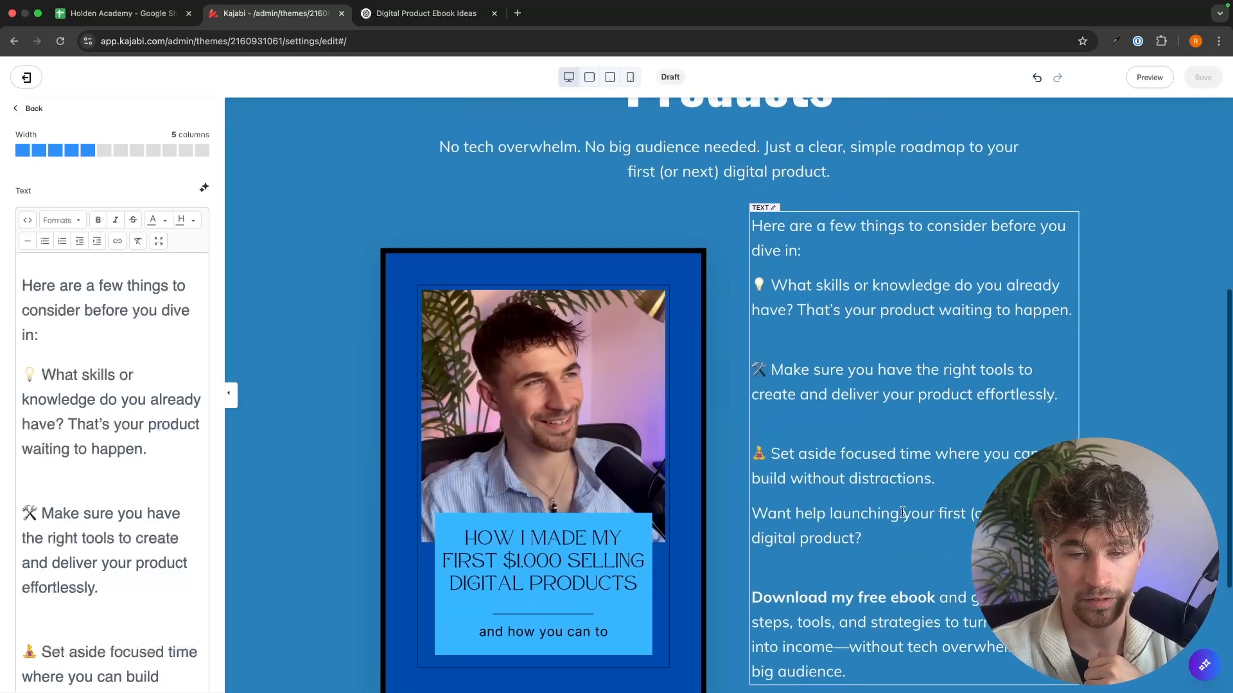
click(896, 521)
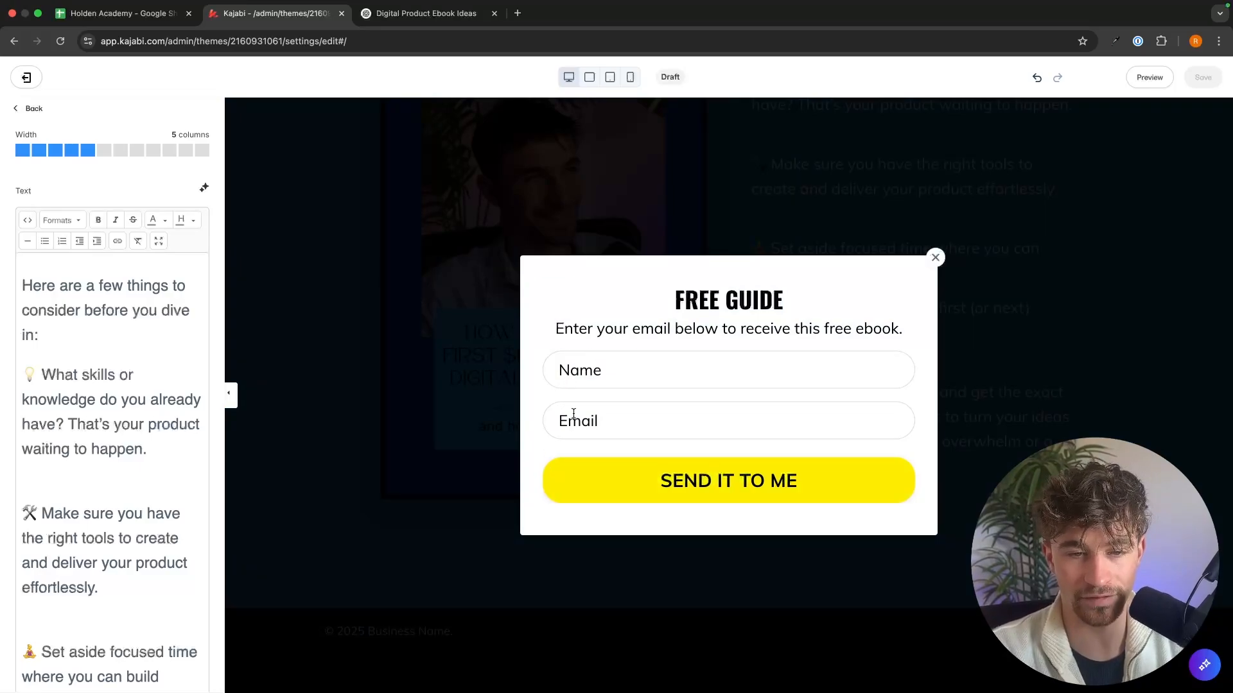
Step: Set the background color of the pop-up's SEND IT TO ME button to blue (RGB 41, 128, 185) and save the page
click(726, 482)
scroll(166, 421, down, 5)
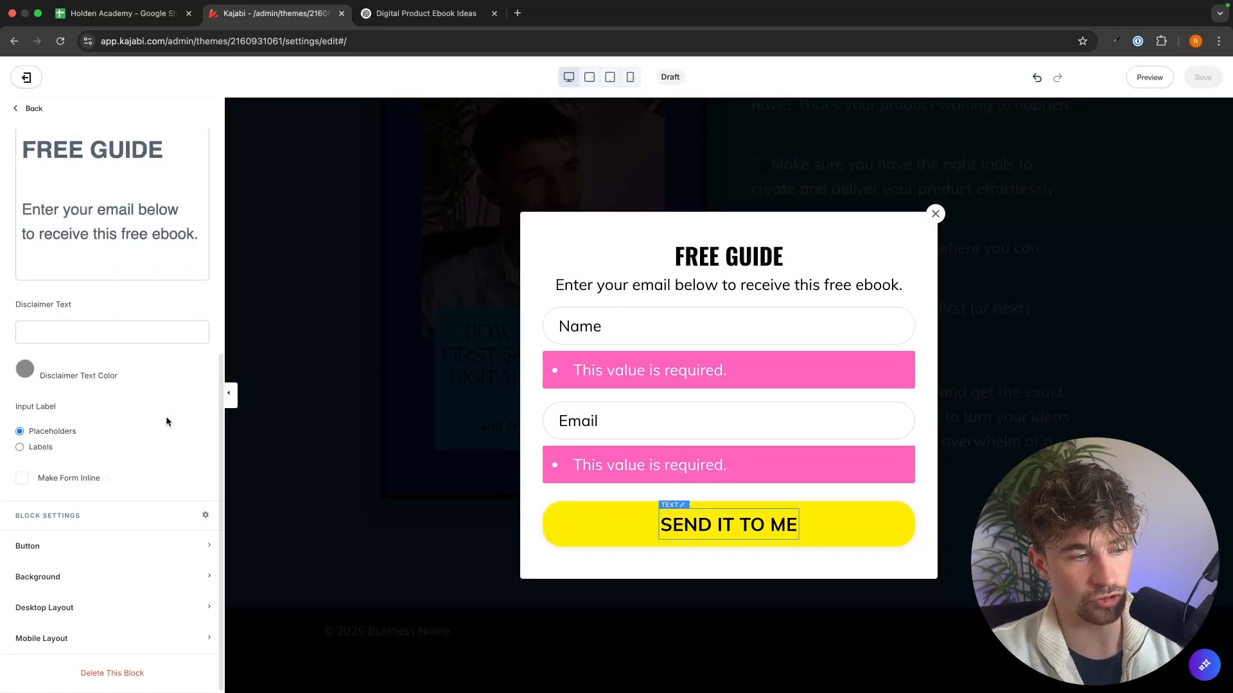
click(83, 547)
scroll(82, 549, down, 3)
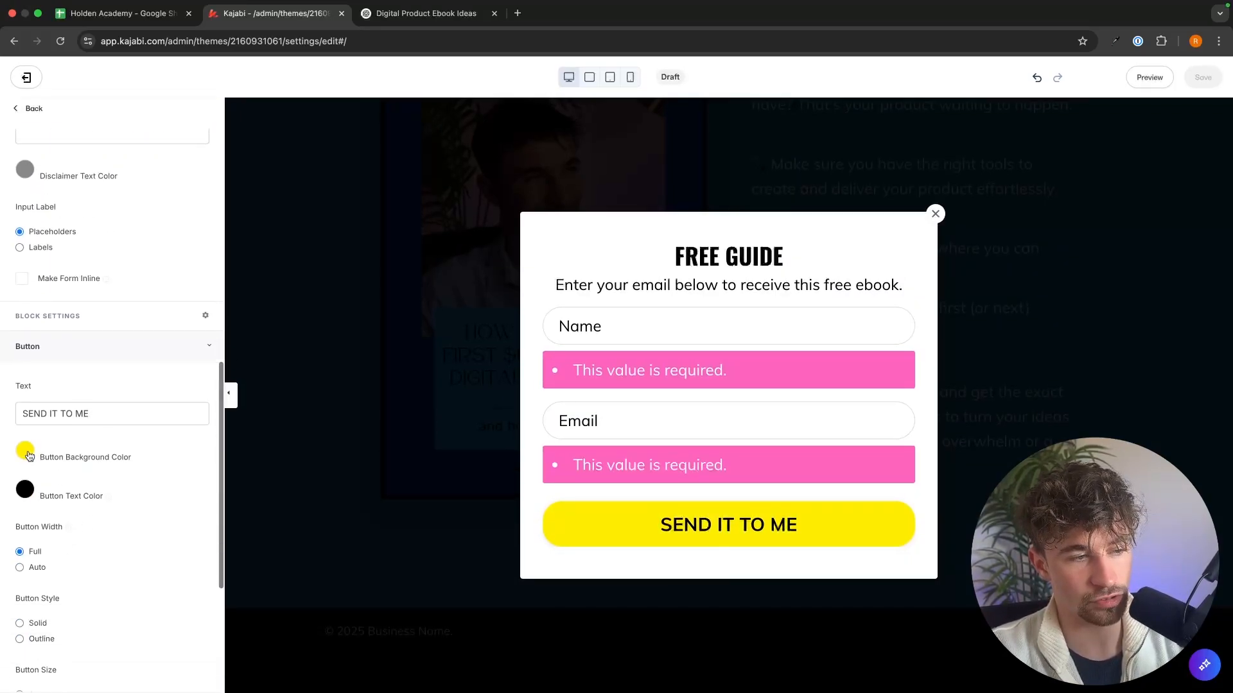
click(26, 452)
click(142, 375)
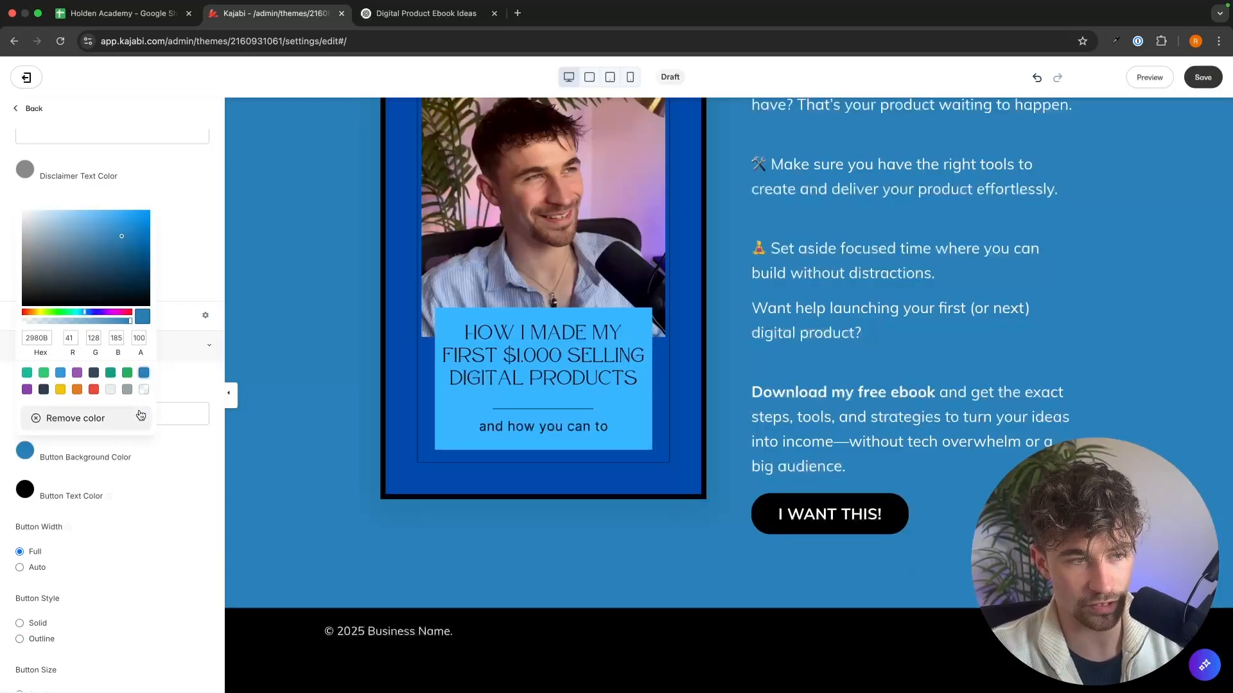
click(190, 483)
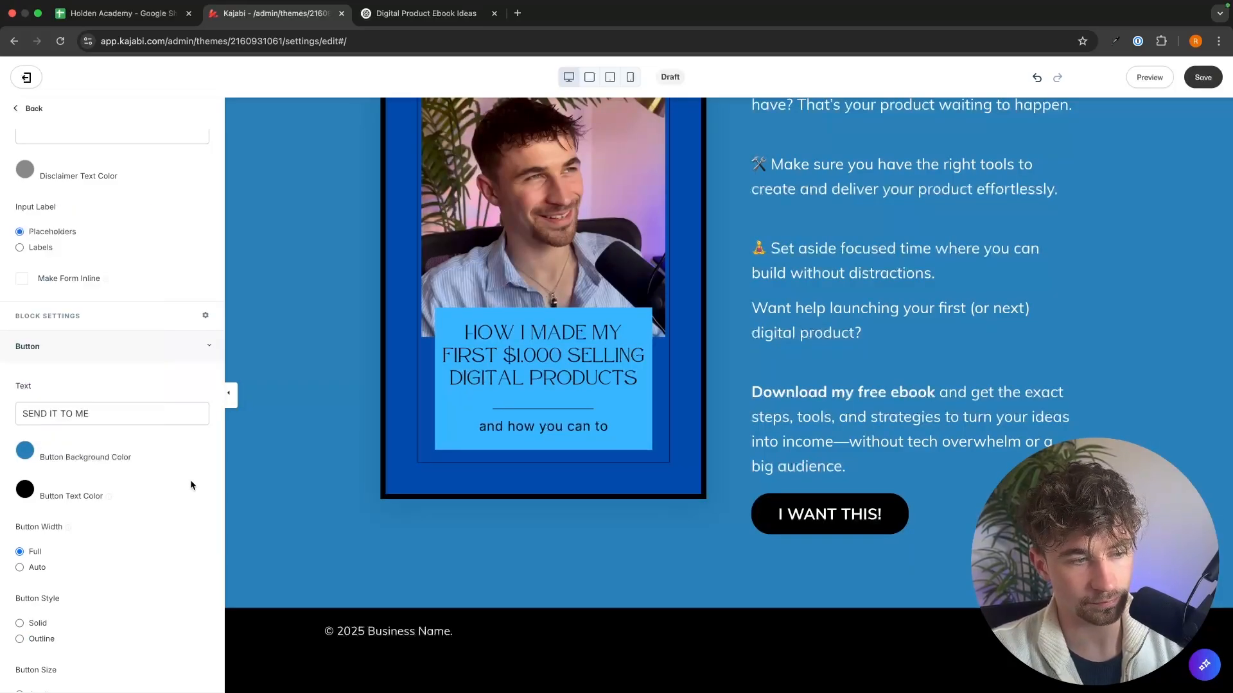
scroll(198, 470, up, 10)
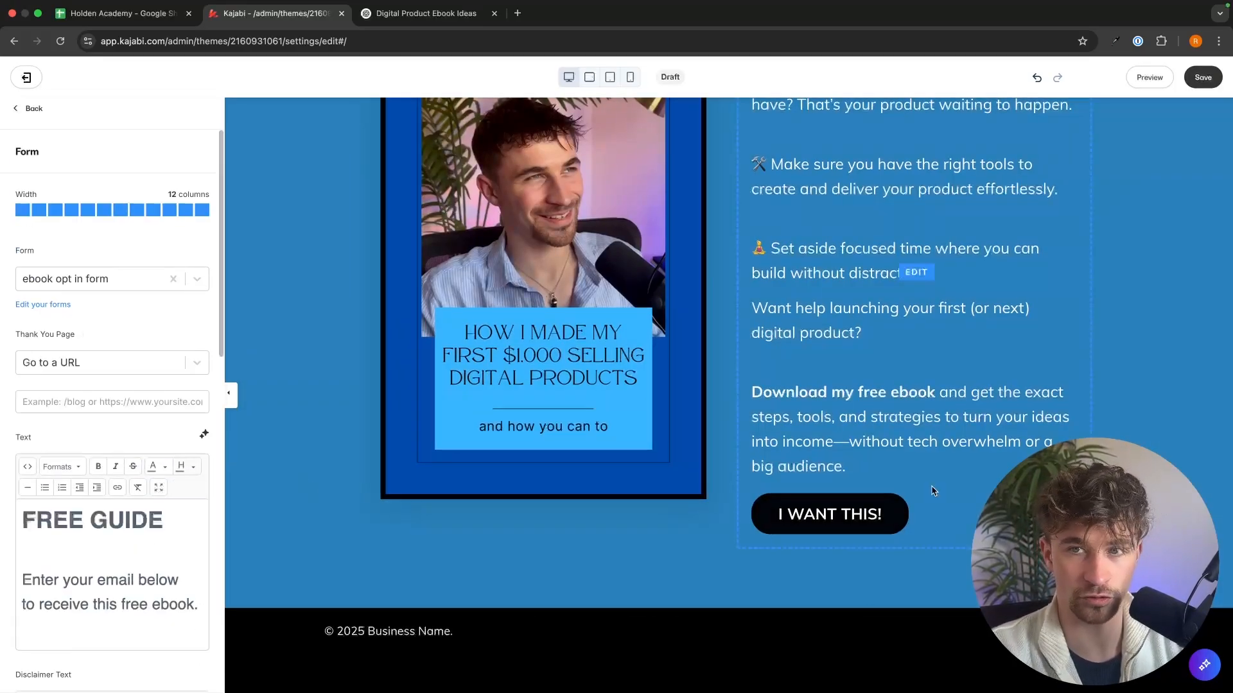
click(1202, 78)
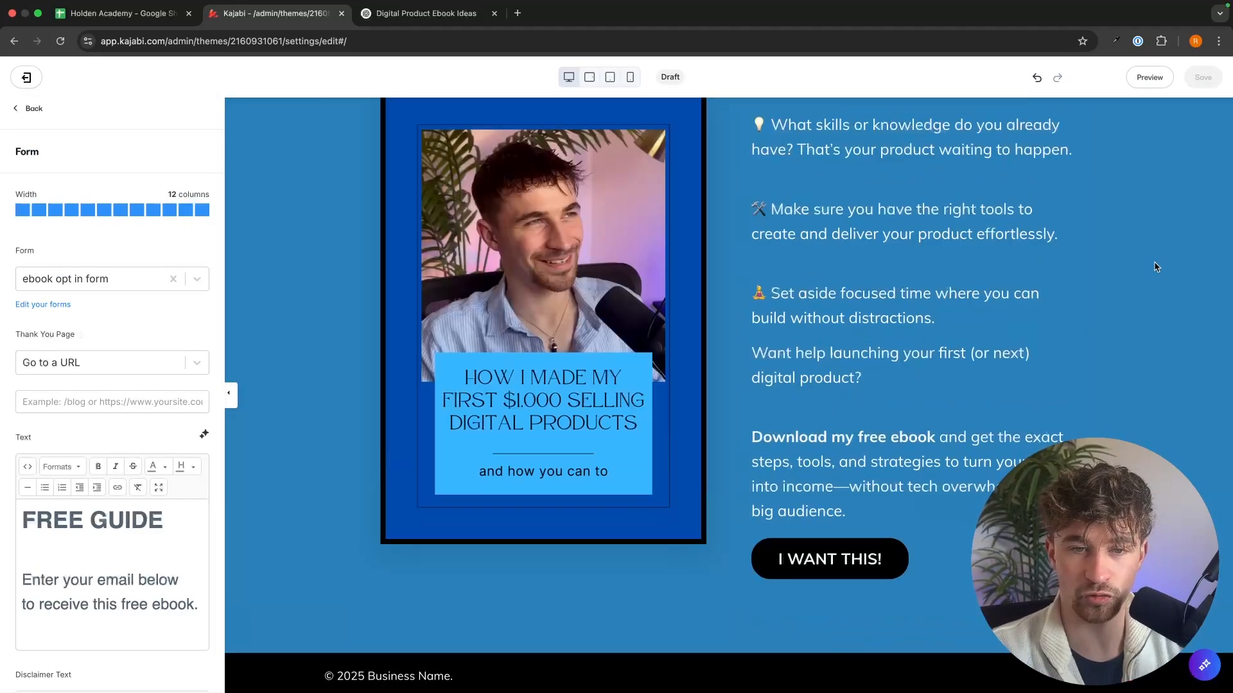
Step: Delete the "CREATIVE." logo block from the landing page header and save the page
scroll(1155, 266, up, 9)
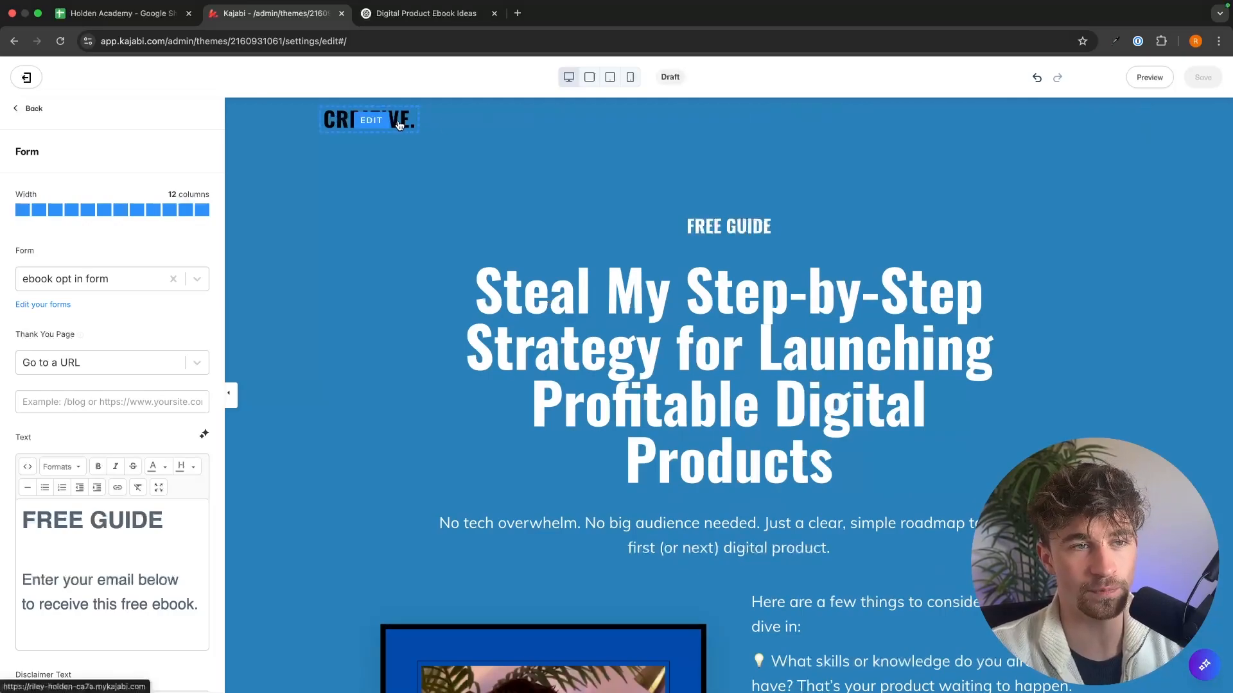
click(601, 129)
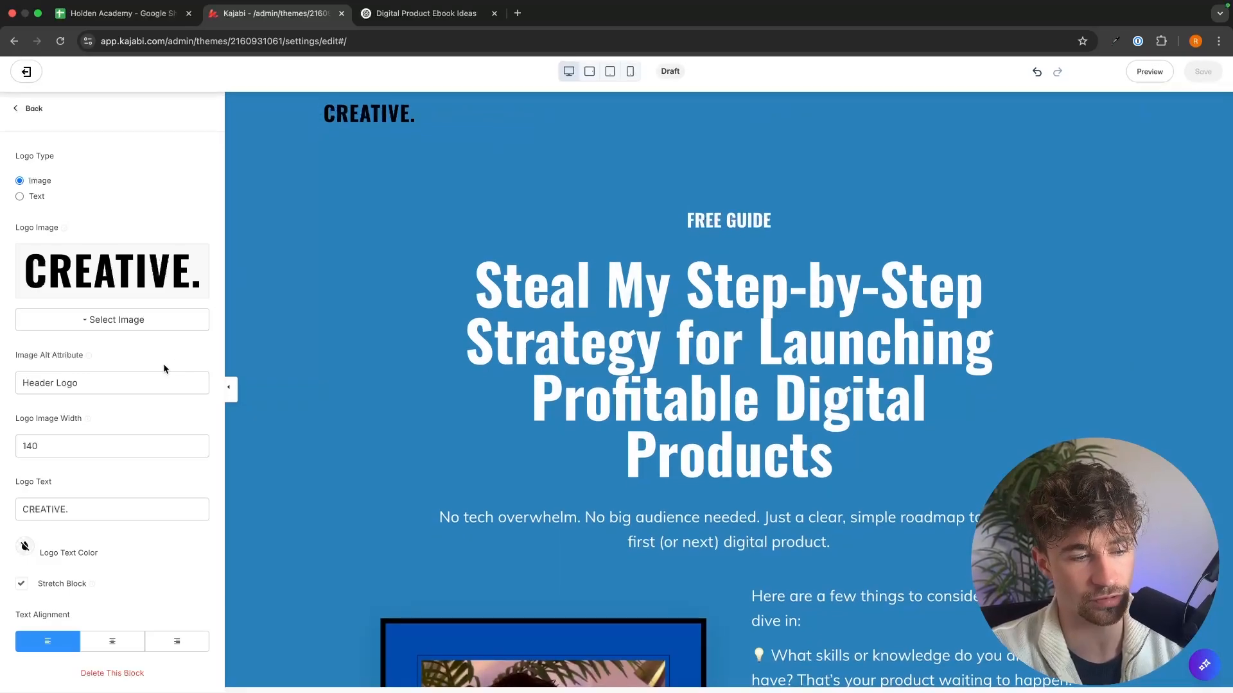
click(120, 672)
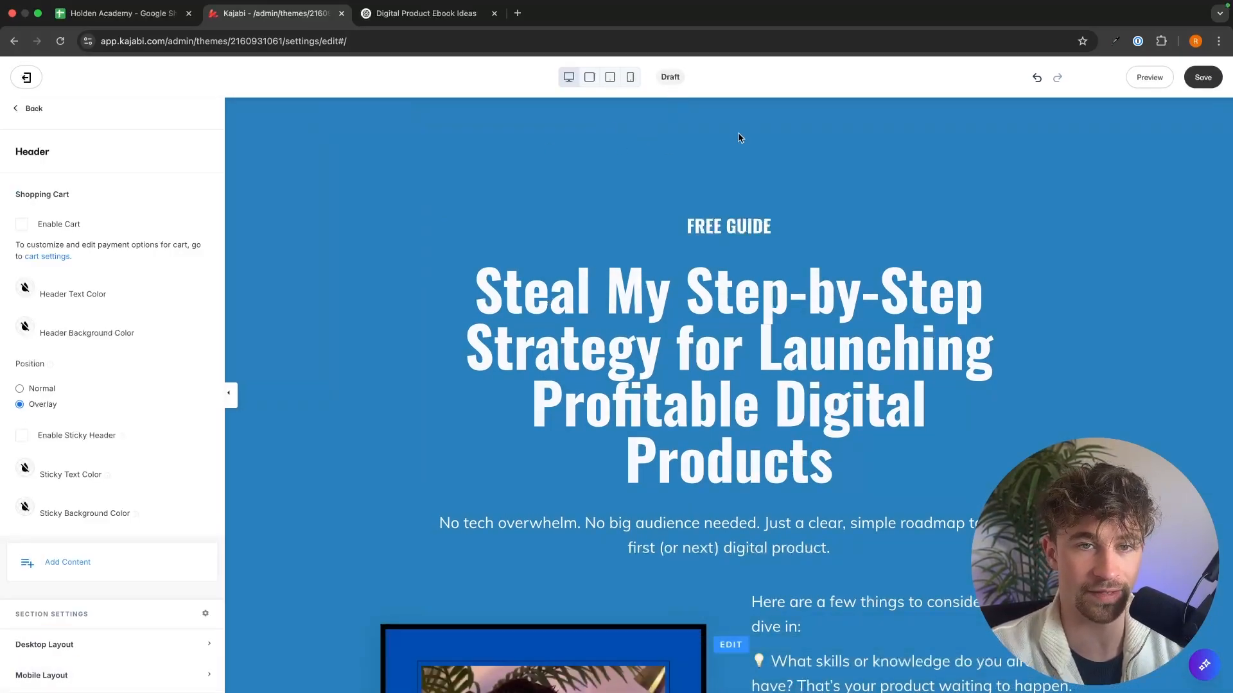
click(1201, 77)
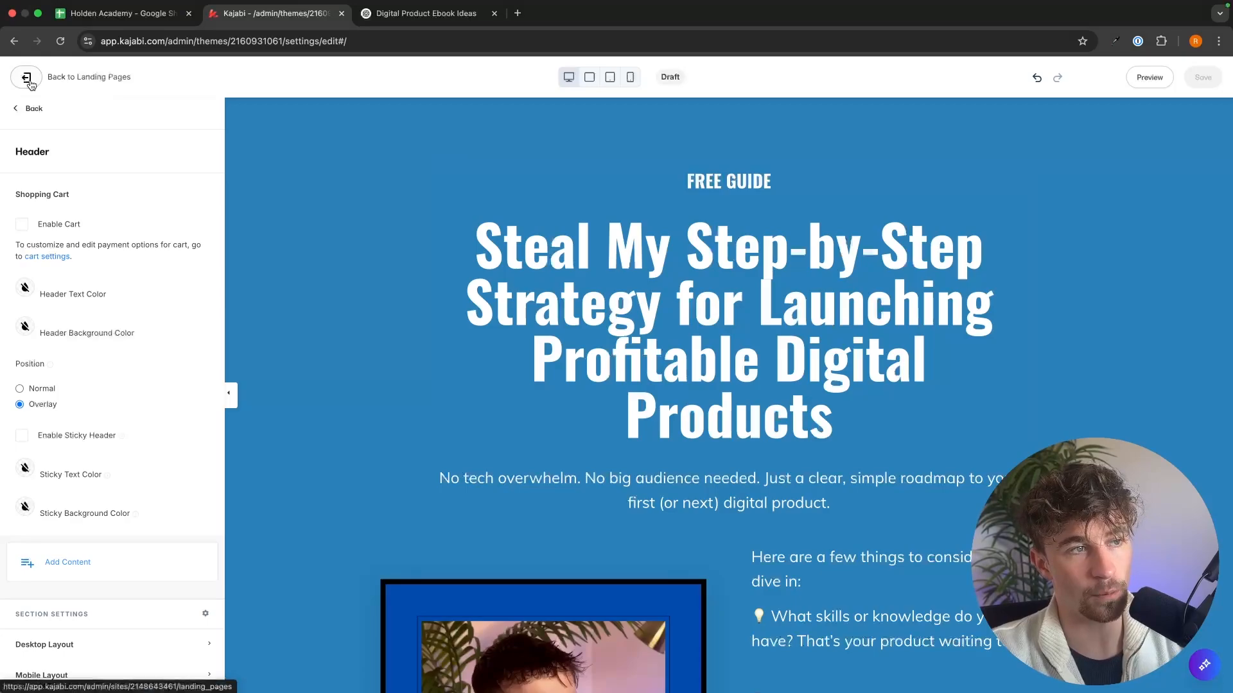
Step: Leave the page editor, start a new landing page, and browse all of the Thank you templates
click(28, 81)
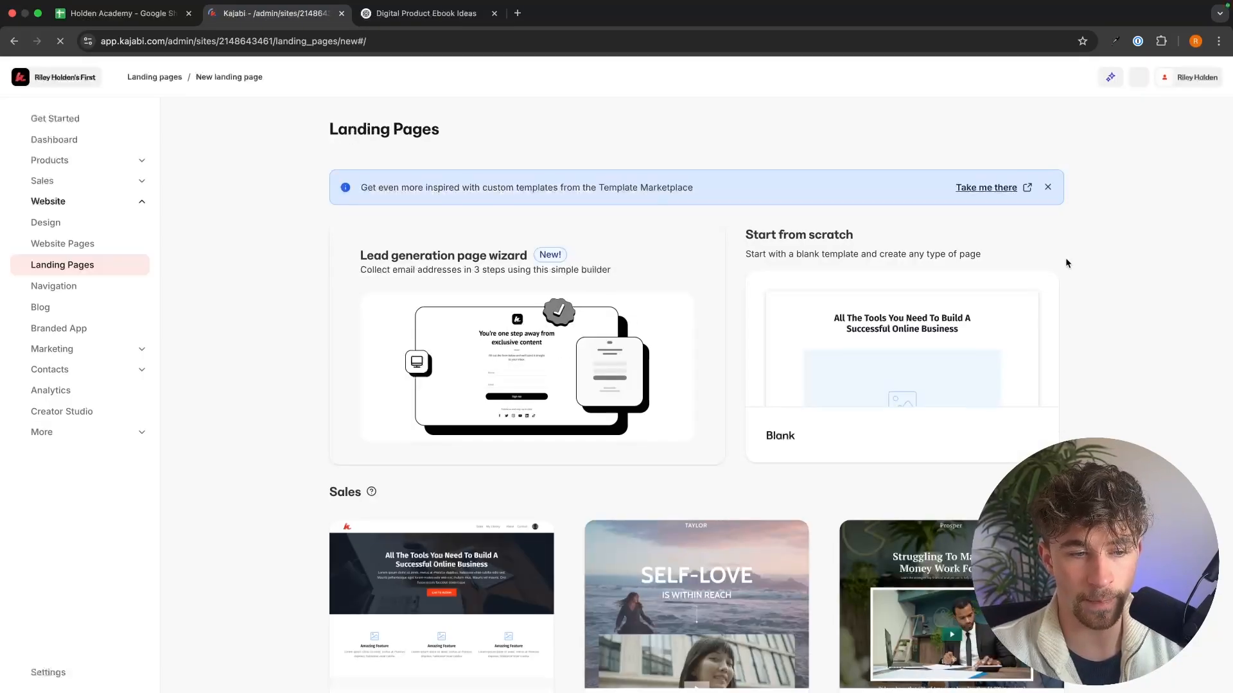
scroll(1065, 256, down, 20)
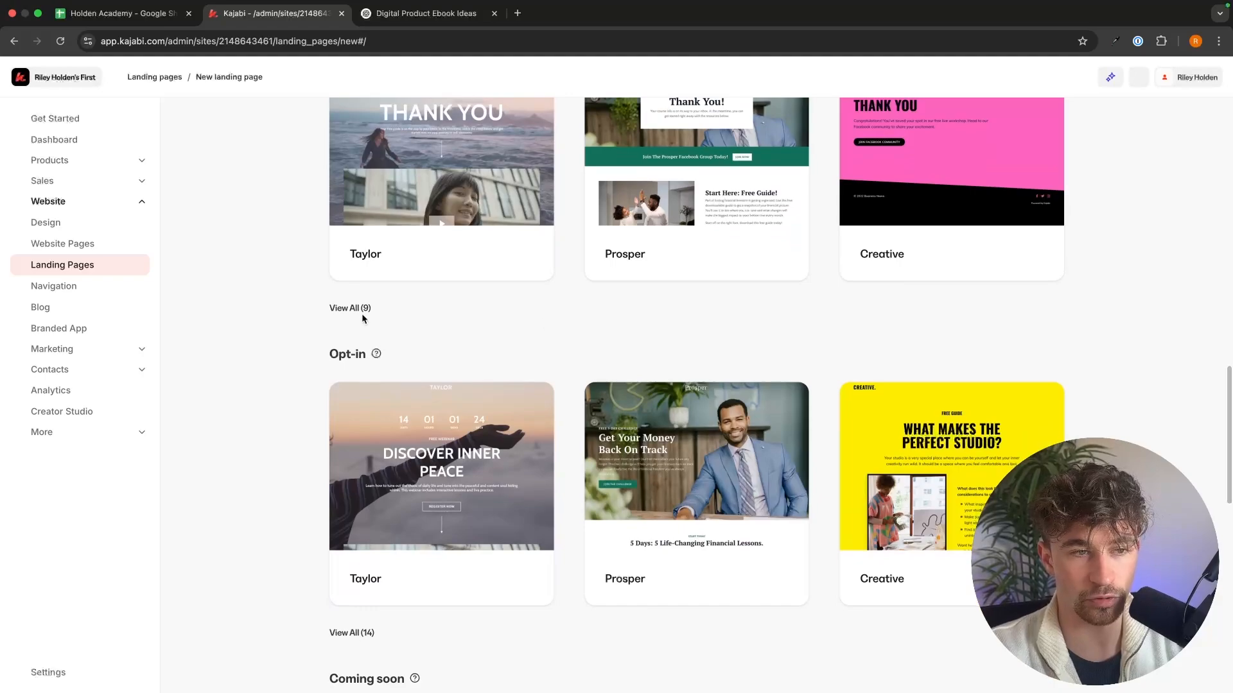
click(361, 309)
scroll(925, 377, up, 5)
scroll(988, 359, down, 2)
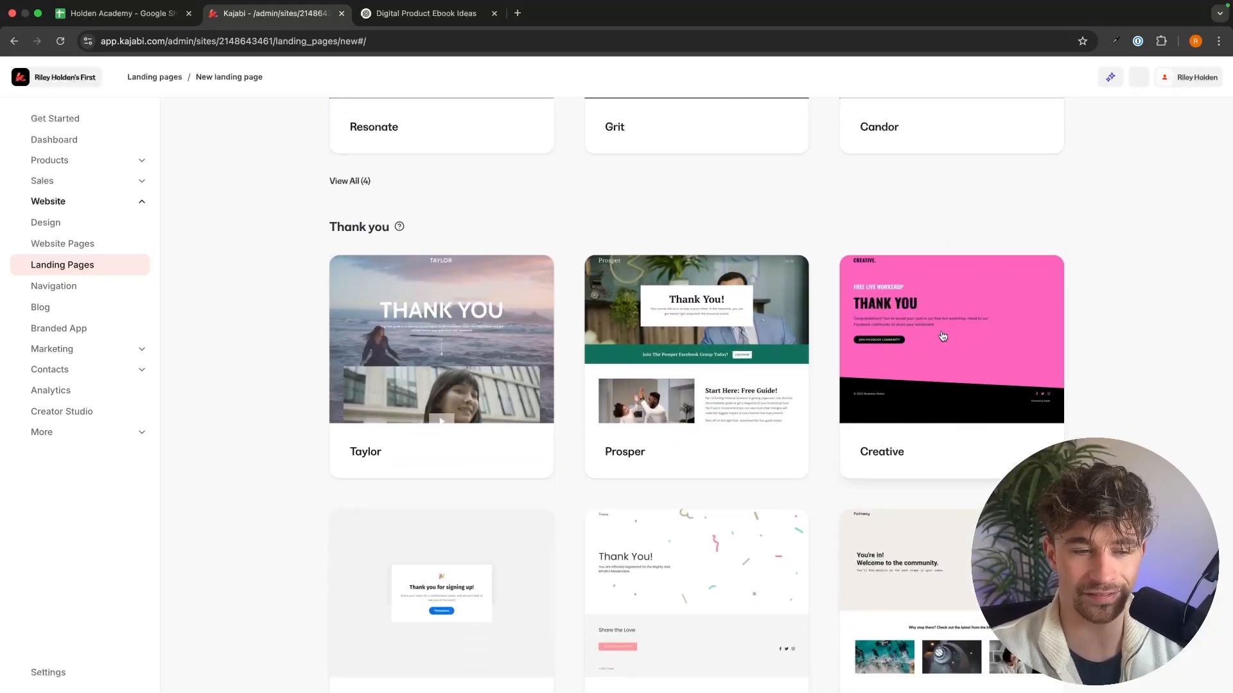
scroll(961, 340, down, 4)
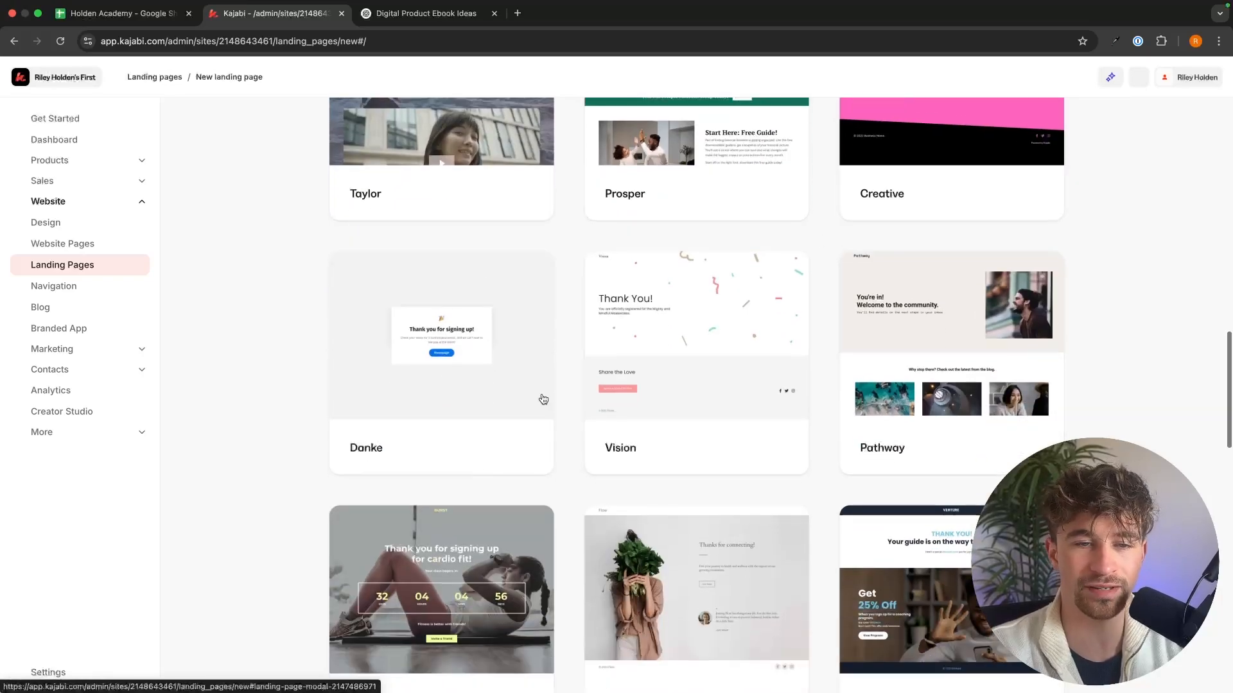
scroll(835, 308, up, 3)
Step: Create a landing page titled "thank you page" from the Creative thank-you template
click(983, 276)
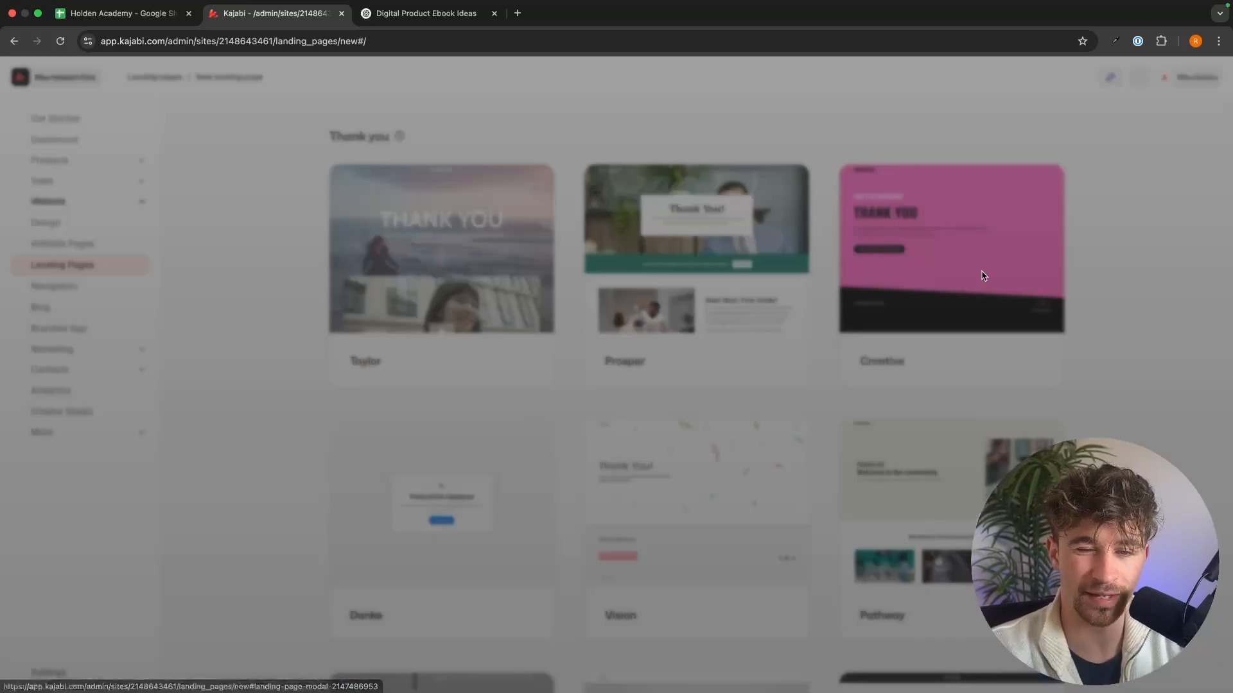
click(764, 228)
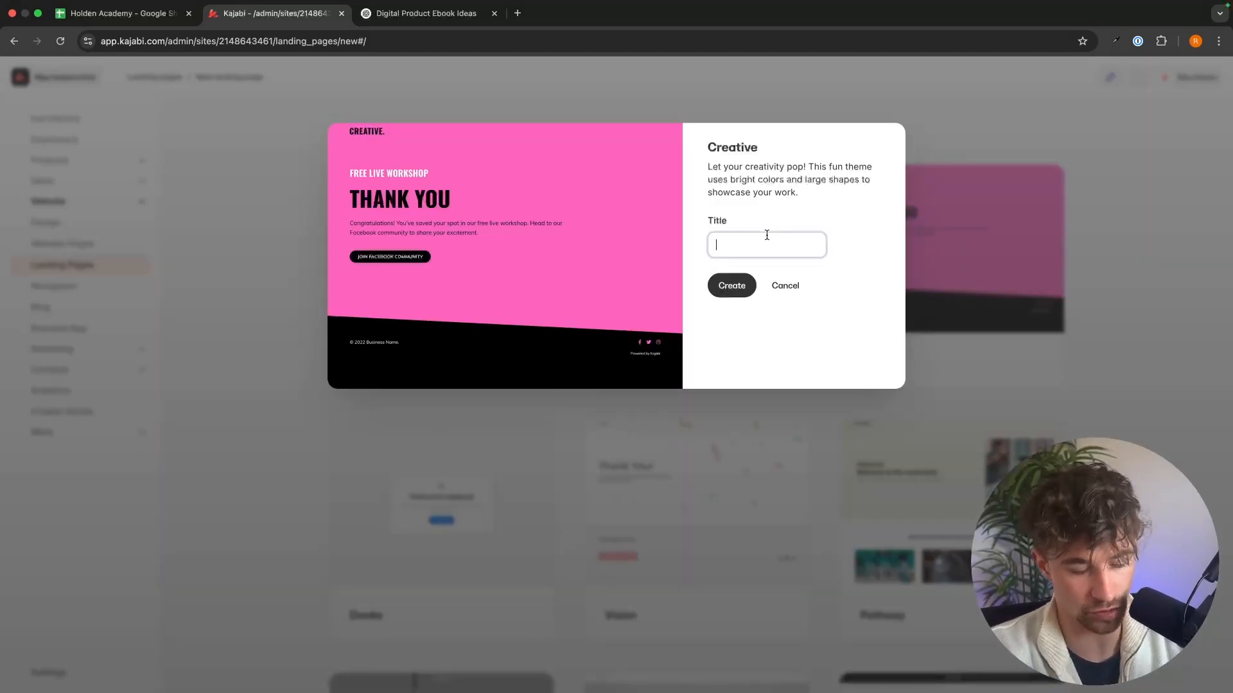
text(thank you pa)
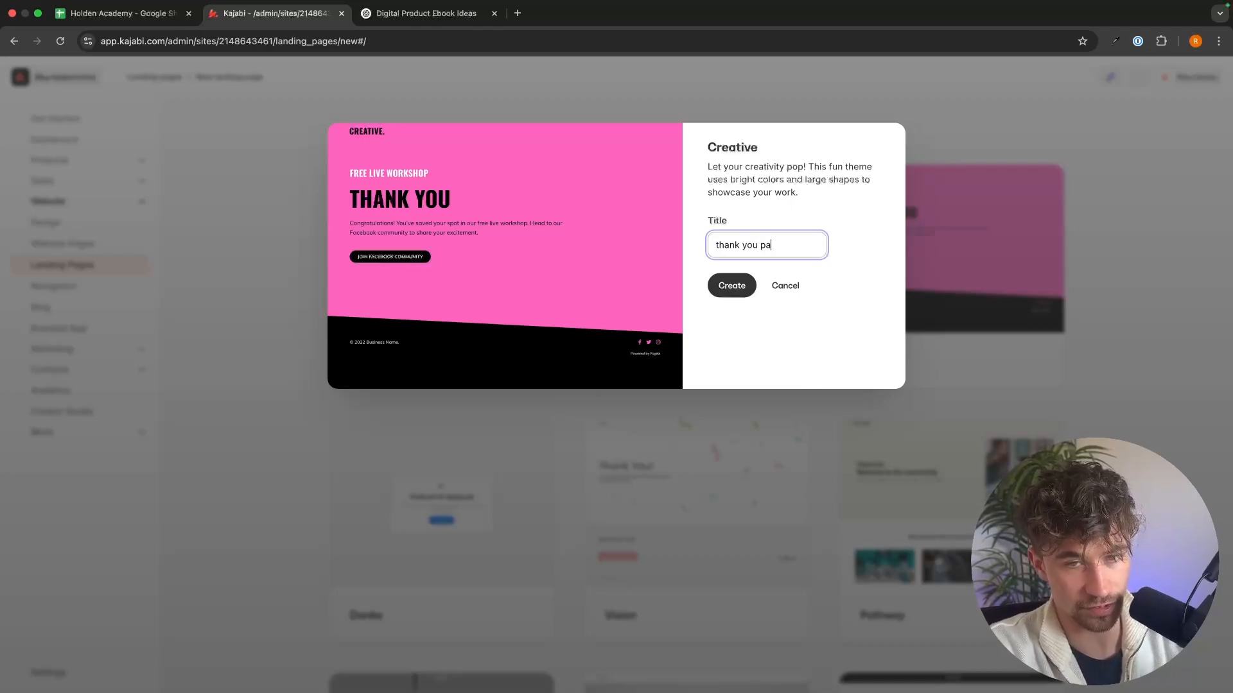
text(ge)
key(Return)
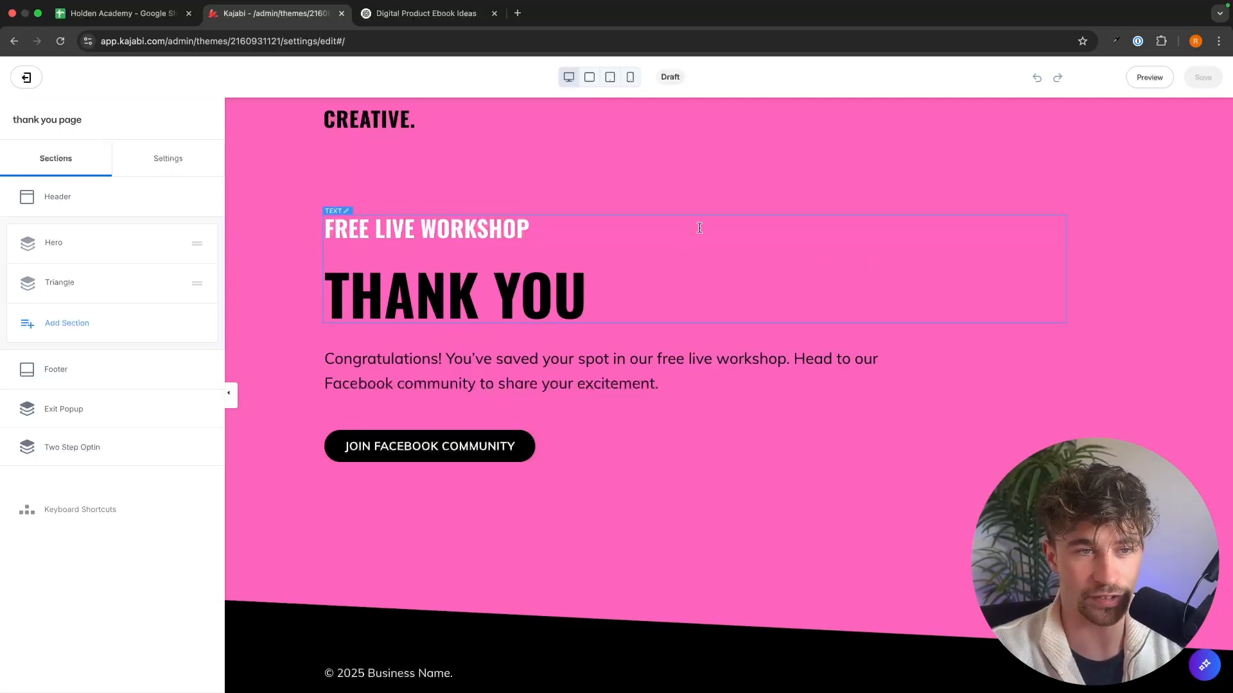
Step: Change the thank-you page's hero section background color from pink to the preset blue used on the opt-in page
click(708, 183)
click(125, 414)
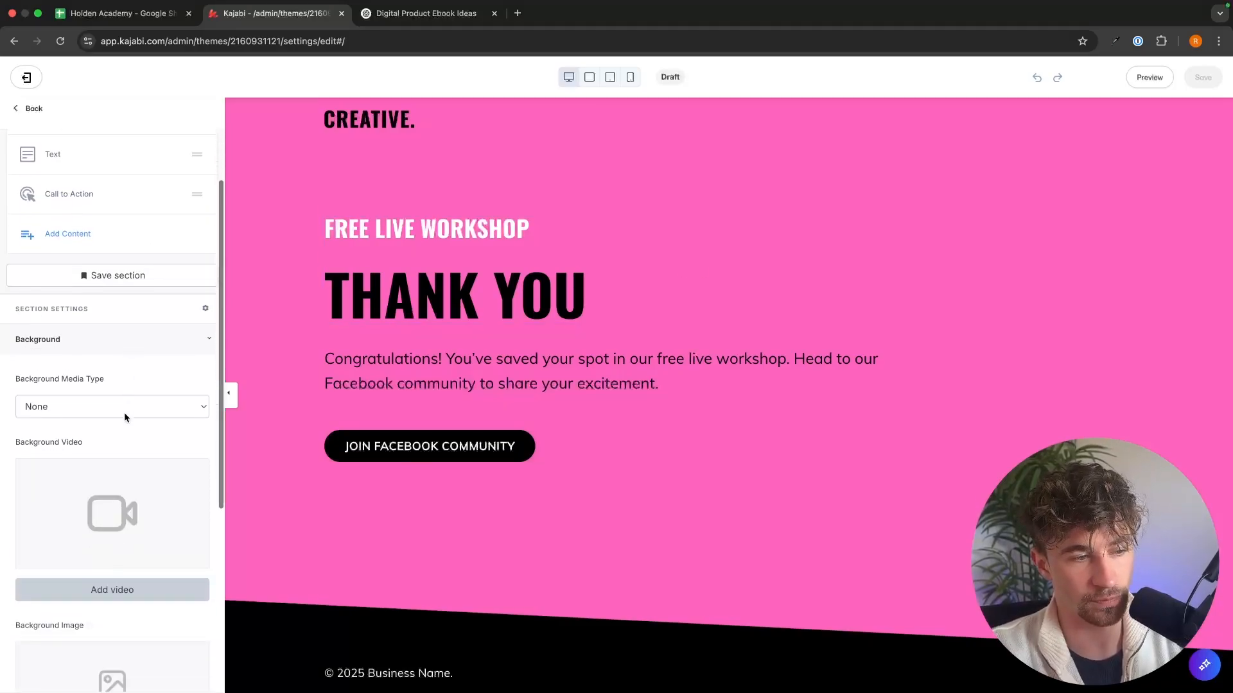
scroll(128, 421, down, 6)
click(25, 535)
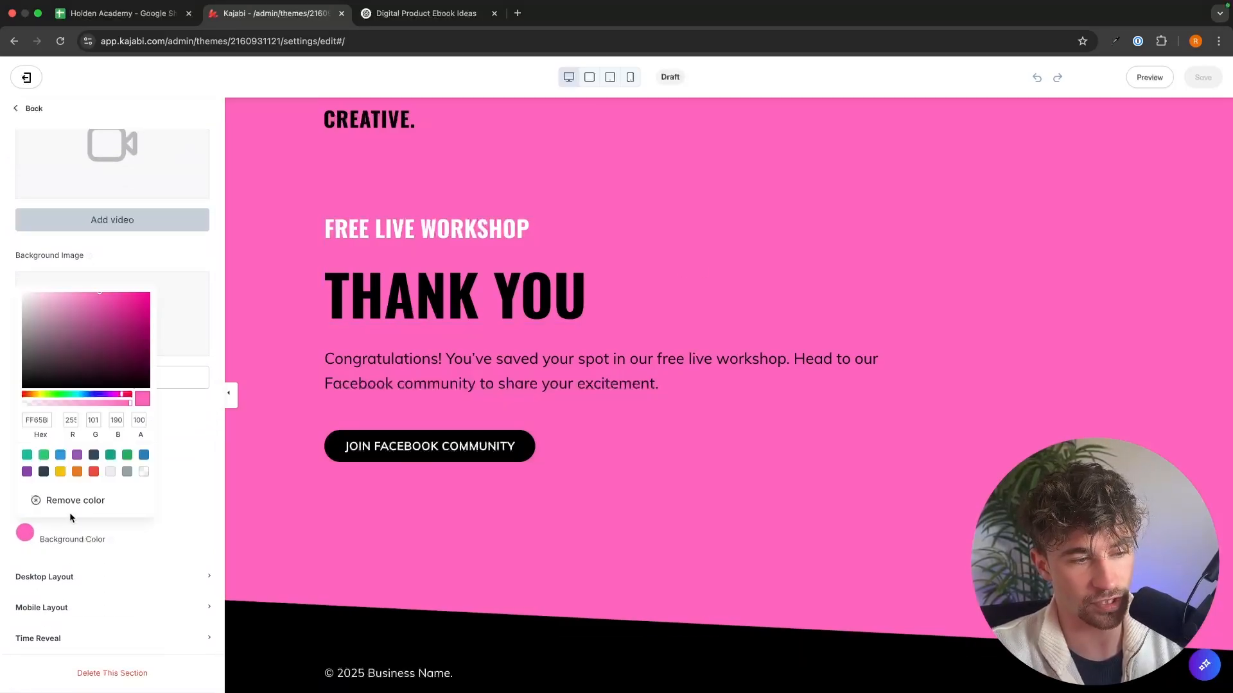
click(144, 454)
Step: Replace the "FREE LIVE WORKSHOP" heading with "YOUR SUBMISSION HAS BEEN RECIEVED"
click(709, 224)
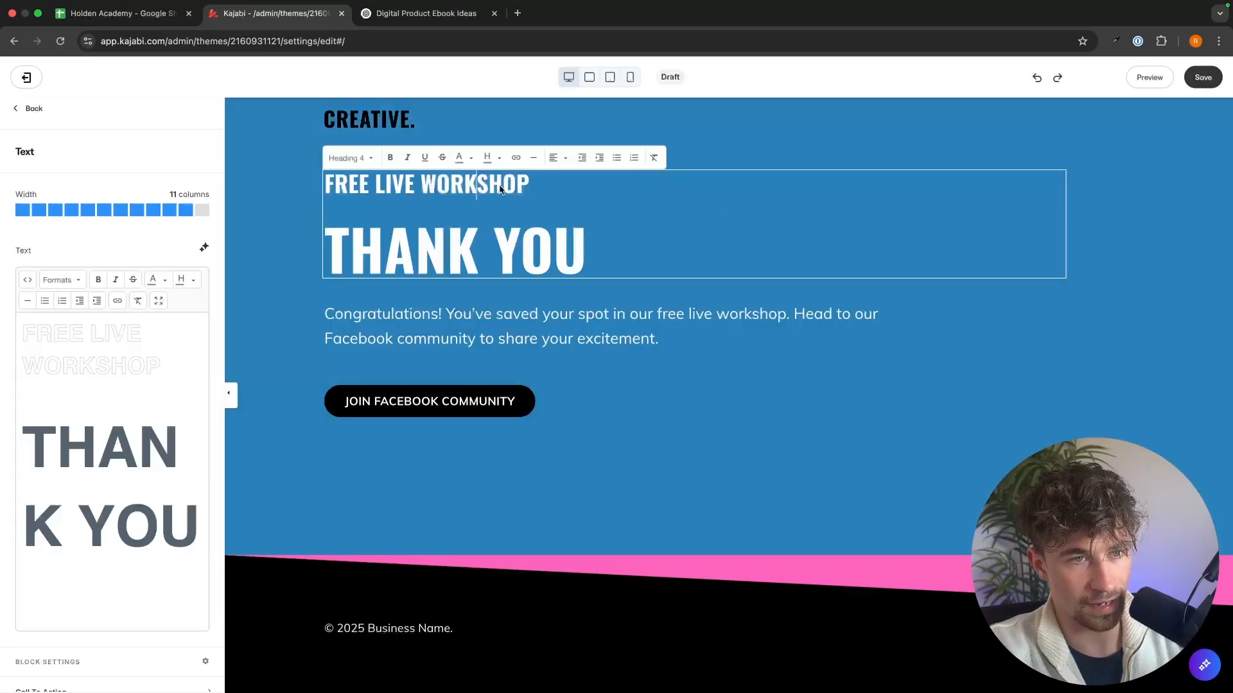
drag(538, 190, 348, 185)
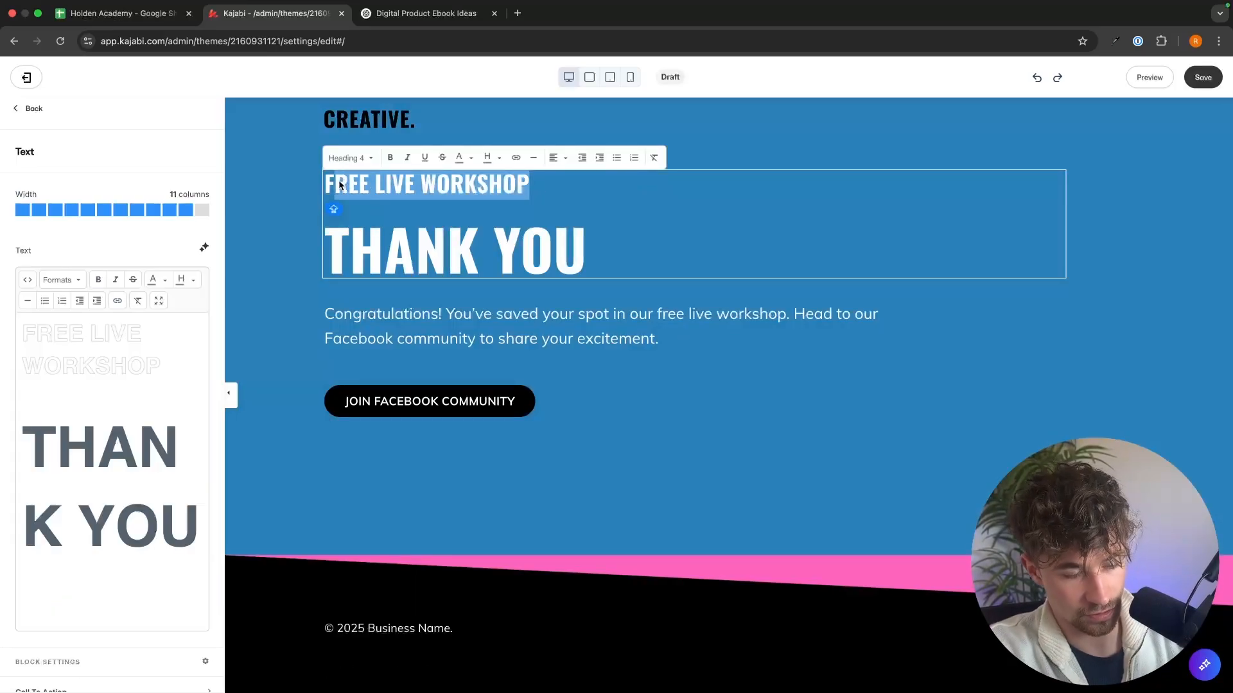
text(Your)
key(BackSpace)
key(BackSpace)
key(BackSpace)
text(PUT)
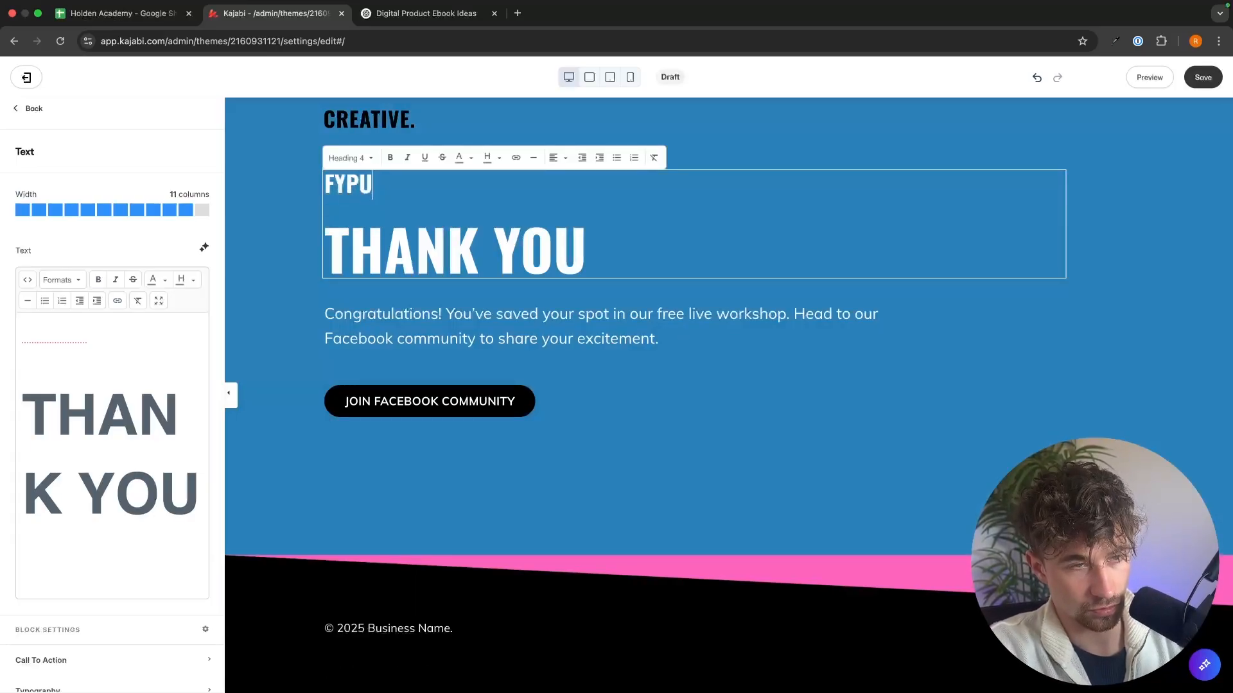
key(BackSpace)
key(BackSpace)
key(BackSpace)
text(OUR )
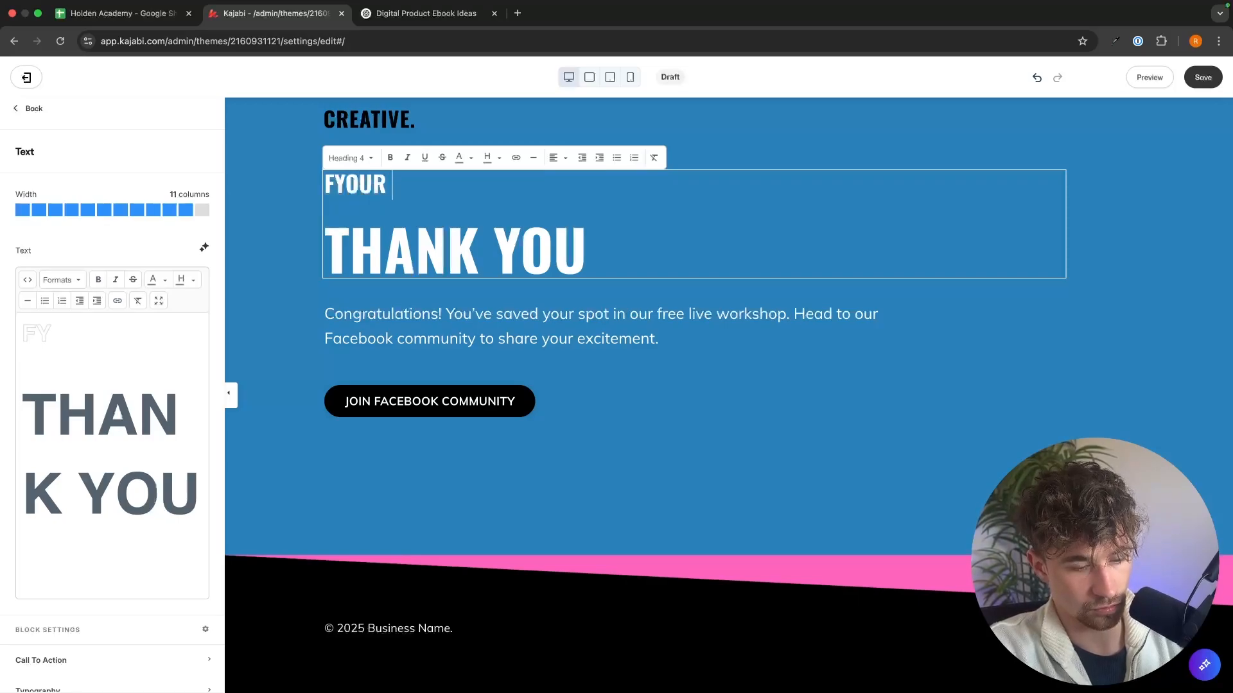
text(SUBMISSION)
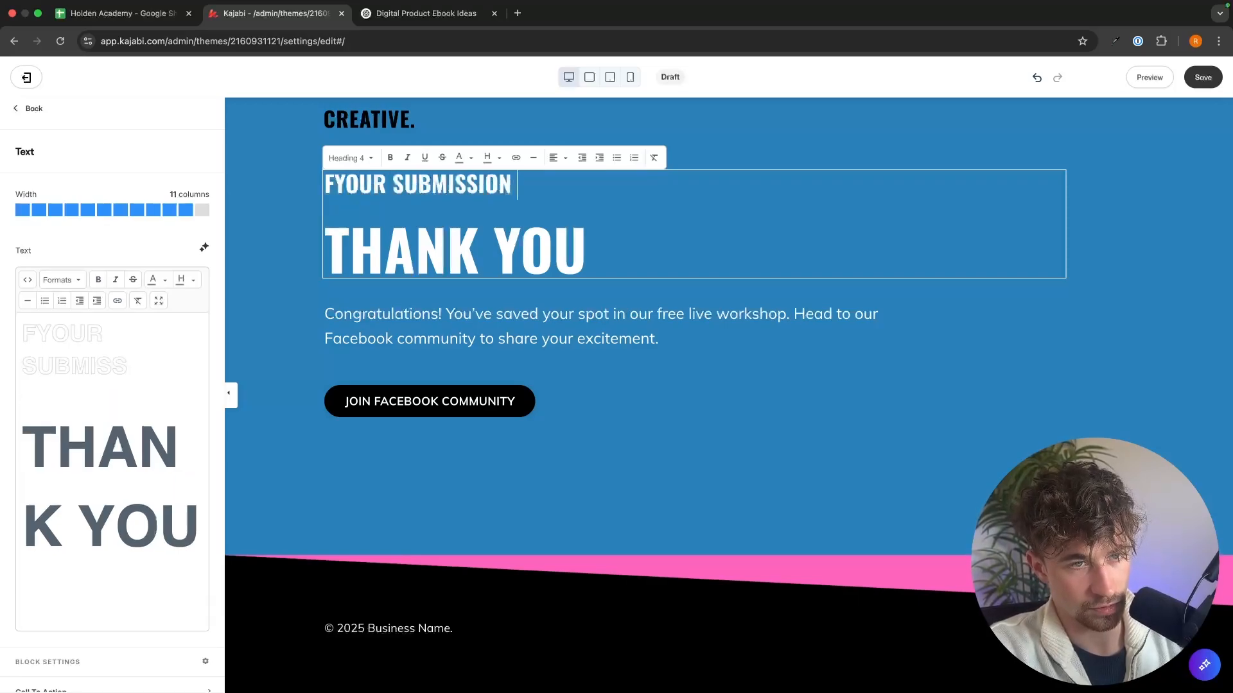
text( HAS BEEN RECIEVED)
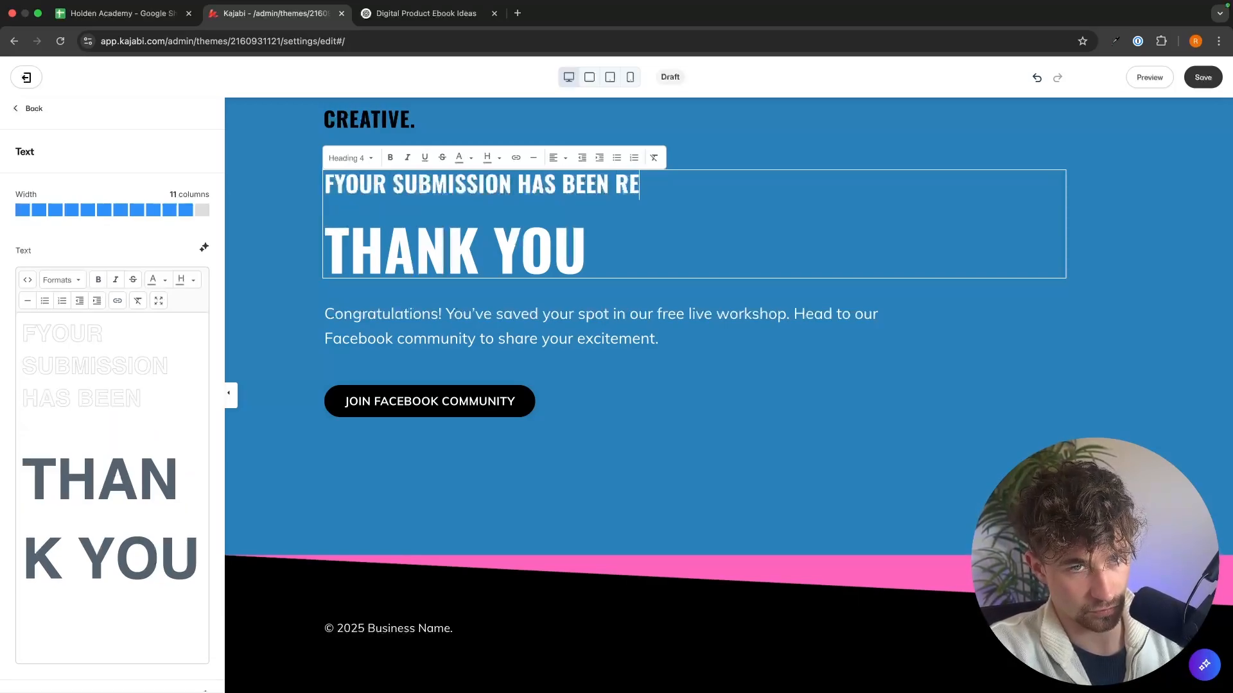
click(339, 184)
key(BackSpace)
Step: Reword the paragraph under THANK YOU to "Congratulations! You will receive the ebook in your email"
click(535, 319)
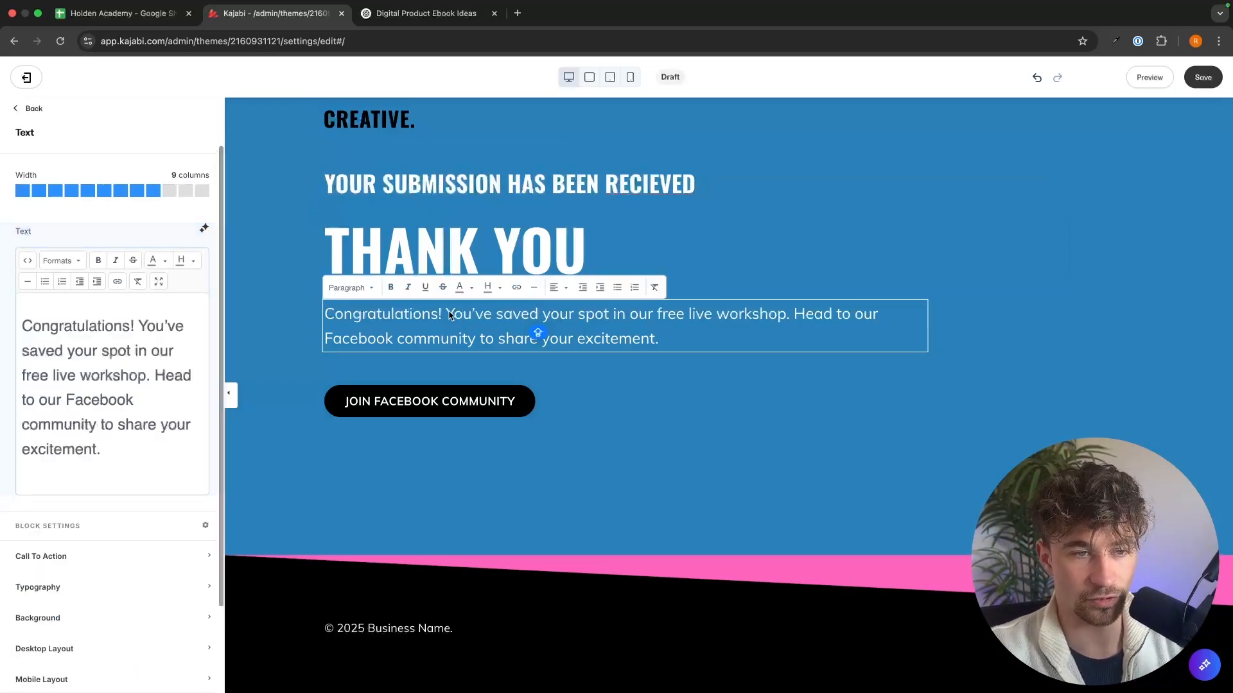
drag(475, 318, 688, 338)
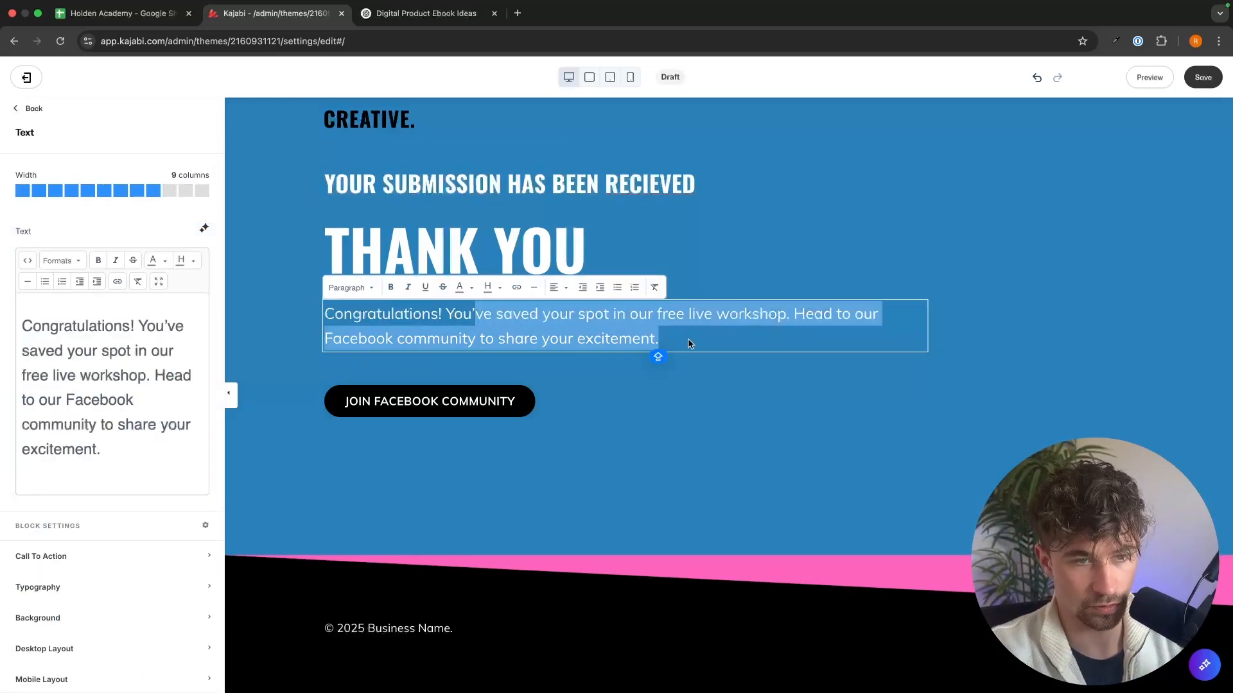
key(BackSpace)
text(WILL)
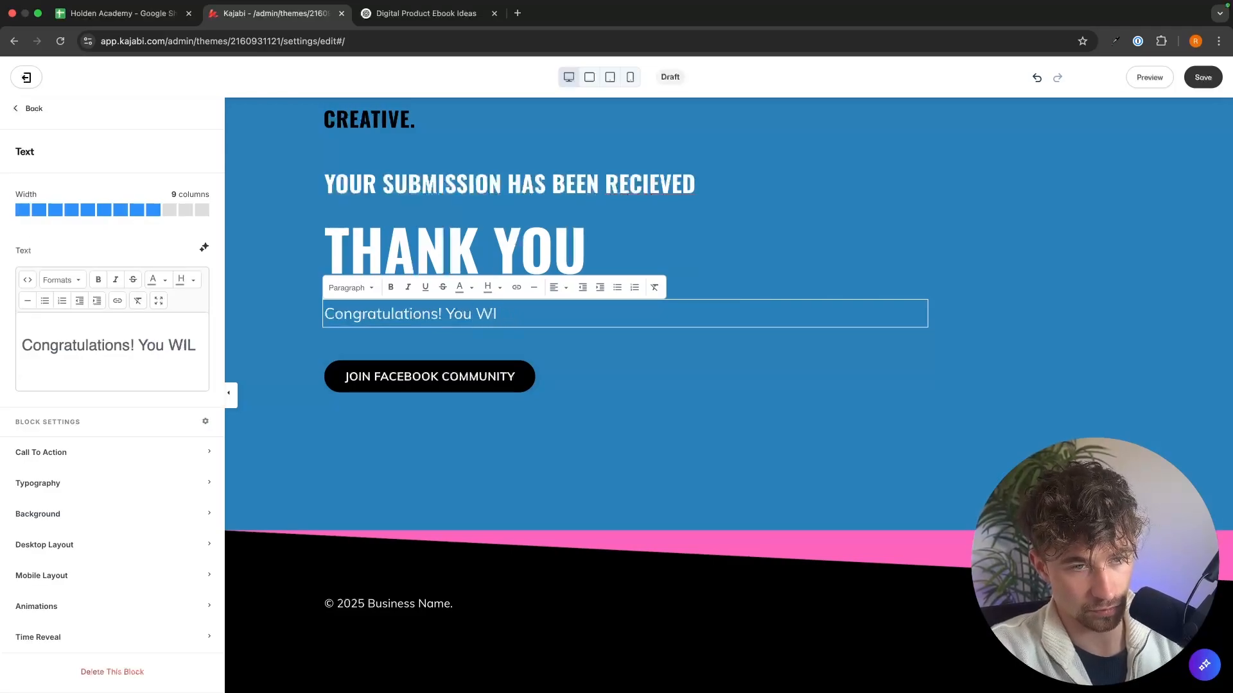
key(BackSpace)
key(BackSpace)
text(will receiv)
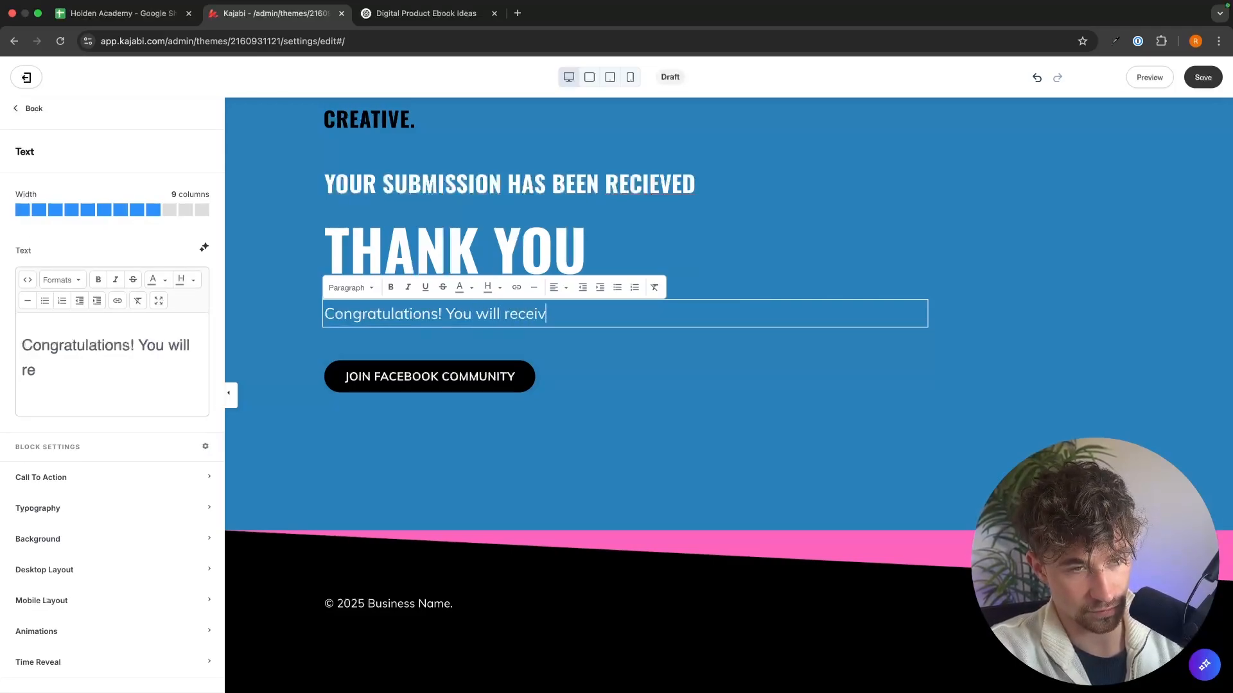
text(e the ebbok)
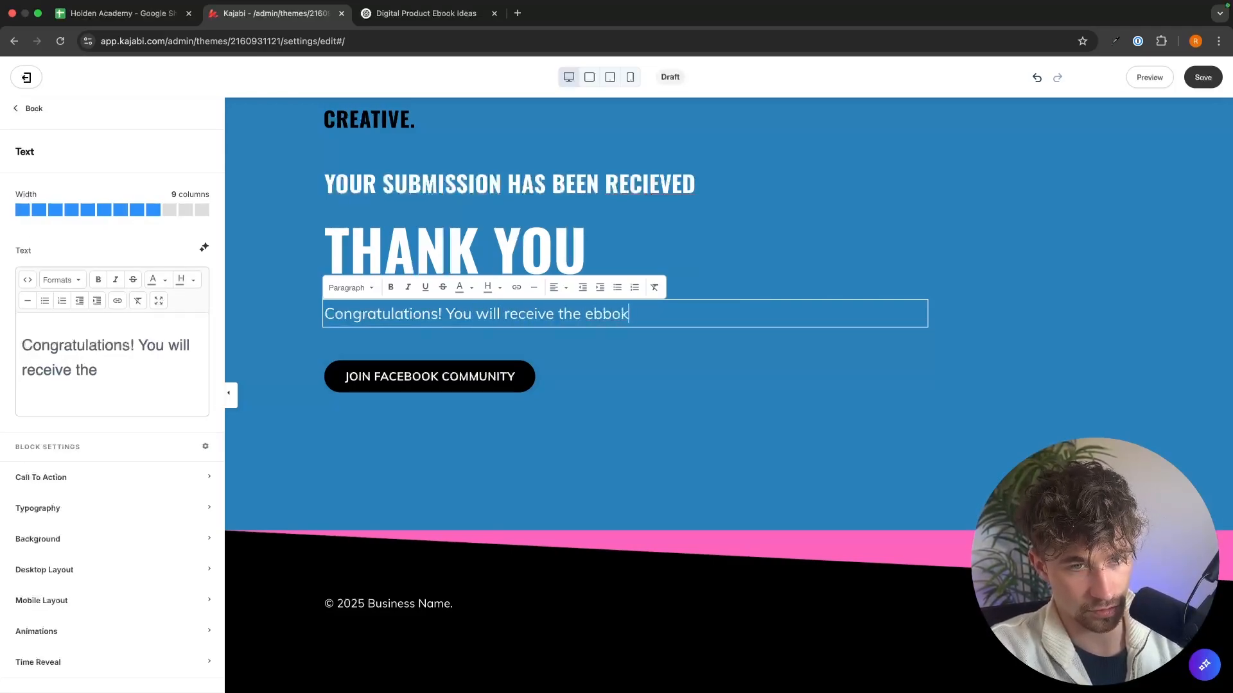
key(BackSpace)
key(BackSpace)
key(BackSpace)
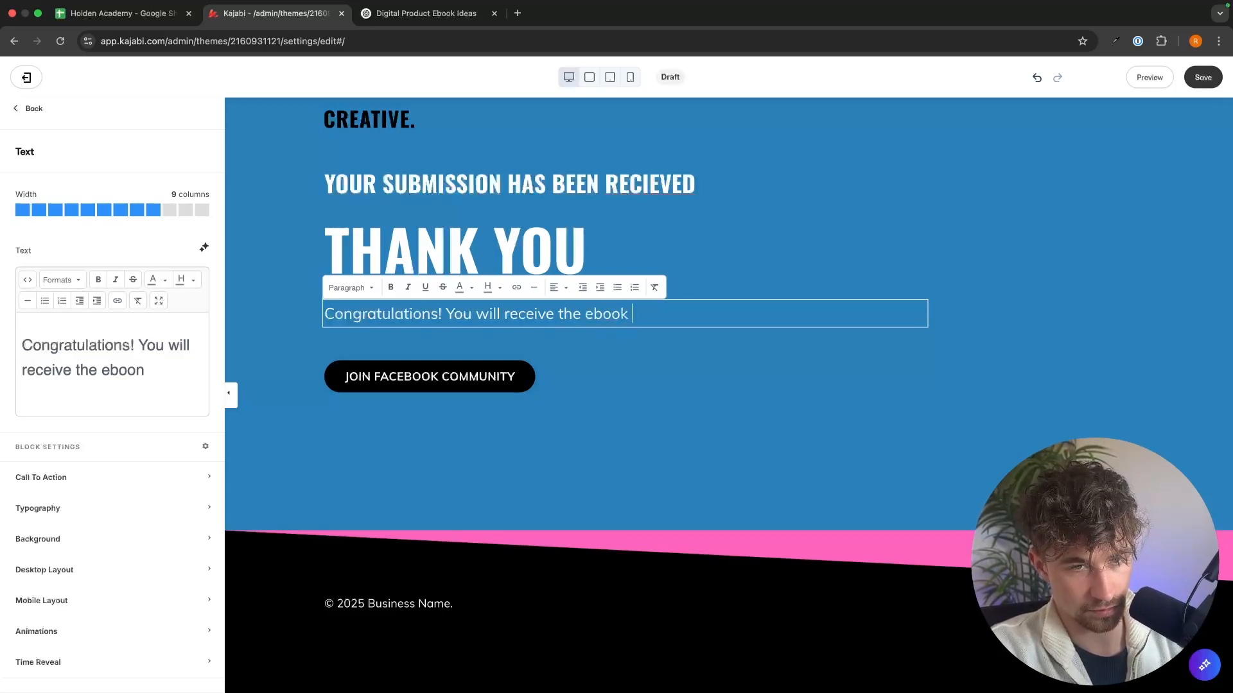
text(ook in your email)
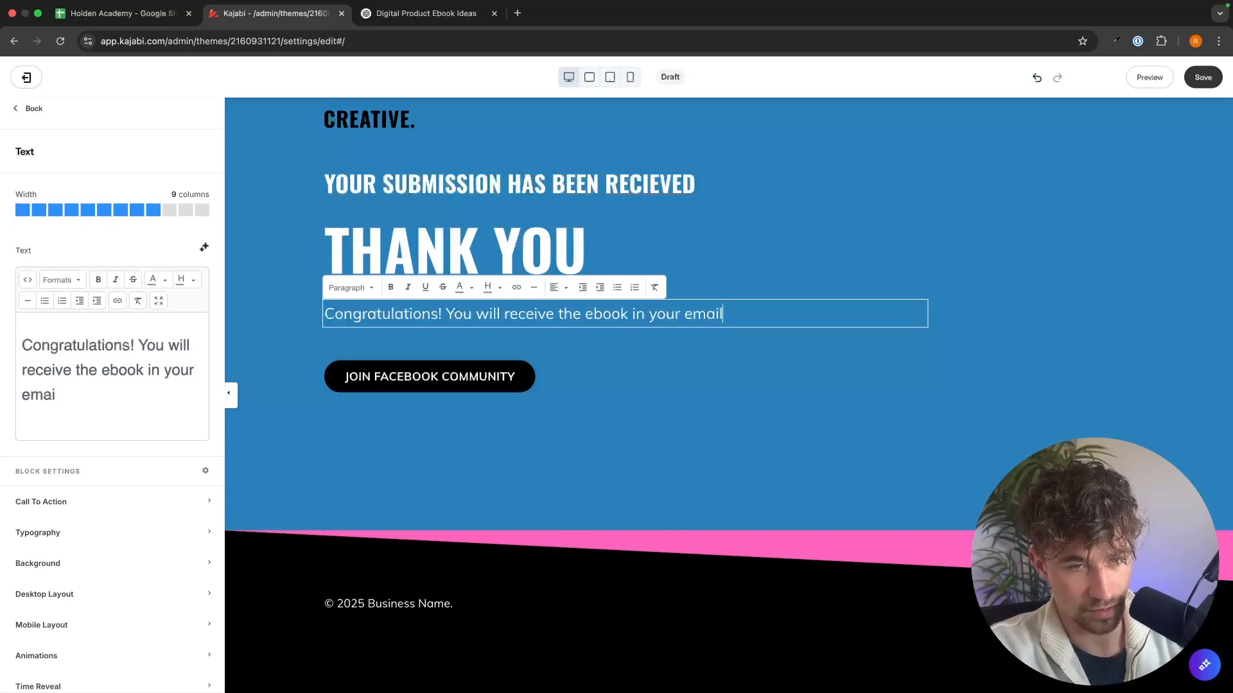
Step: Add a second paragraph under the congratulations line reading "*if you have any issues please contact me at", followed by the contact email and a closing asterisk
key(Return)
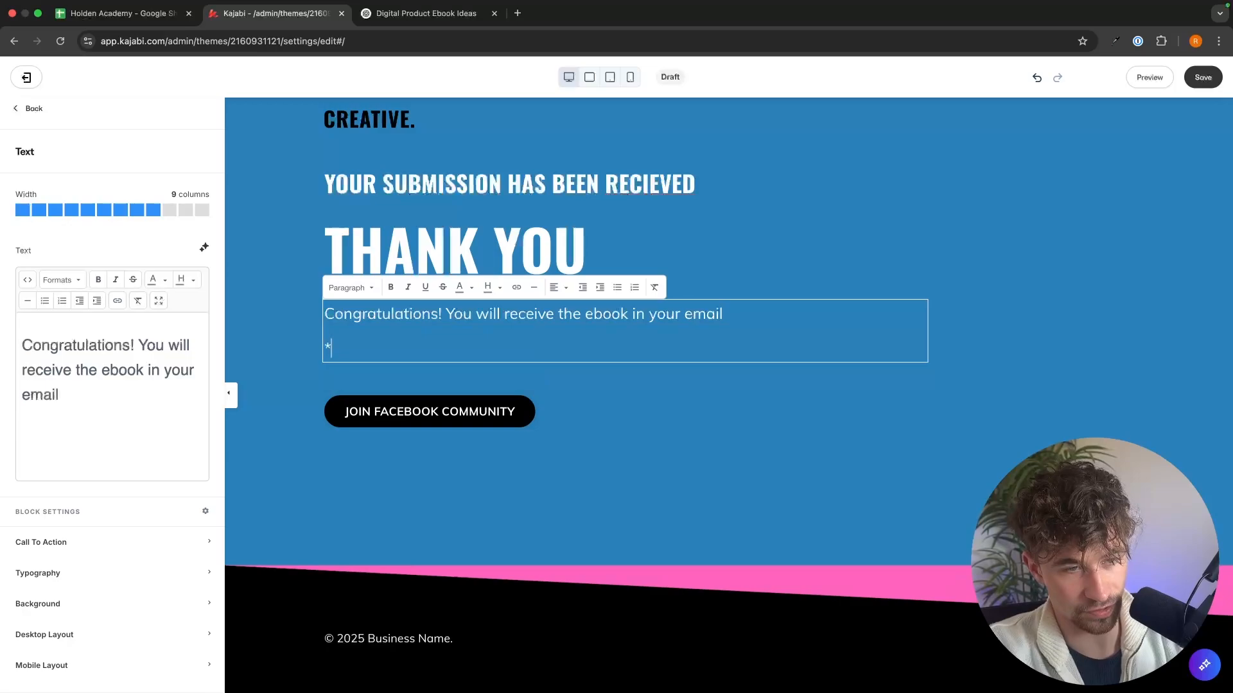
text(*if you have )
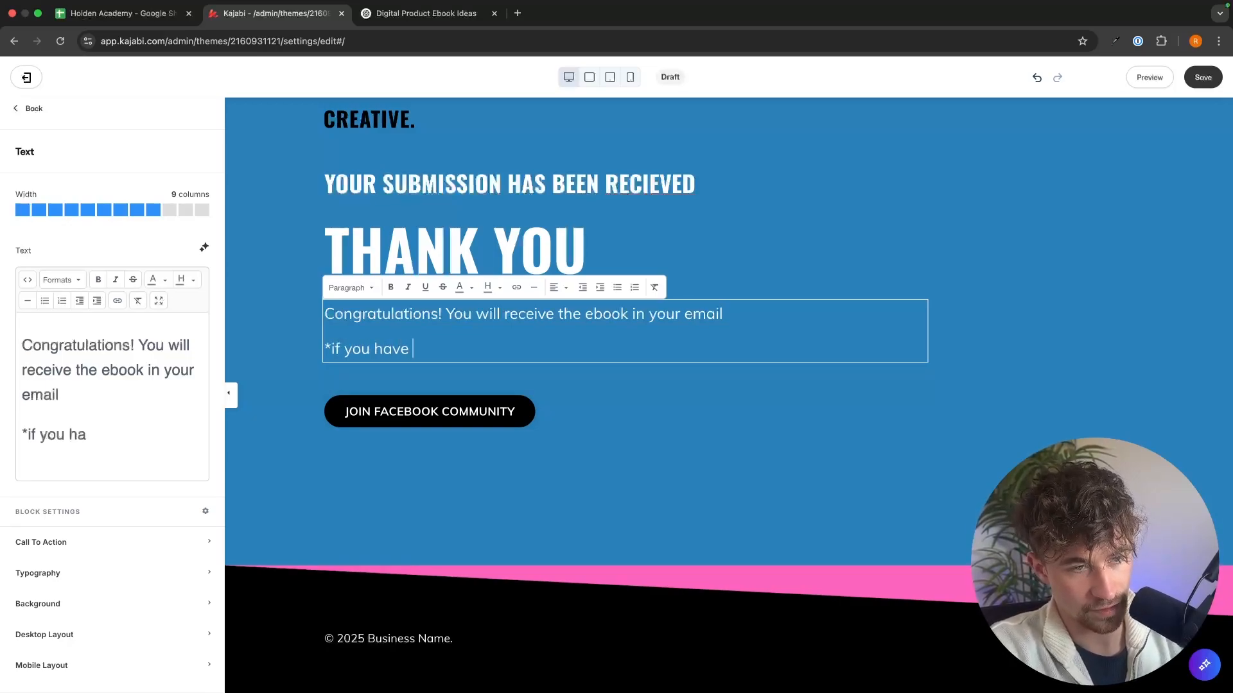
text(any issues p)
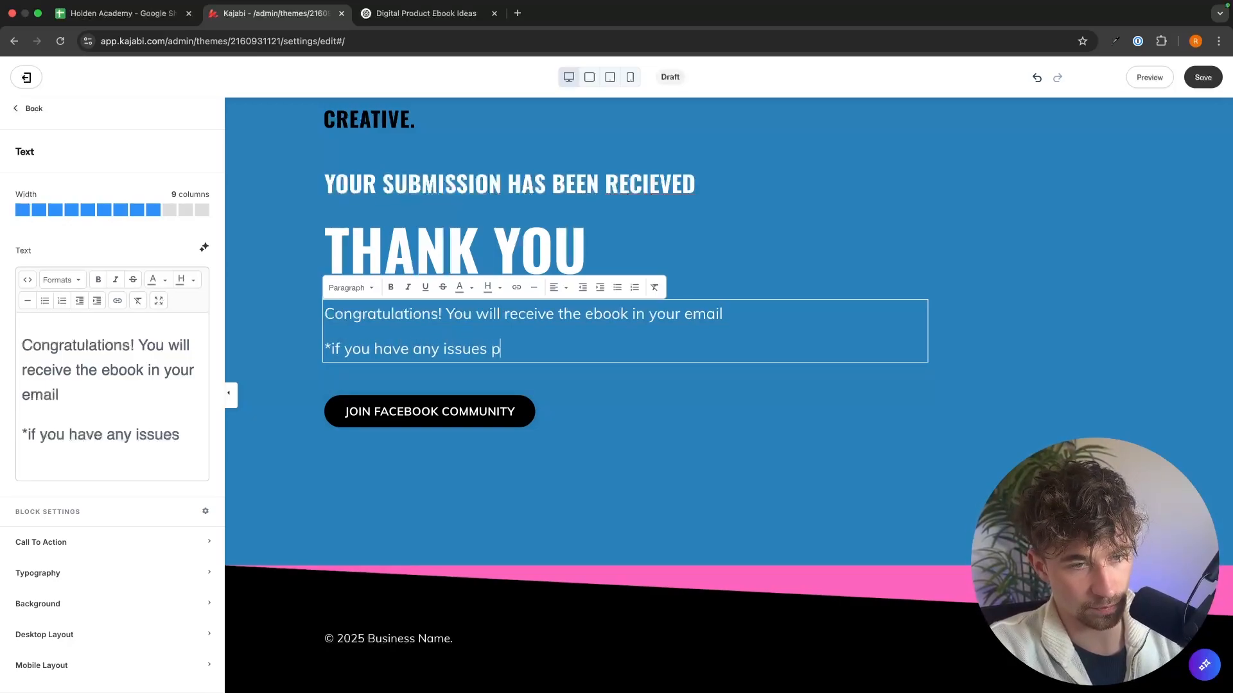
text(lease contact me )
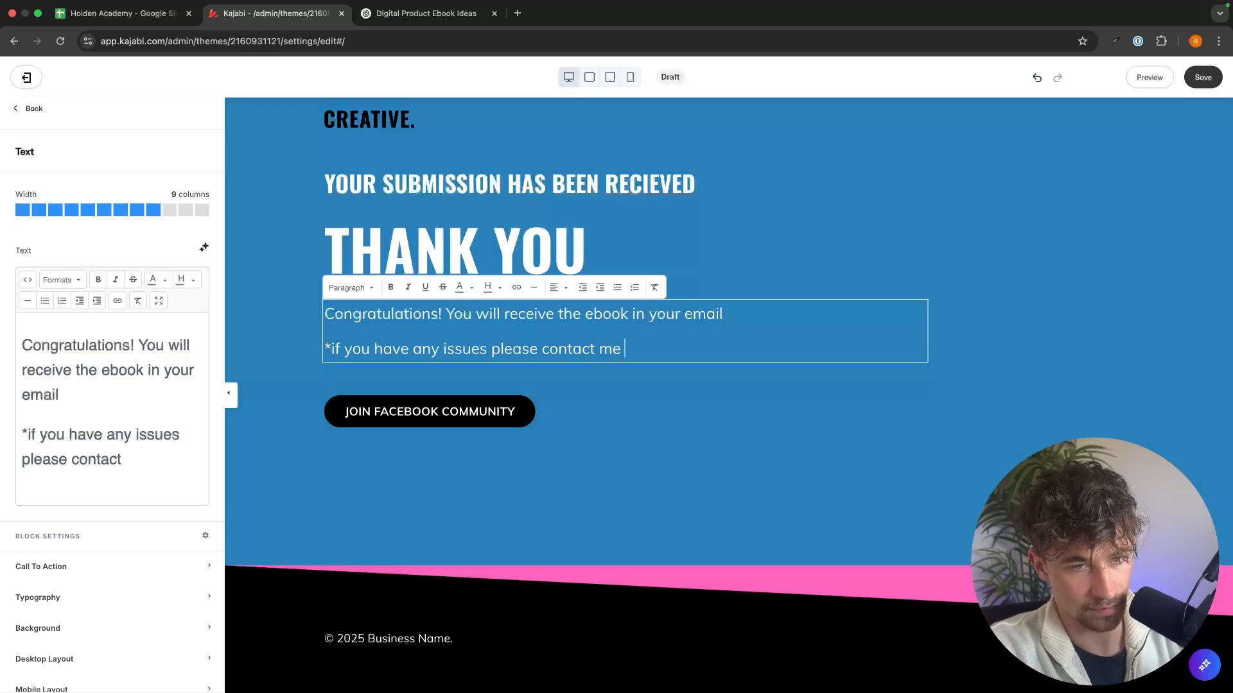
text(at )
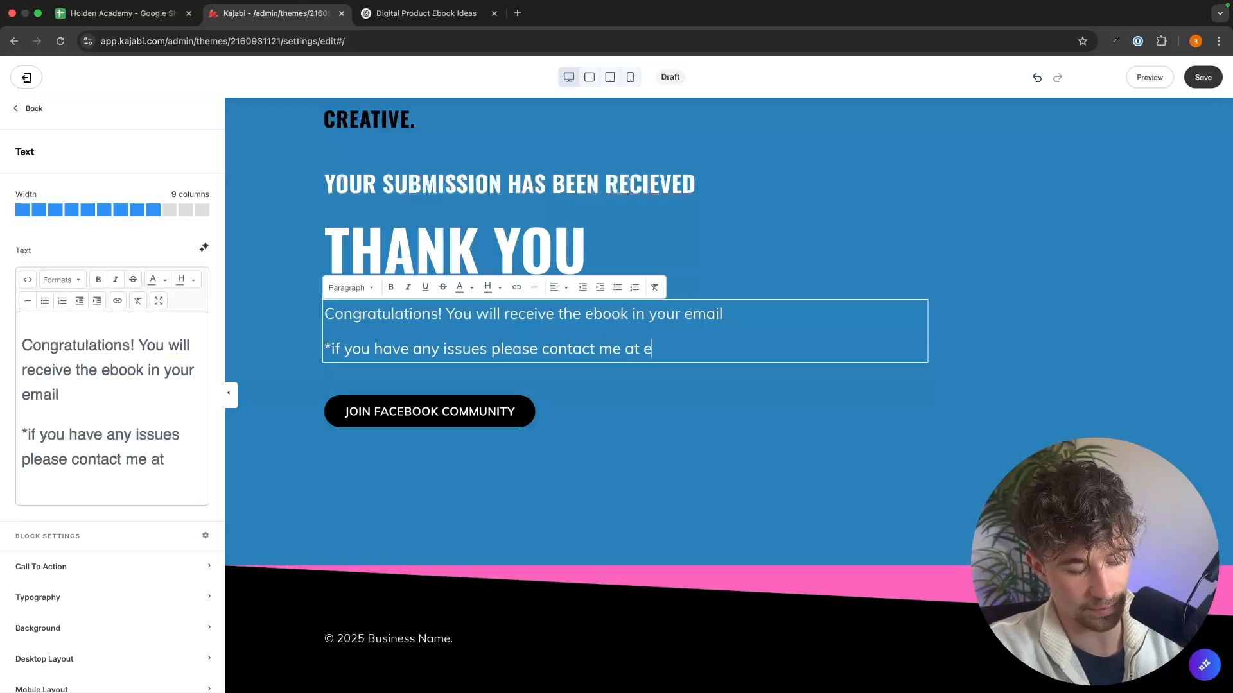
text(exma)
key(BackSpace)
key(BackSpace)
text(ample@)
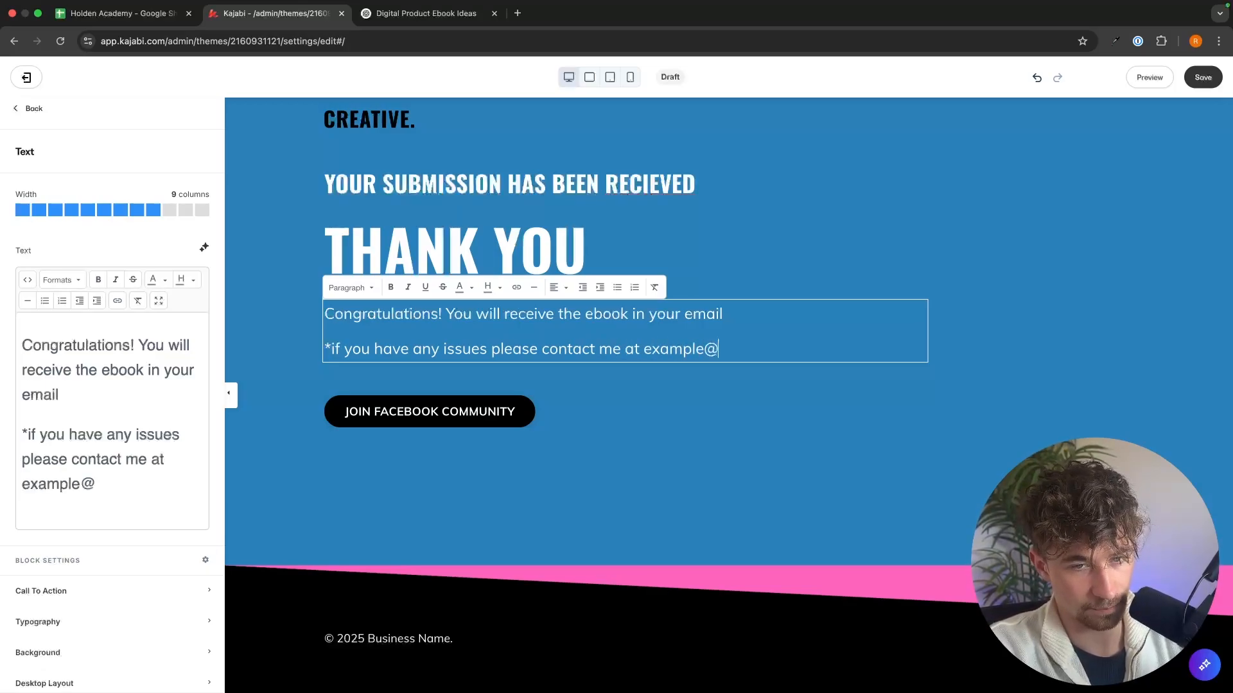
text(example.com*)
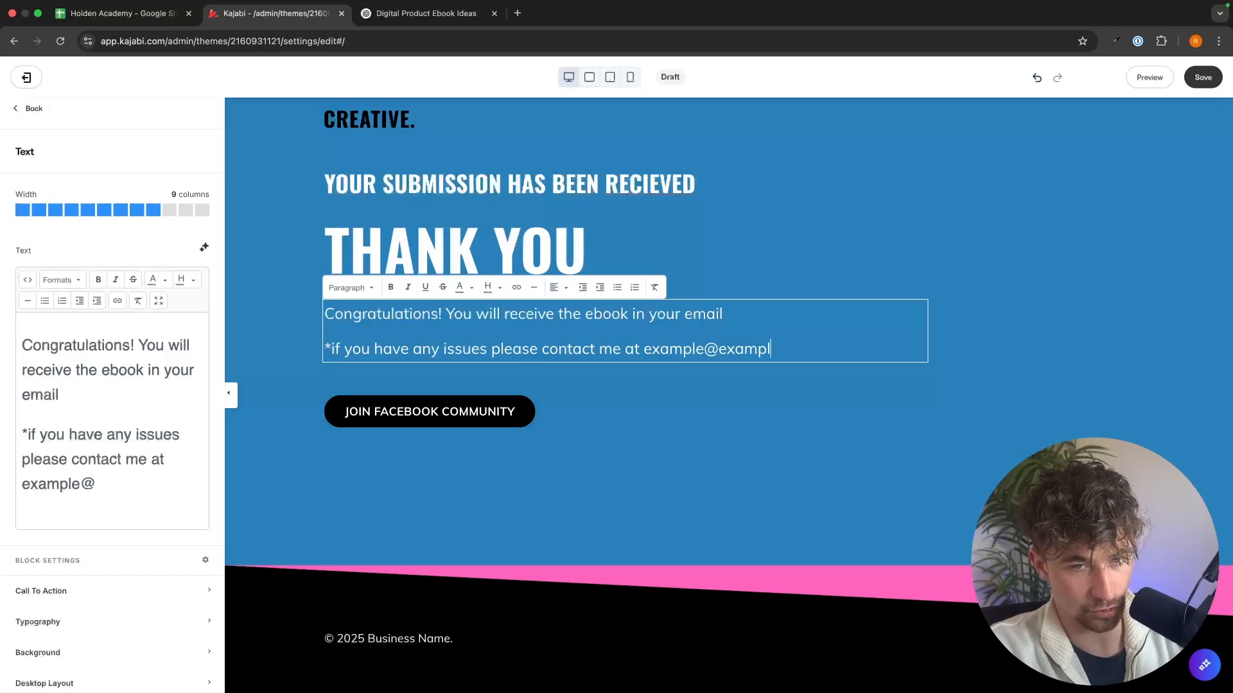
click(451, 407)
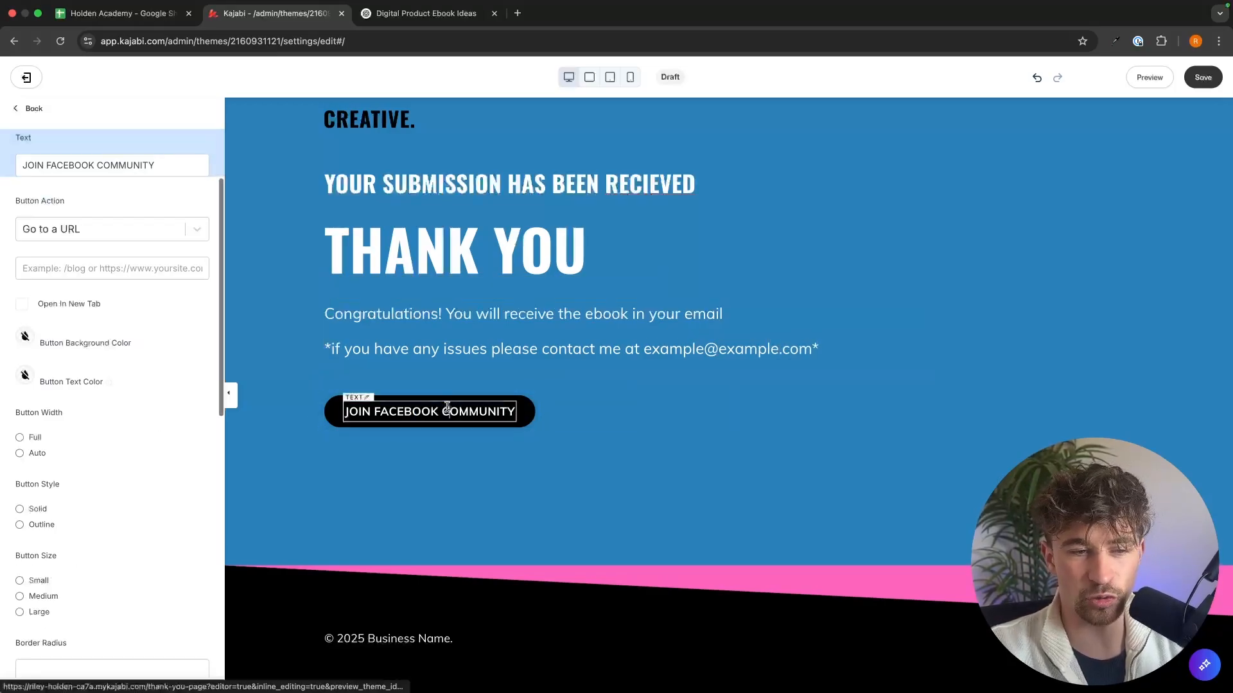
triple_click(443, 413)
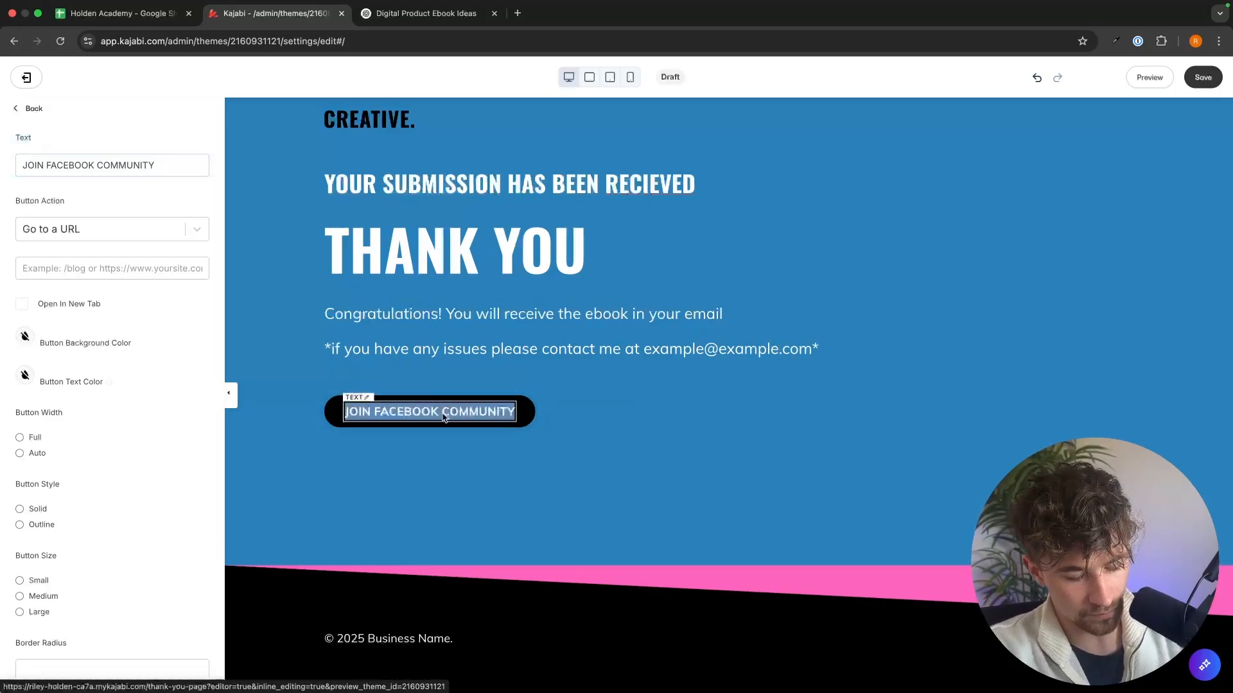
text(Go)
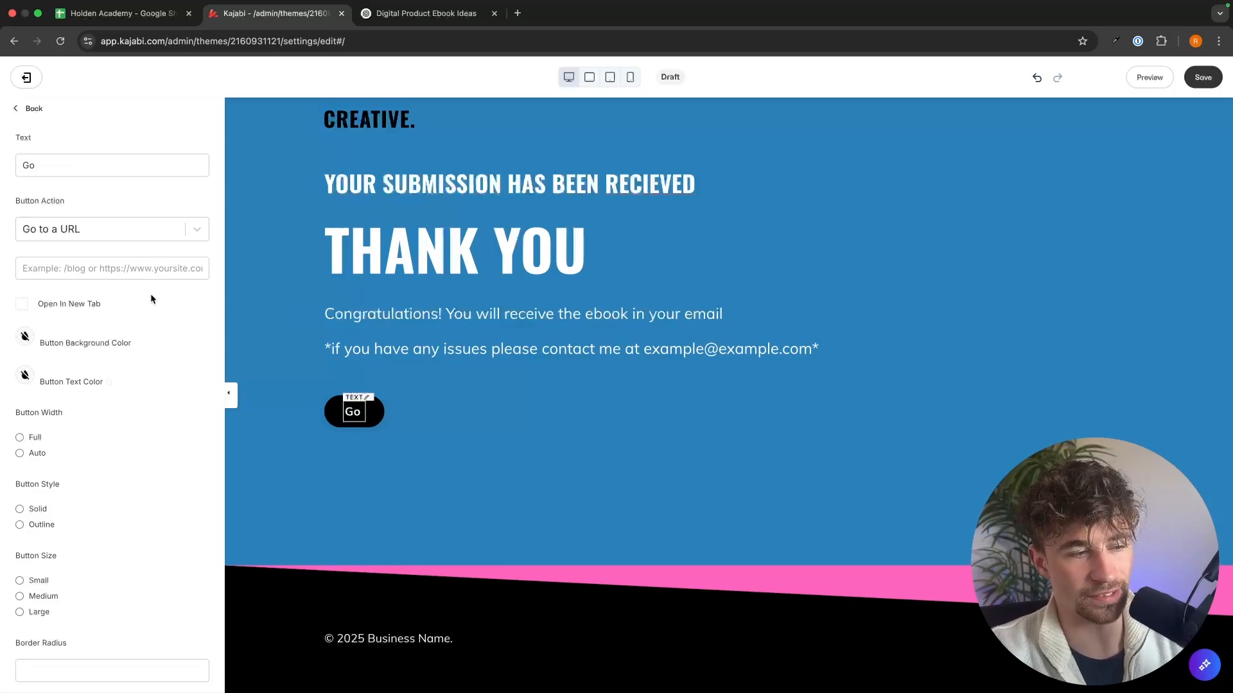
Step: Delete the black call-to-action button below the contact note in the hero section
scroll(151, 318, down, 1)
click(365, 412)
scroll(110, 413, down, 15)
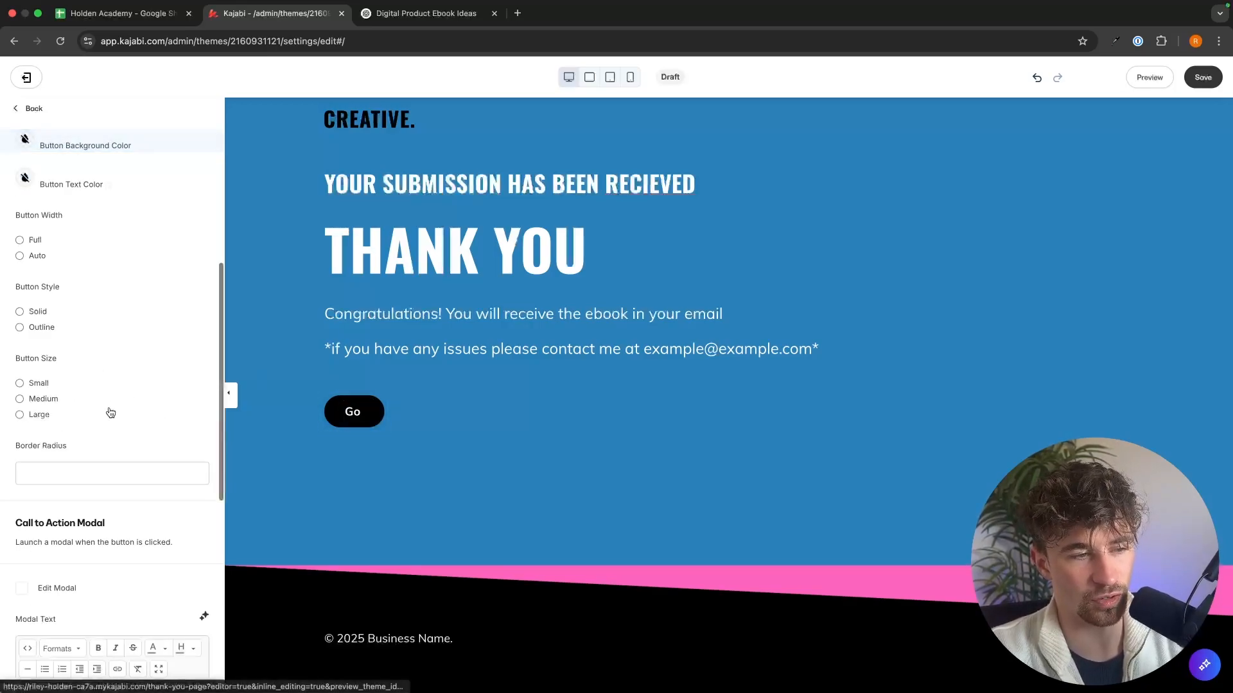
click(123, 673)
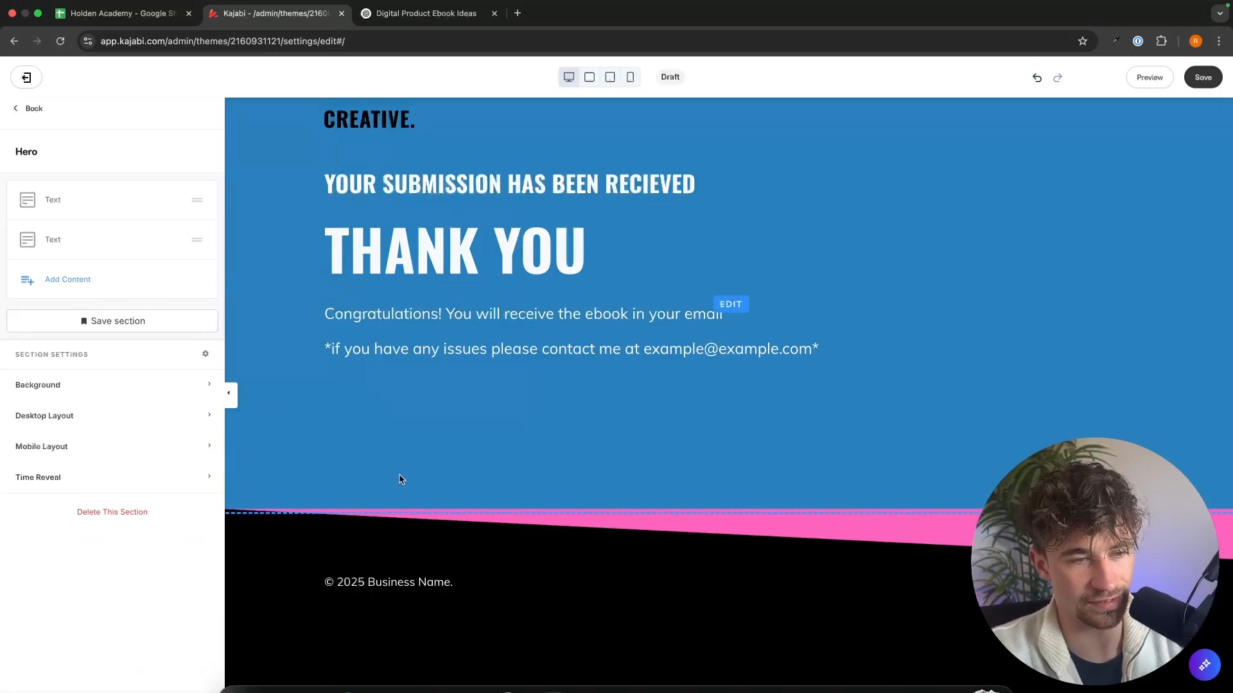
Step: Delete the Triangle section between the hero and the footer, and save the thank-you page
click(908, 537)
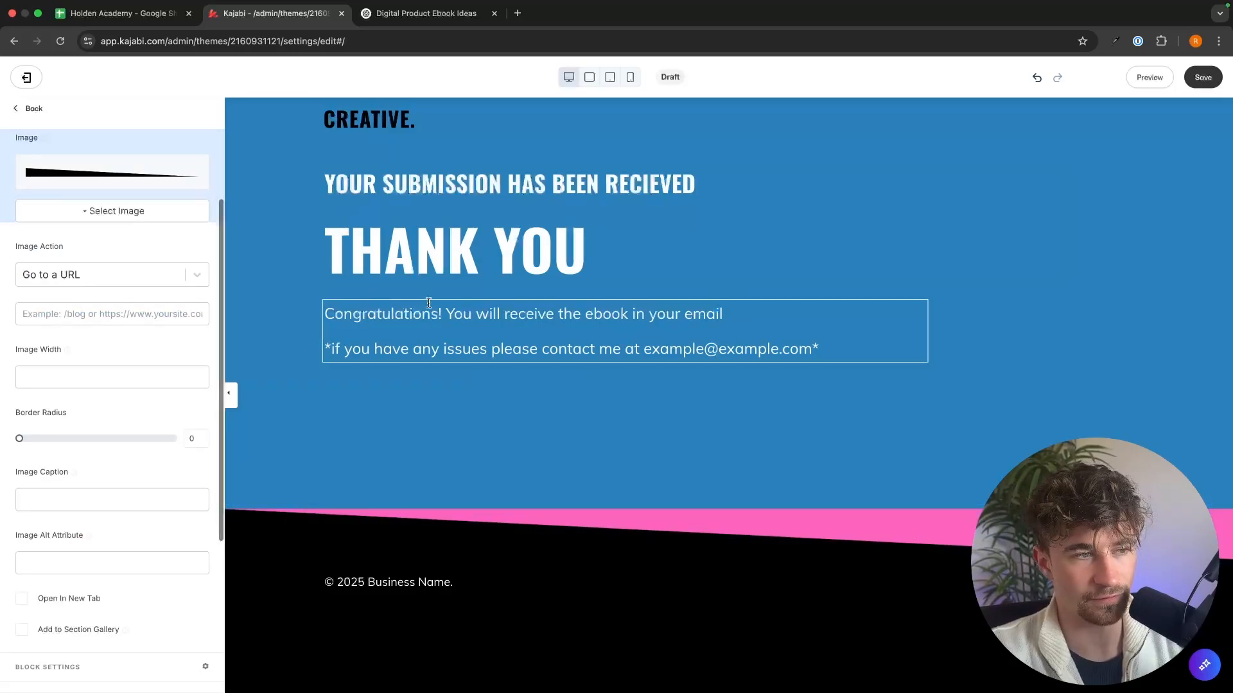
click(32, 110)
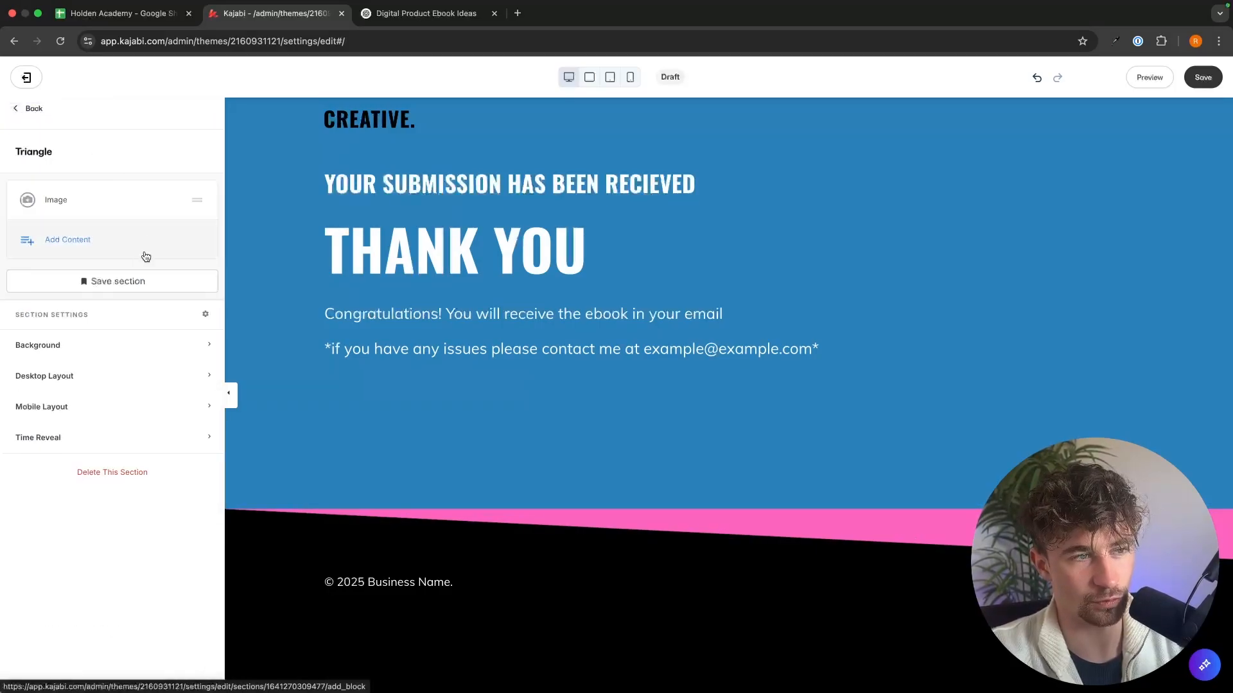
click(37, 109)
click(171, 284)
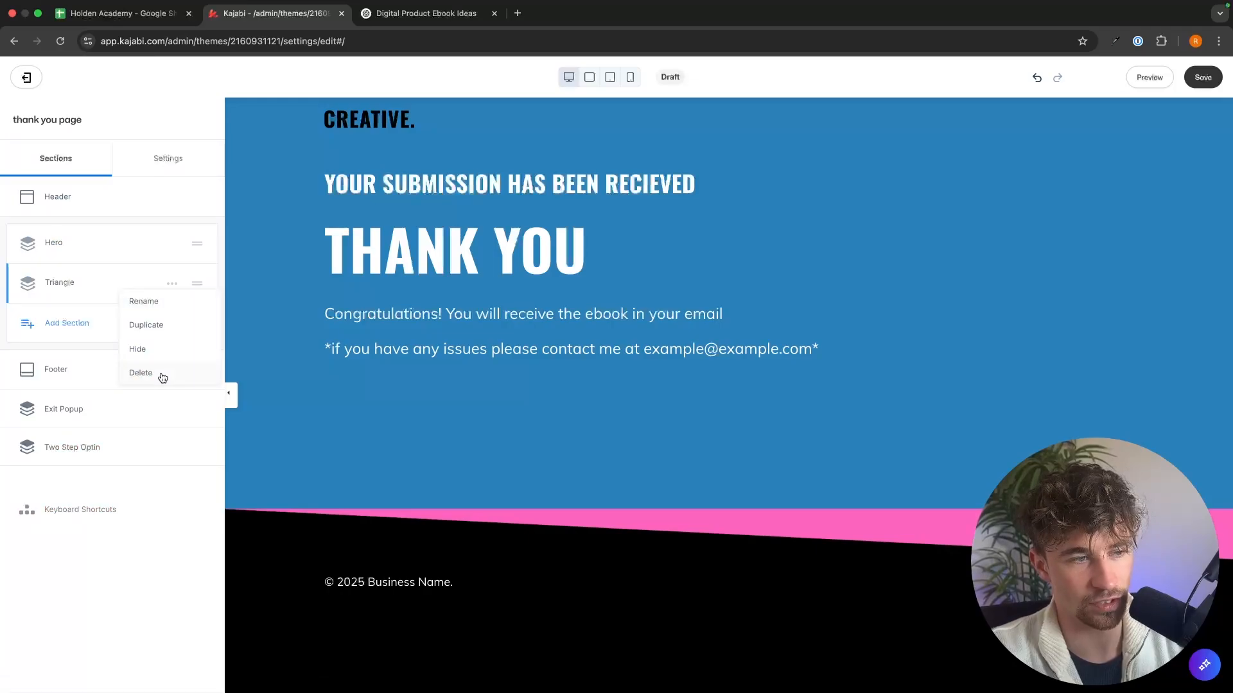
click(163, 375)
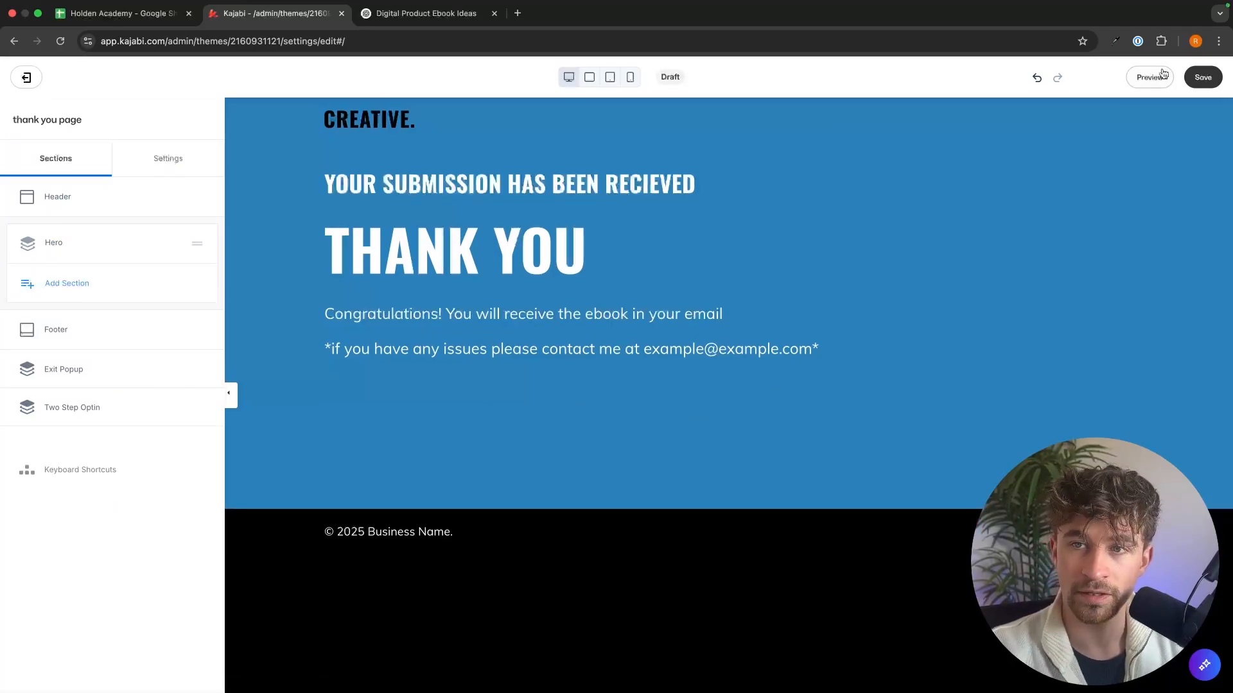
click(1202, 78)
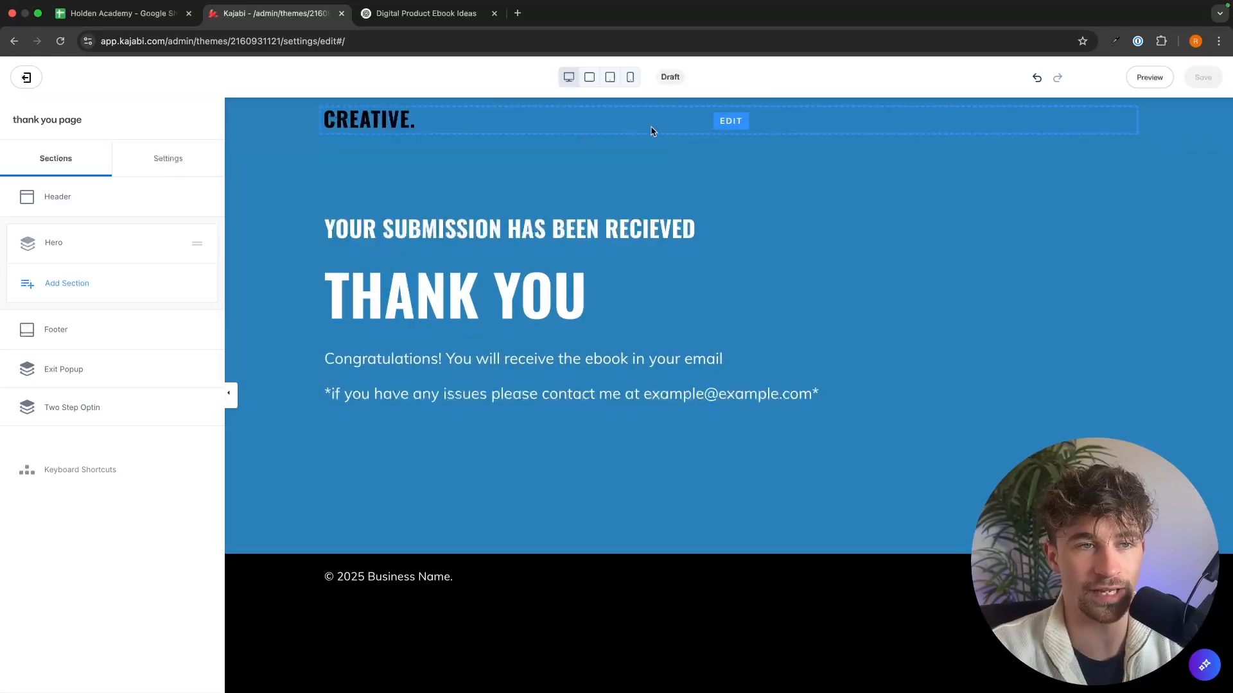
Step: Delete the CREATIVE. logo block from the thank-you page's header and save the page
click(622, 129)
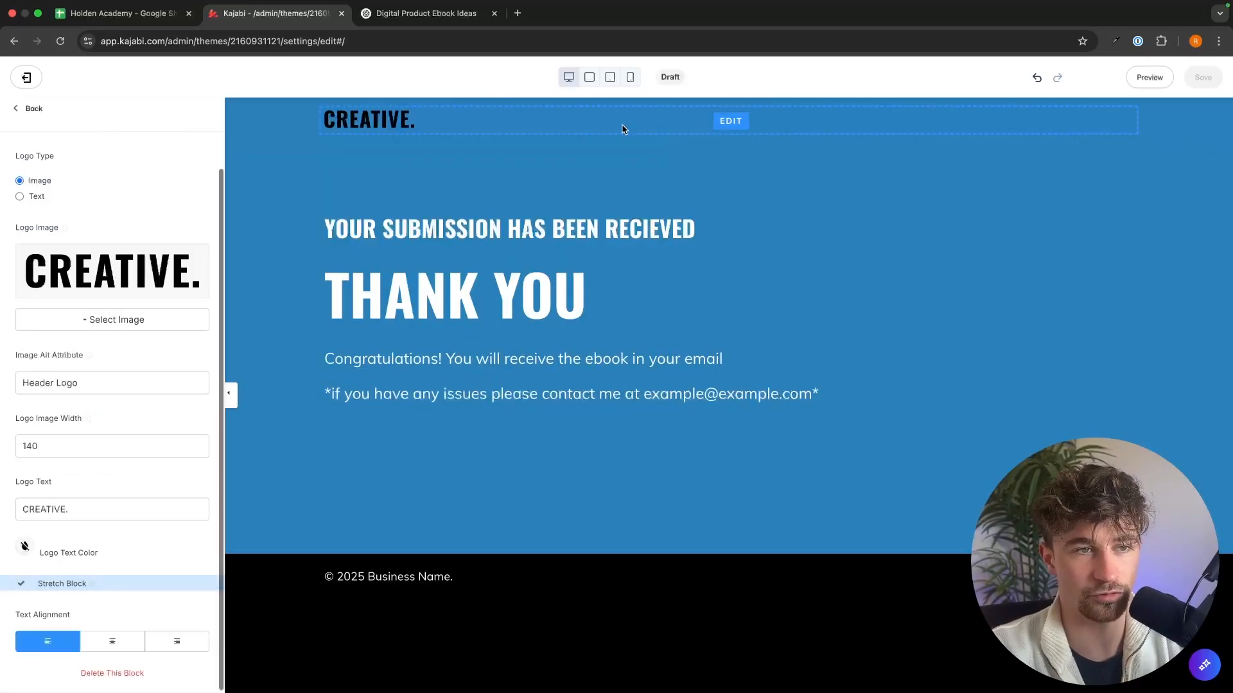
click(99, 672)
click(1196, 75)
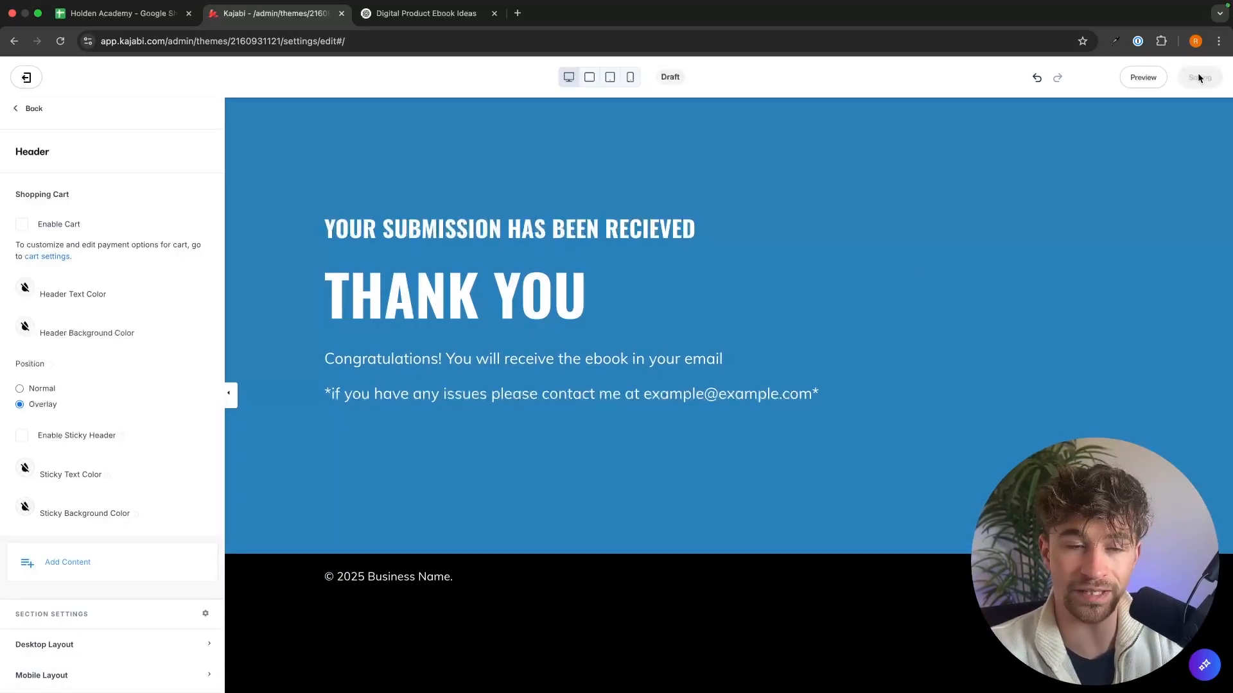
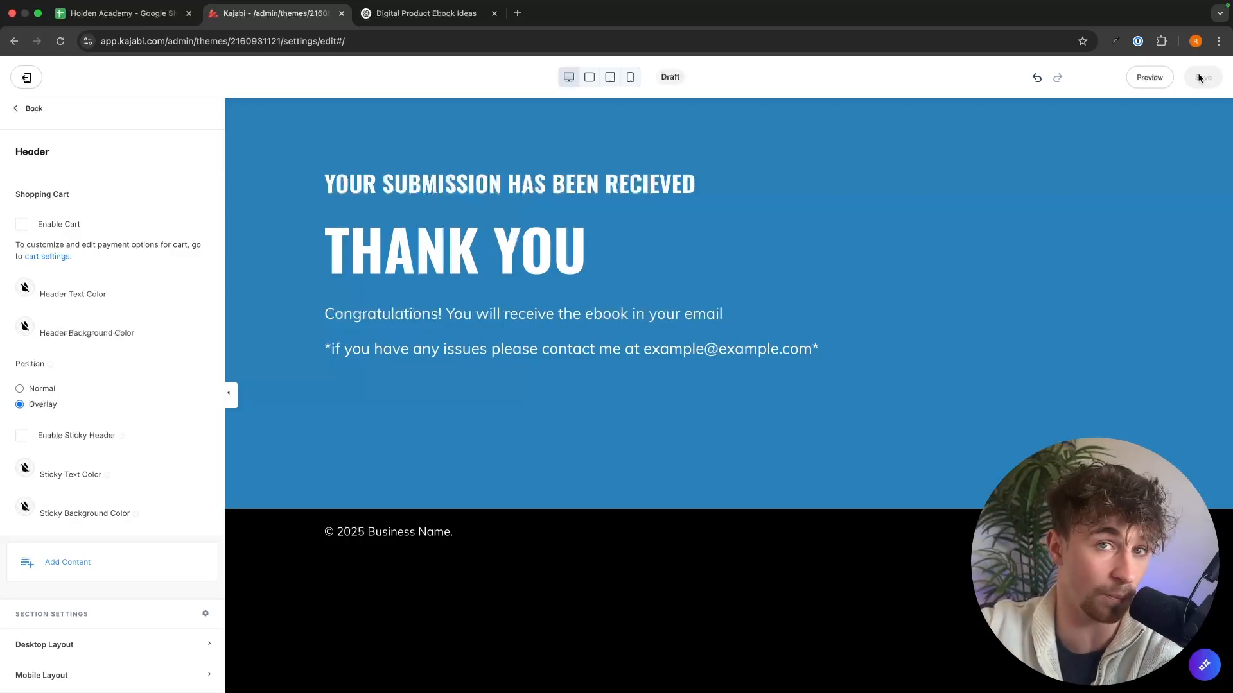
Step: Leave the page editor and create a blank marketing funnel titled "Ebook funnel"
click(26, 77)
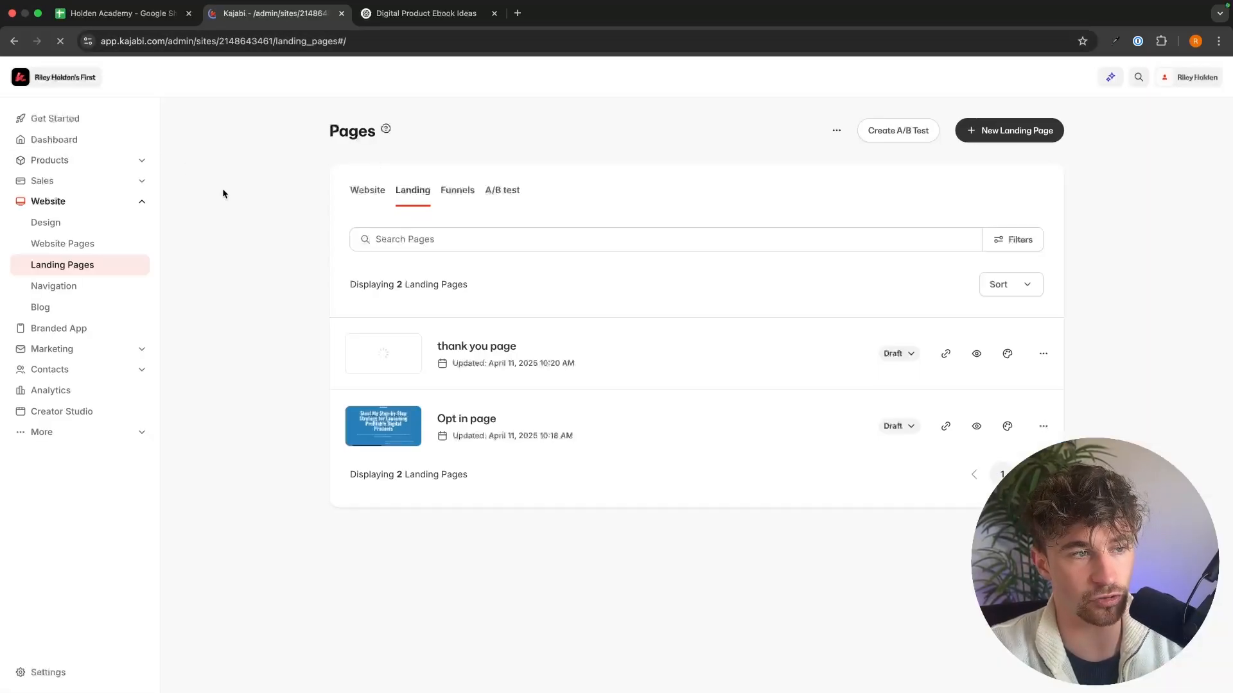
click(67, 355)
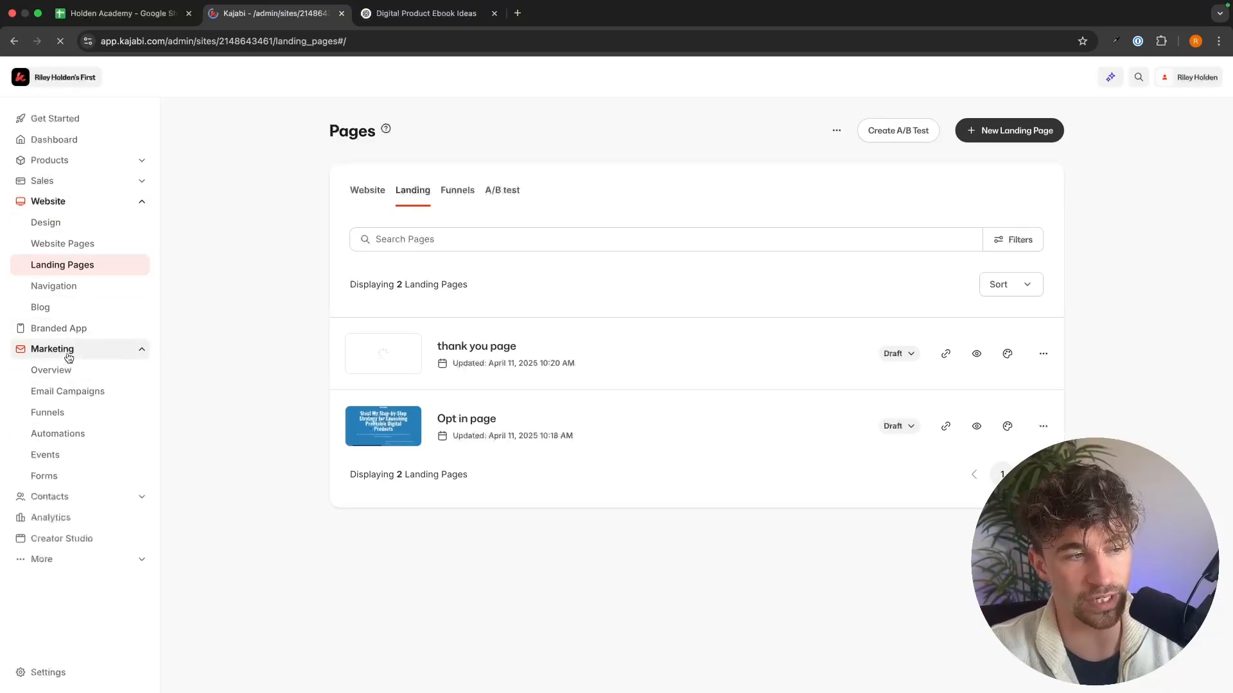
click(60, 420)
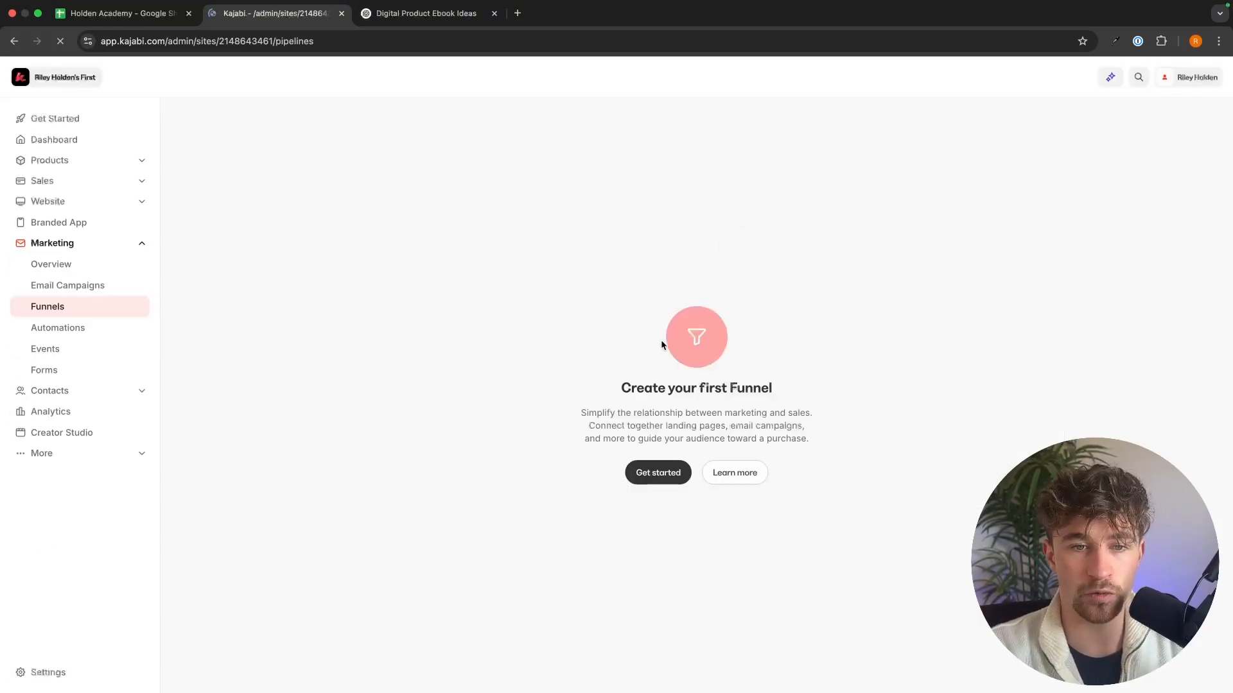
click(665, 467)
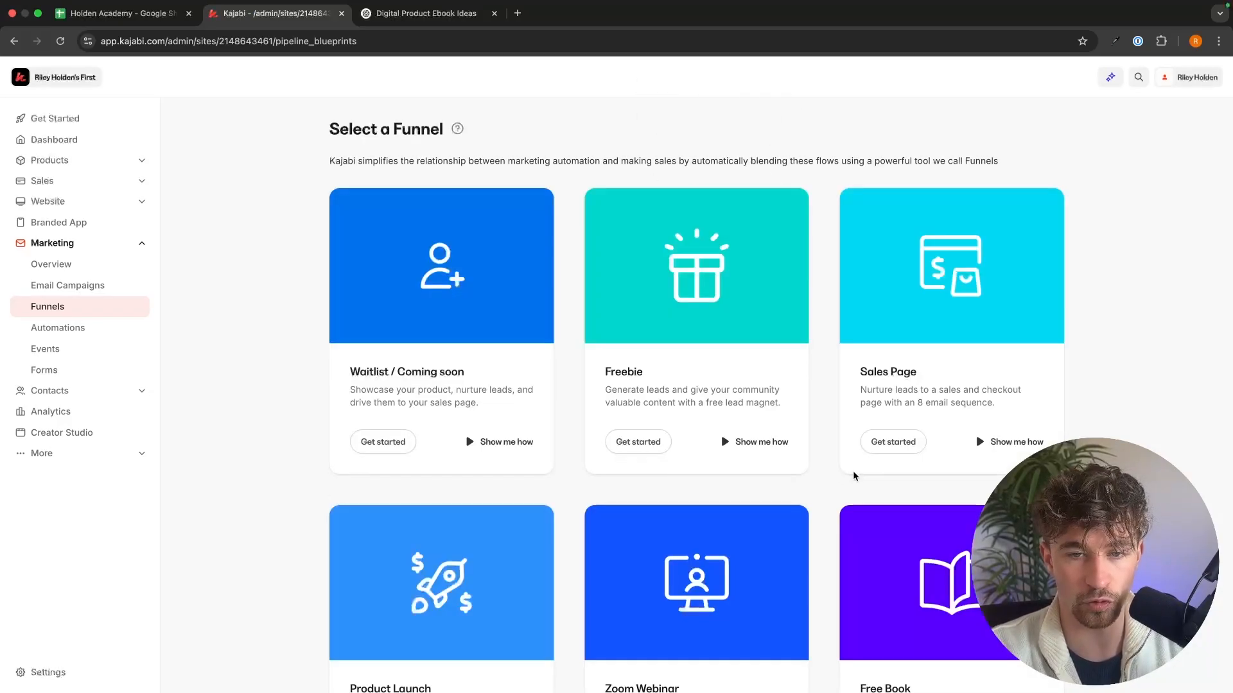
scroll(886, 478, down, 8)
click(889, 566)
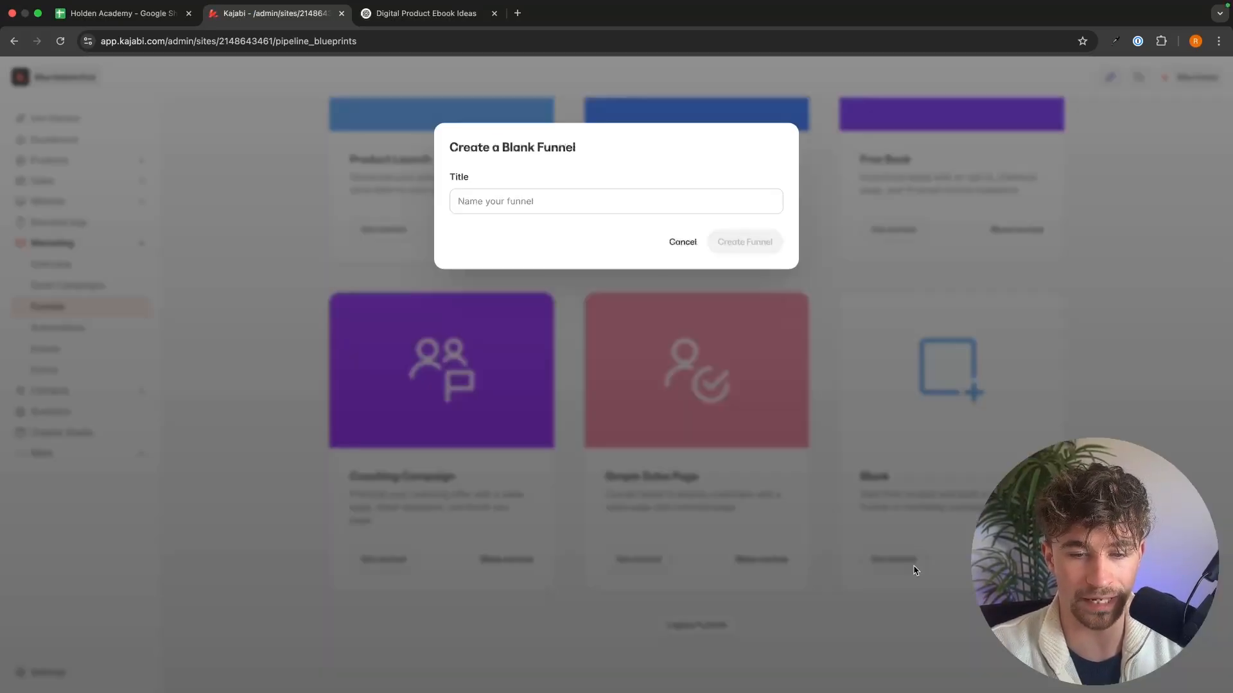
click(645, 206)
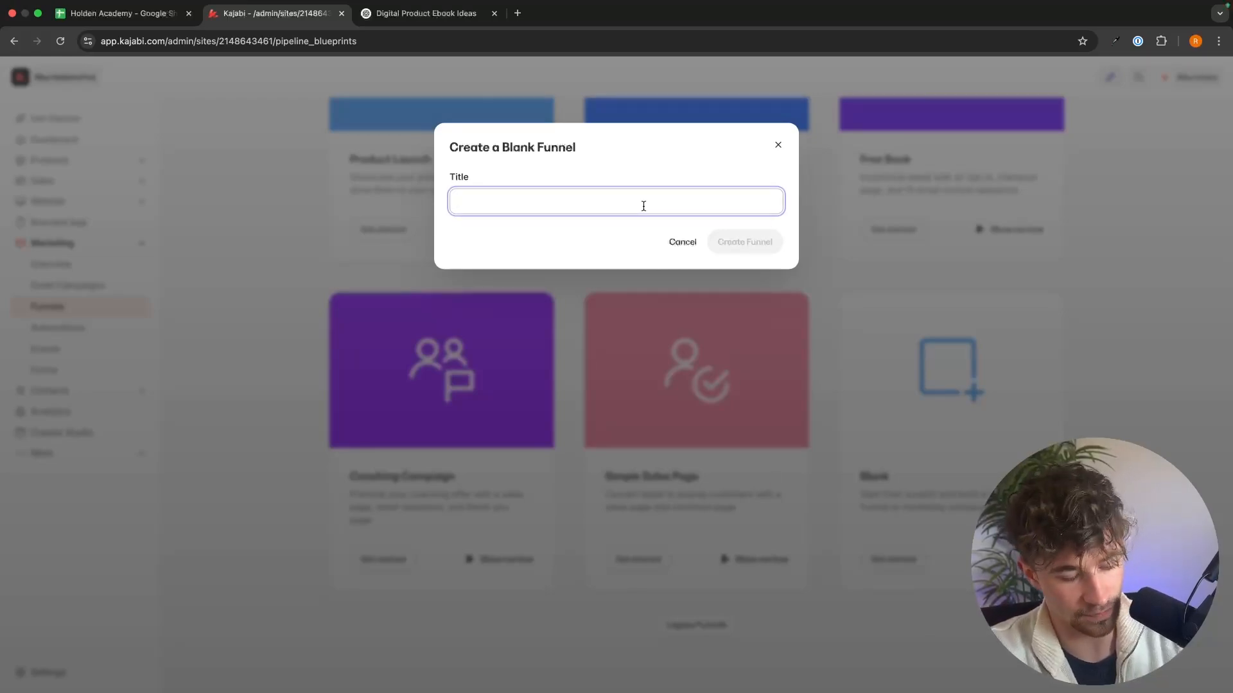
text(Ebook funnel)
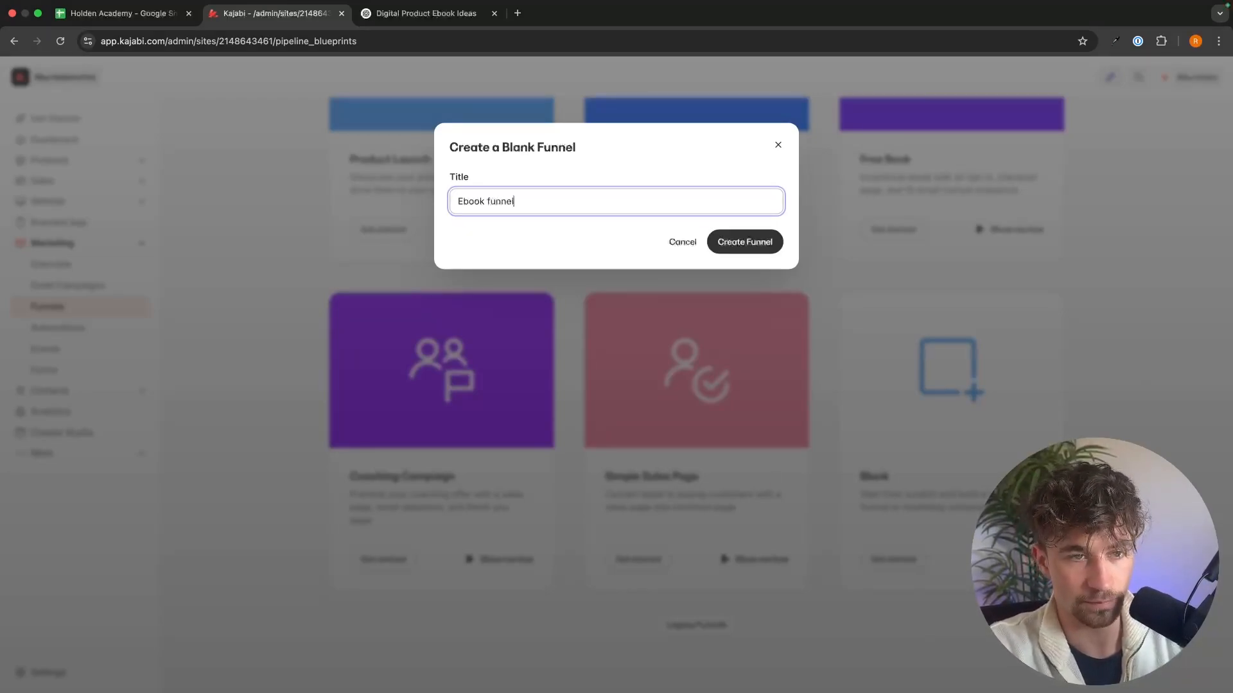
key(Return)
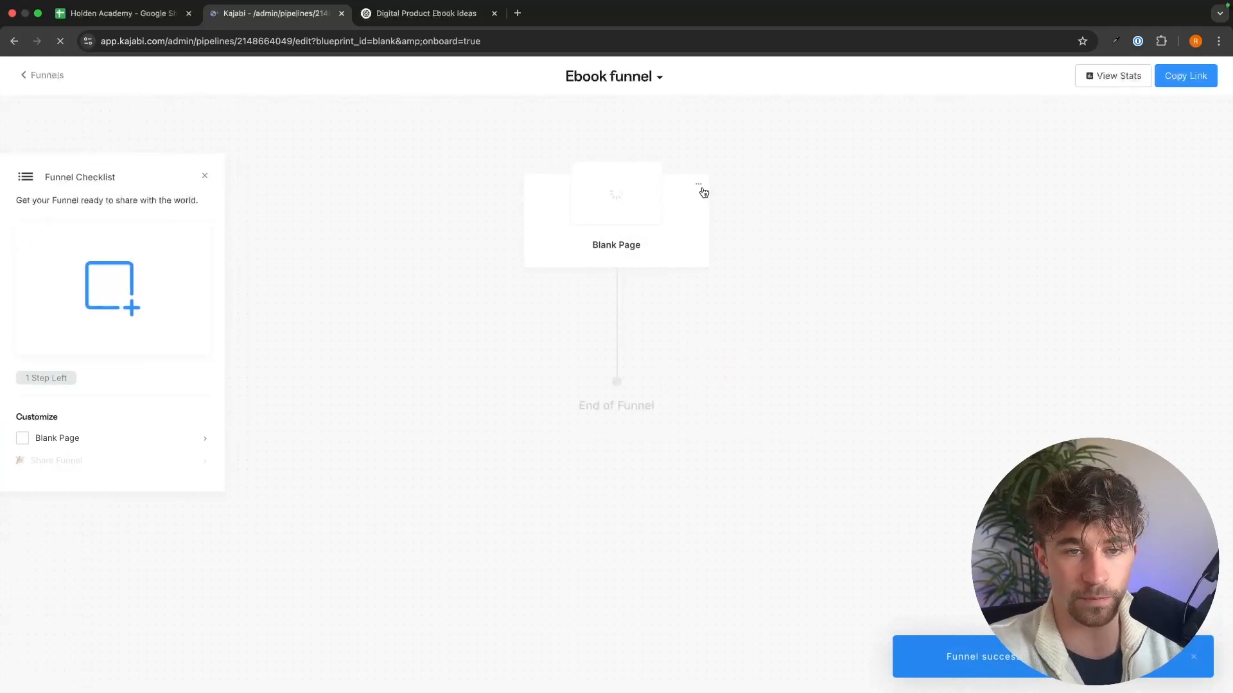
Step: Remove the default Blank Page from the Ebook funnel
click(699, 186)
click(720, 285)
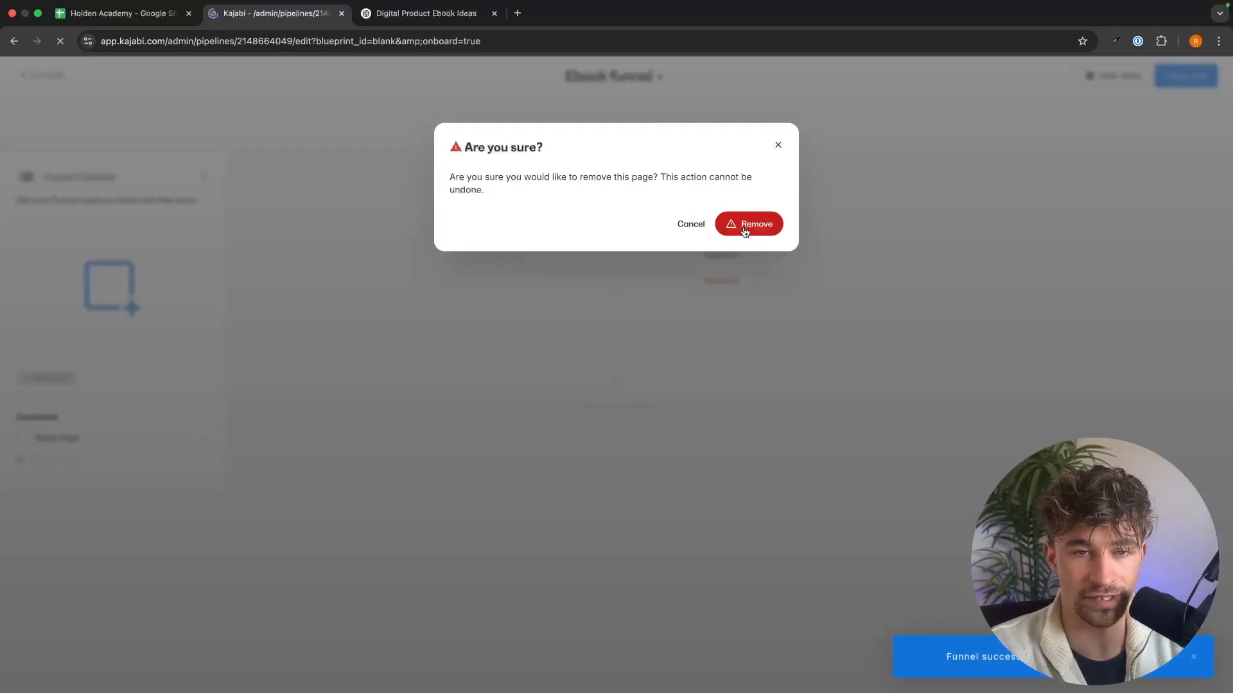
click(748, 224)
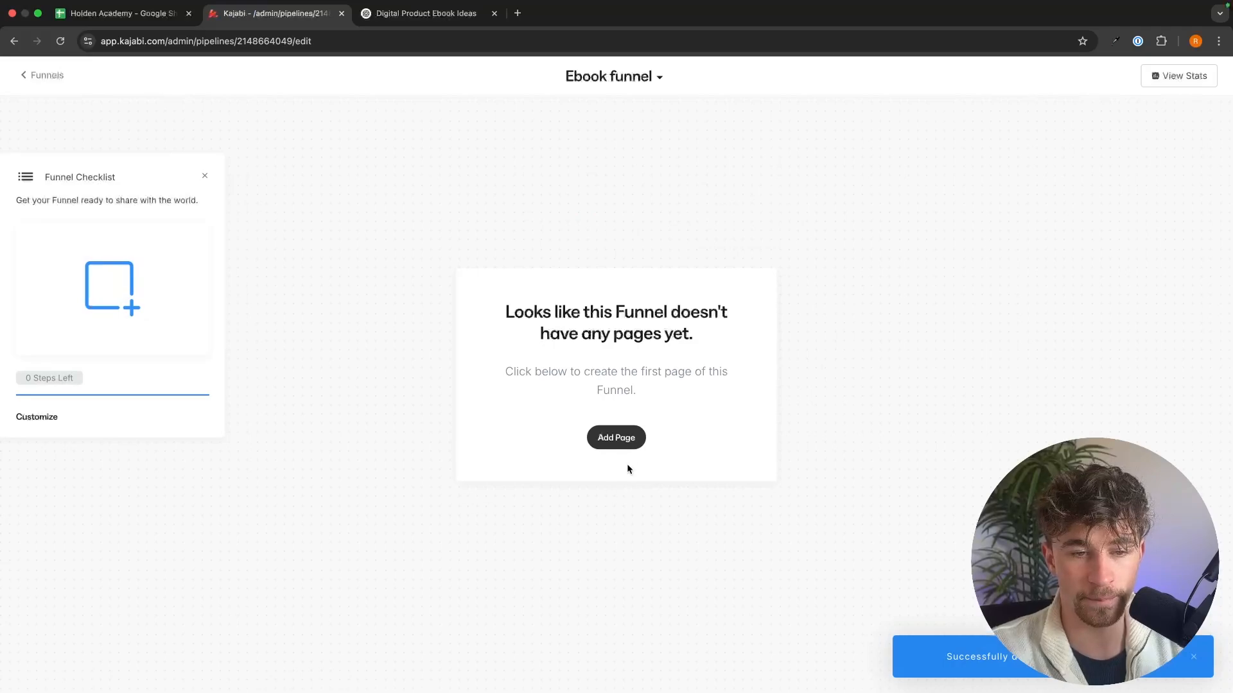
Step: Add the existing landing page "Opt in page" as the first page of the funnel
click(624, 437)
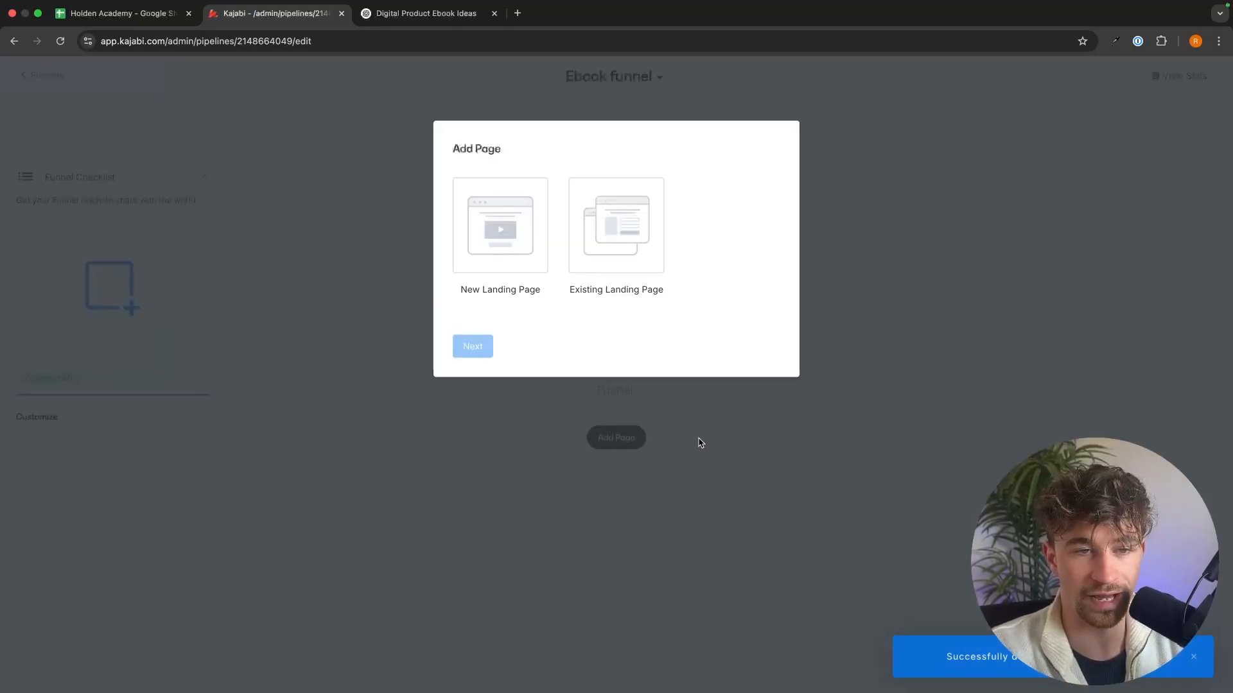
click(619, 254)
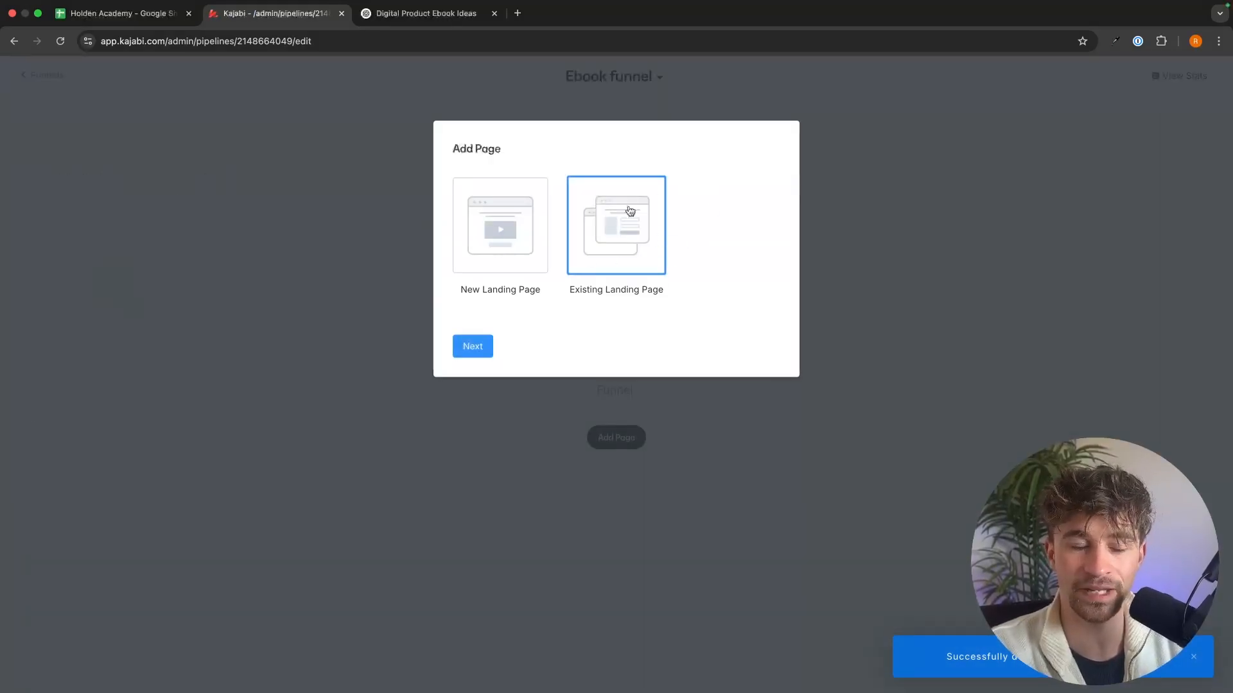
click(472, 348)
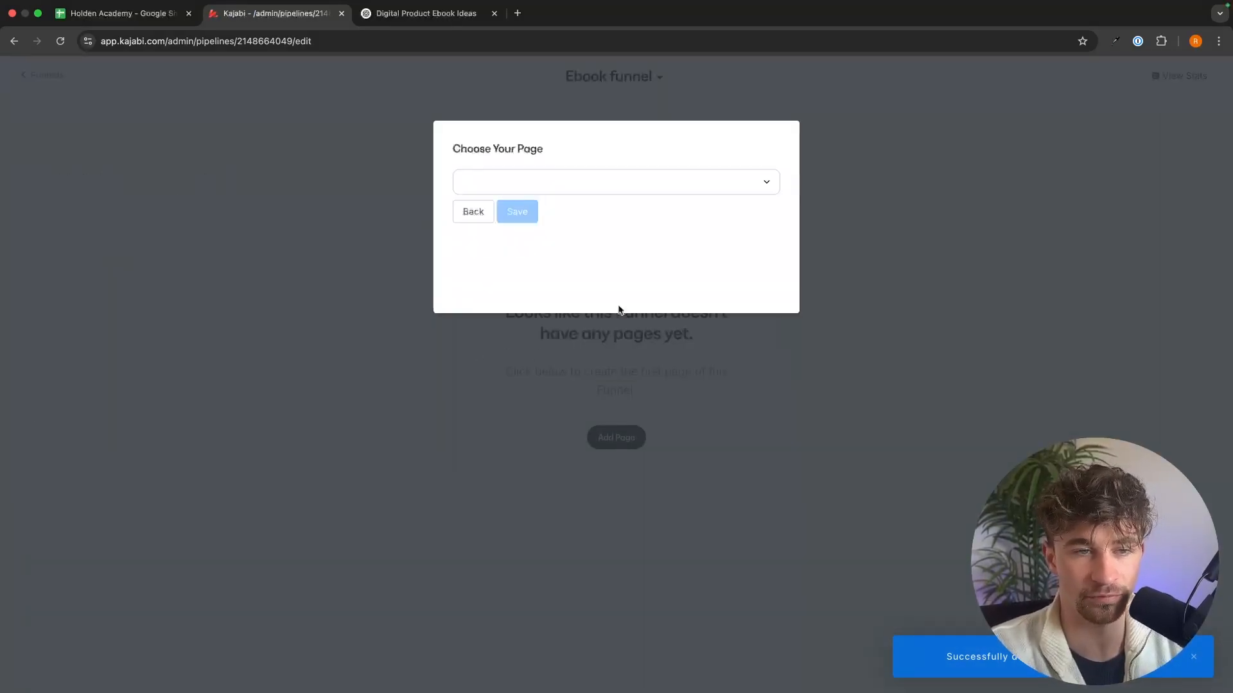
click(597, 190)
click(547, 279)
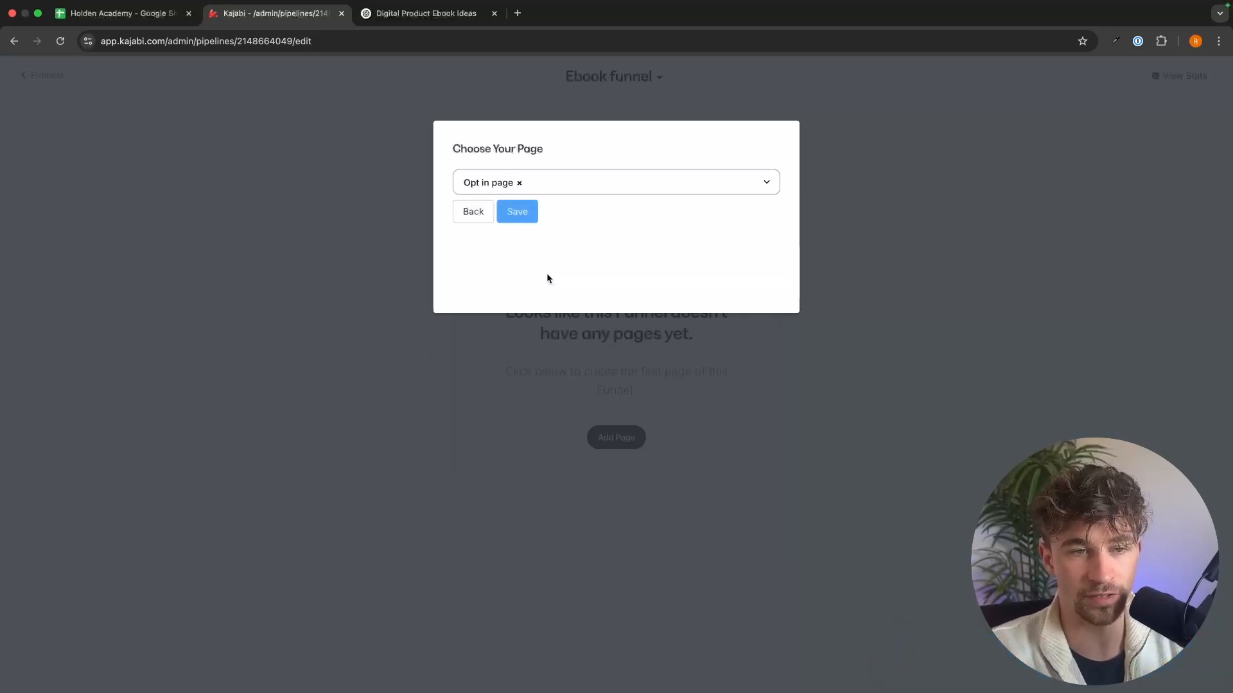
click(520, 211)
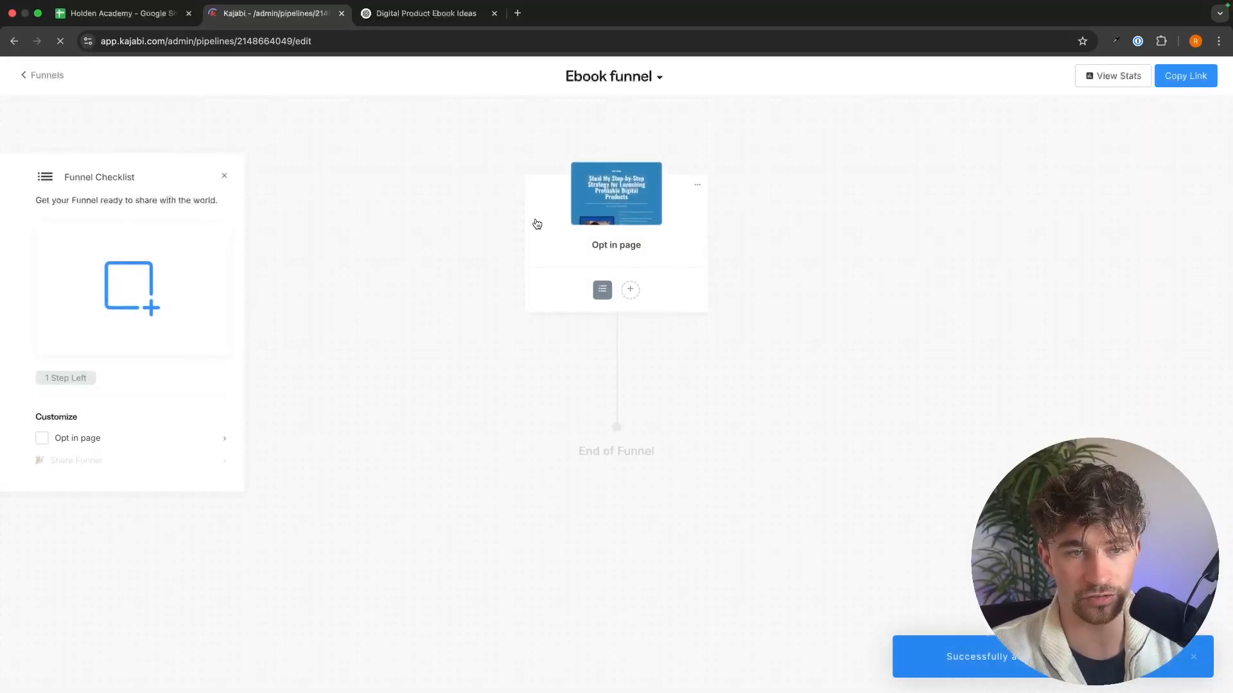
Step: Add the existing landing page "thank you page" to the funnel directly after the Opt in page
click(617, 390)
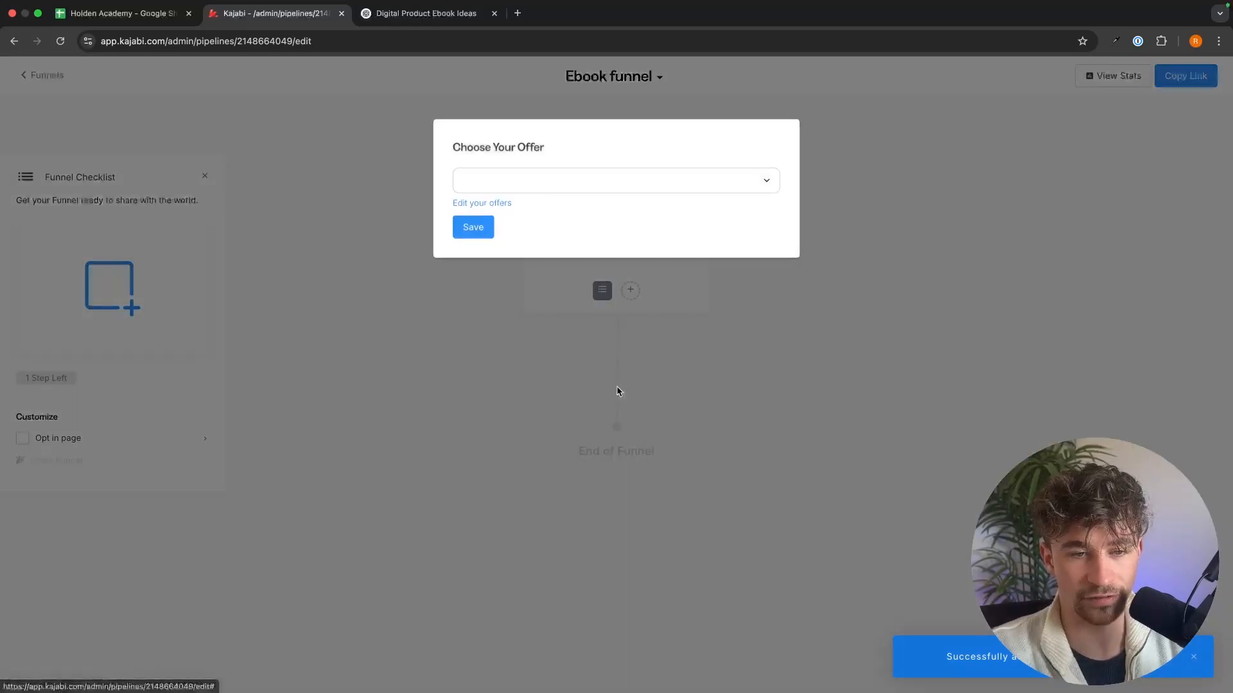
click(683, 360)
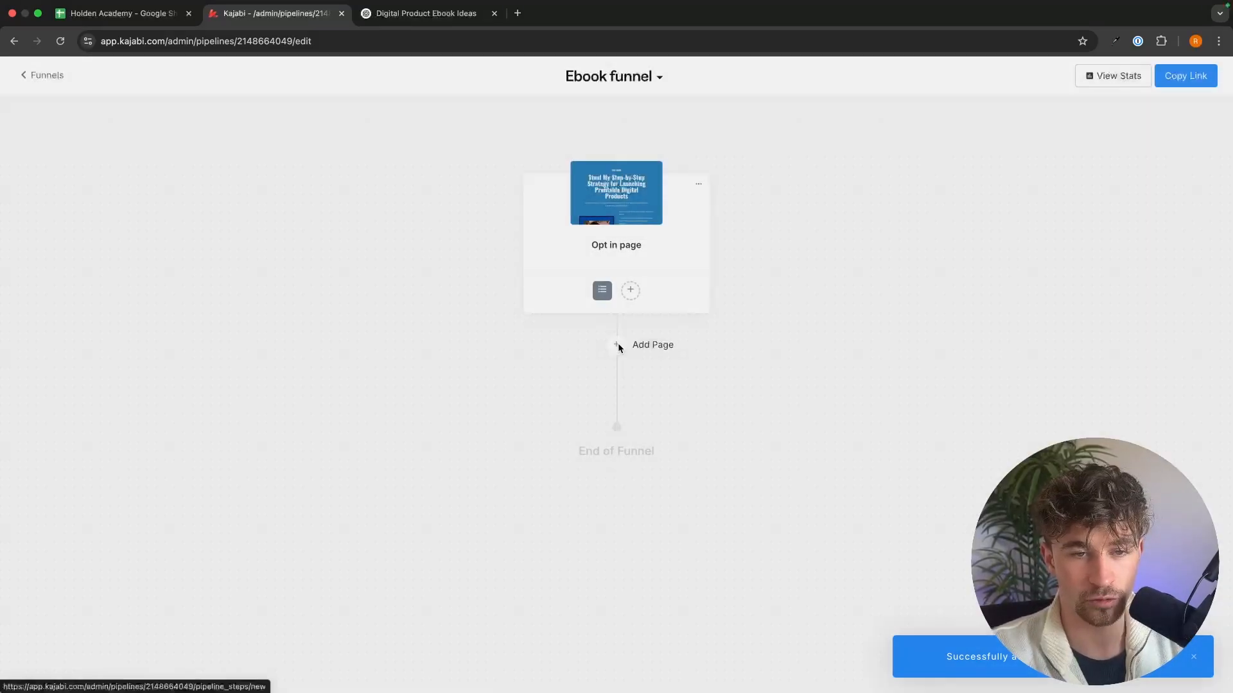
click(620, 344)
click(615, 236)
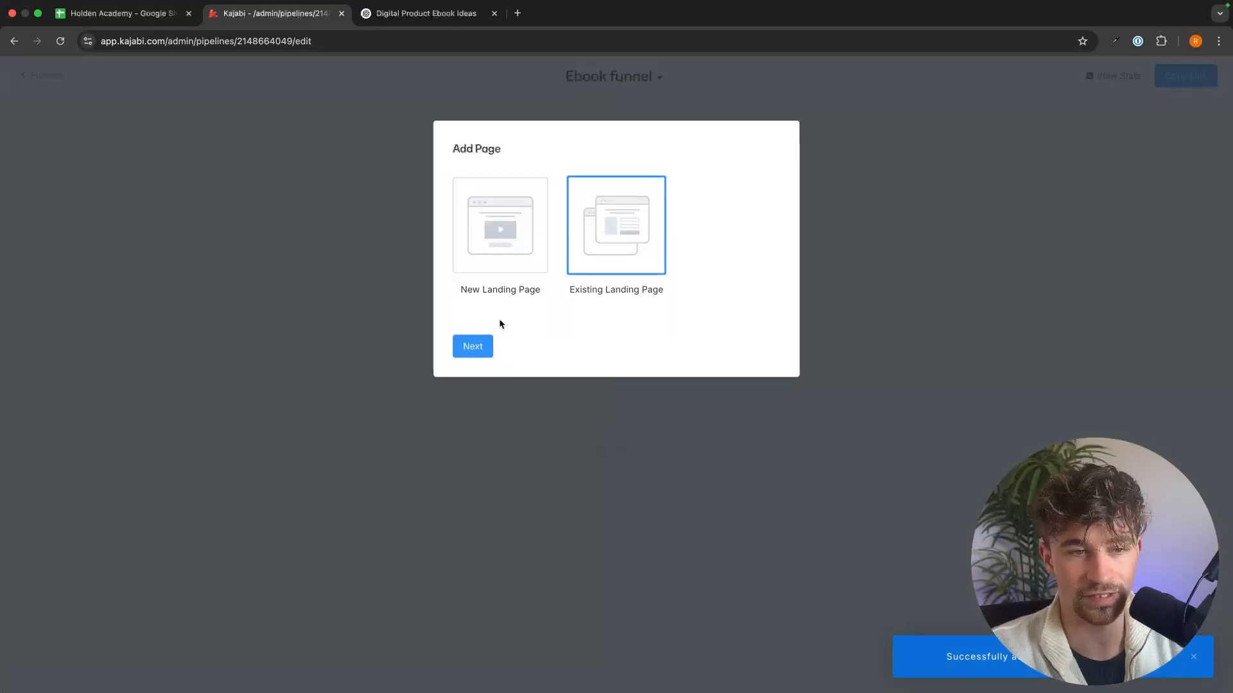
click(472, 346)
click(561, 187)
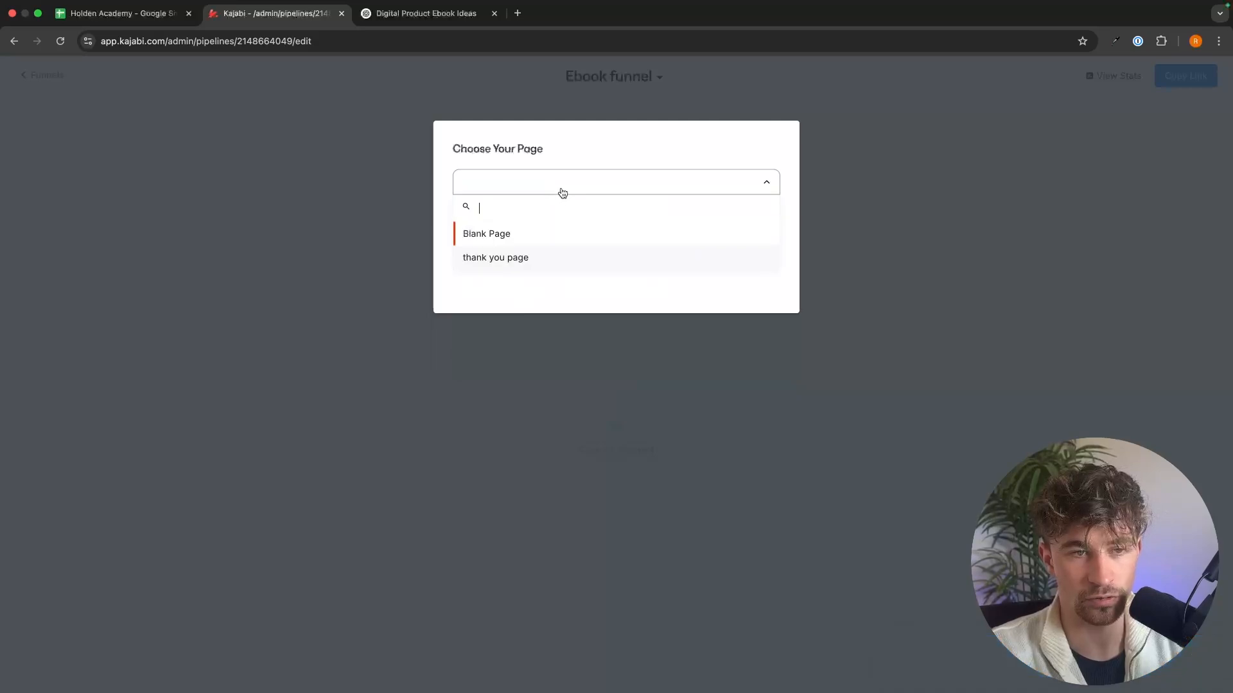
click(531, 253)
click(519, 215)
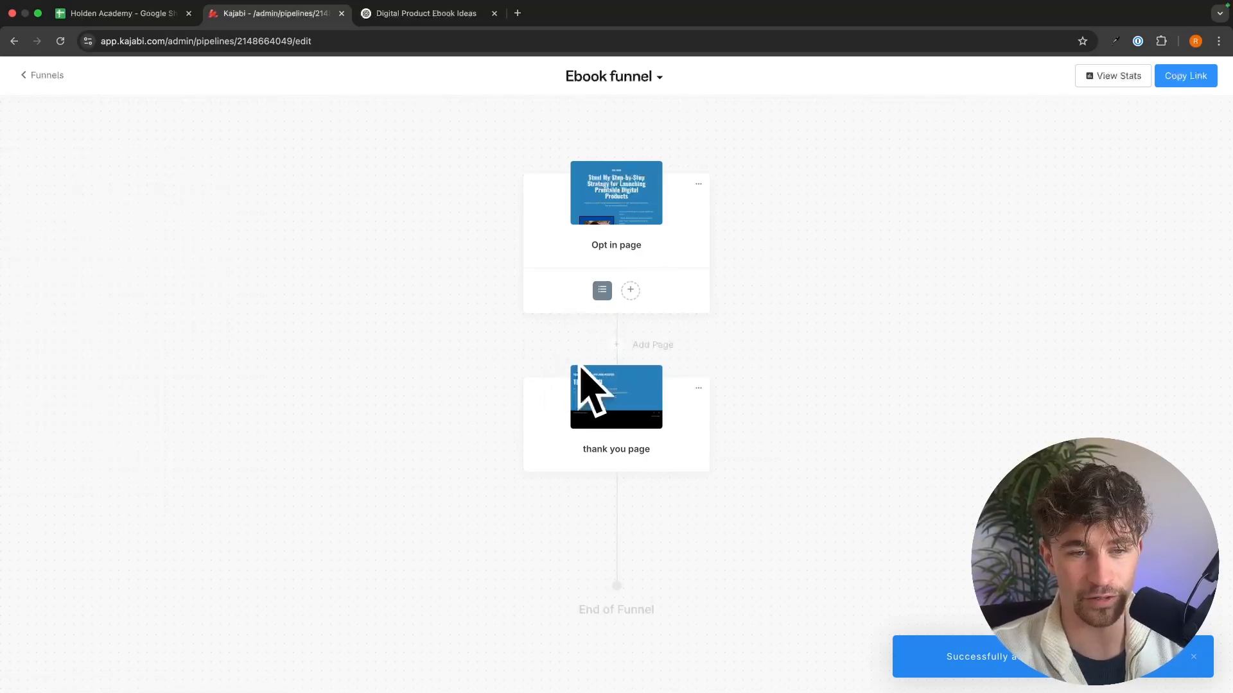
Step: Leave the funnel and create a new email campaign of type Email Sequence titled "Ebook Email Sequence"
click(47, 82)
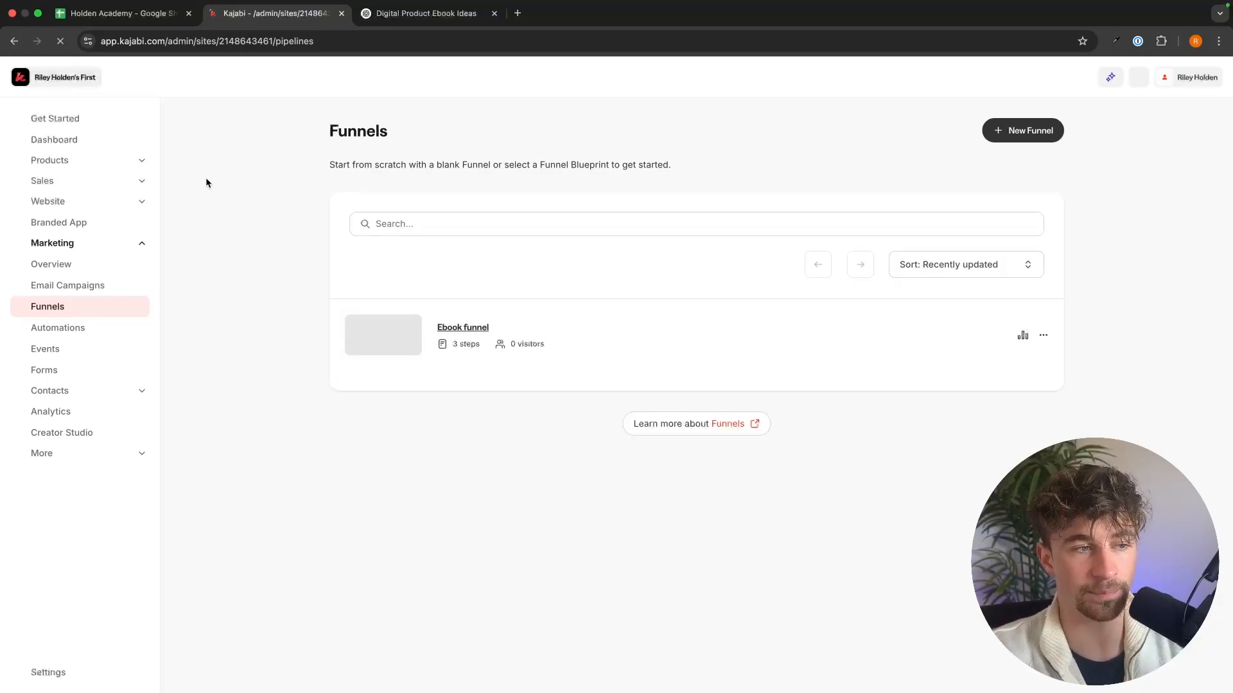
click(109, 288)
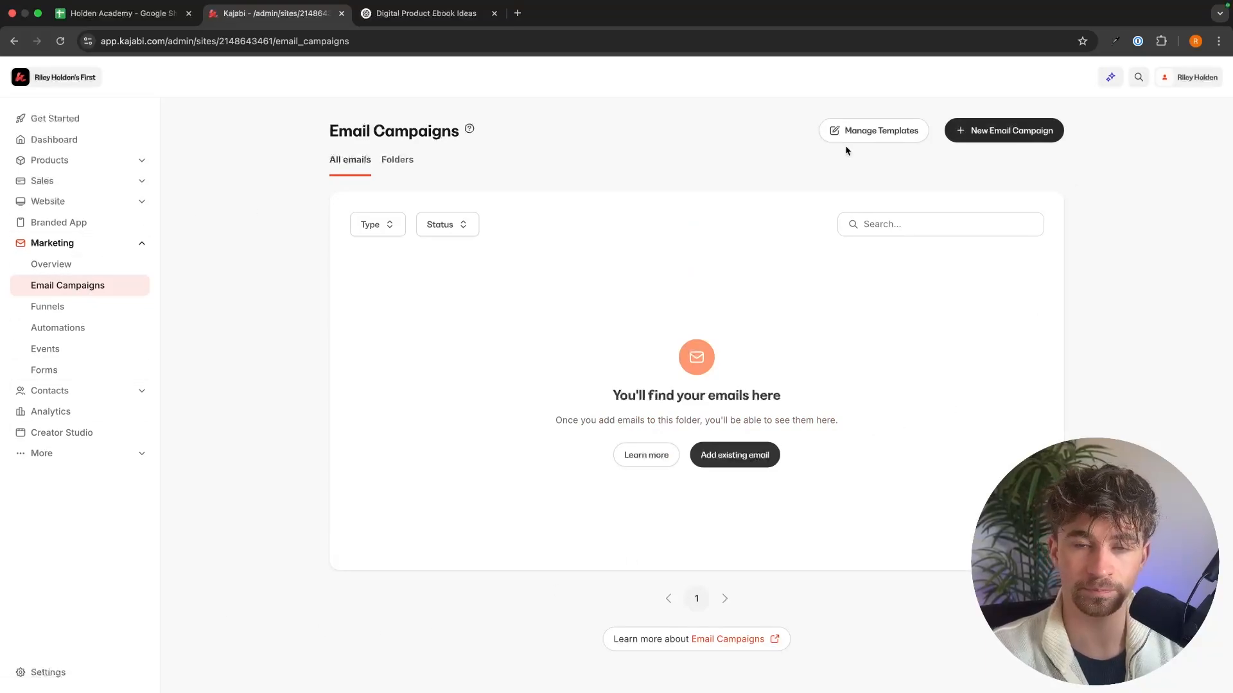
click(1005, 132)
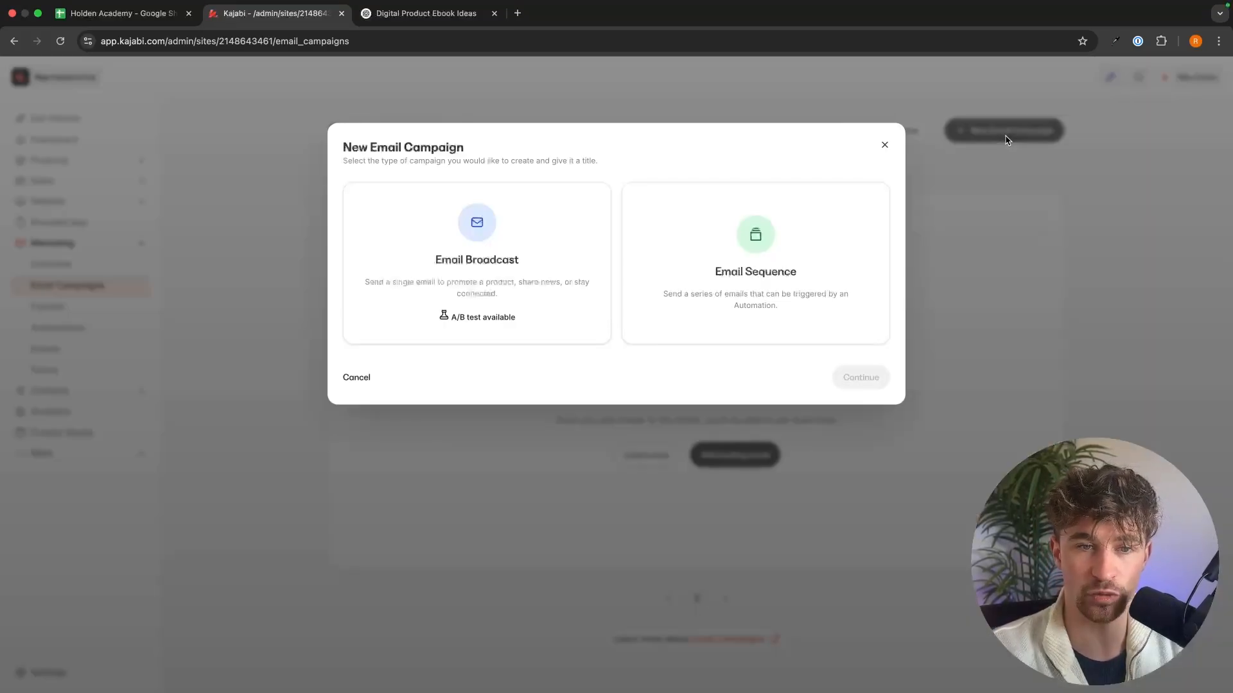
click(756, 264)
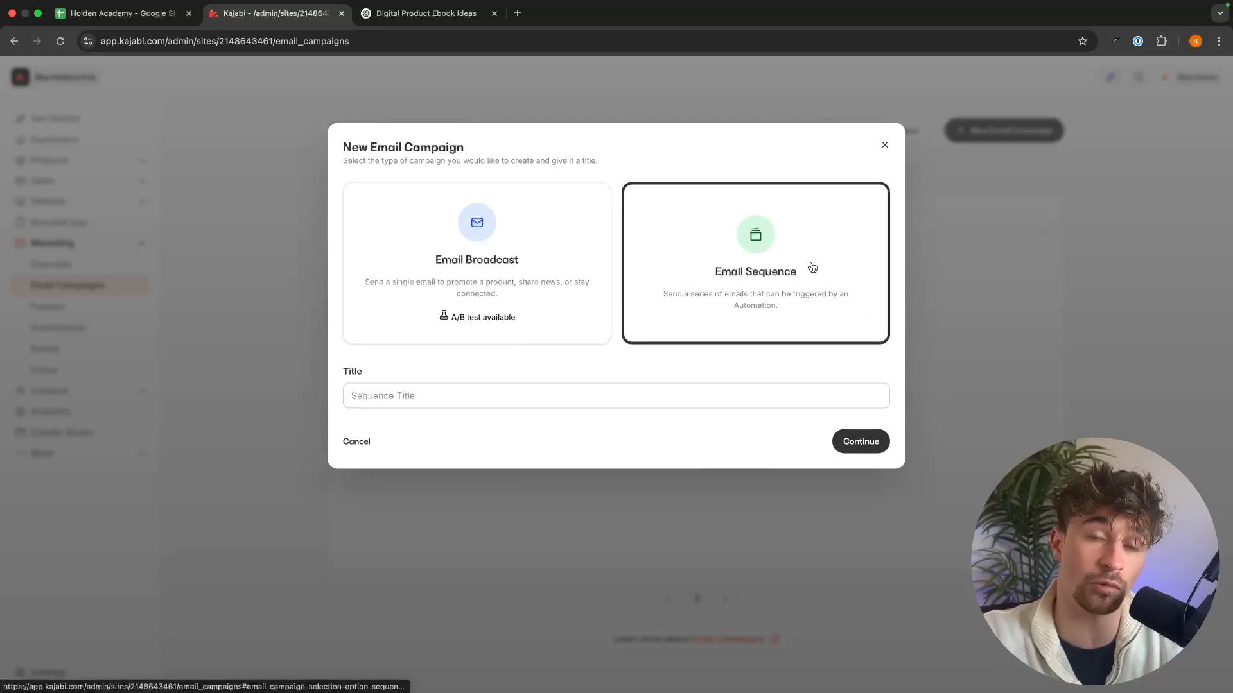
click(581, 392)
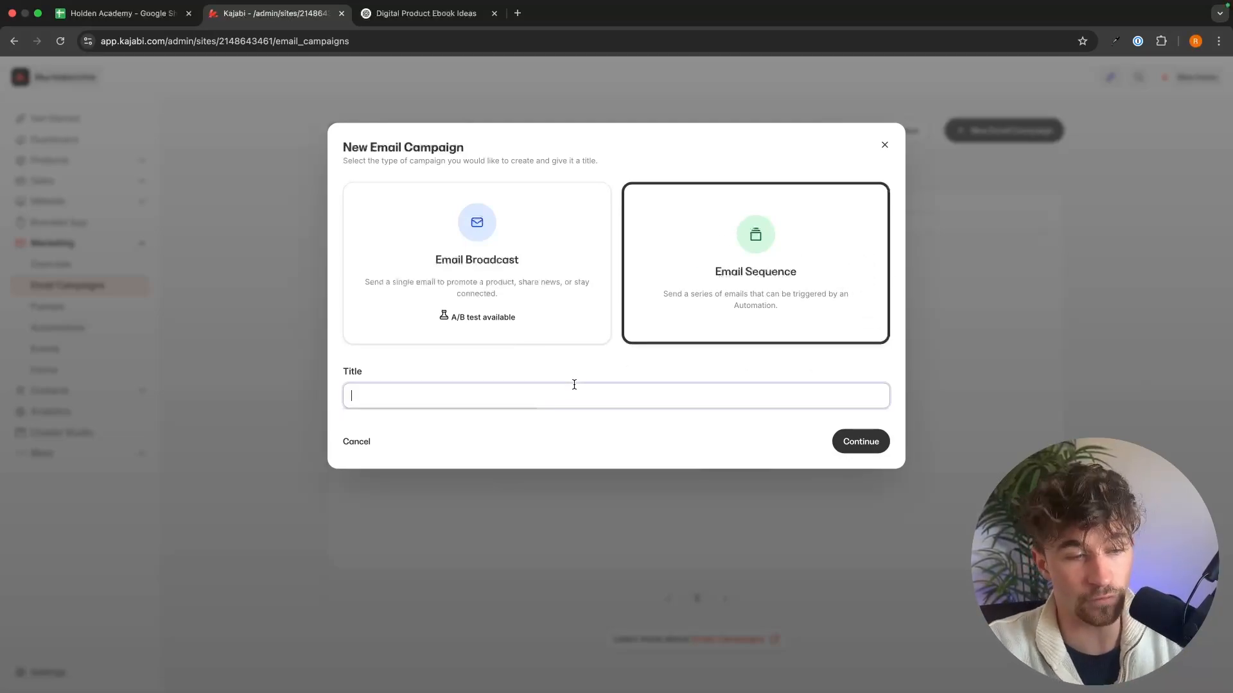
text(Ebook)
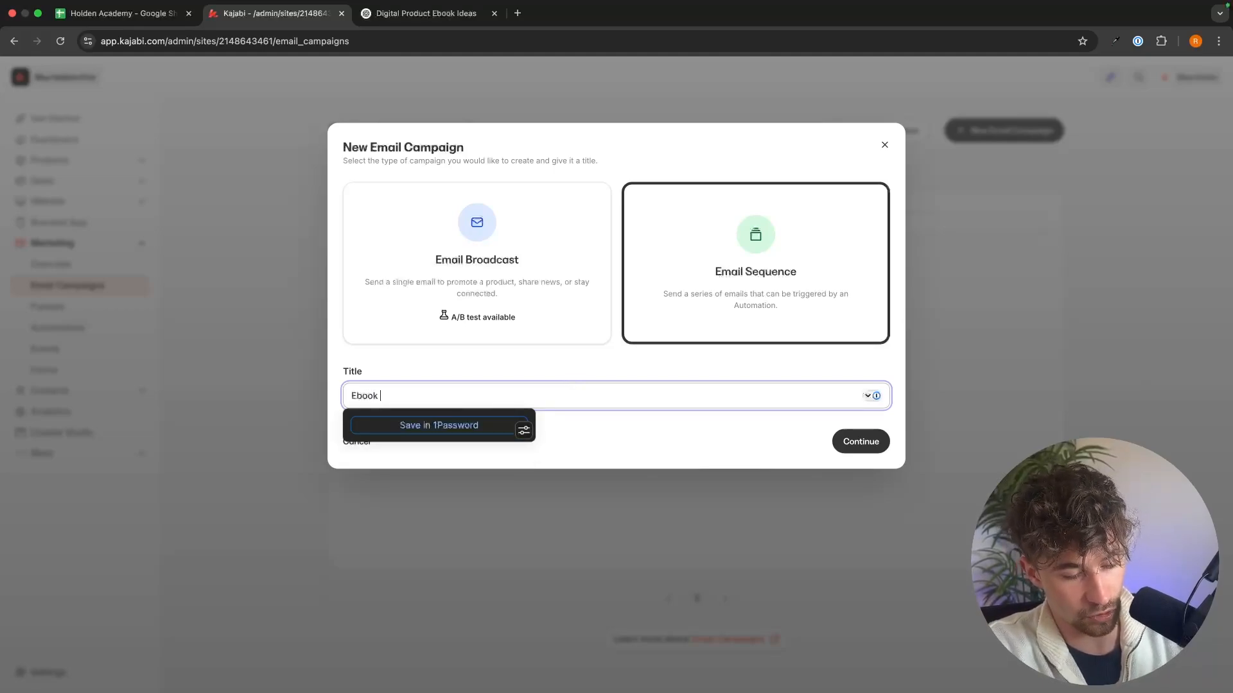
text( E)
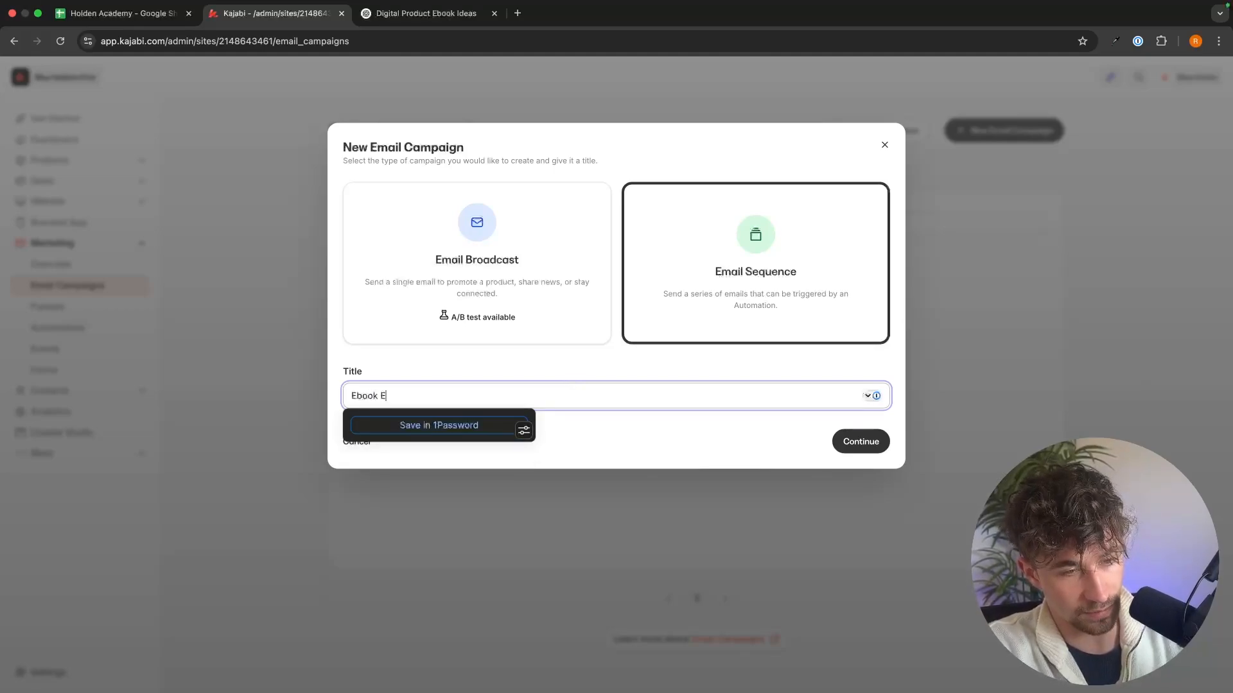
text(mail Sequence)
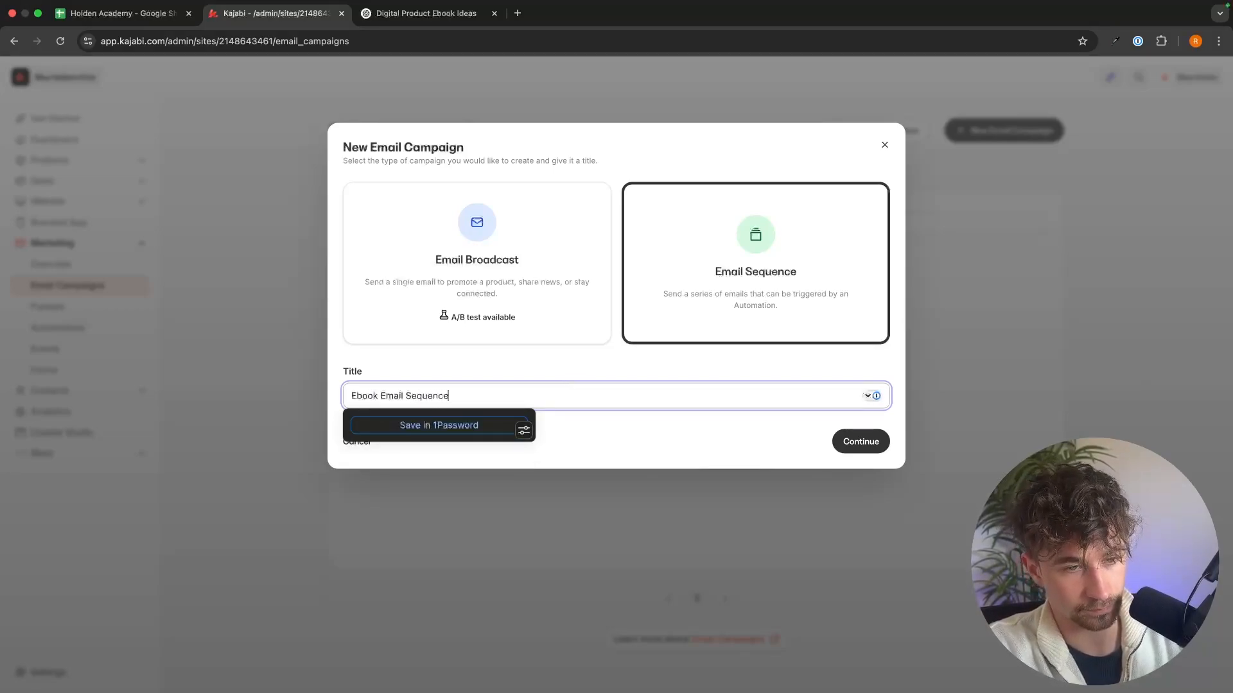
key(Return)
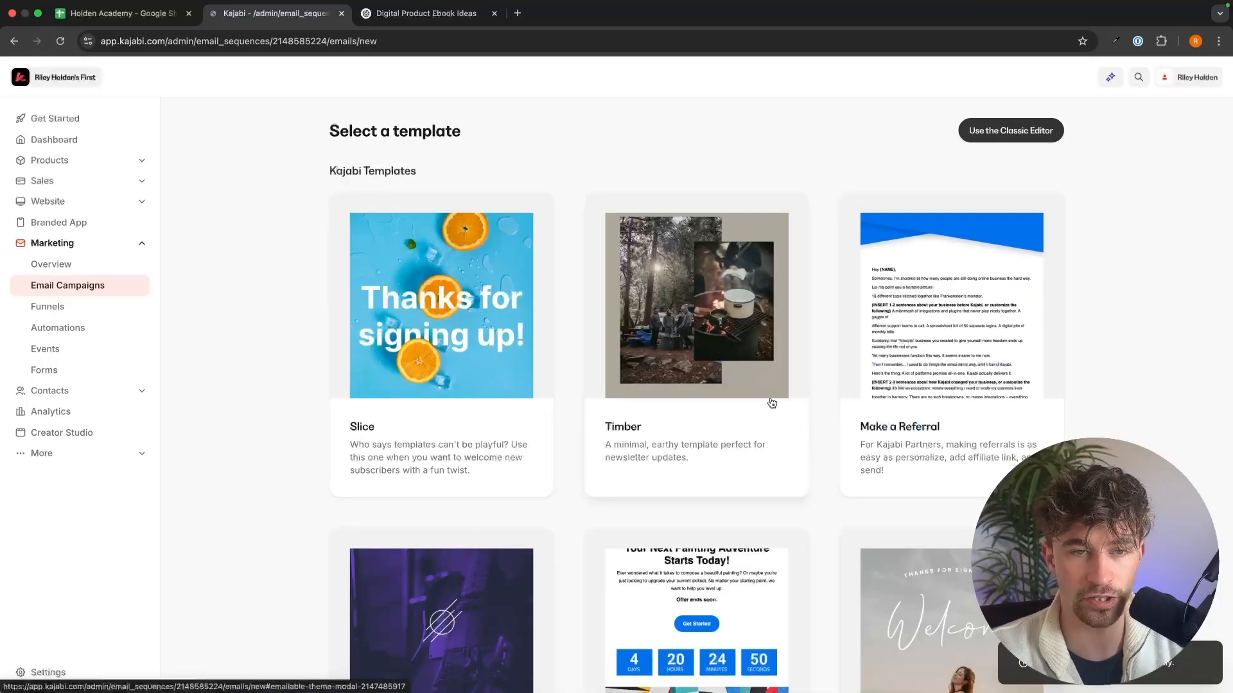
Step: Look through the email templates and start the sequence's first email in the Classic Editor instead
scroll(866, 435, down, 10)
scroll(867, 435, down, 4)
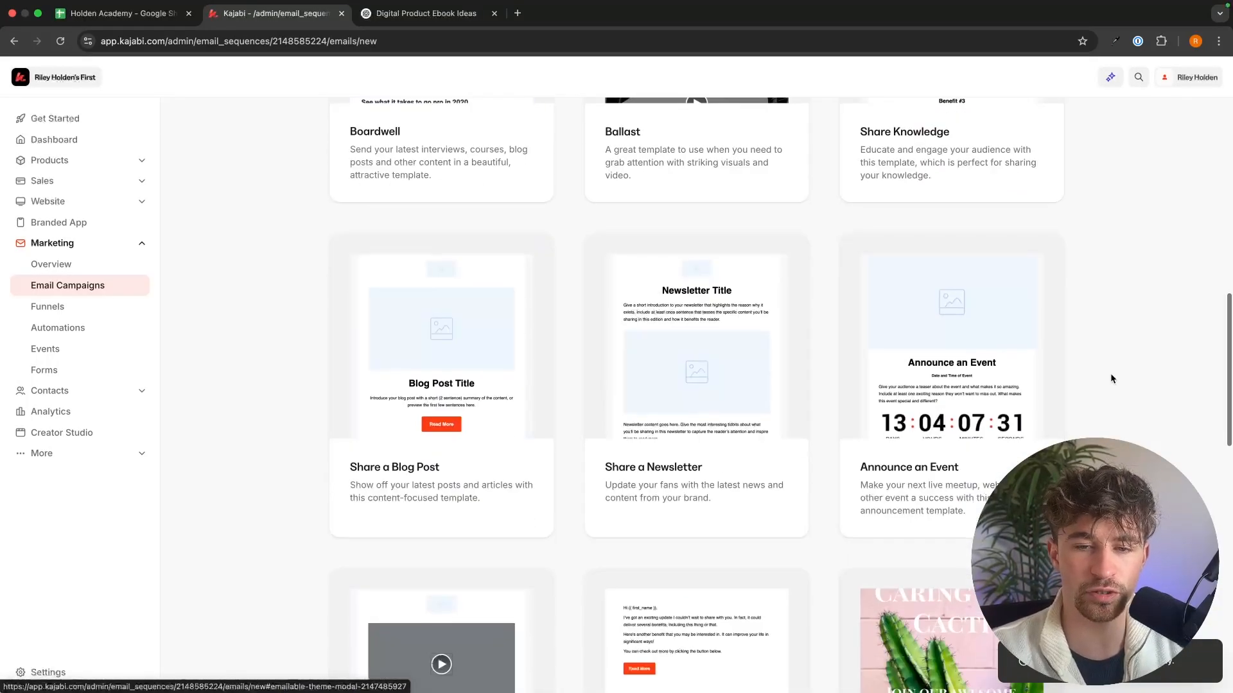
scroll(1112, 376, down, 12)
scroll(1170, 289, up, 20)
scroll(1170, 290, down, 20)
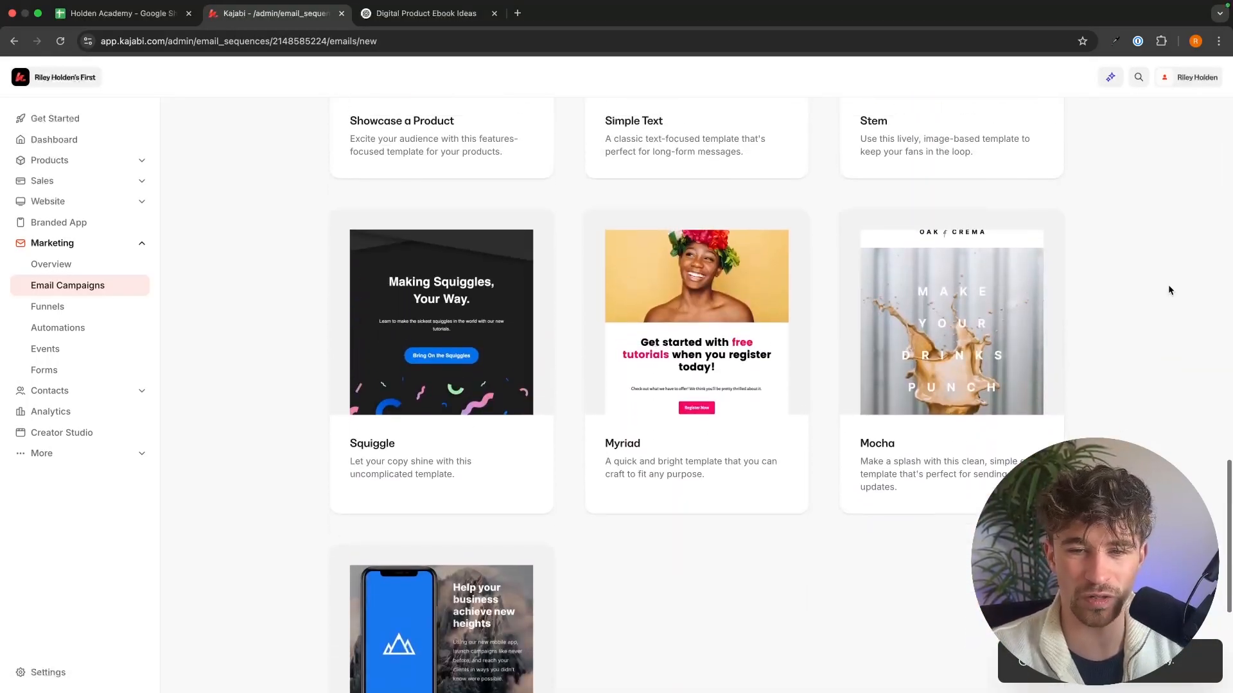
scroll(1169, 290, up, 15)
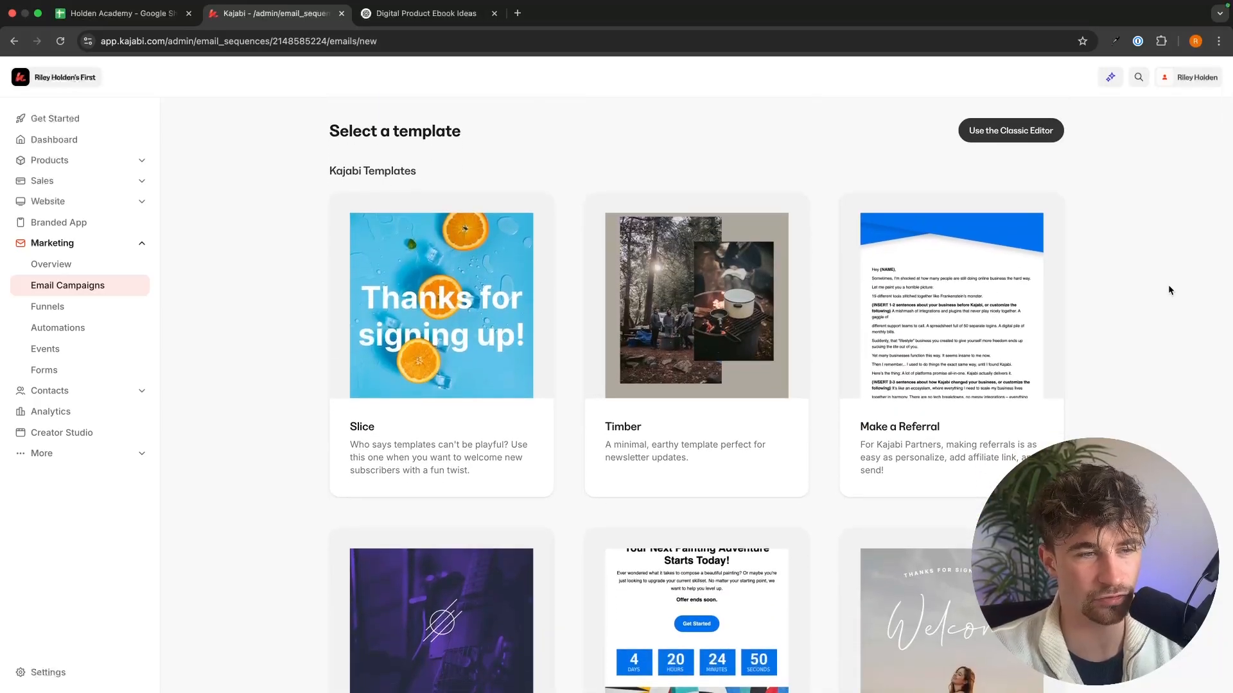
click(1006, 130)
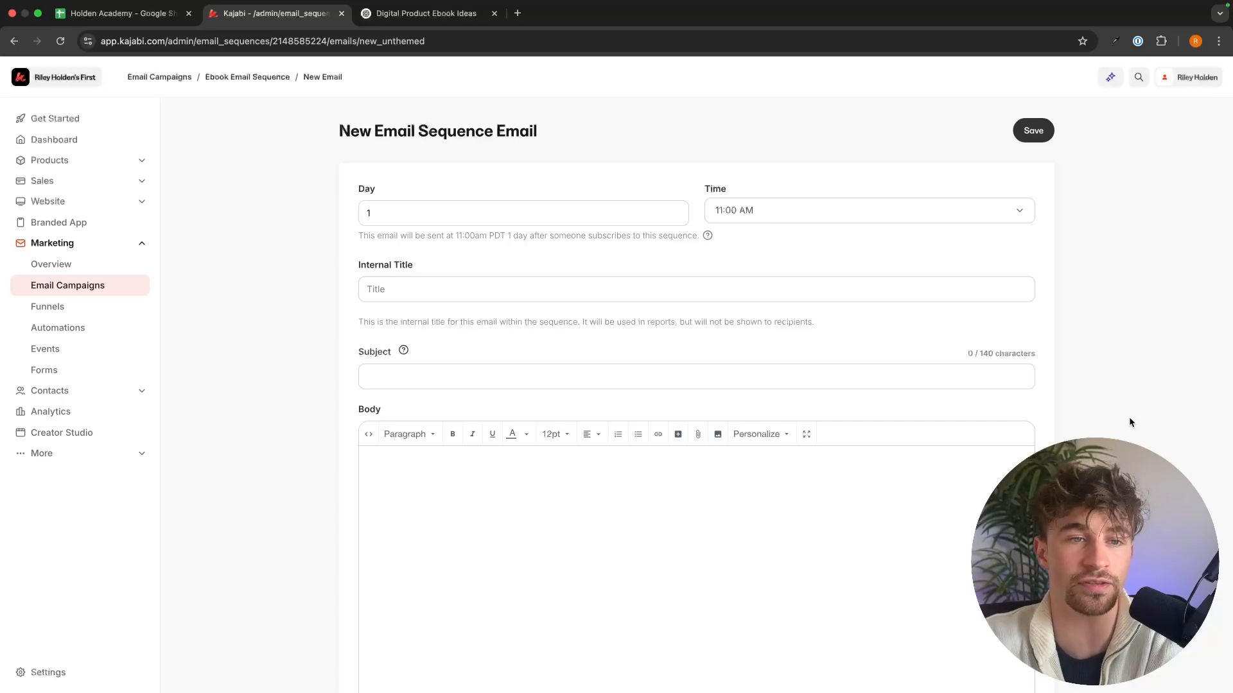
Step: Set the new sequence email's sending day to 0
drag(387, 214, 281, 218)
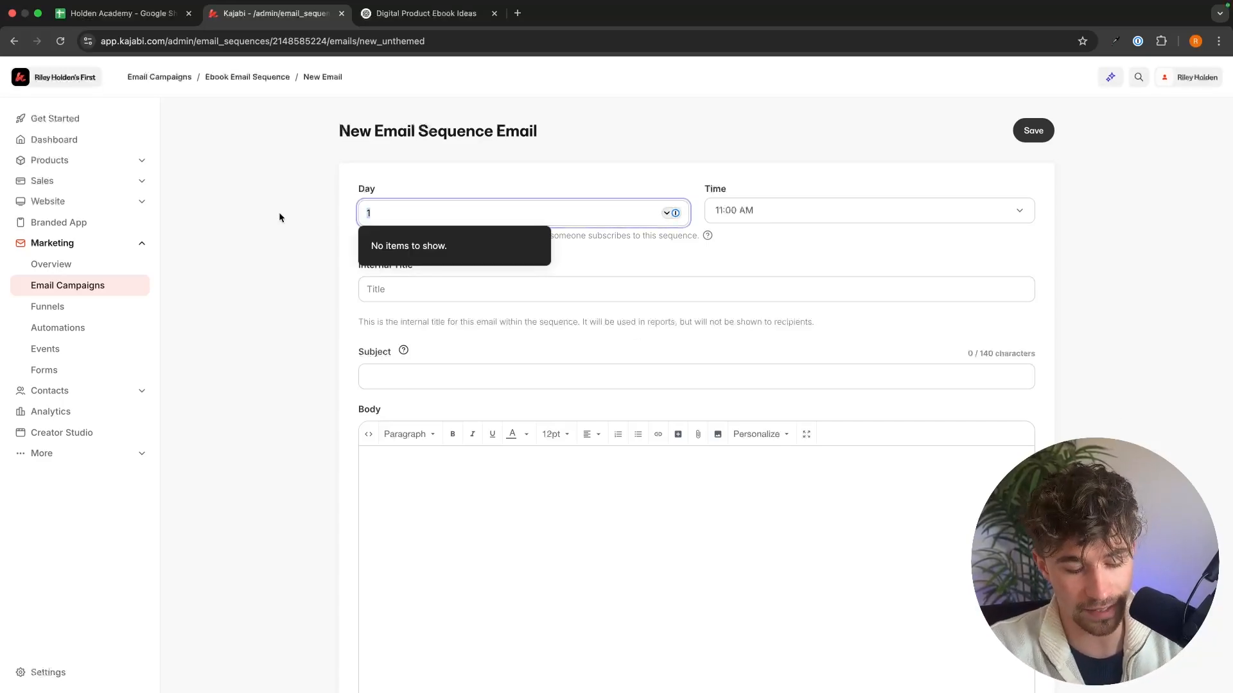
text(0)
click(289, 241)
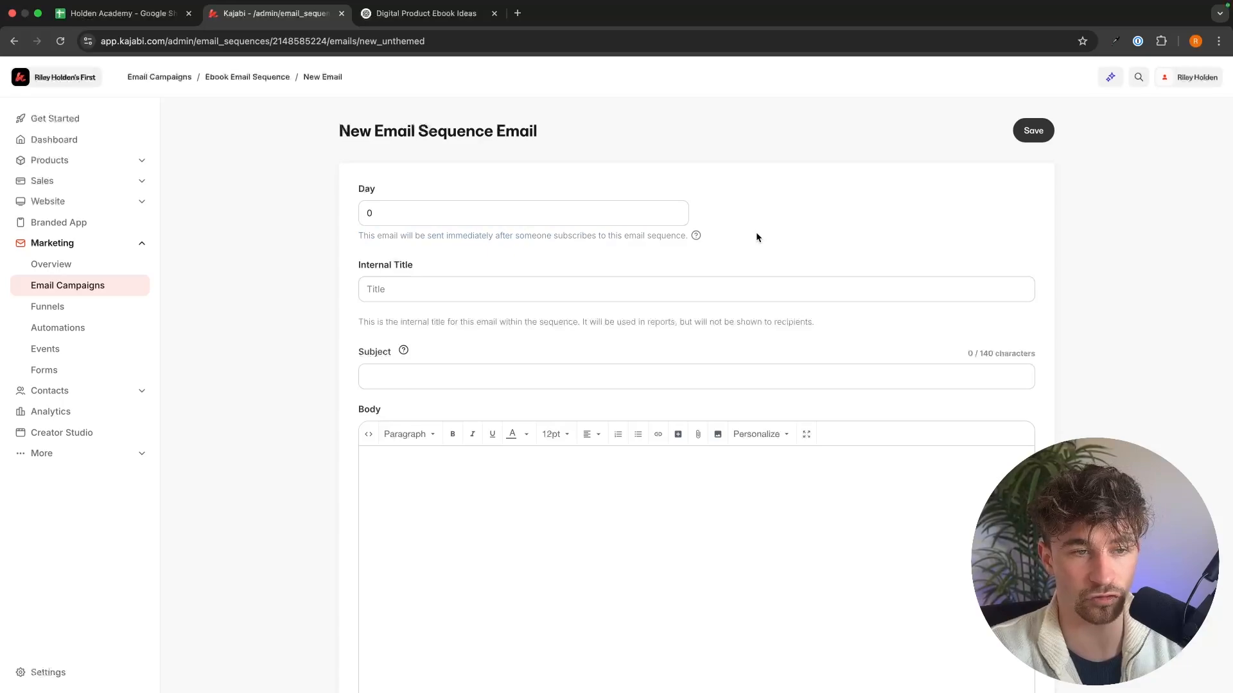
Step: Set both the email's internal title and its subject to "Thank you! Here is your ebook"
click(594, 289)
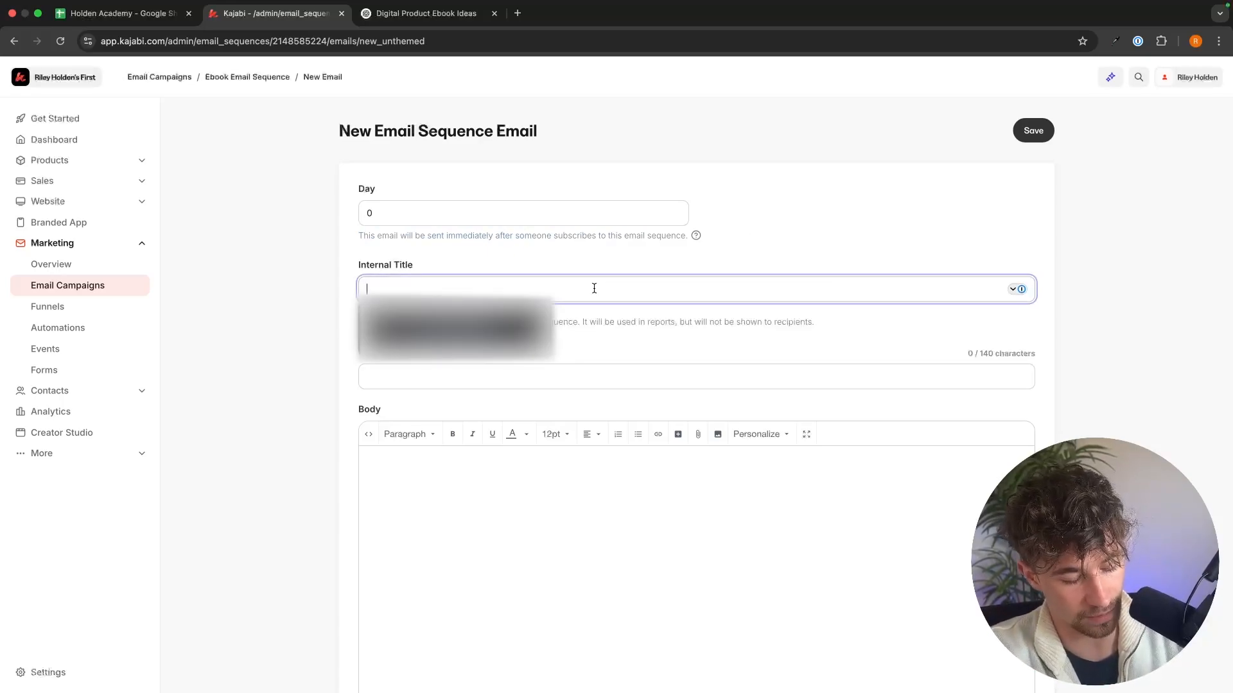
text(Thank you)
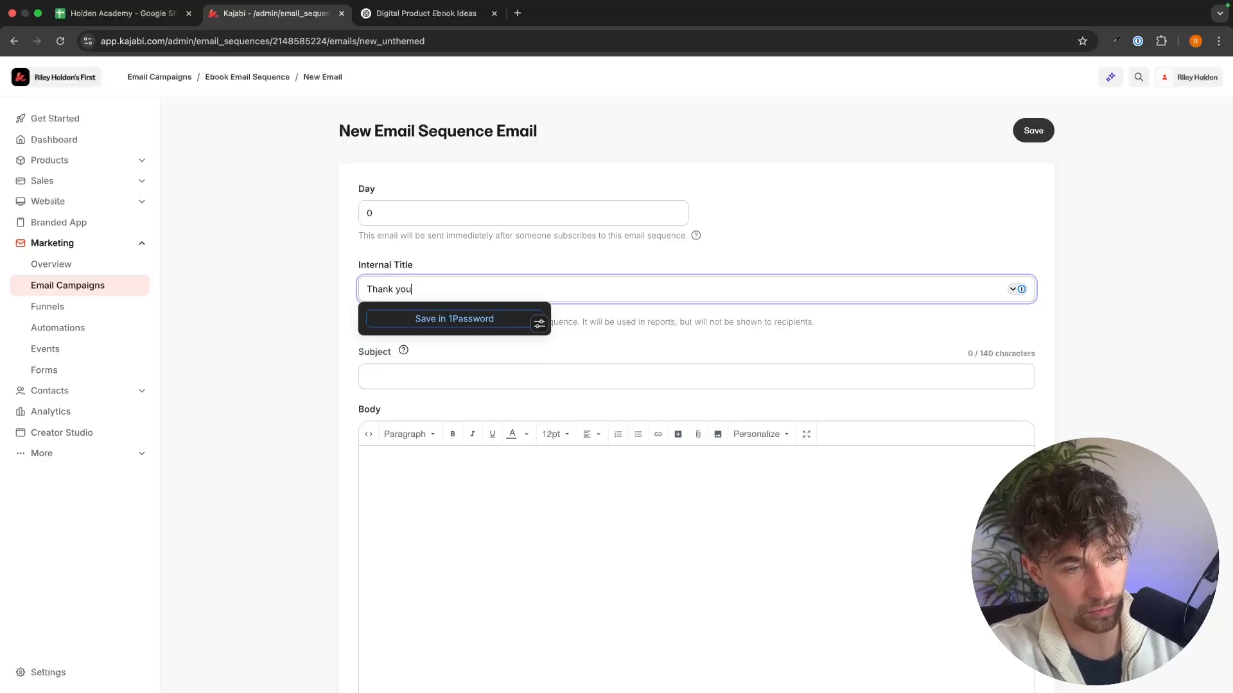
text(! Here is your ebook)
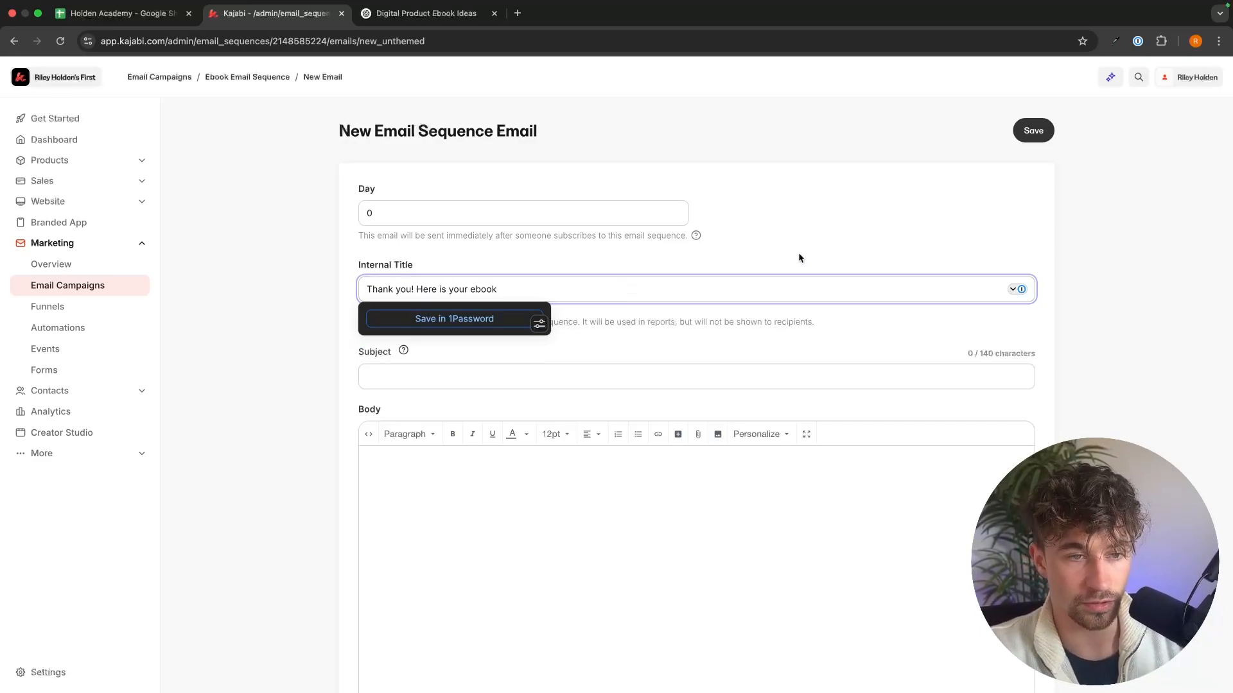
drag(547, 291, 328, 286)
key(ctrl+c)
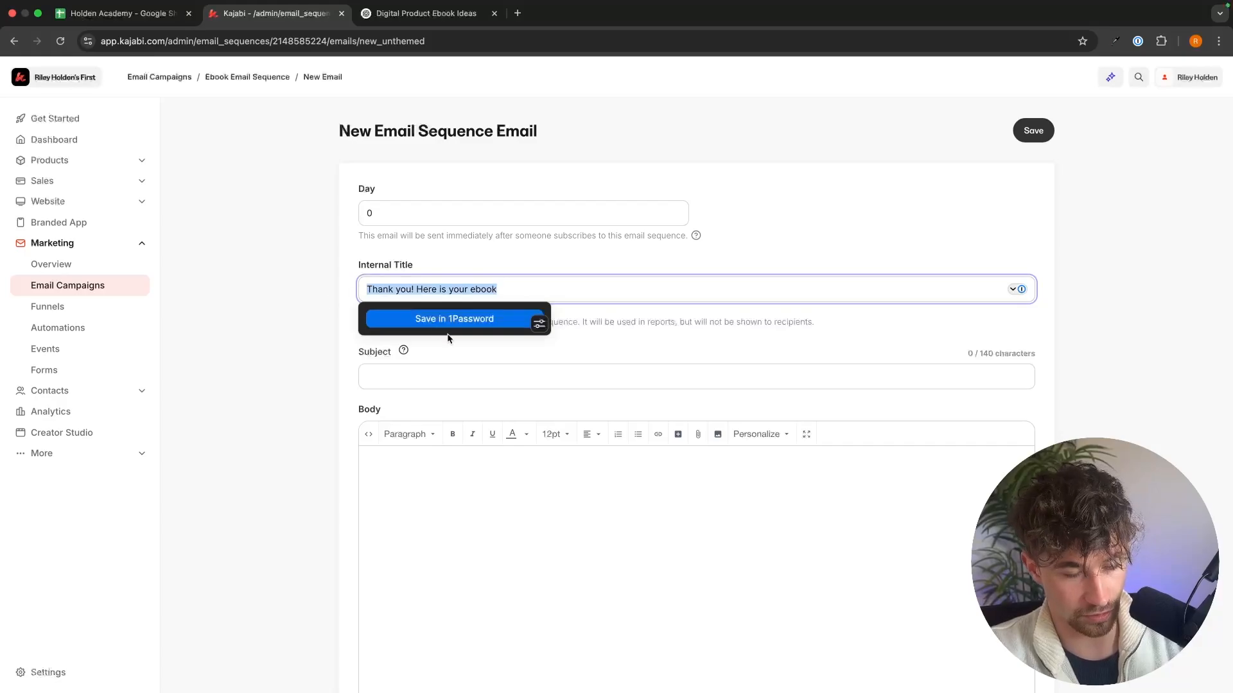
click(416, 379)
key(ctrl+v)
Step: Write the email body on three lines: "Hey Name", "Thank you for signing up" and "Here is your ebook"
scroll(498, 371, down, 3)
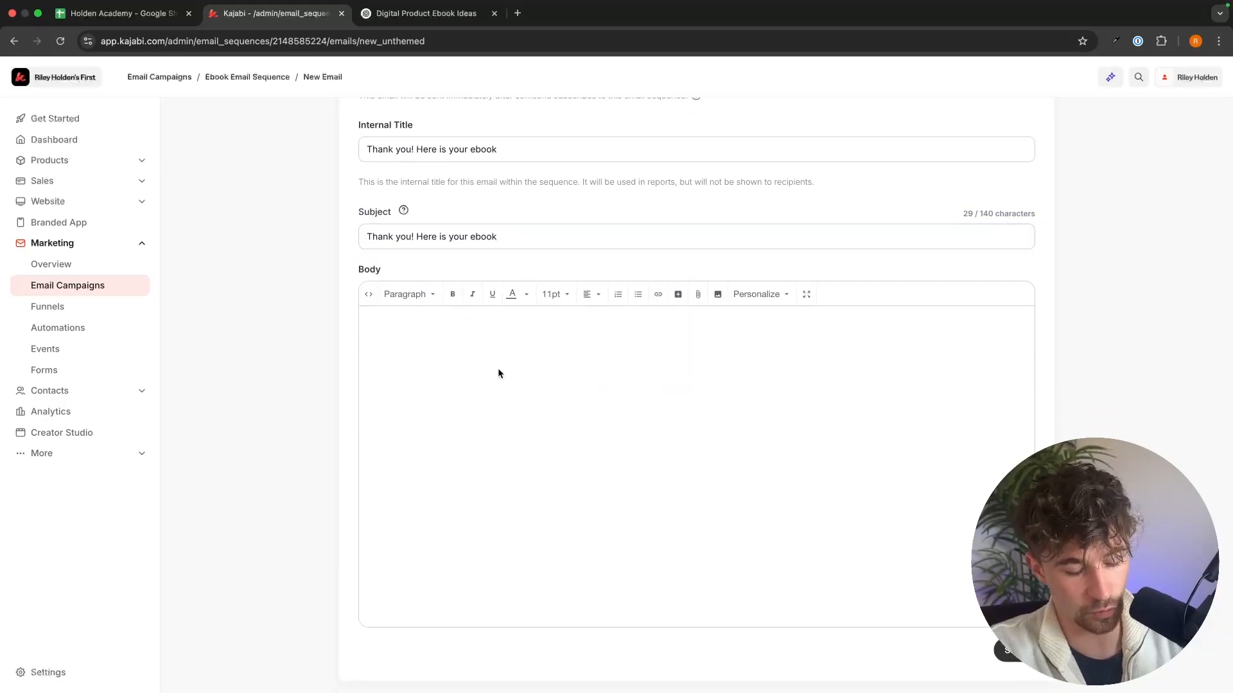
click(498, 370)
text(Hey Name)
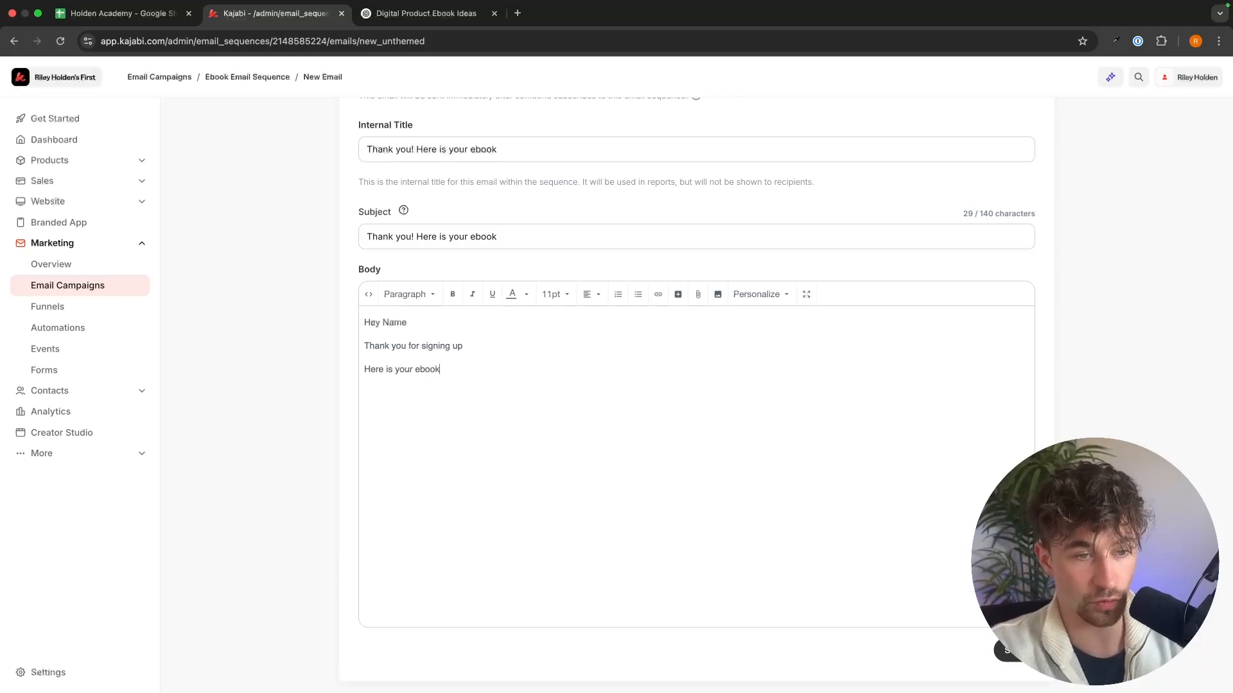
Step: Replace the "Here is your ebook" line with a "Download now" link to the uploaded Brown simple modern ebook PDF from Downloads
drag(508, 369, 297, 372)
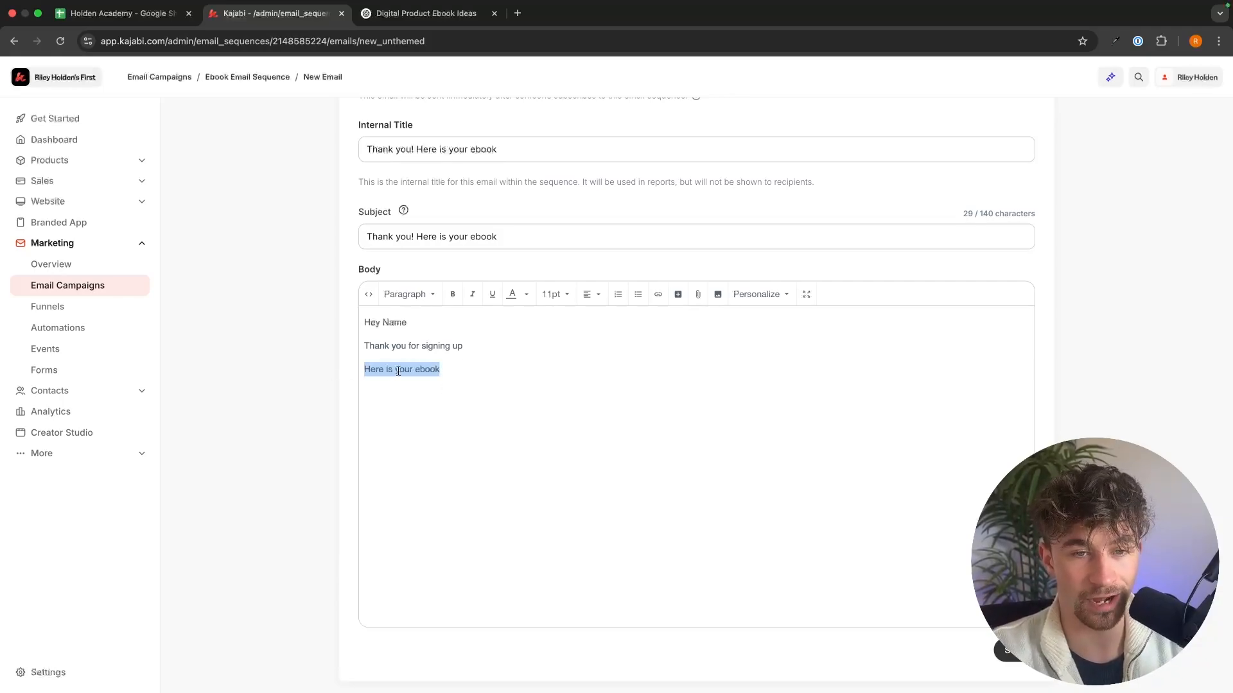
click(698, 297)
click(652, 301)
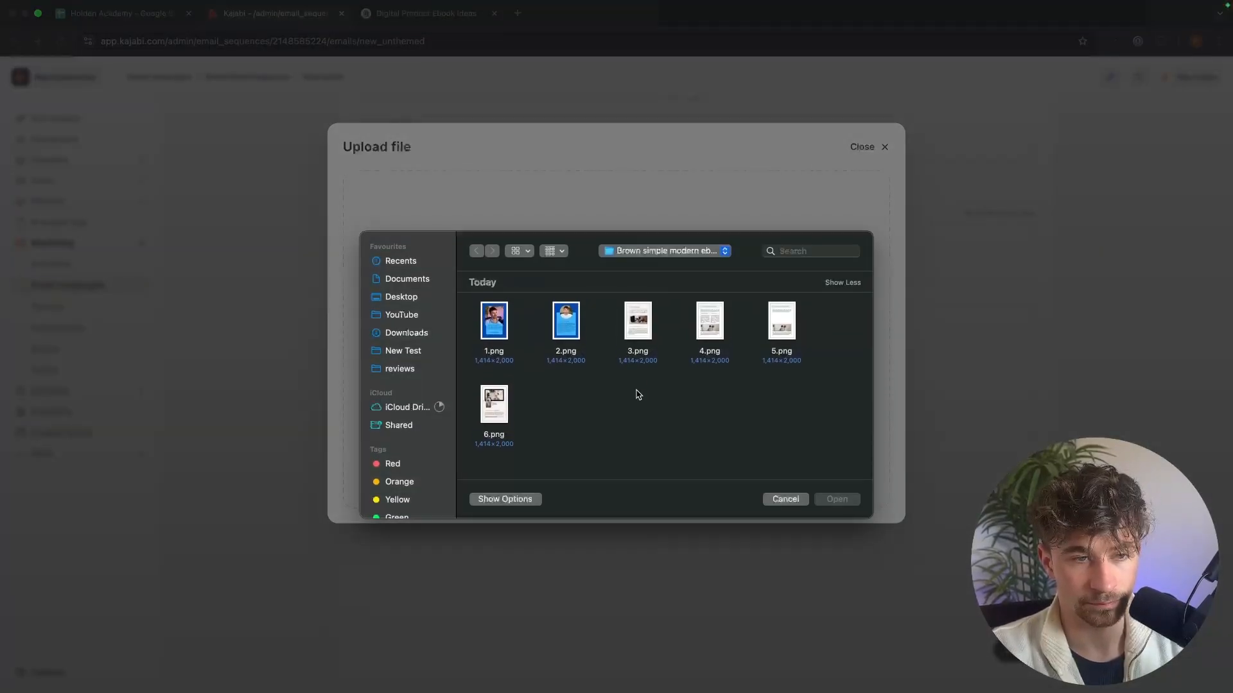
click(436, 334)
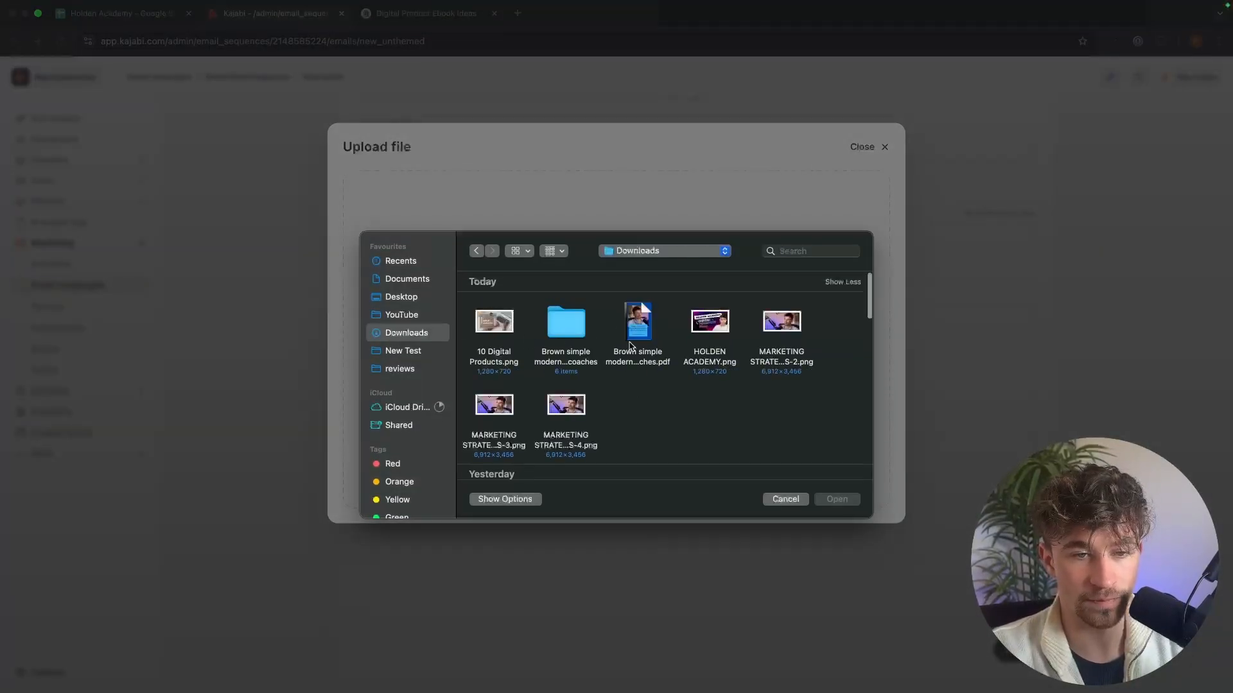
double_click(635, 325)
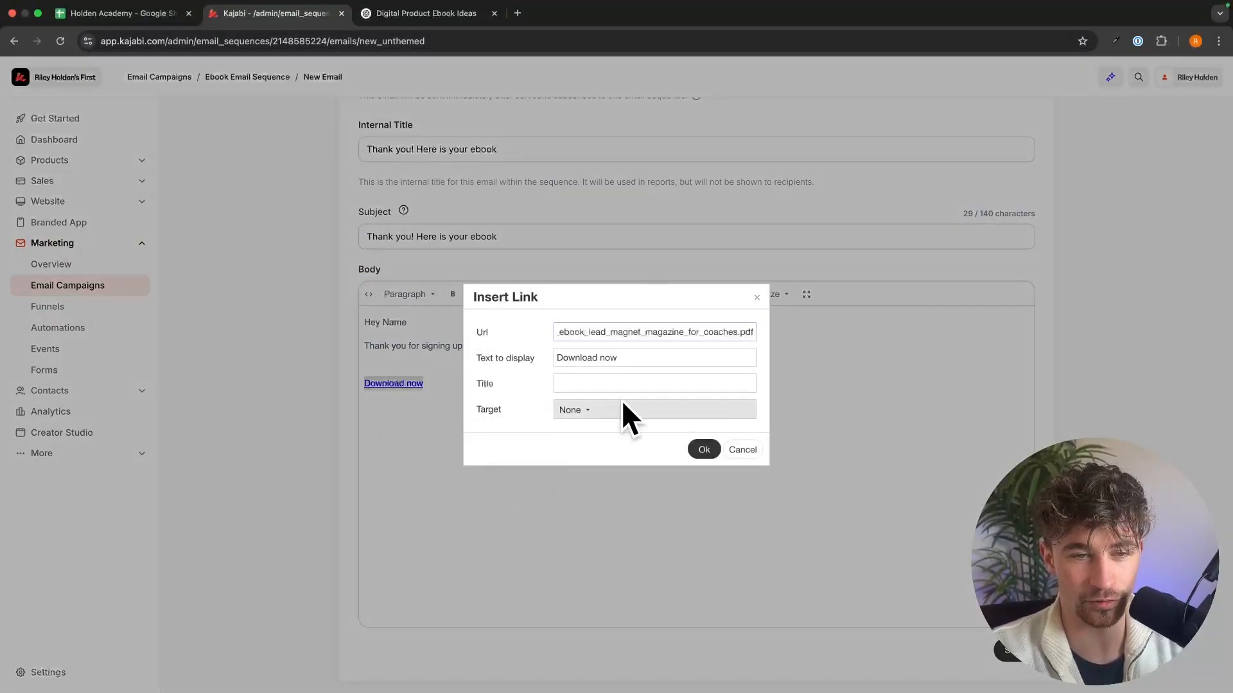
click(703, 450)
Step: Add the line "You can download your ebook using the link below" above the download link, separated by an empty line
click(443, 368)
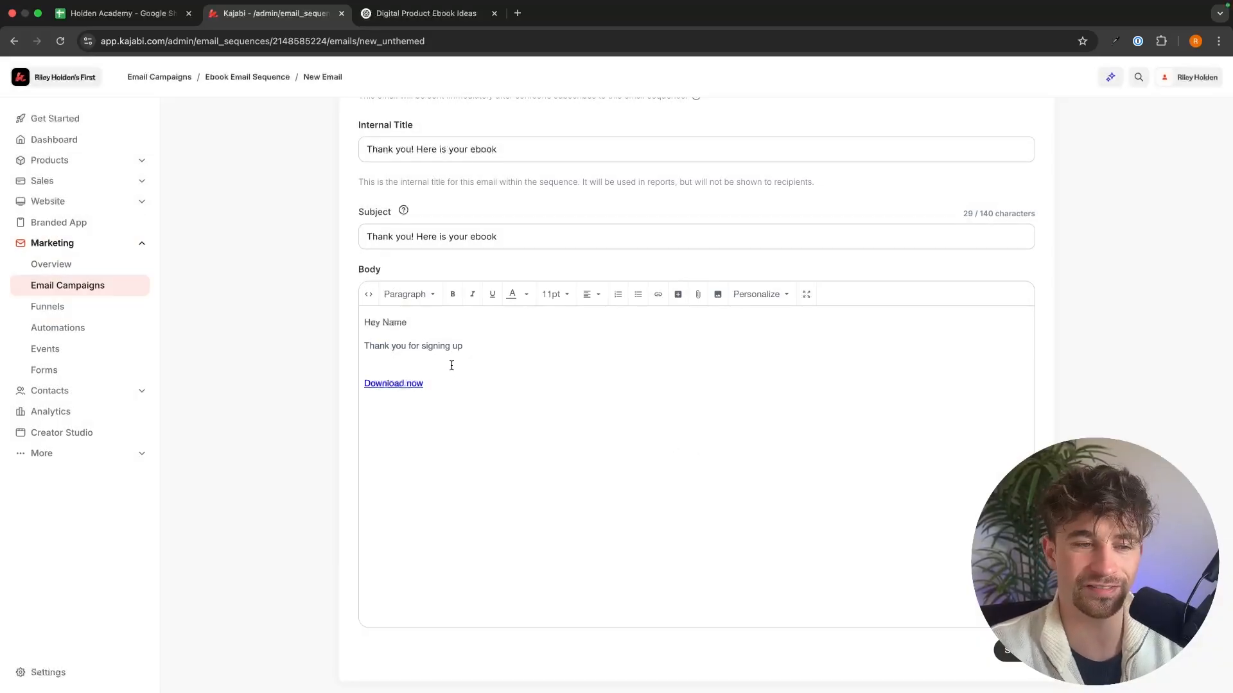
click(363, 370)
text(Her)
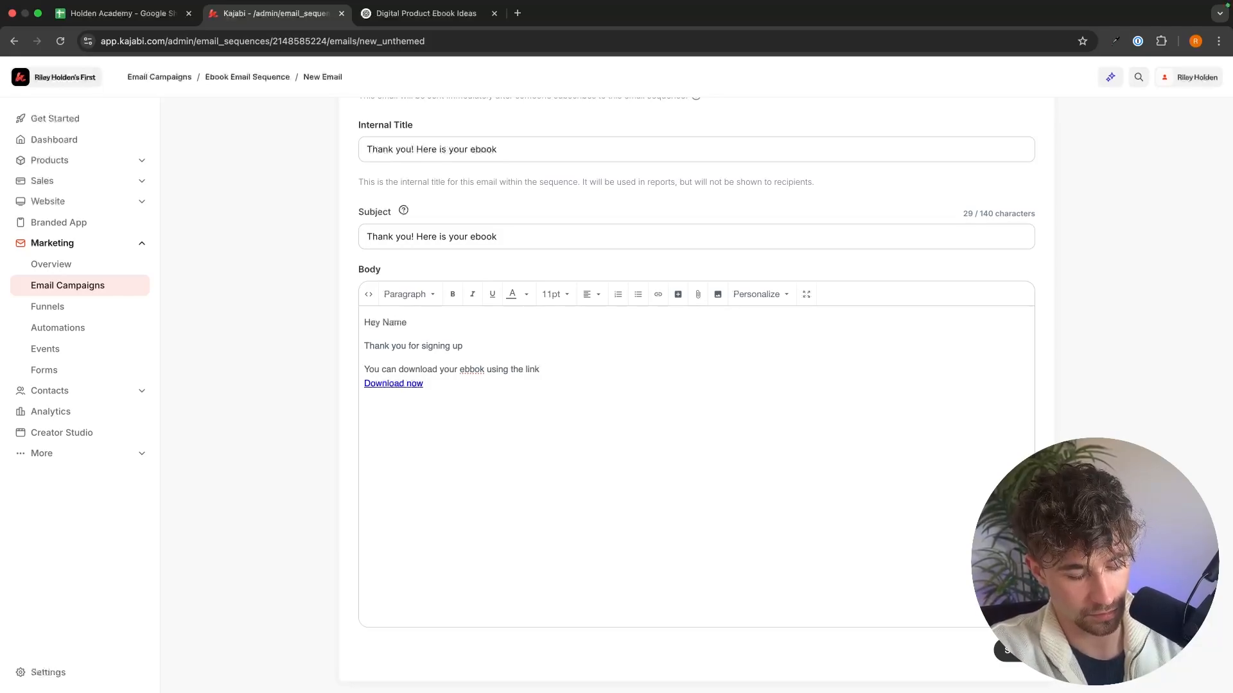
right_click(468, 370)
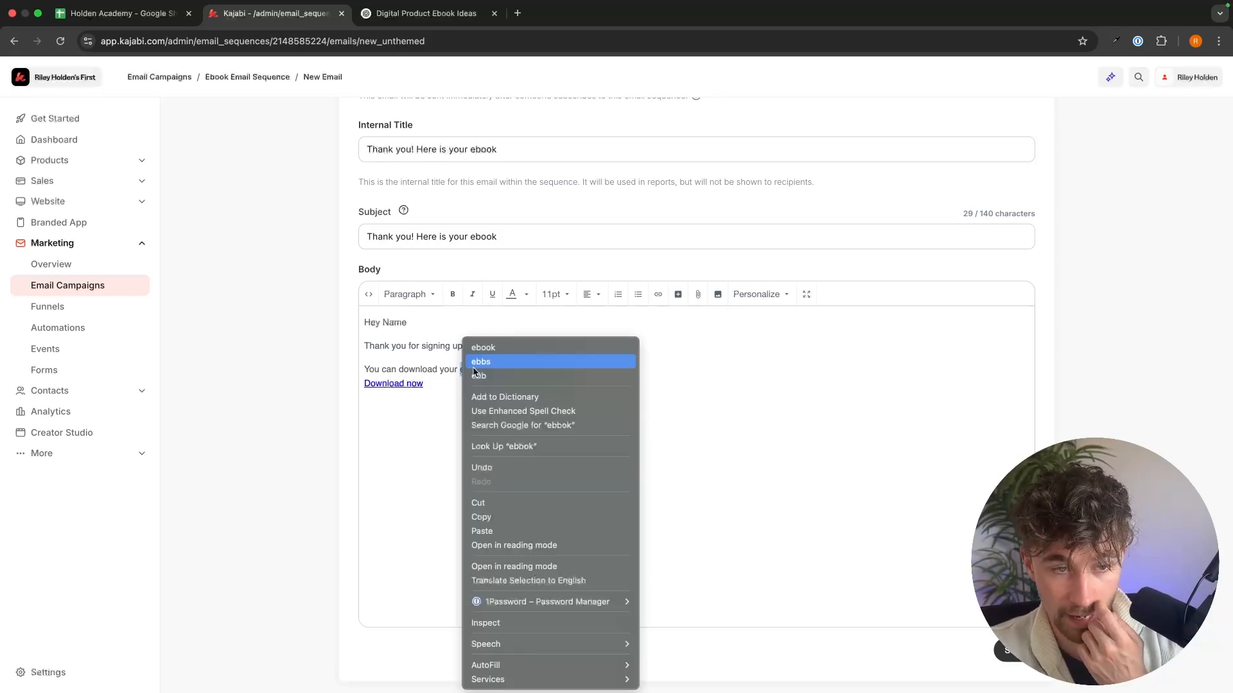
key(Escape)
click(577, 368)
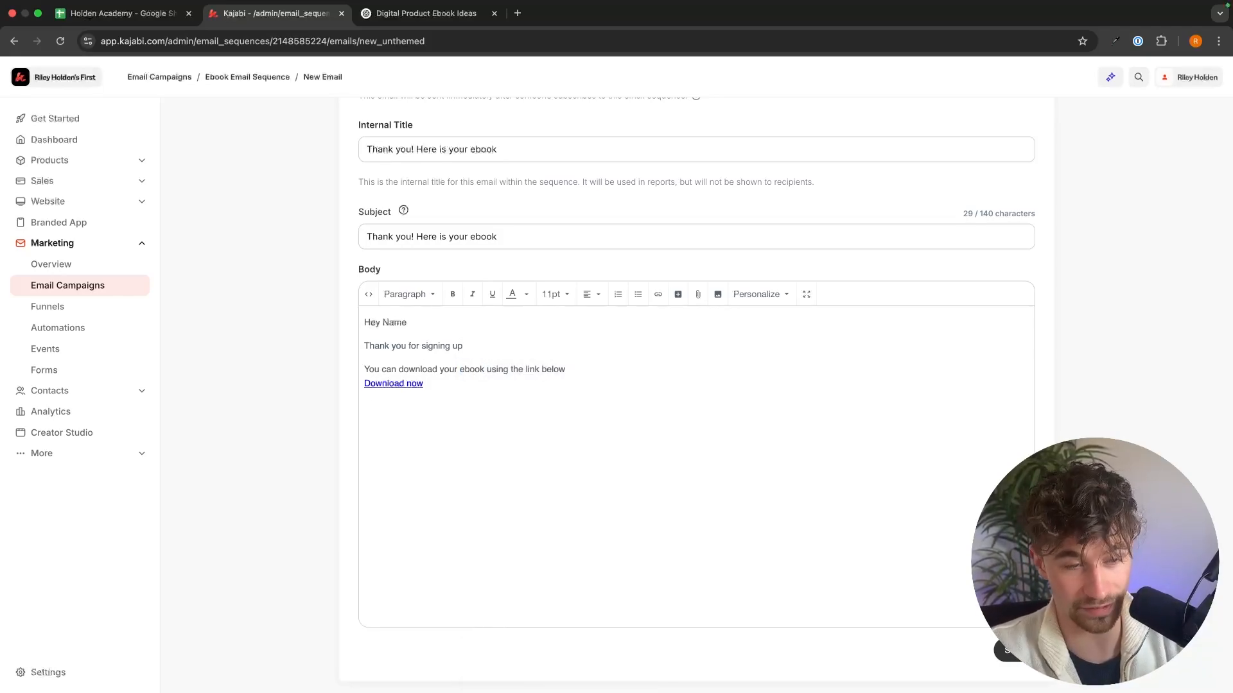
key(Return)
Step: Check the finished ebook delivery email and save it to the sequence
scroll(575, 406, down, 1)
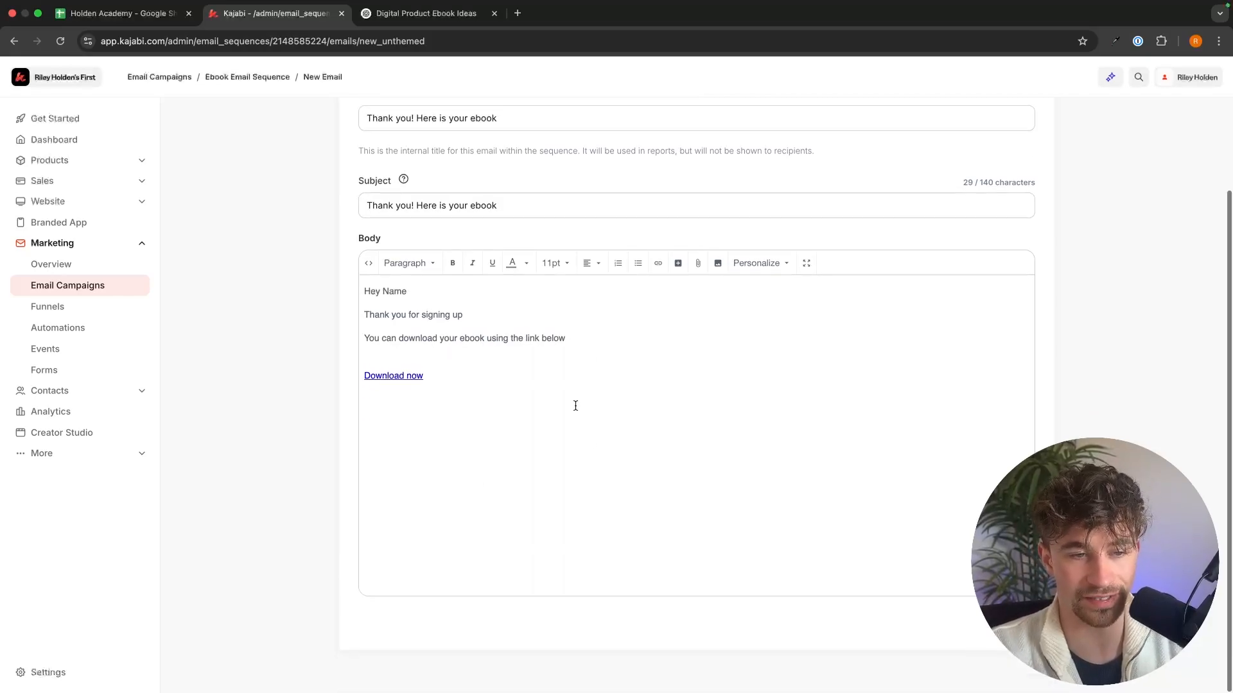
scroll(545, 379, up, 2)
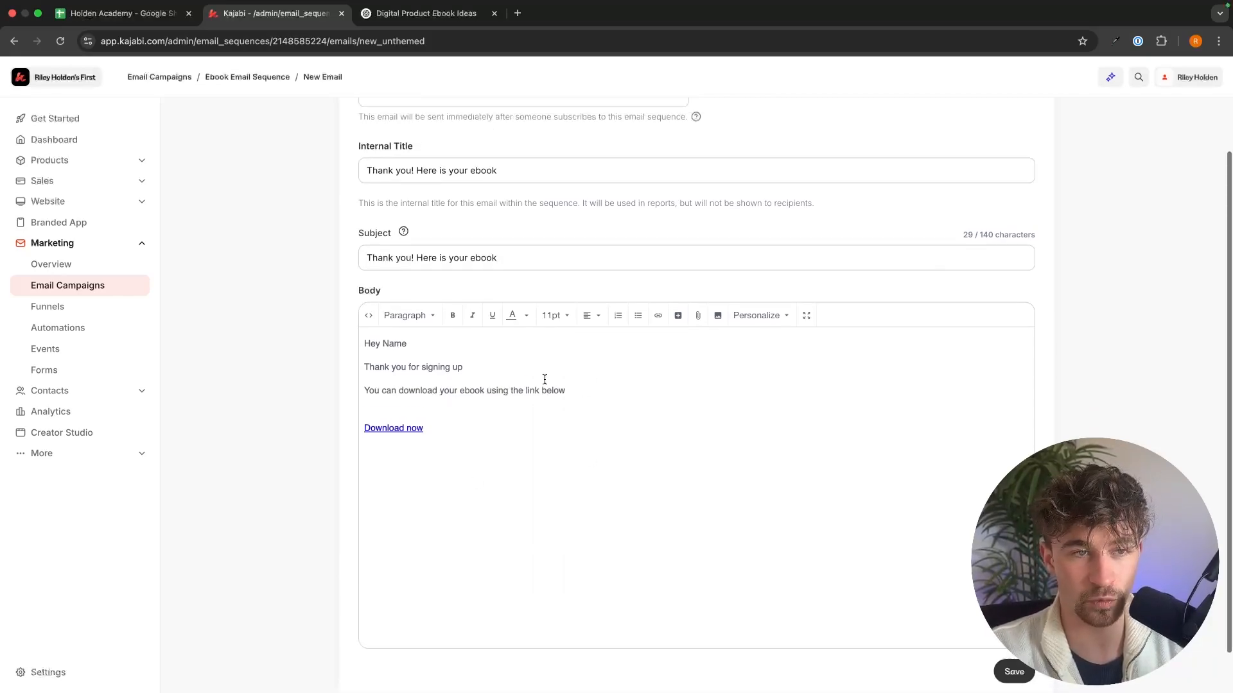
scroll(721, 413, down, 2)
click(1012, 624)
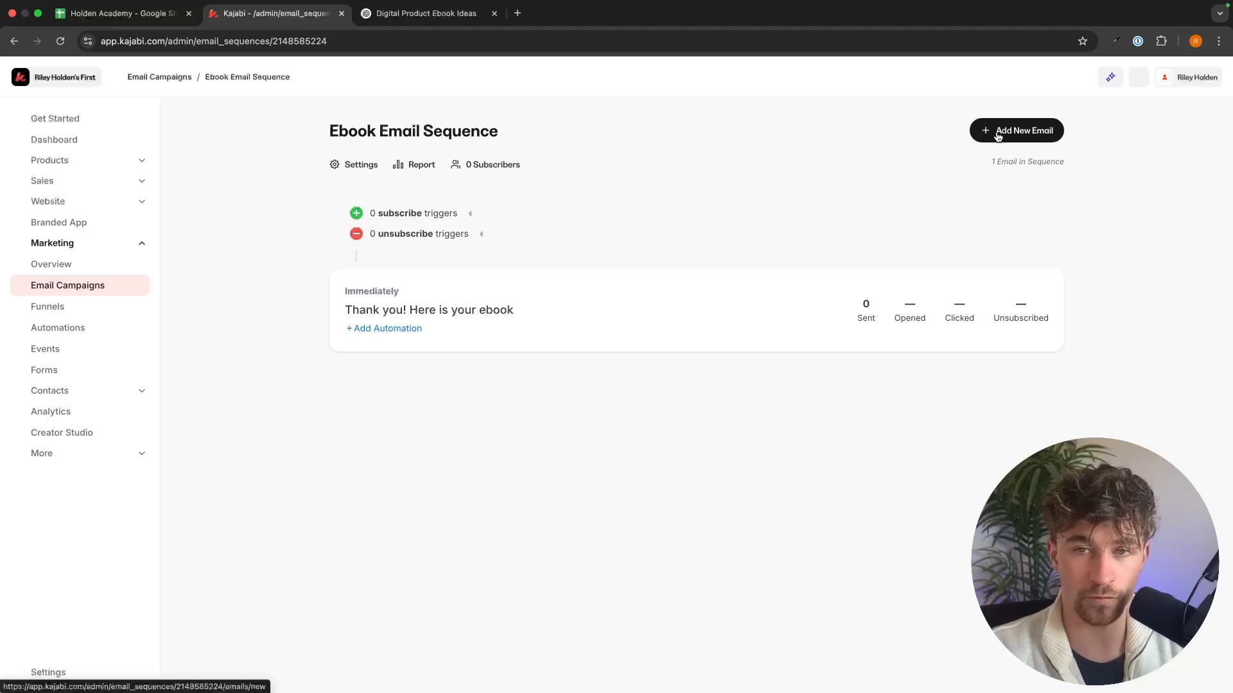
Step: Add a subscribe trigger that adds people to Ebook Email Sequence when the form "ebook opt in form" is submitted
click(358, 214)
click(414, 230)
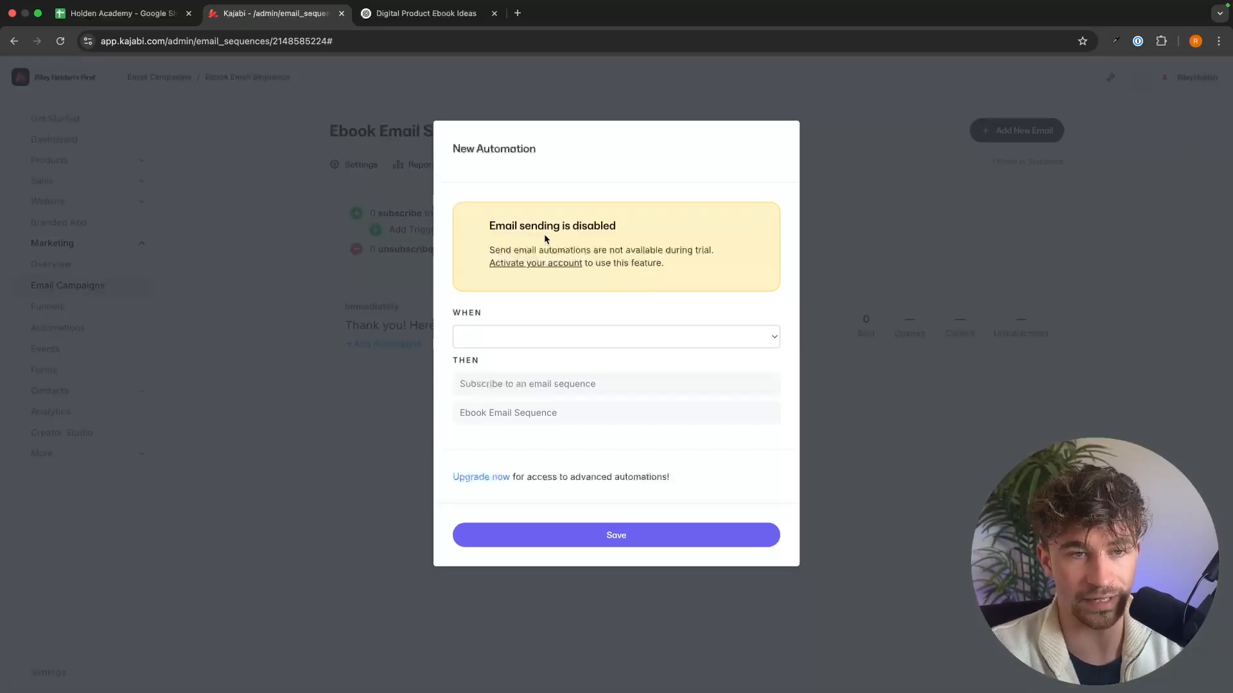
drag(489, 226, 668, 265)
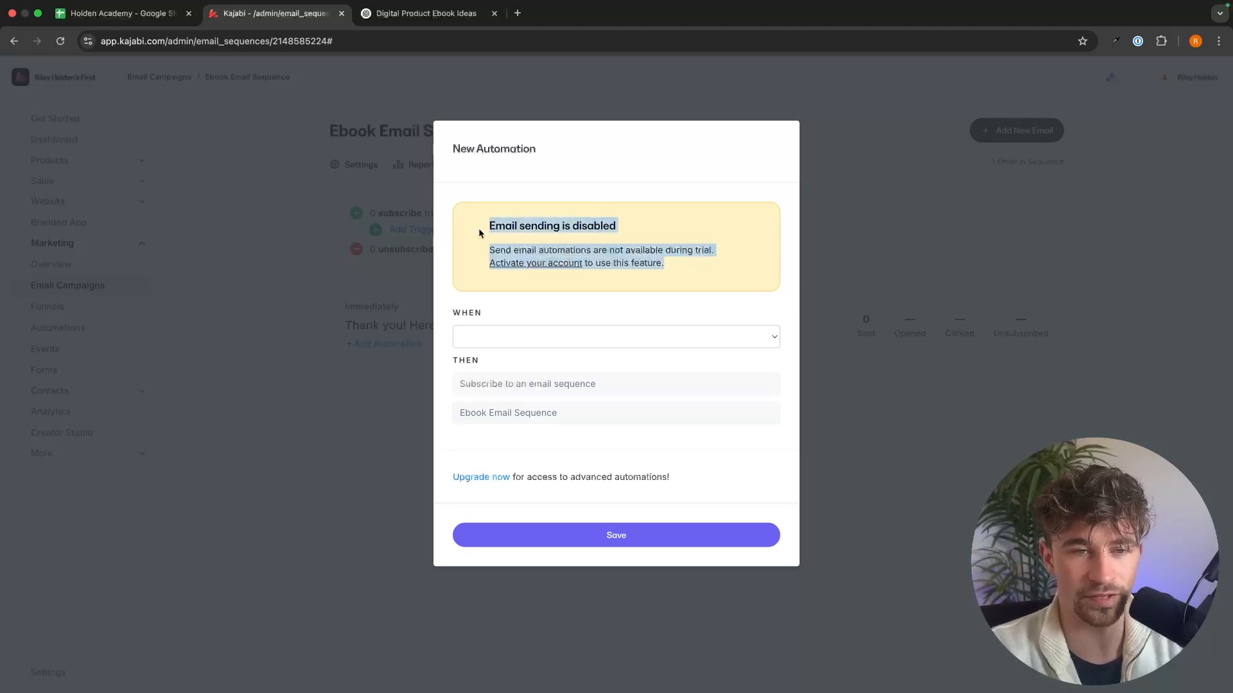
click(470, 218)
click(538, 340)
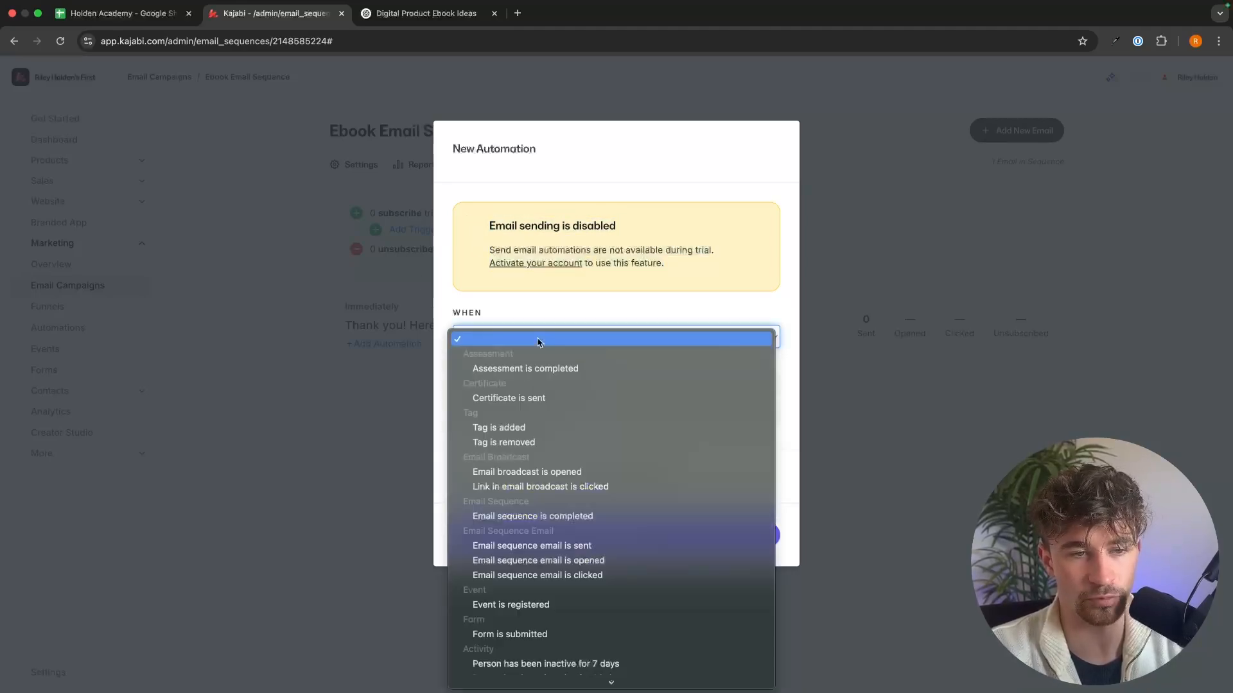
scroll(541, 386, down, 5)
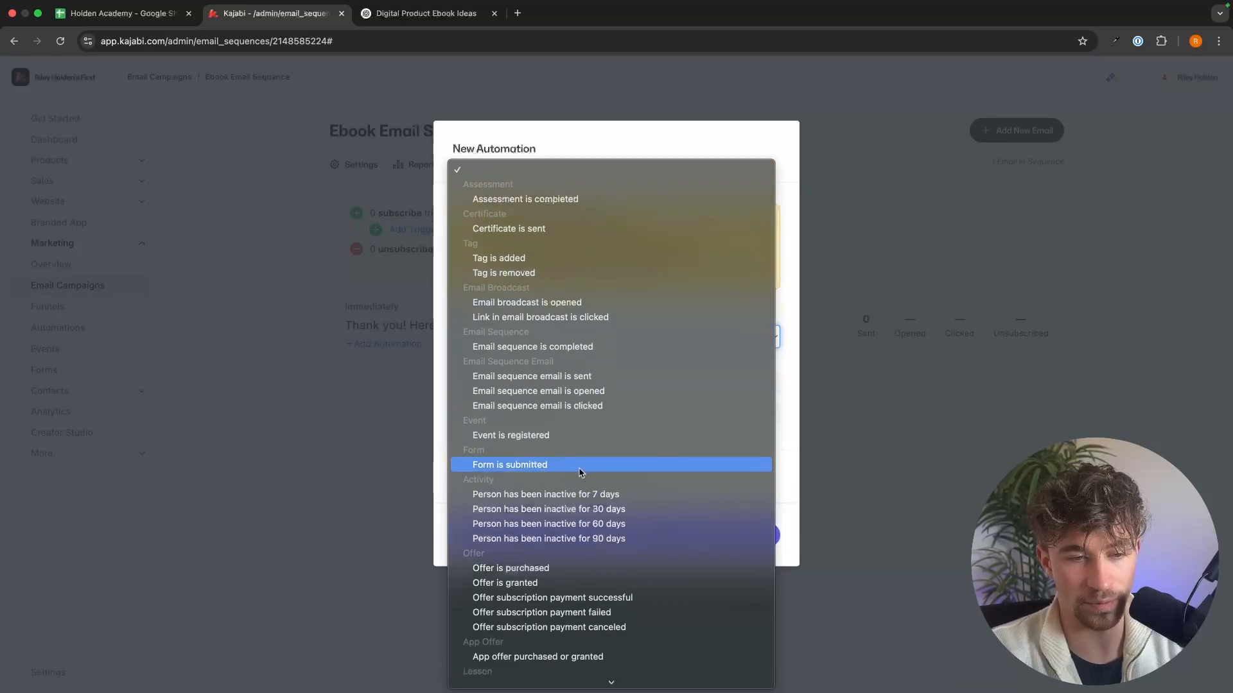
click(580, 473)
click(518, 374)
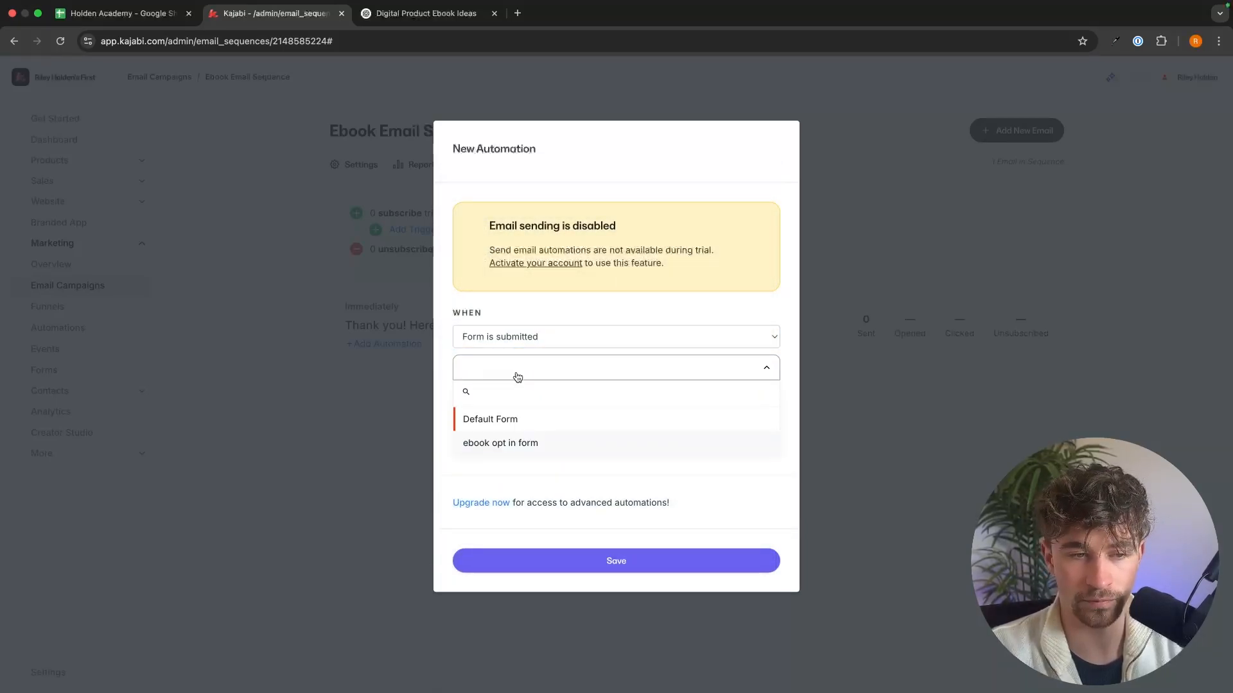
click(508, 446)
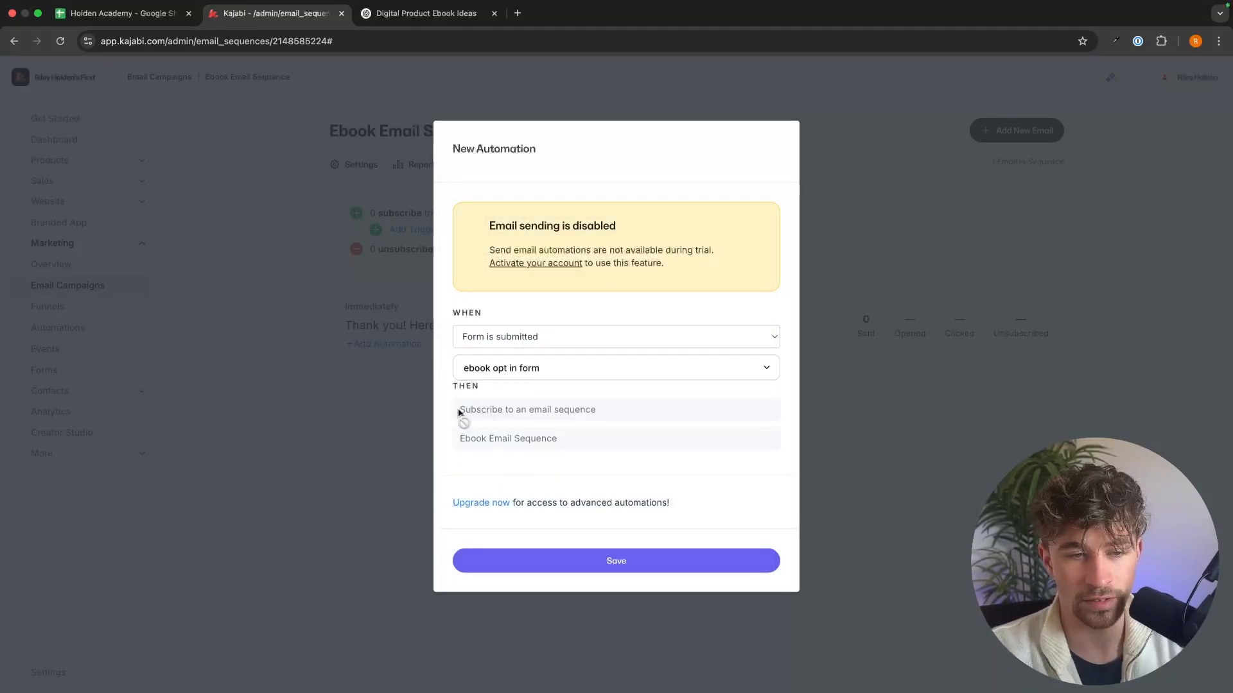
drag(458, 413, 646, 418)
drag(465, 439, 598, 440)
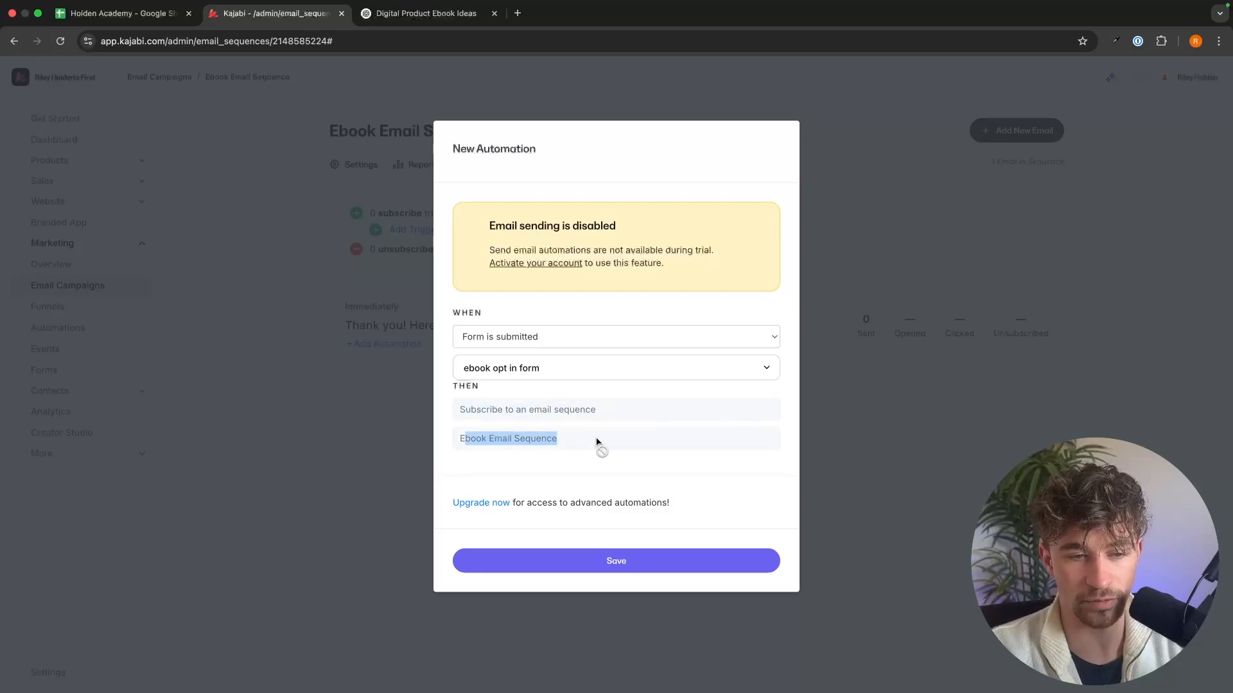
click(616, 562)
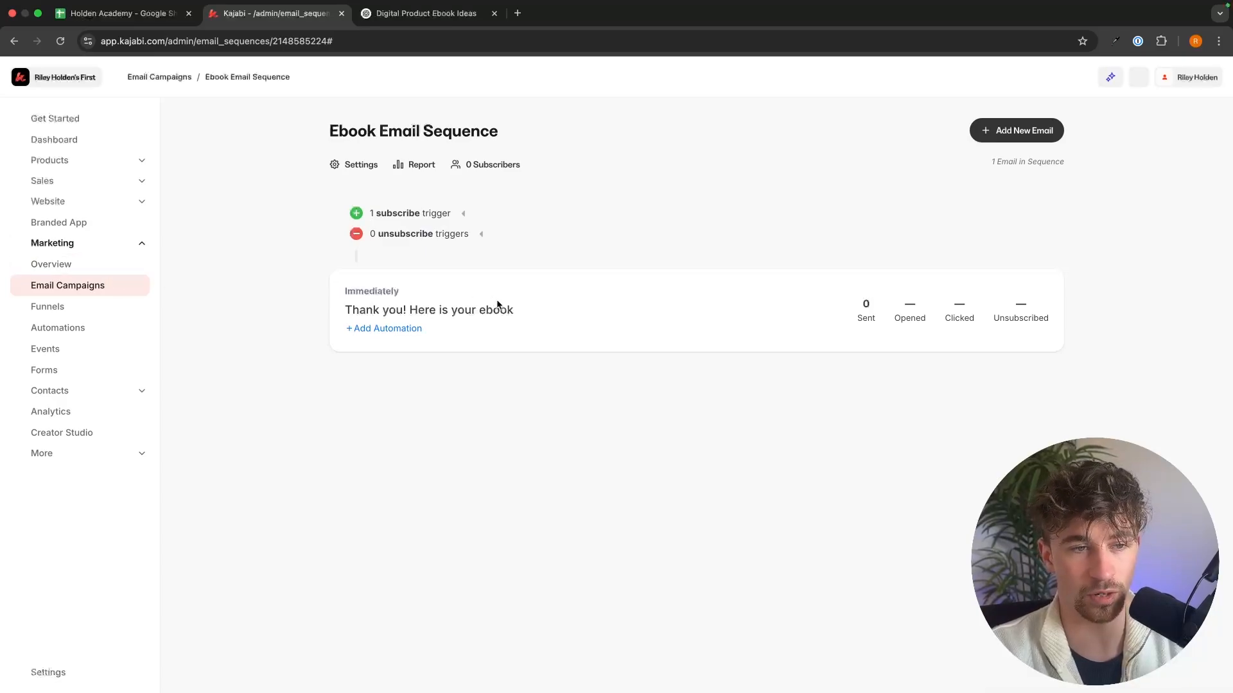
Step: Start another email in the sequence with the Classic Editor, keeping day 1 and setting the sending time to 12:00 PM
drag(350, 314, 528, 328)
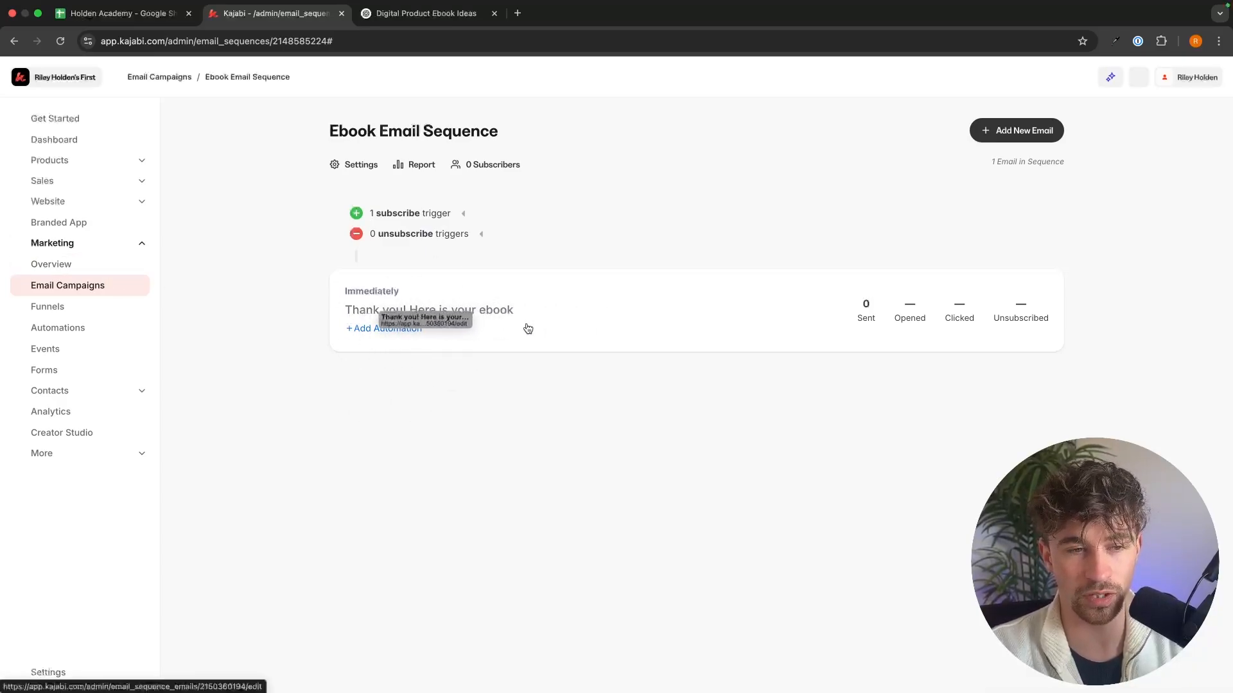
click(1025, 135)
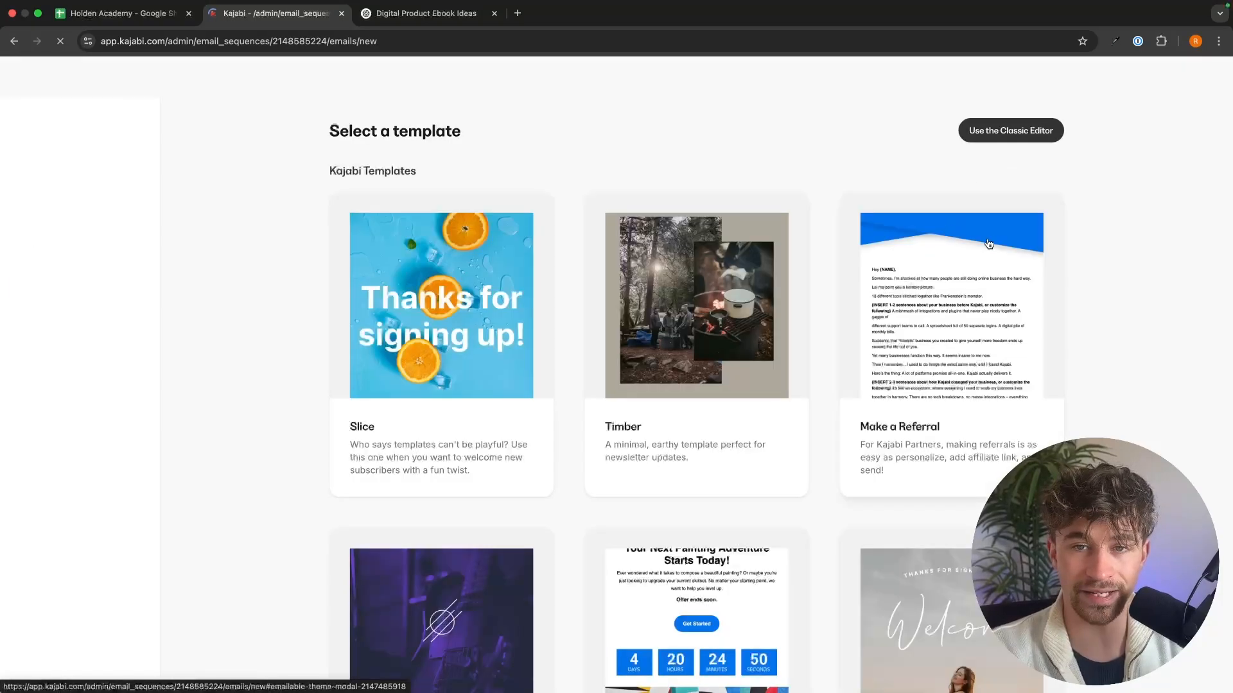
click(1008, 129)
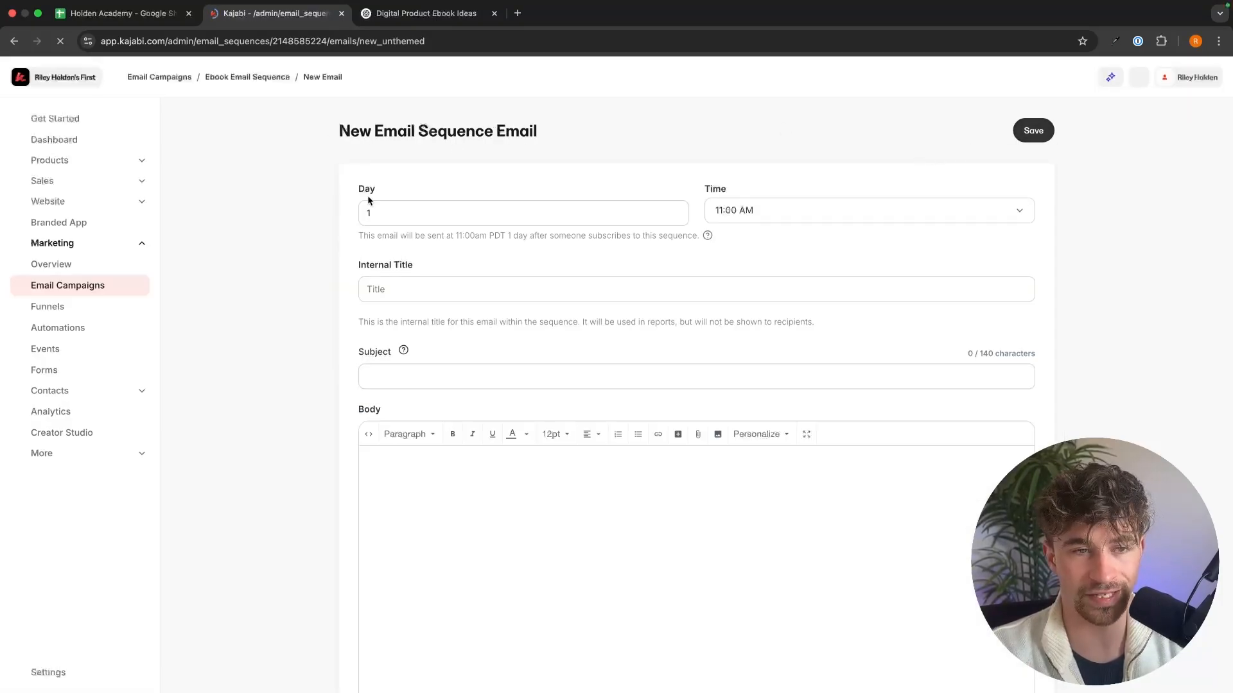
click(523, 208)
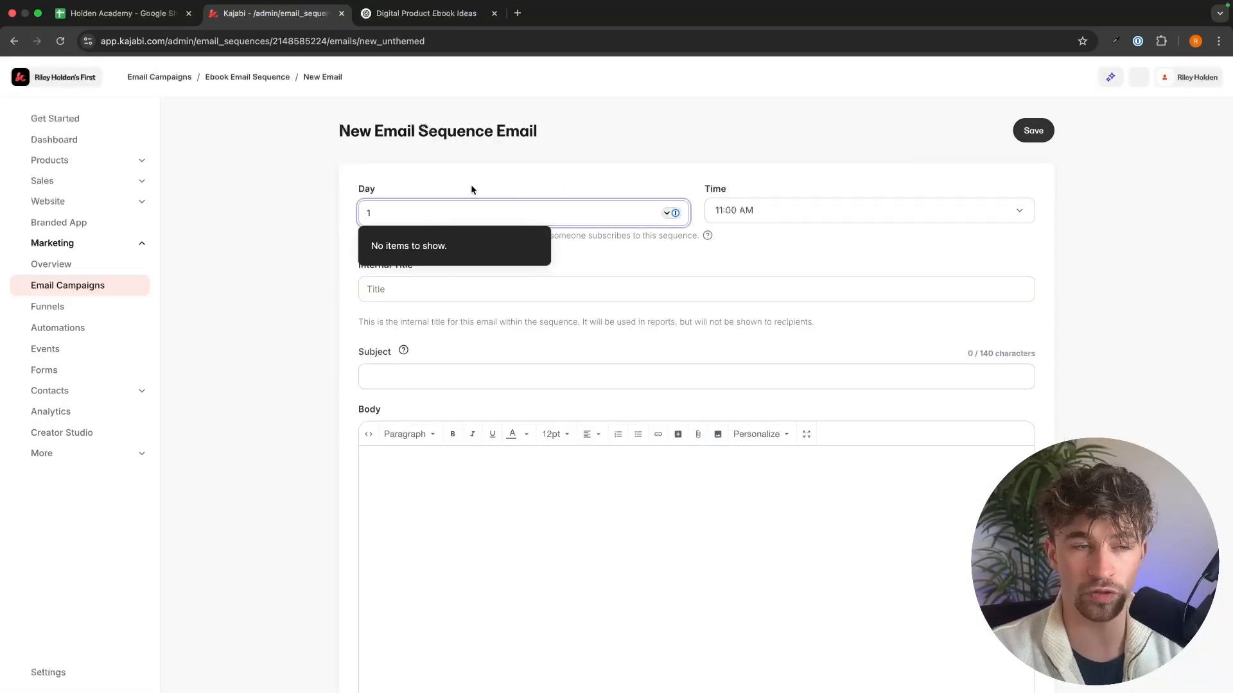
click(472, 186)
click(781, 212)
click(782, 226)
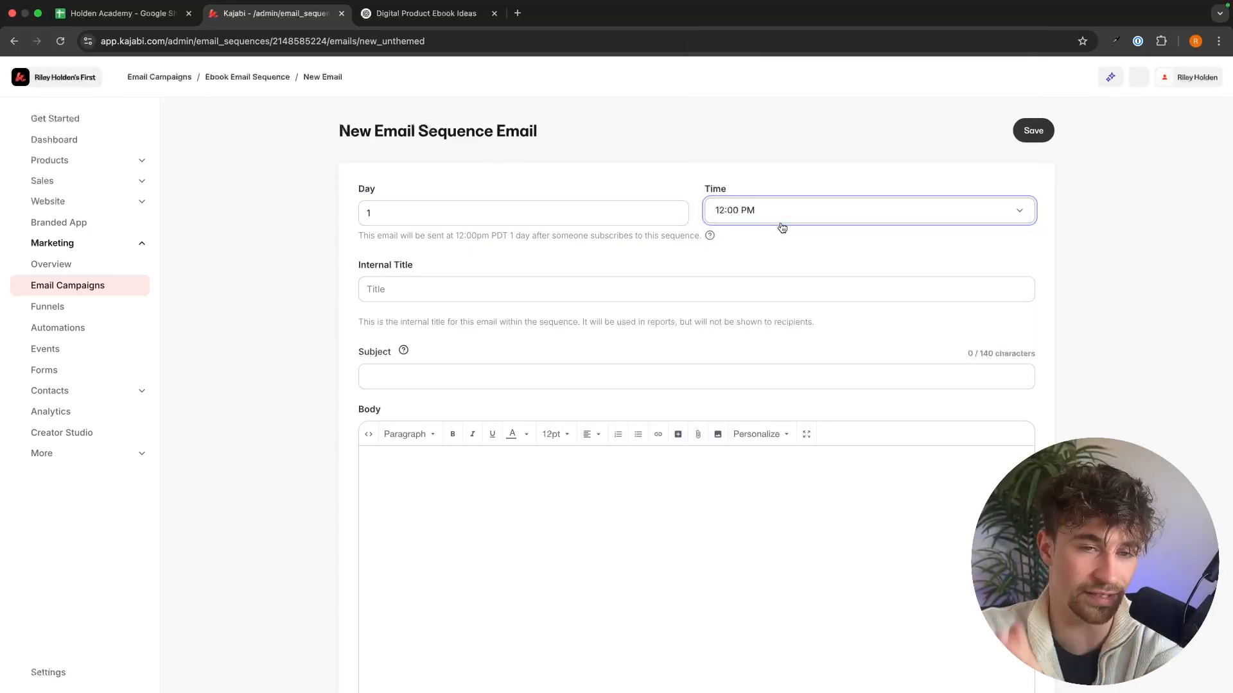
Step: Fill the second email with the placeholder internal title "fjlenlfe" and the subject "ergergre", leaving the body empty
scroll(551, 270, down, 1)
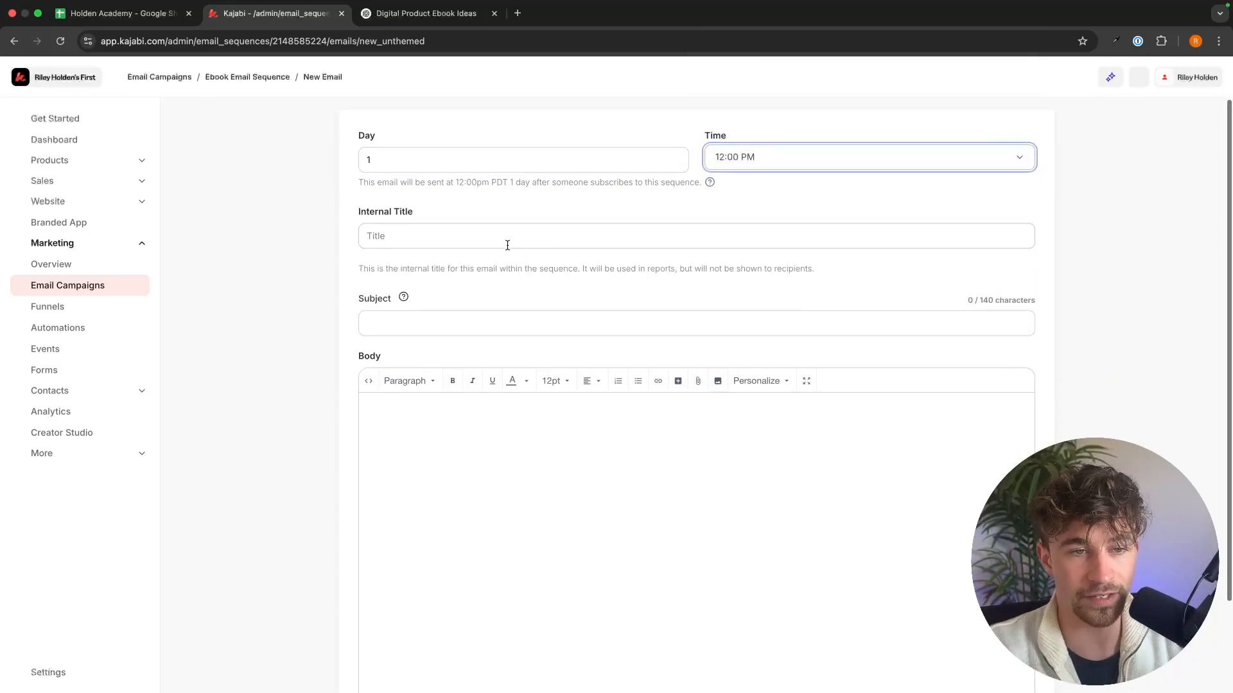
click(502, 235)
text(fjlenlfe)
click(485, 307)
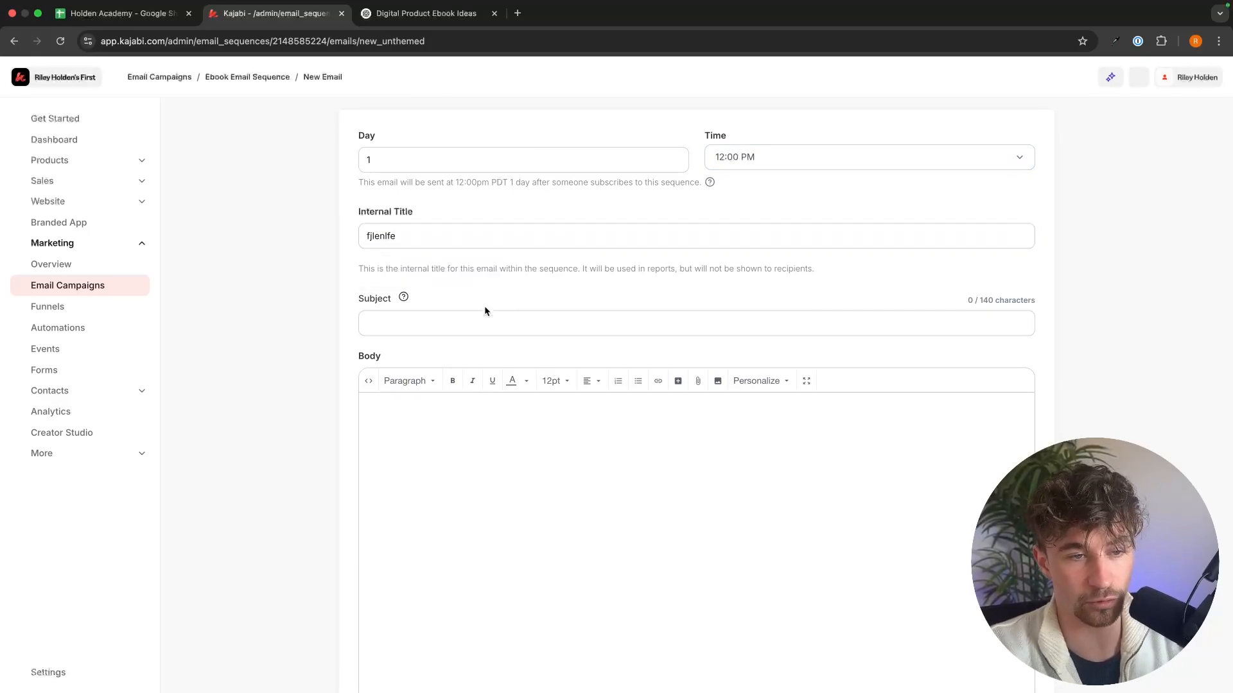
click(481, 318)
text(ergergre)
click(517, 432)
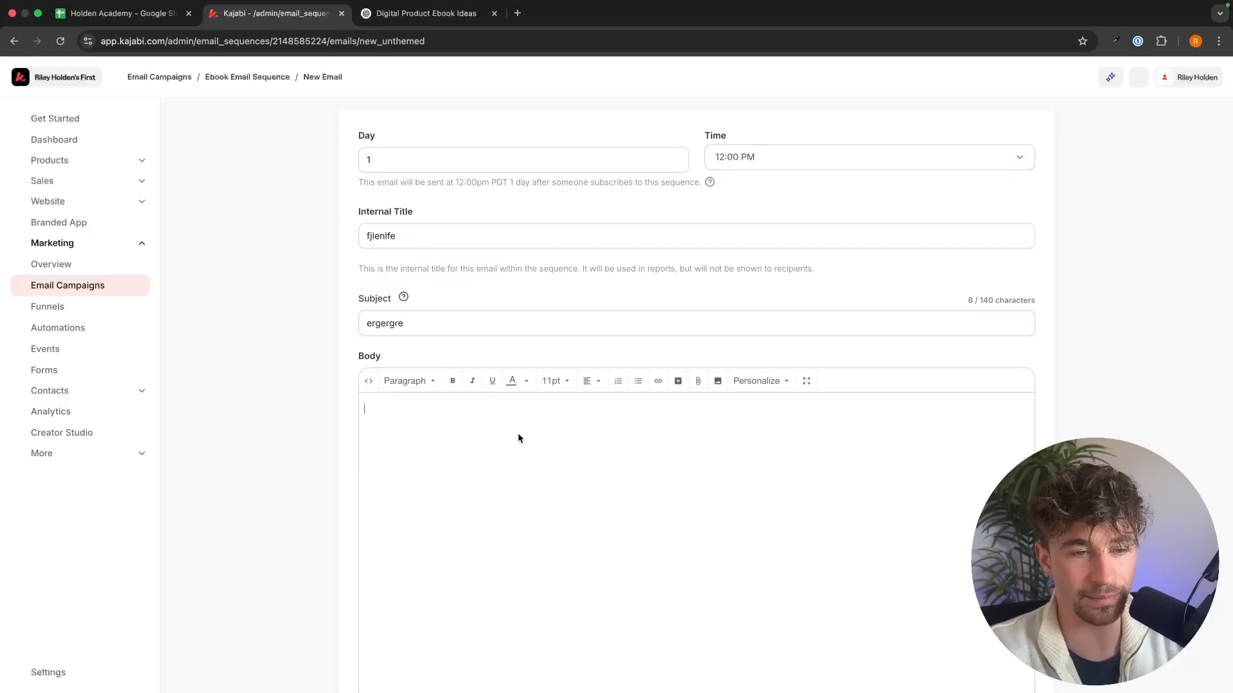
scroll(518, 432, down, 2)
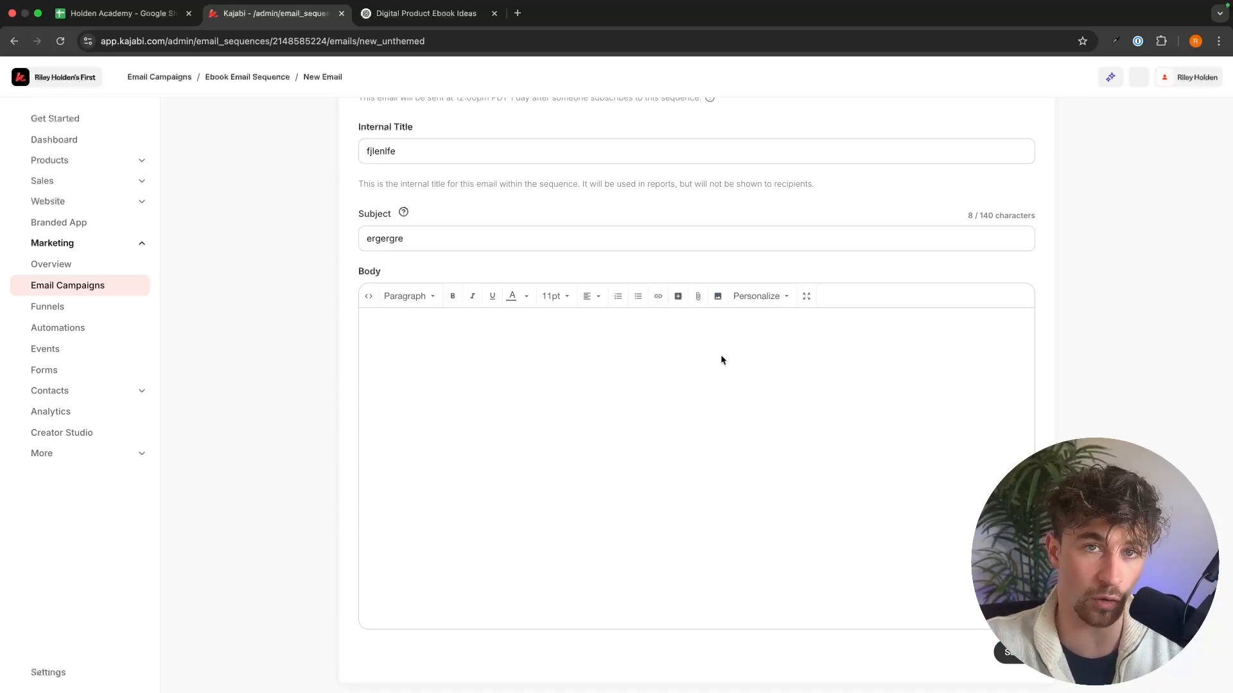
scroll(721, 356, up, 1)
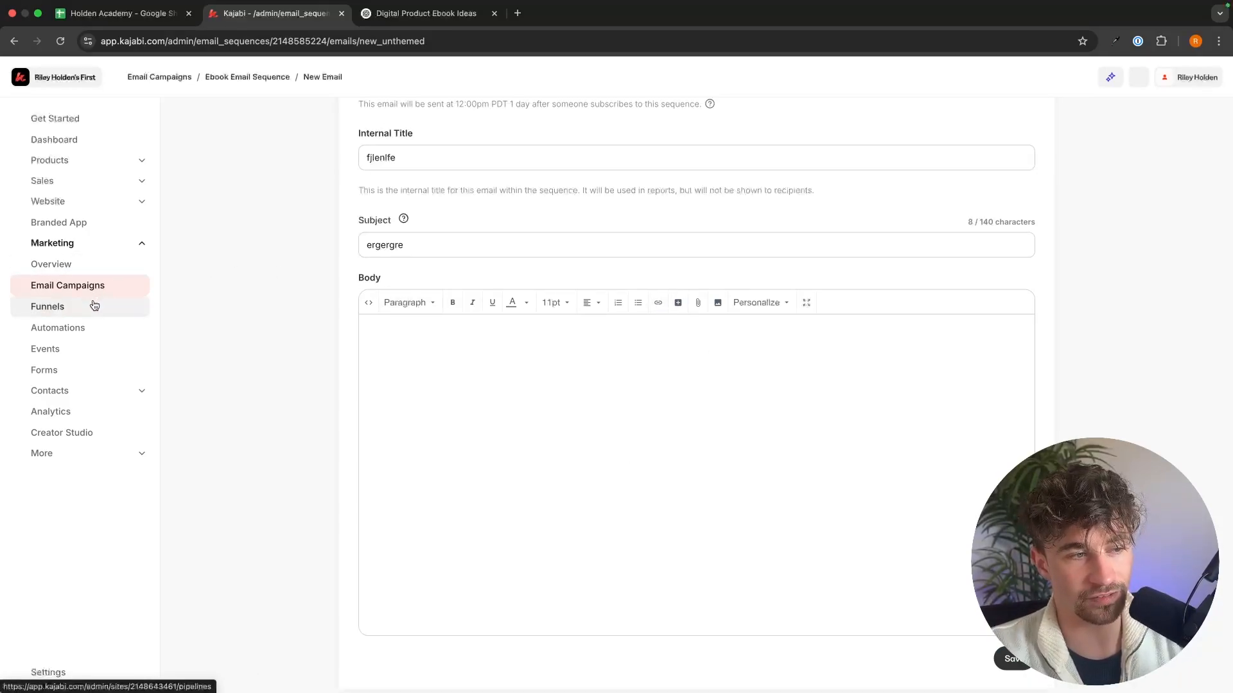
Step: Copy the Ebook funnel's share link and open it in a new browser tab
click(69, 309)
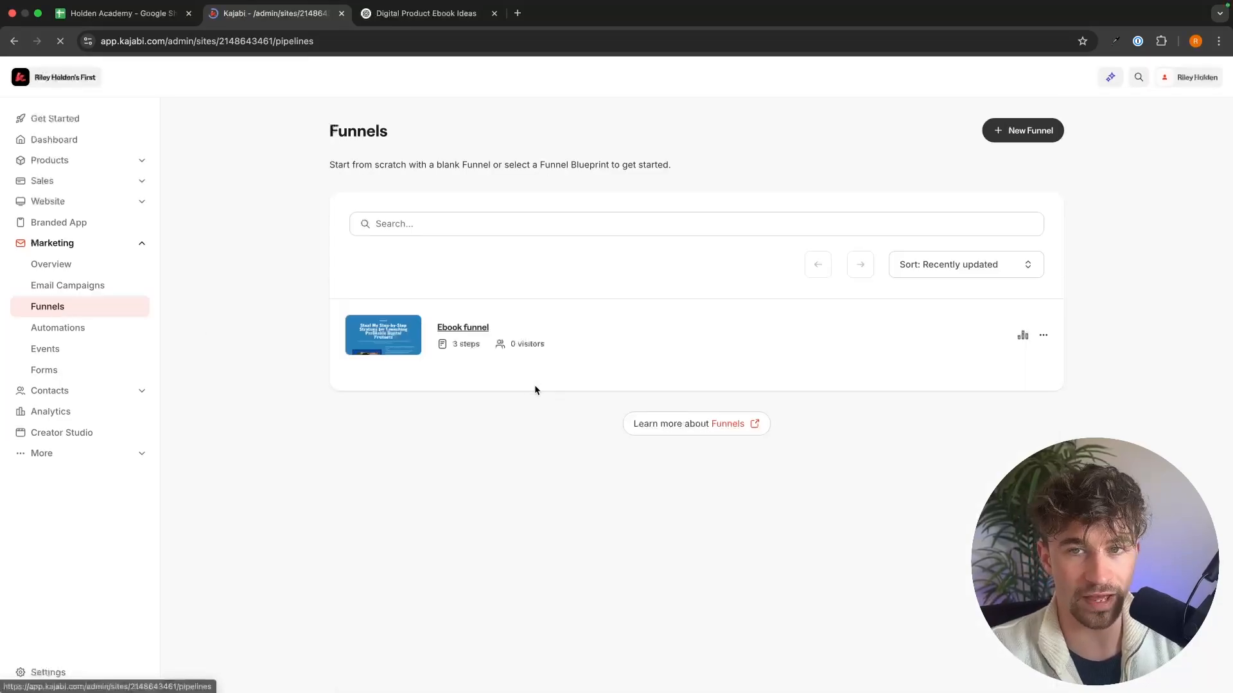
click(1042, 336)
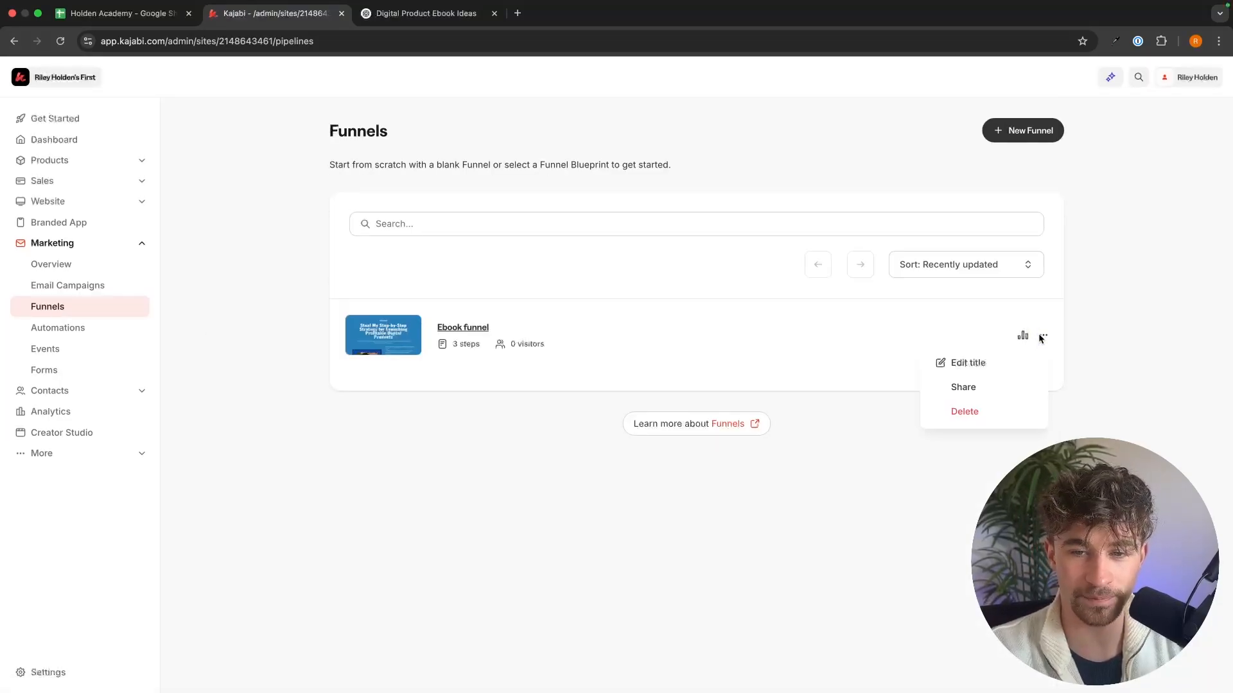
click(1187, 78)
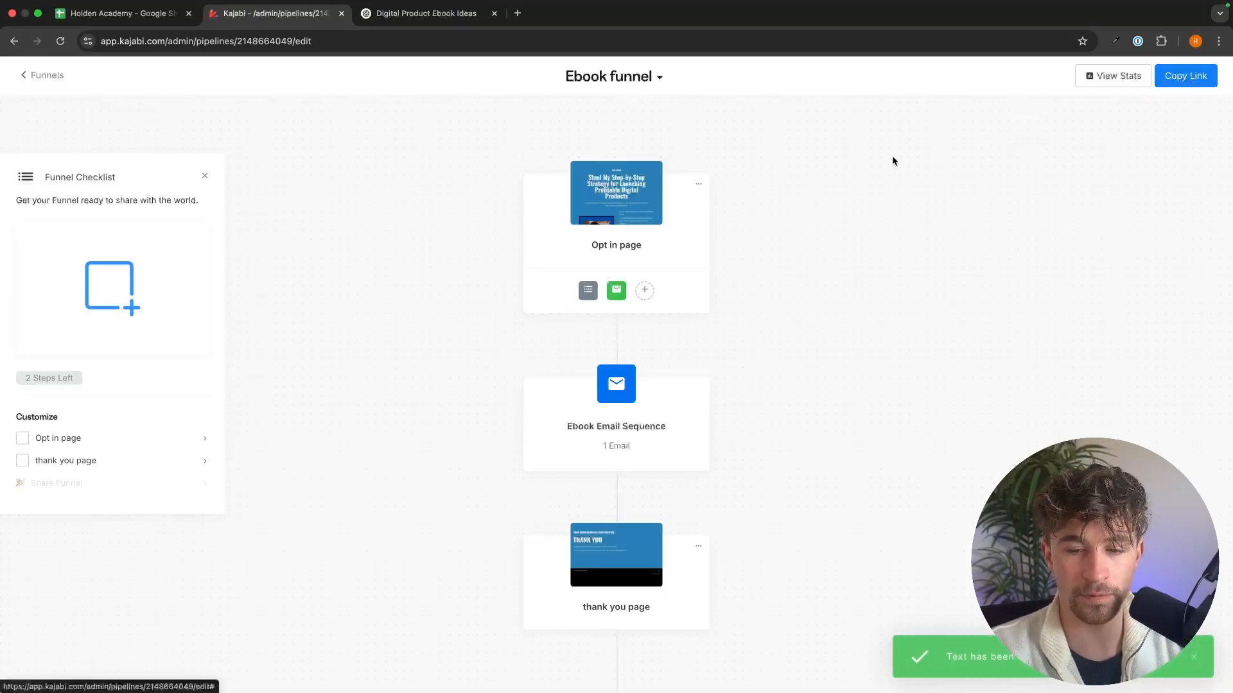
click(518, 13)
key(super+v)
key(Return)
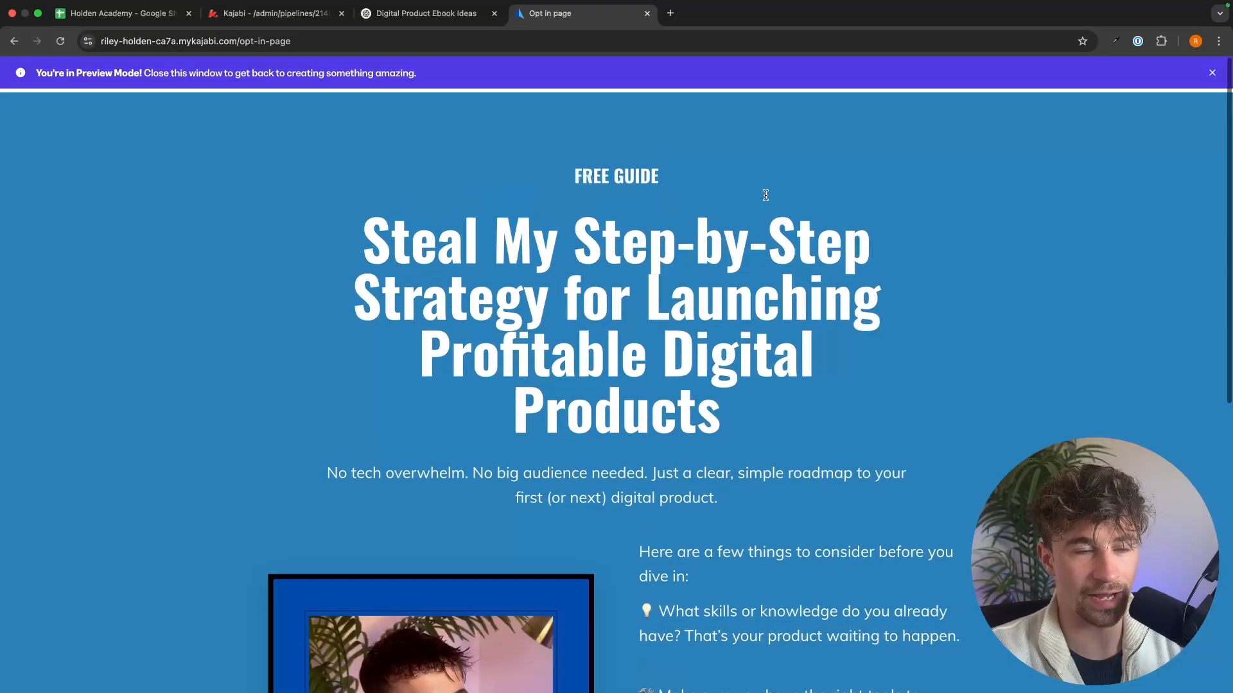
Step: Request the free guide through the opt-in page's form with the subscriber's name and email, and check the thank-you page text
scroll(712, 217, down, 5)
scroll(712, 217, down, 5)
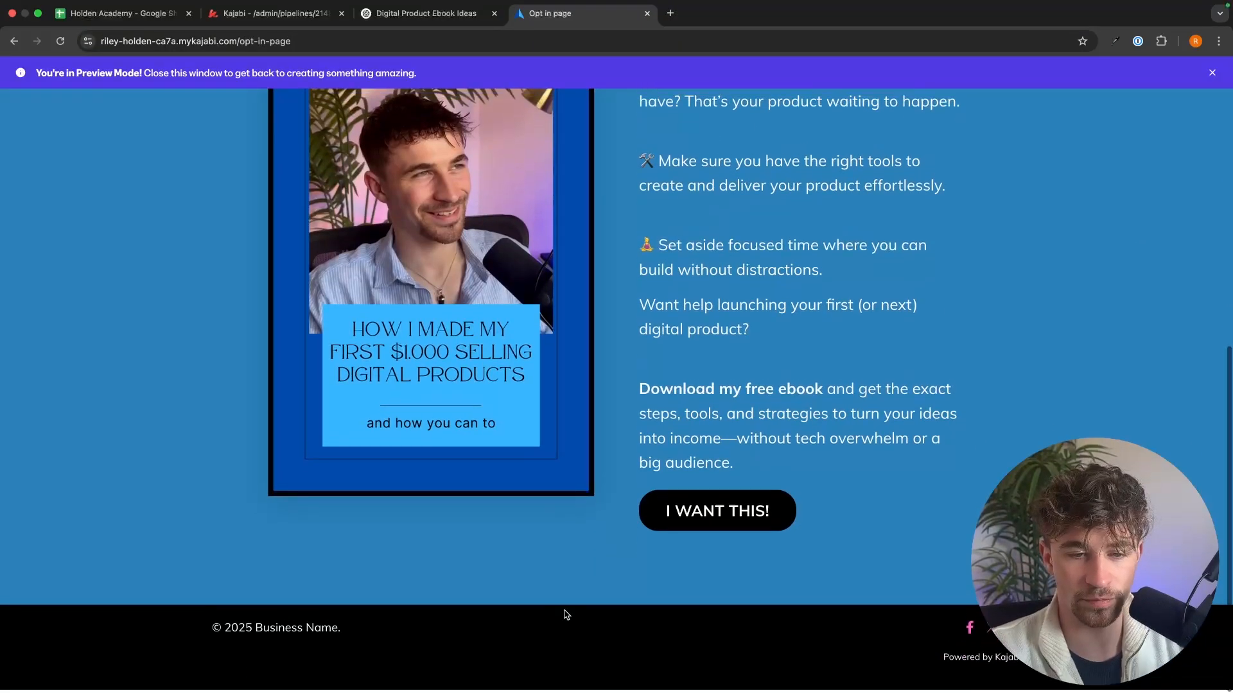
click(722, 518)
click(571, 346)
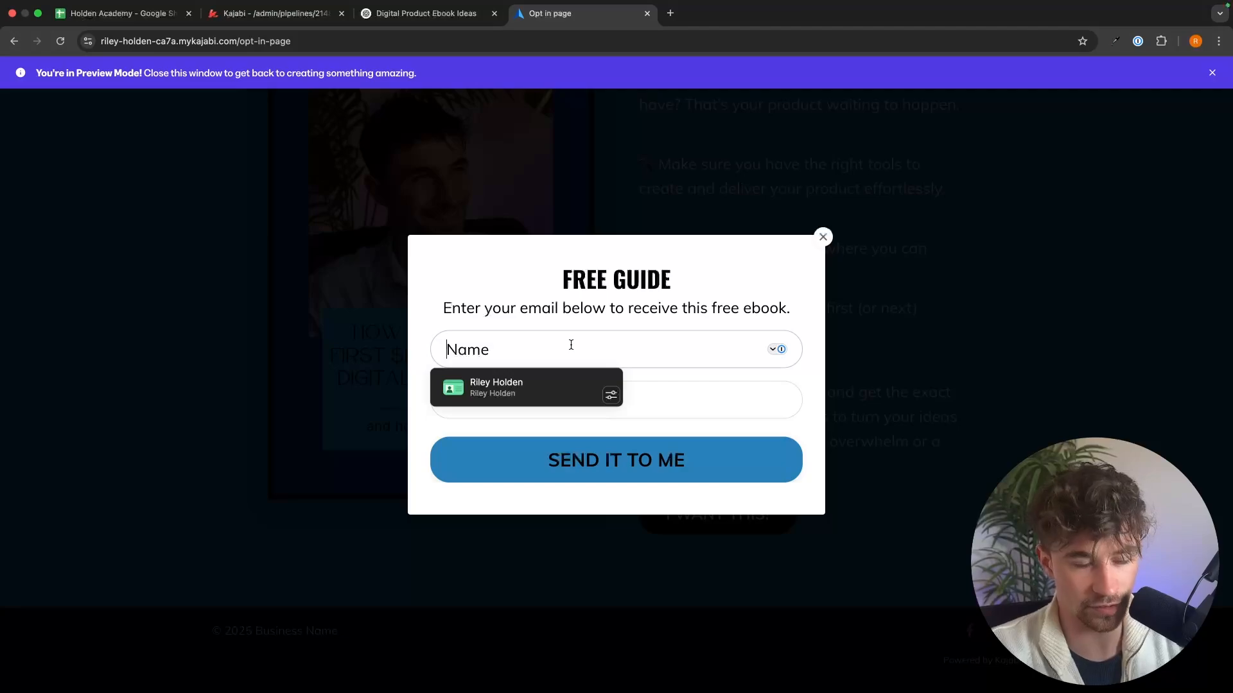
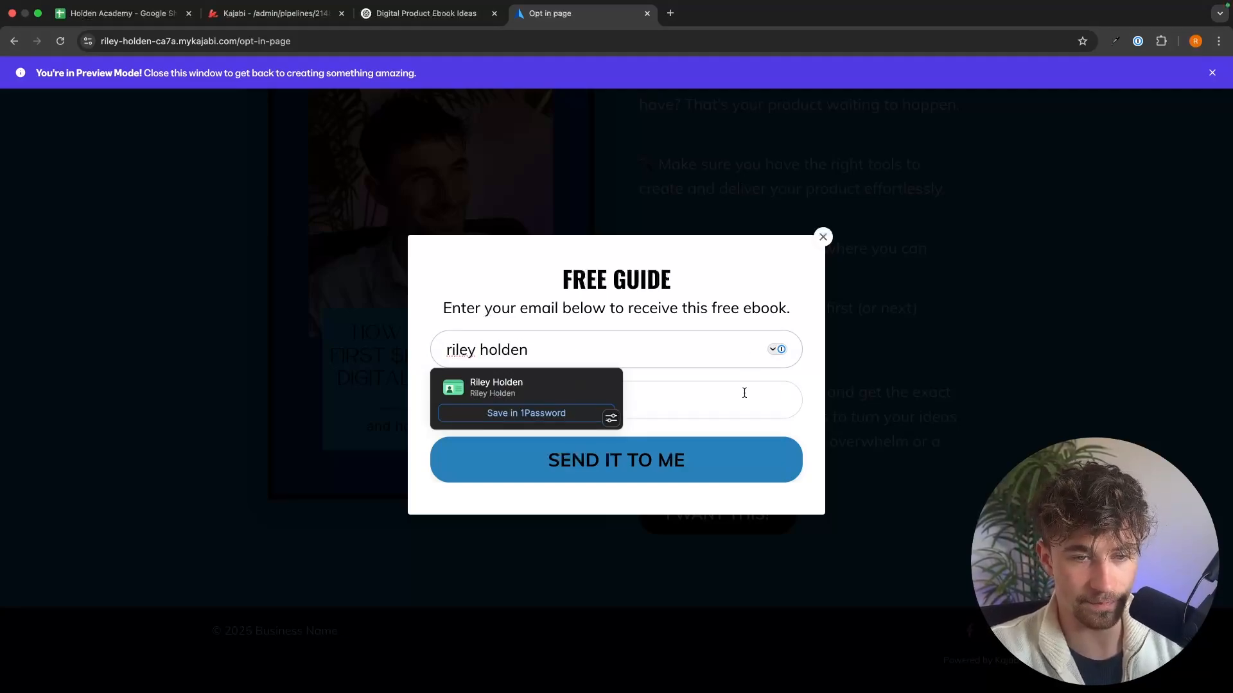
click(744, 393)
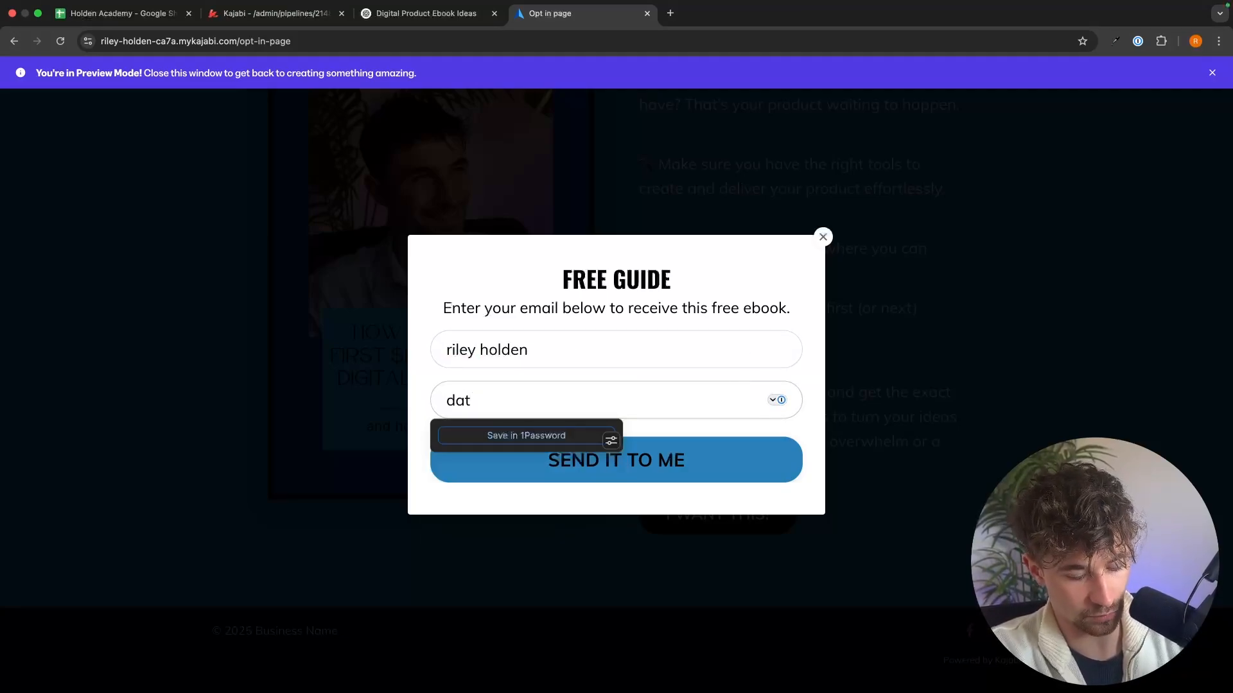
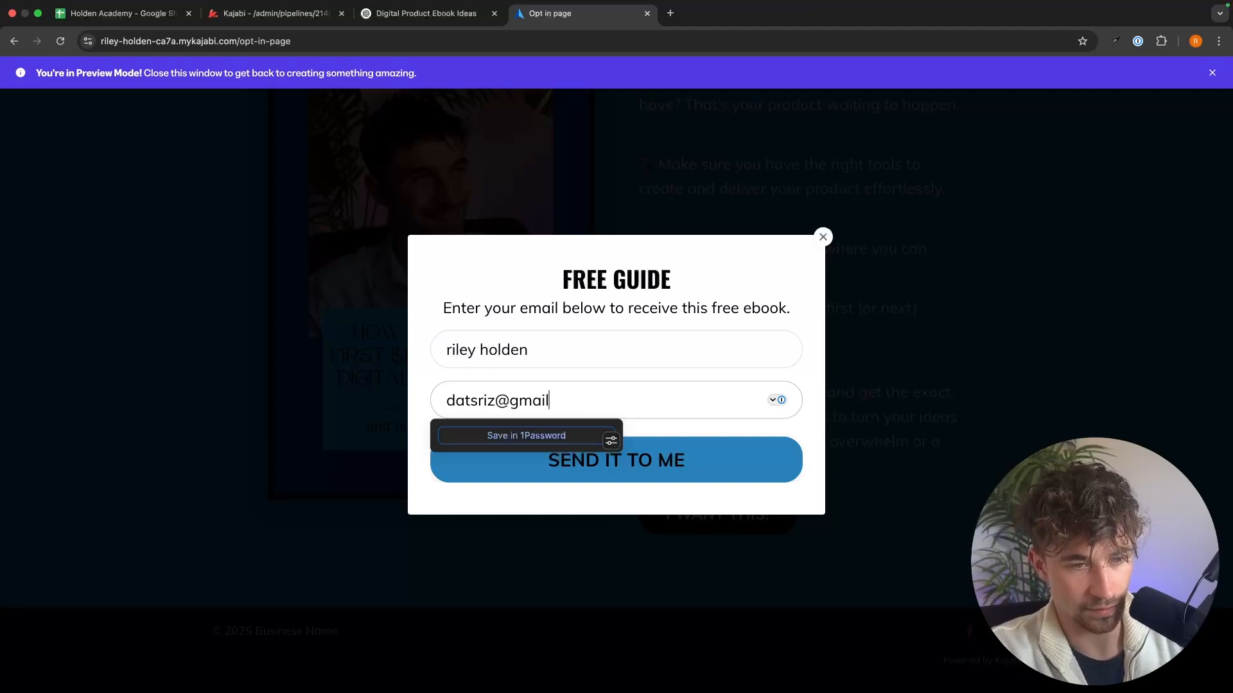
click(687, 464)
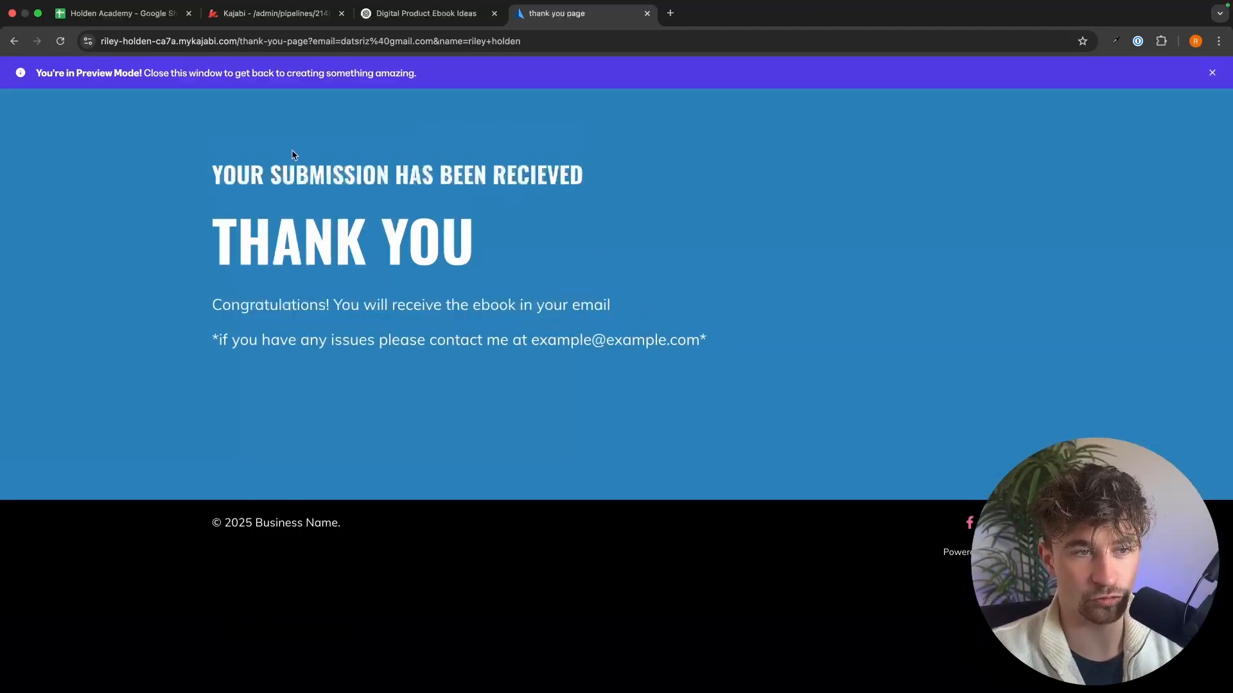
drag(196, 173, 756, 338)
click(757, 338)
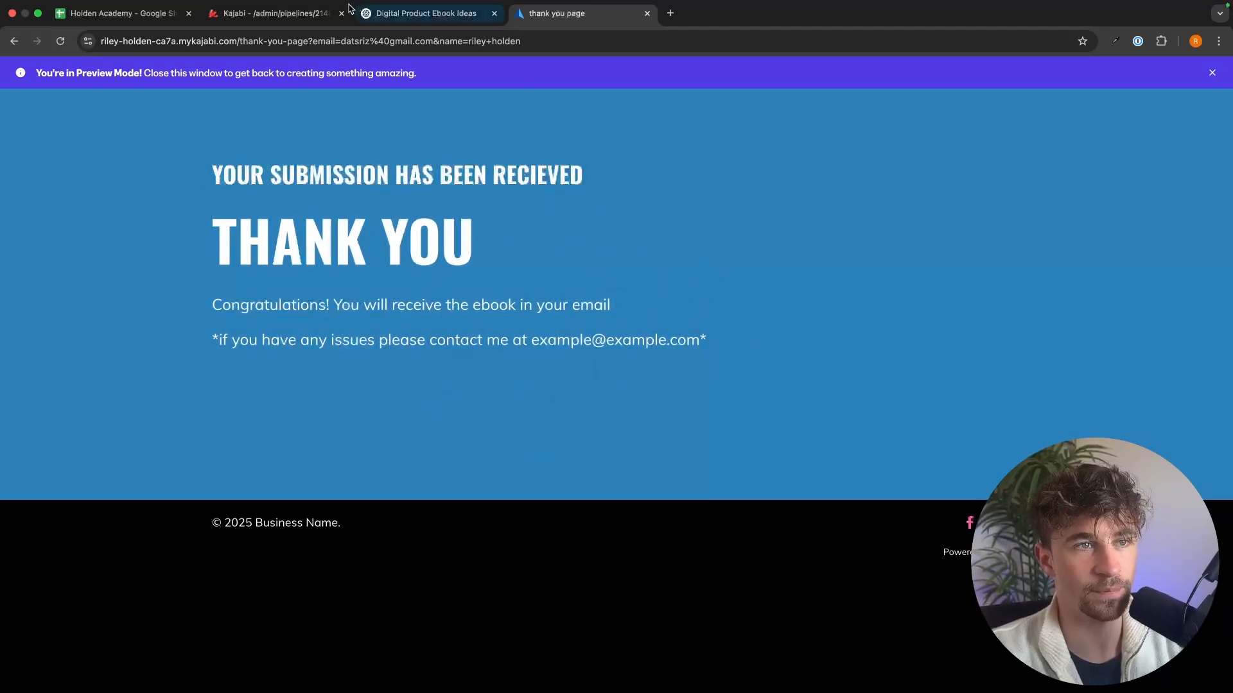
Step: Return to the Kajabi admin and review the opt-ins figure on the dashboard
click(313, 19)
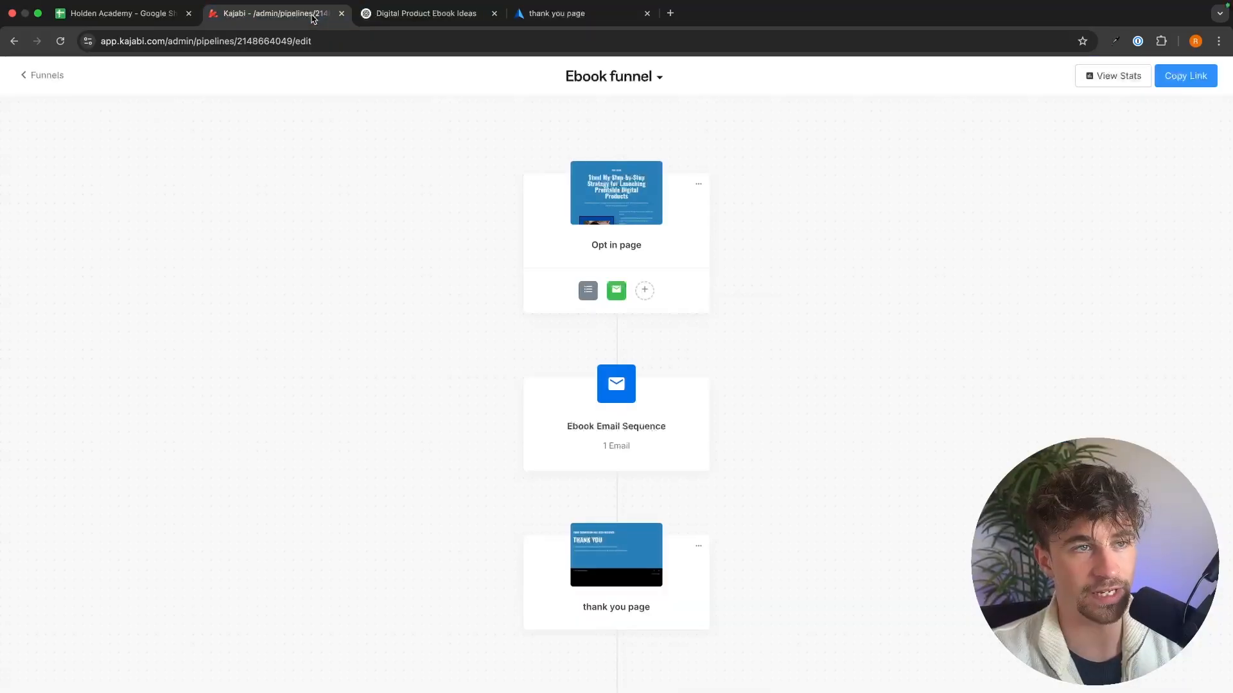
click(49, 76)
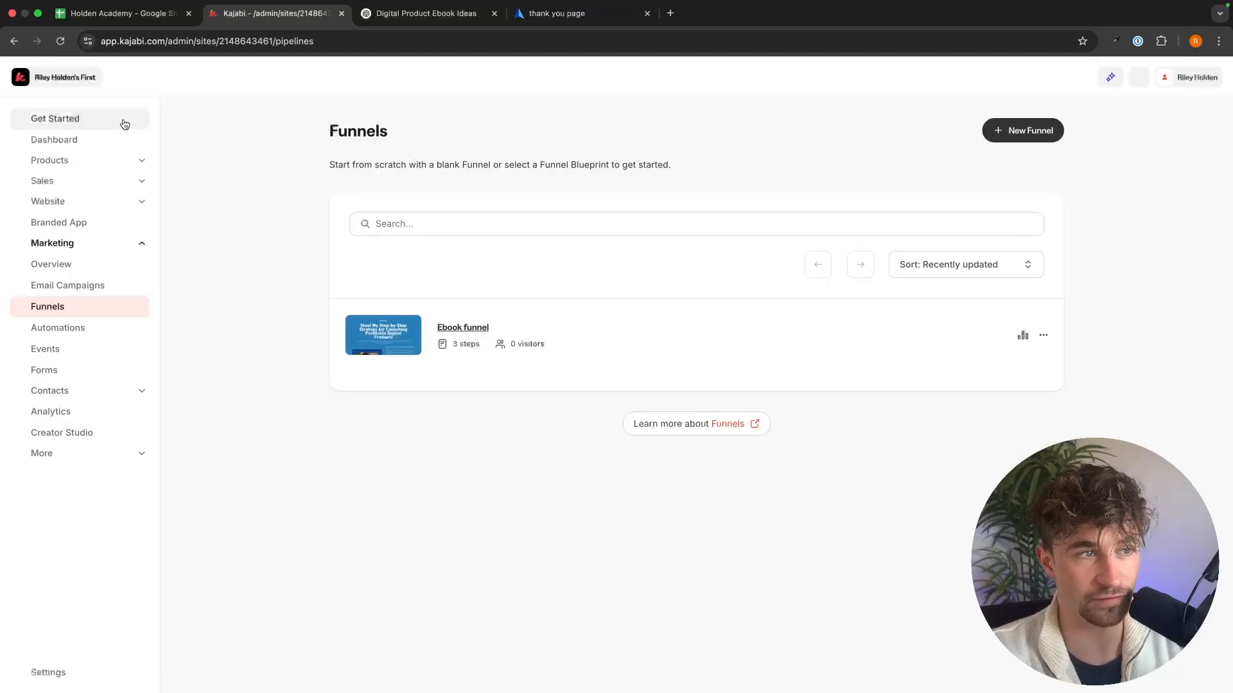
click(71, 141)
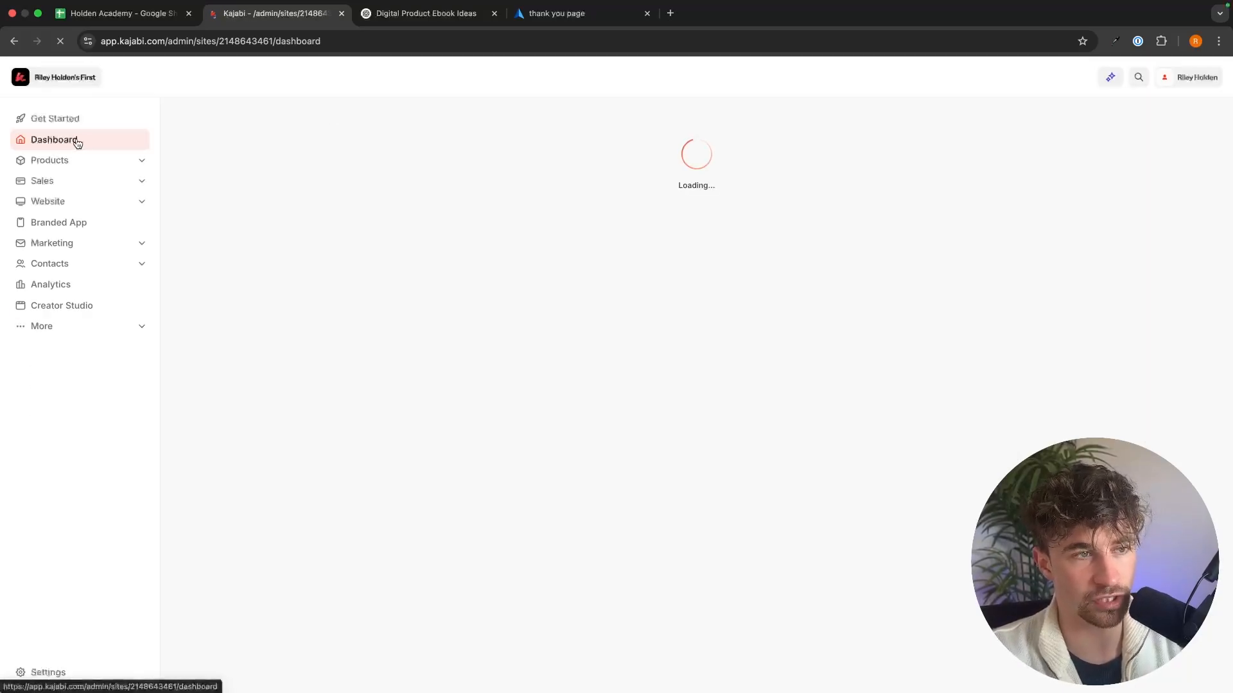
scroll(642, 308, down, 2)
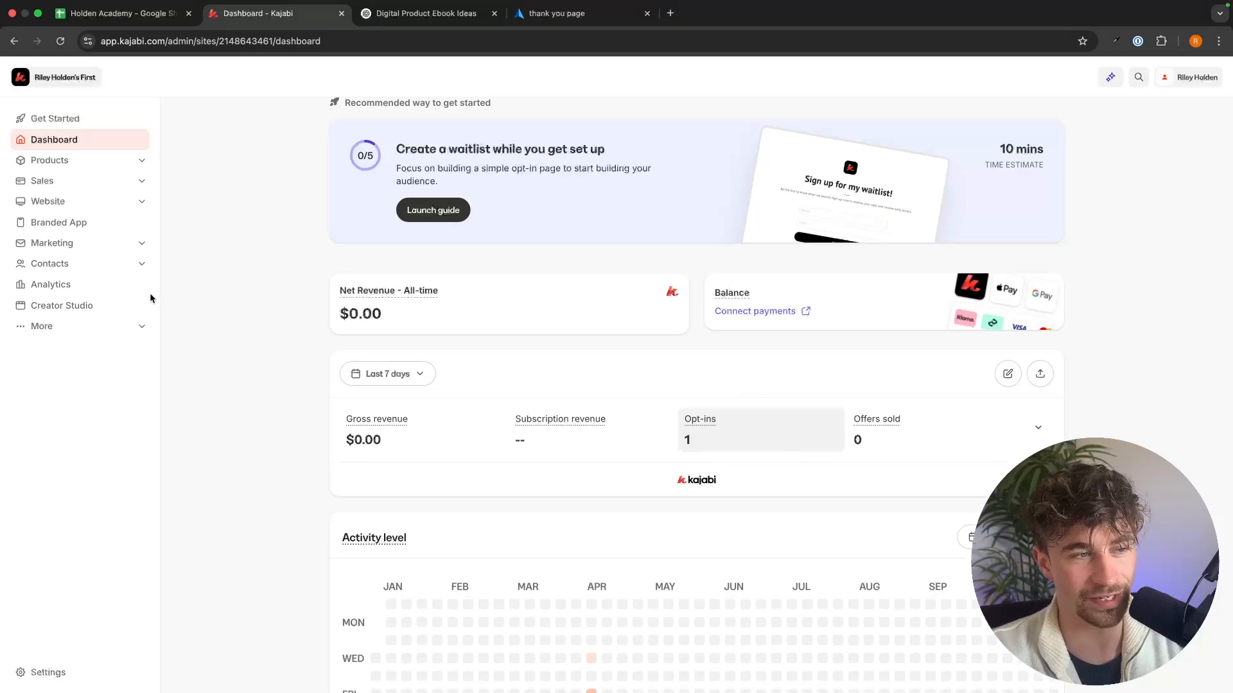
Step: Check the list of all contacts for the test subscriber's name and email
click(142, 264)
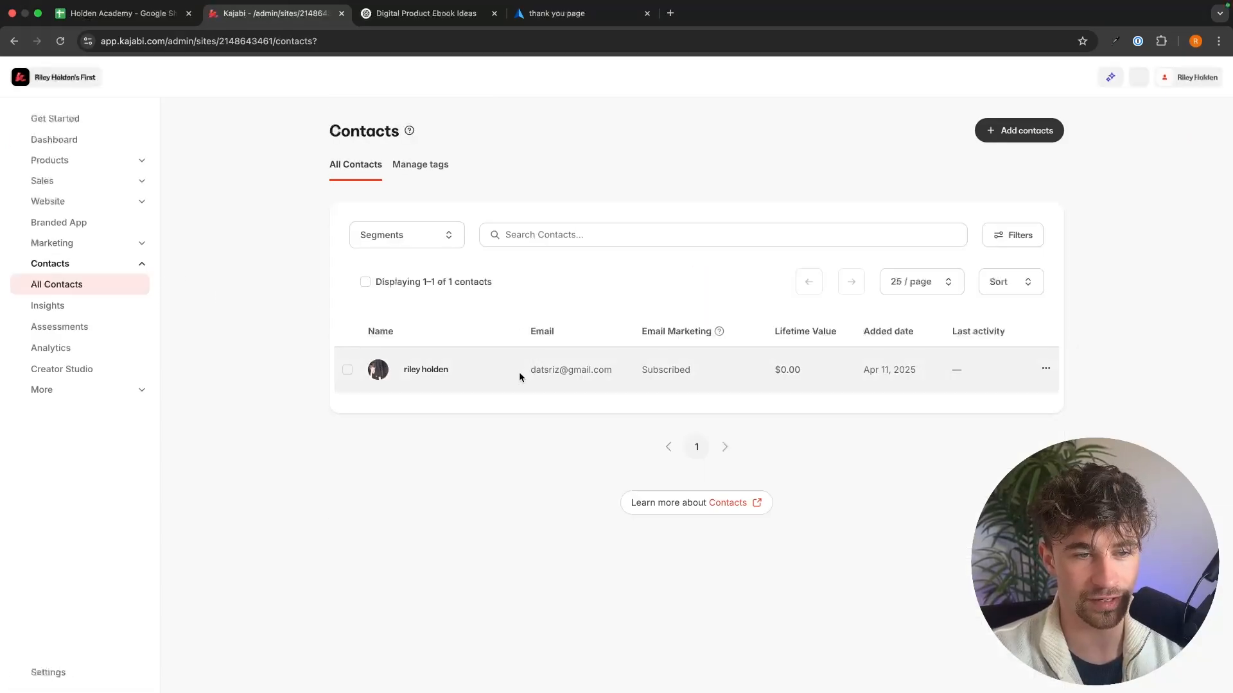
drag(518, 372, 622, 371)
click(593, 406)
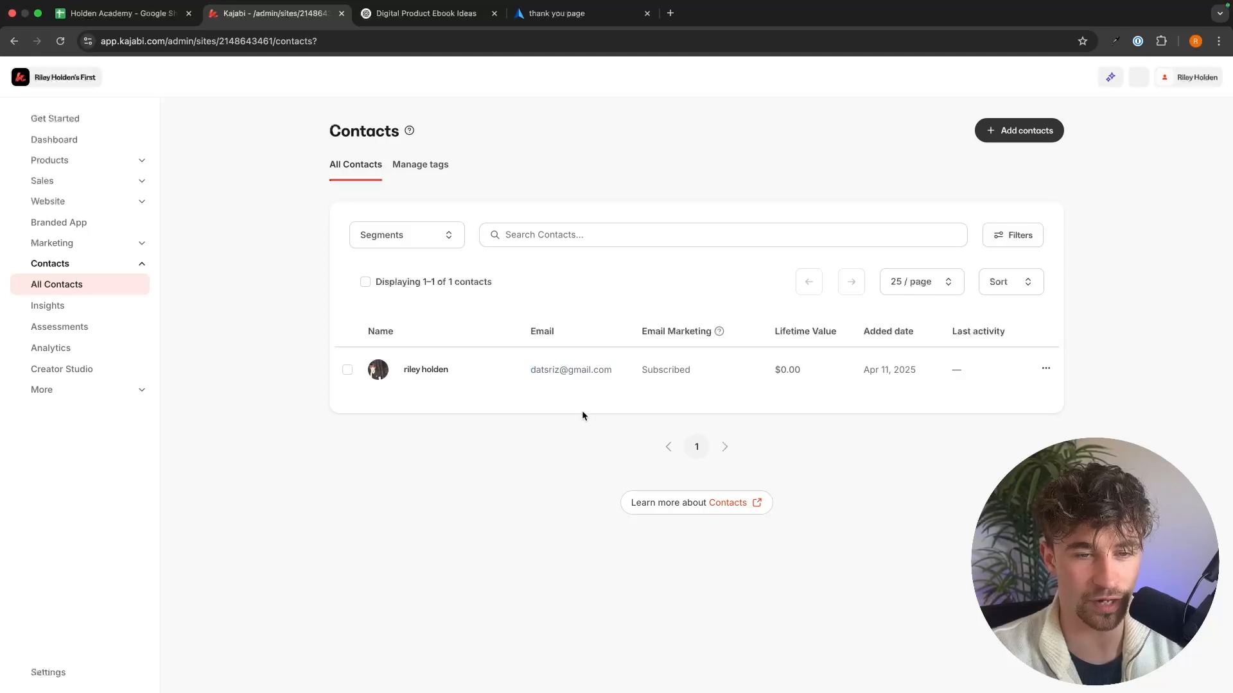